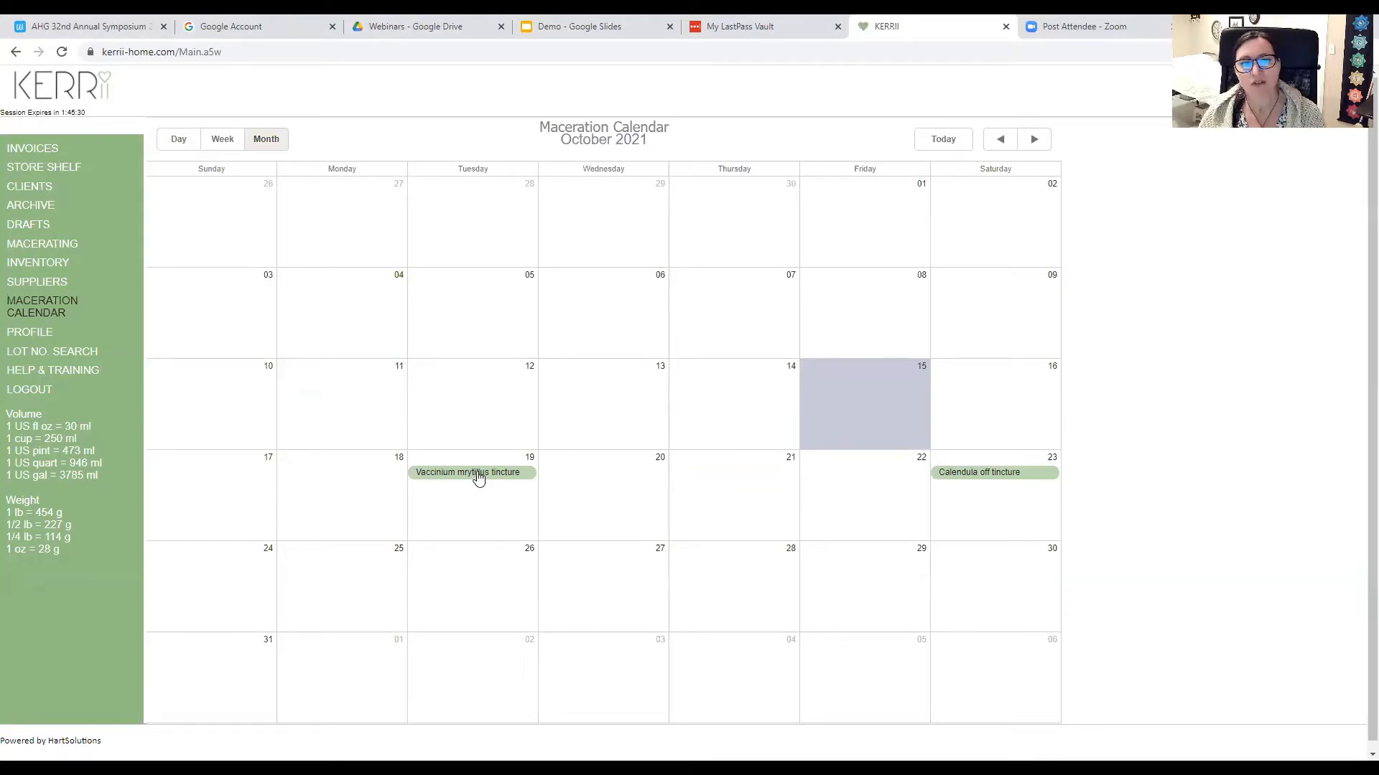
Move the Vaccinium mrytillus tincture on the maceration calendar to October 21, 14 and 15, and finally back to October 21.
{"action": "left_click_drag", "start_coordinate": [478, 477], "coordinate": [723, 498]}
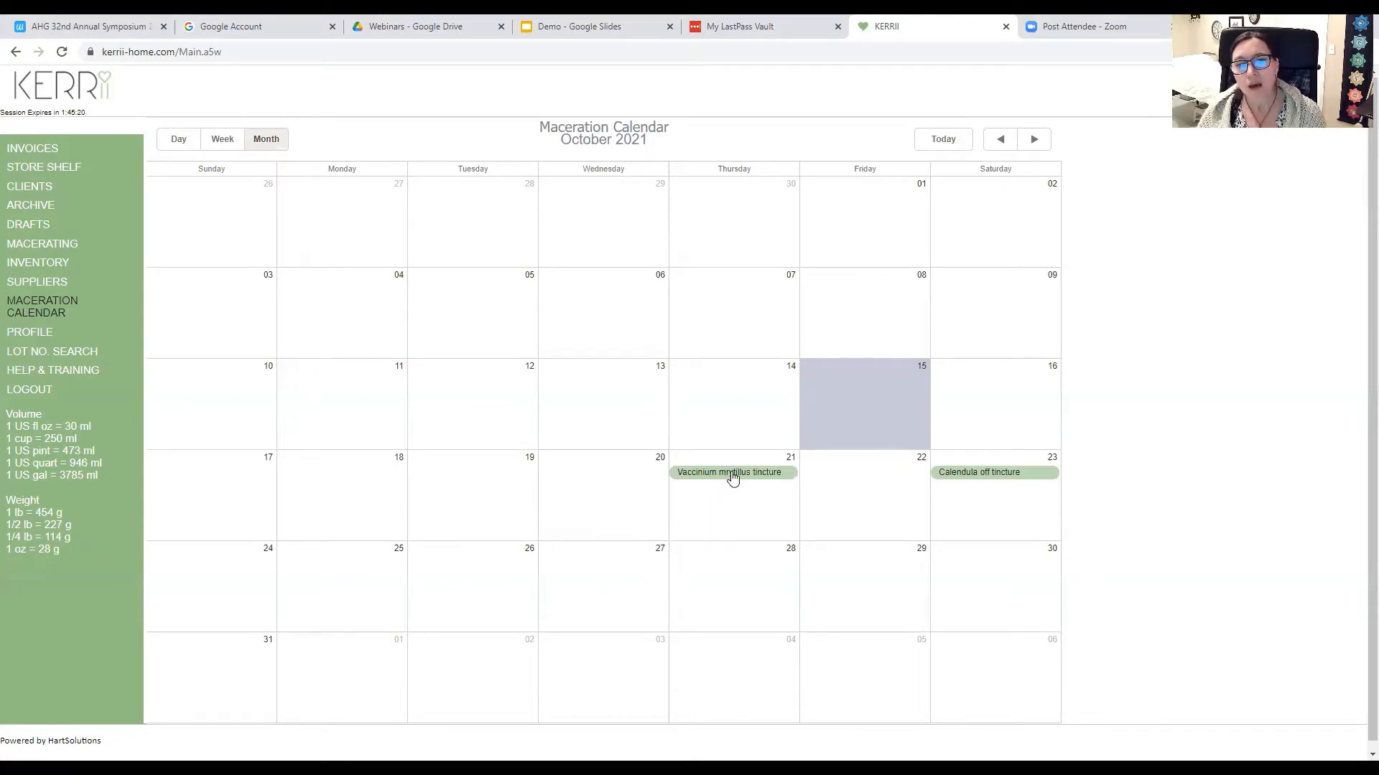
{"action": "left_click_drag", "start_coordinate": [733, 477], "coordinate": [727, 429]}
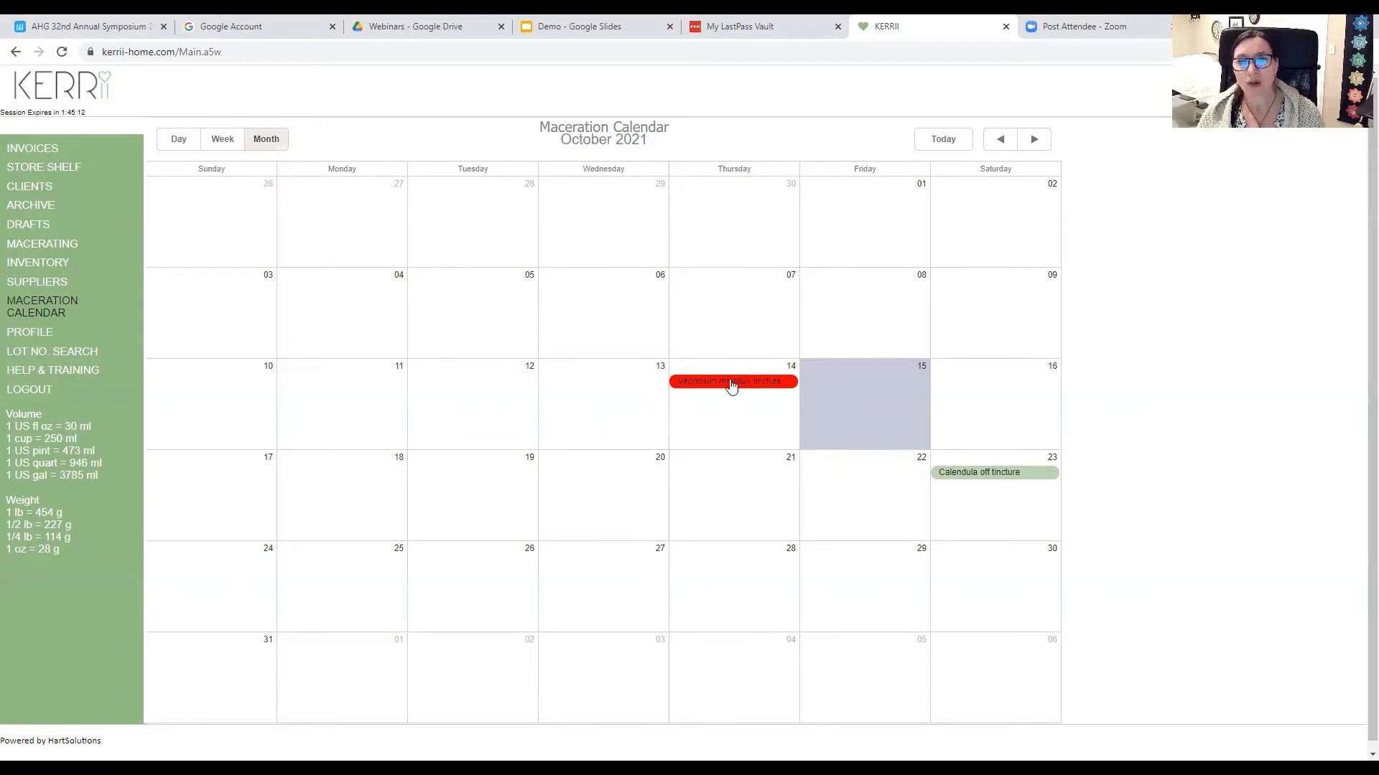
{"action": "left_click_drag", "start_coordinate": [729, 388], "coordinate": [815, 391]}
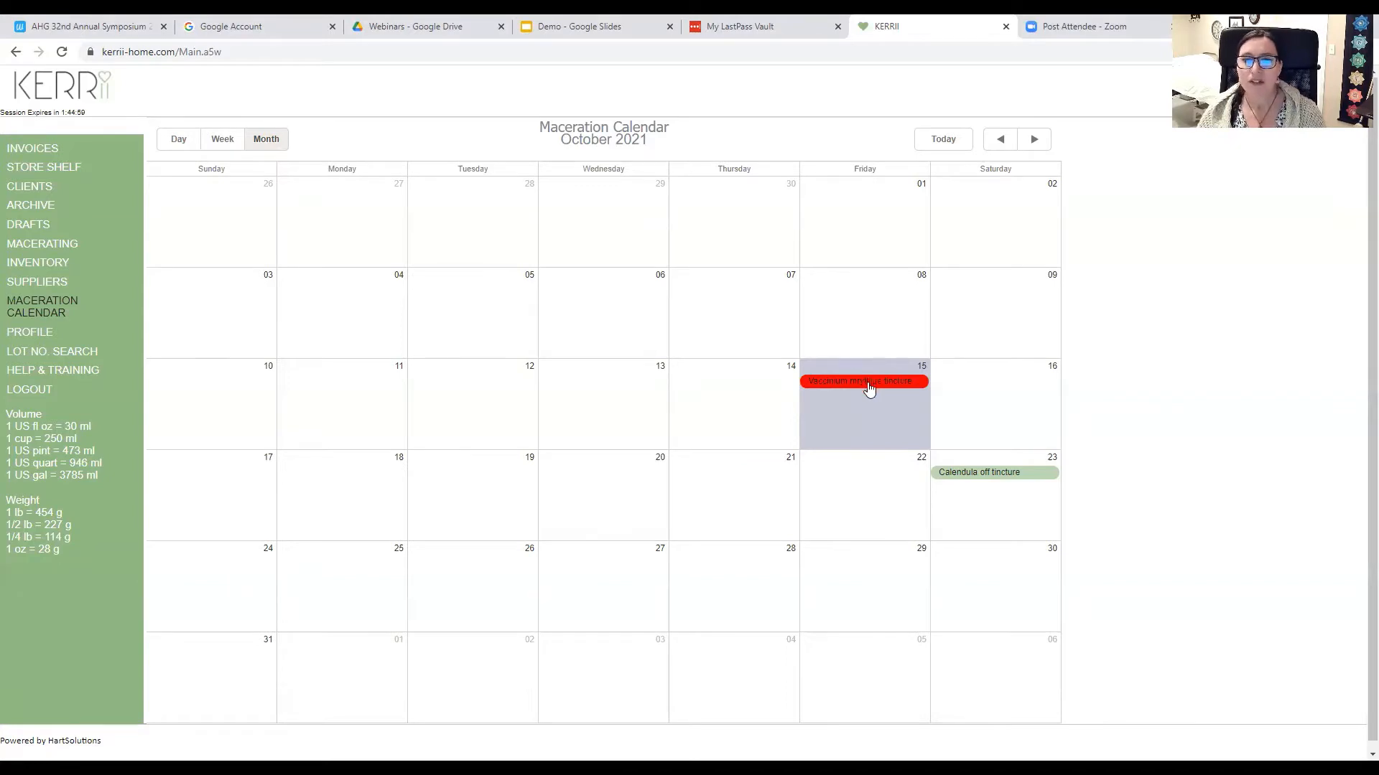
{"action": "left_click_drag", "start_coordinate": [853, 428], "coordinate": [766, 492]}
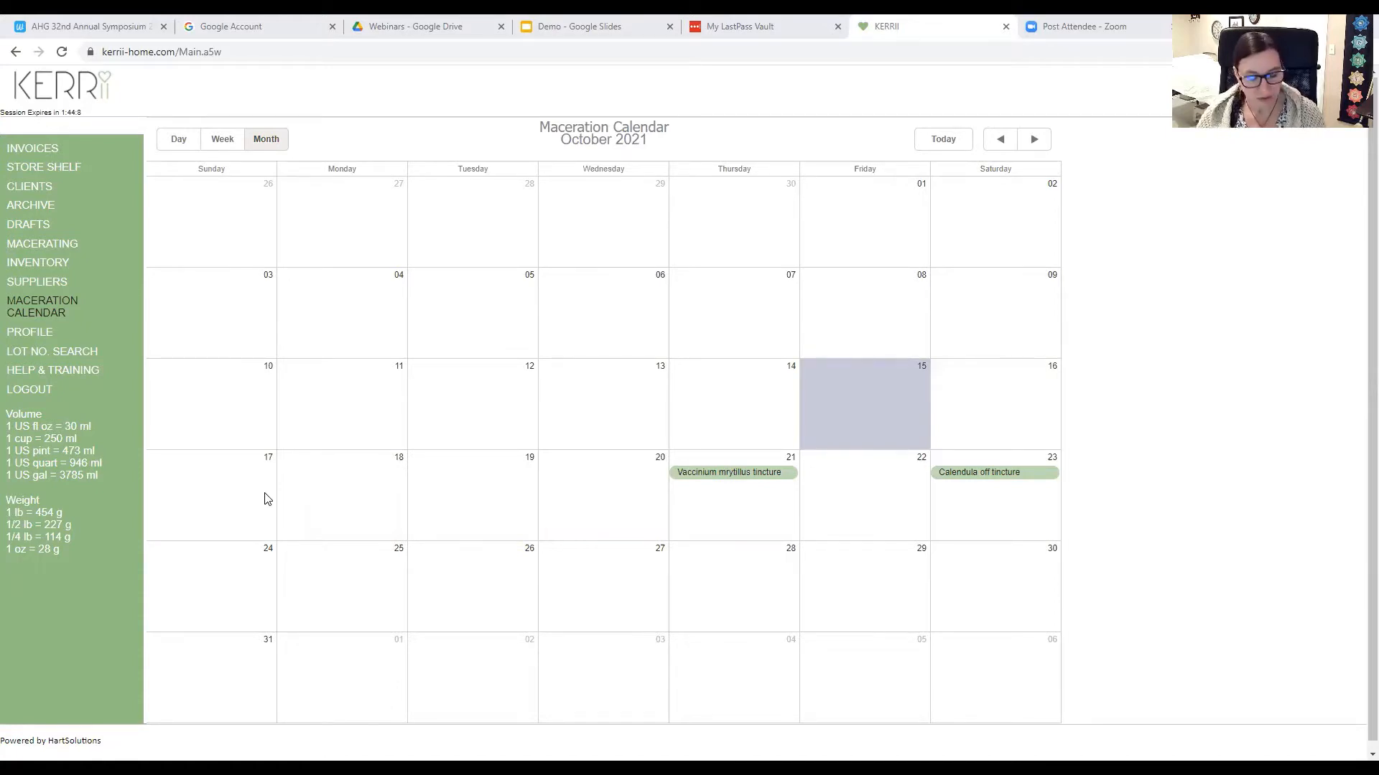
{"action": "key", "text": "alt+Down"}
{"action": "key", "text": "Down"}
{"action": "key", "text": "Return"}
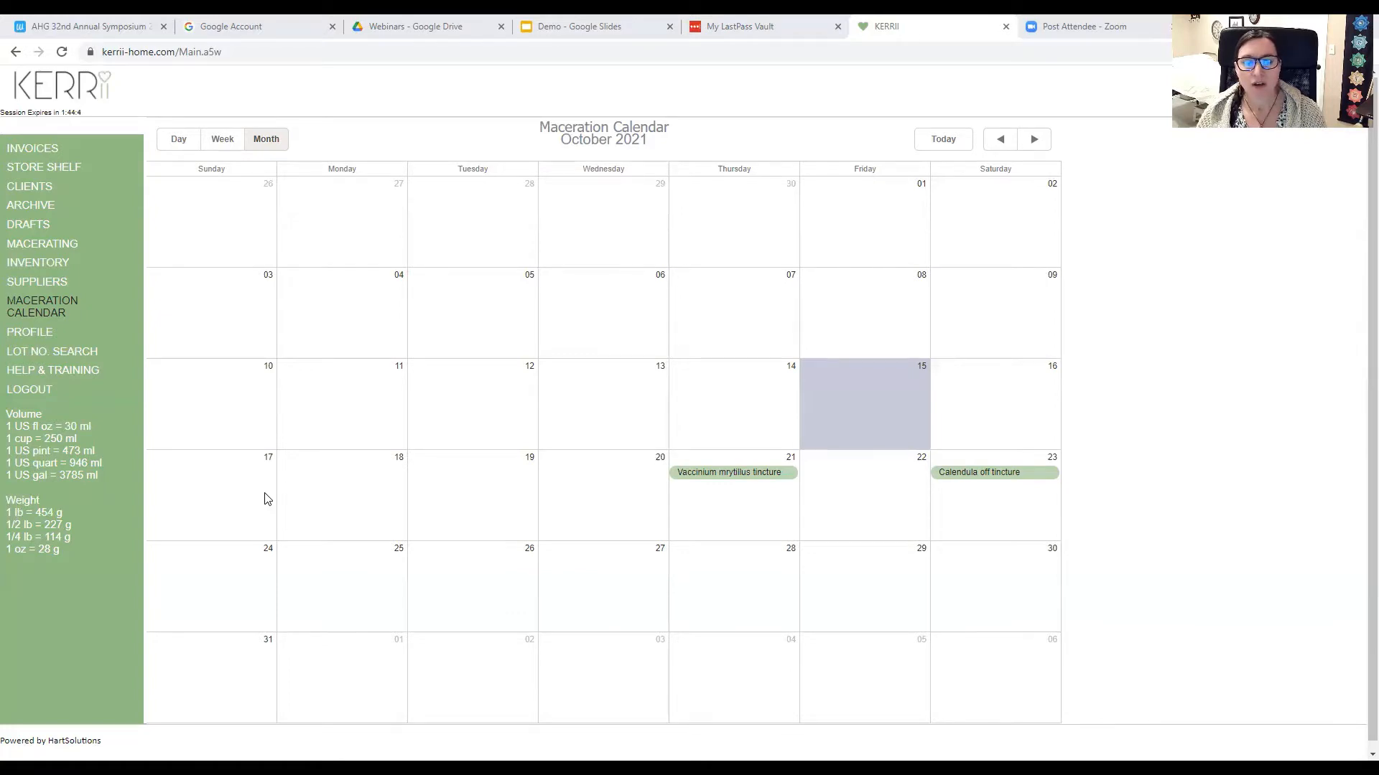
{"action": "type", "text": "Z"}
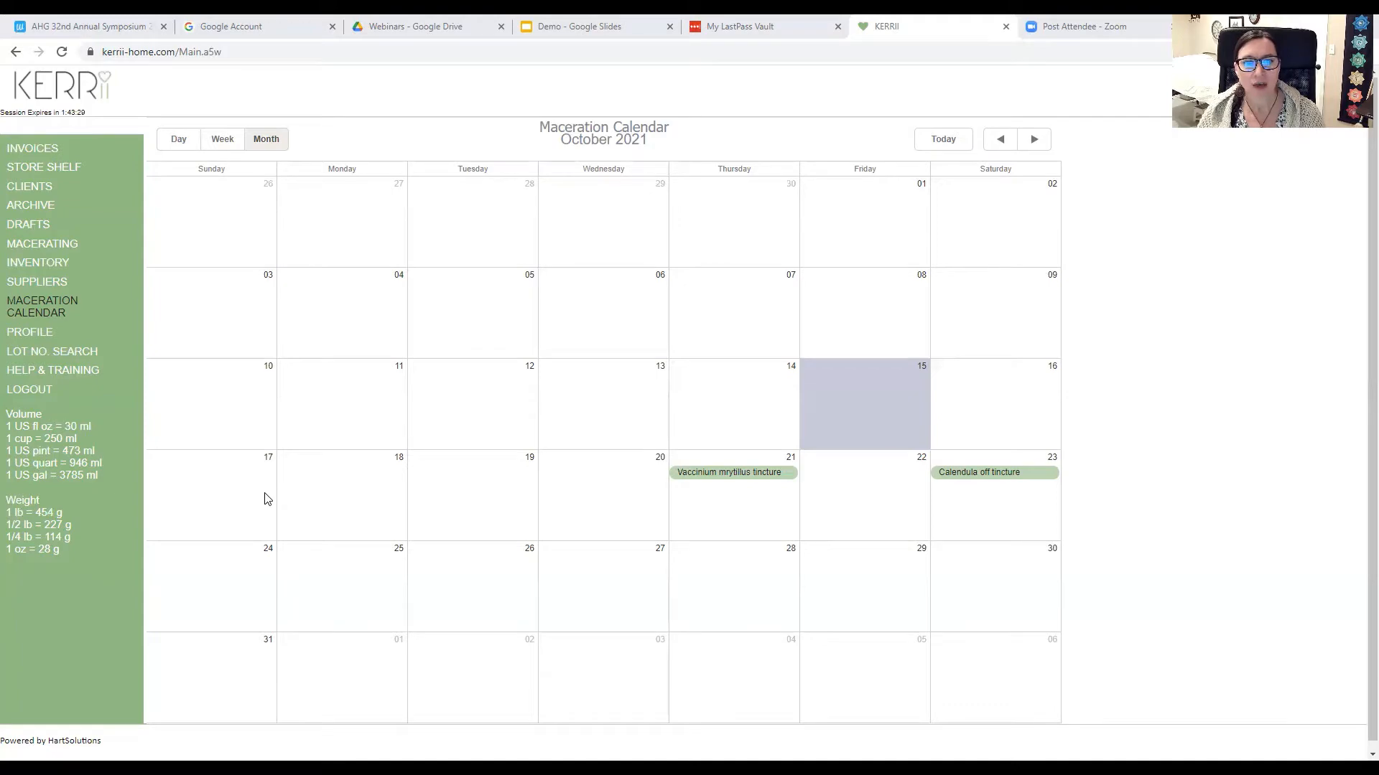
Search the inventory items for "vacc", review the Vaccinium mrytillus tincture record, and clear the filter.
{"action": "left_click", "coordinate": [64, 262]}
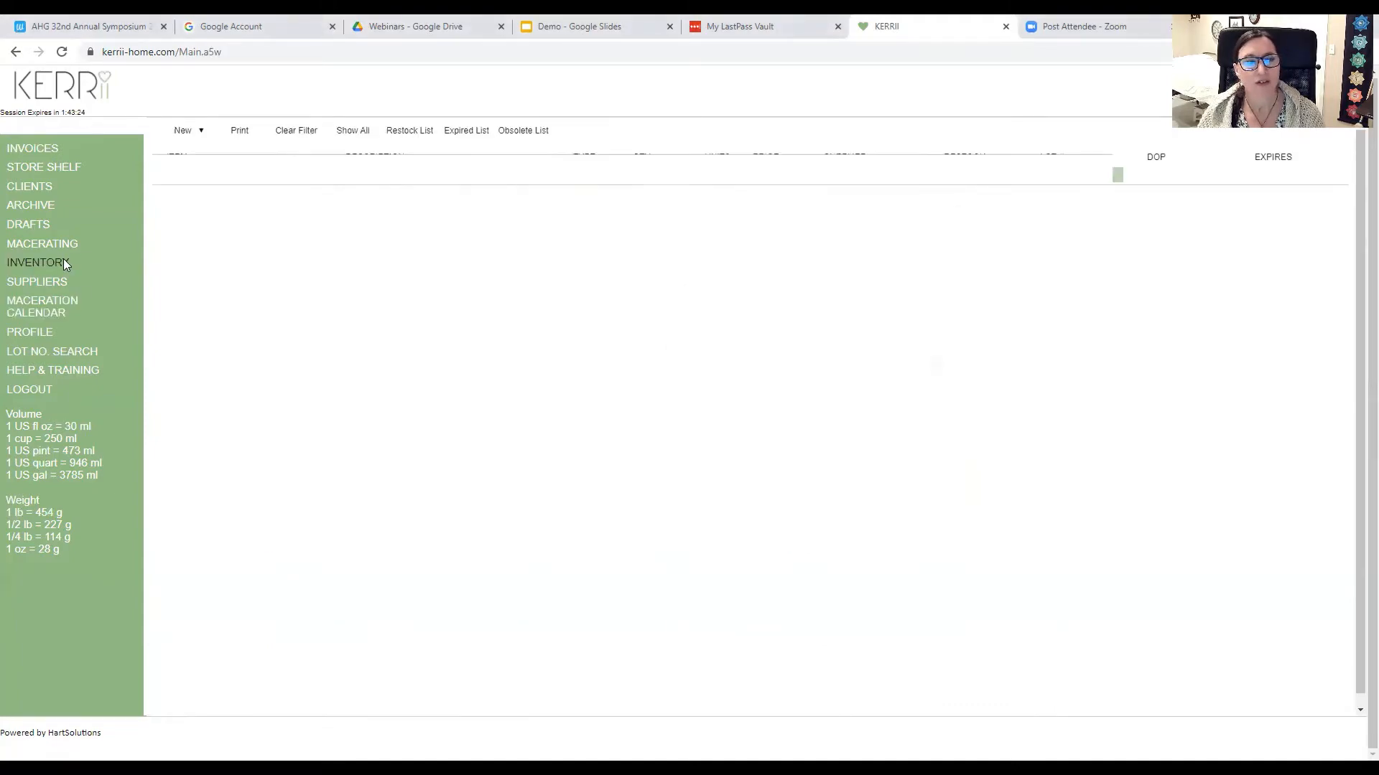
{"action": "left_click", "coordinate": [233, 173]}
{"action": "type", "text": "vacc"}
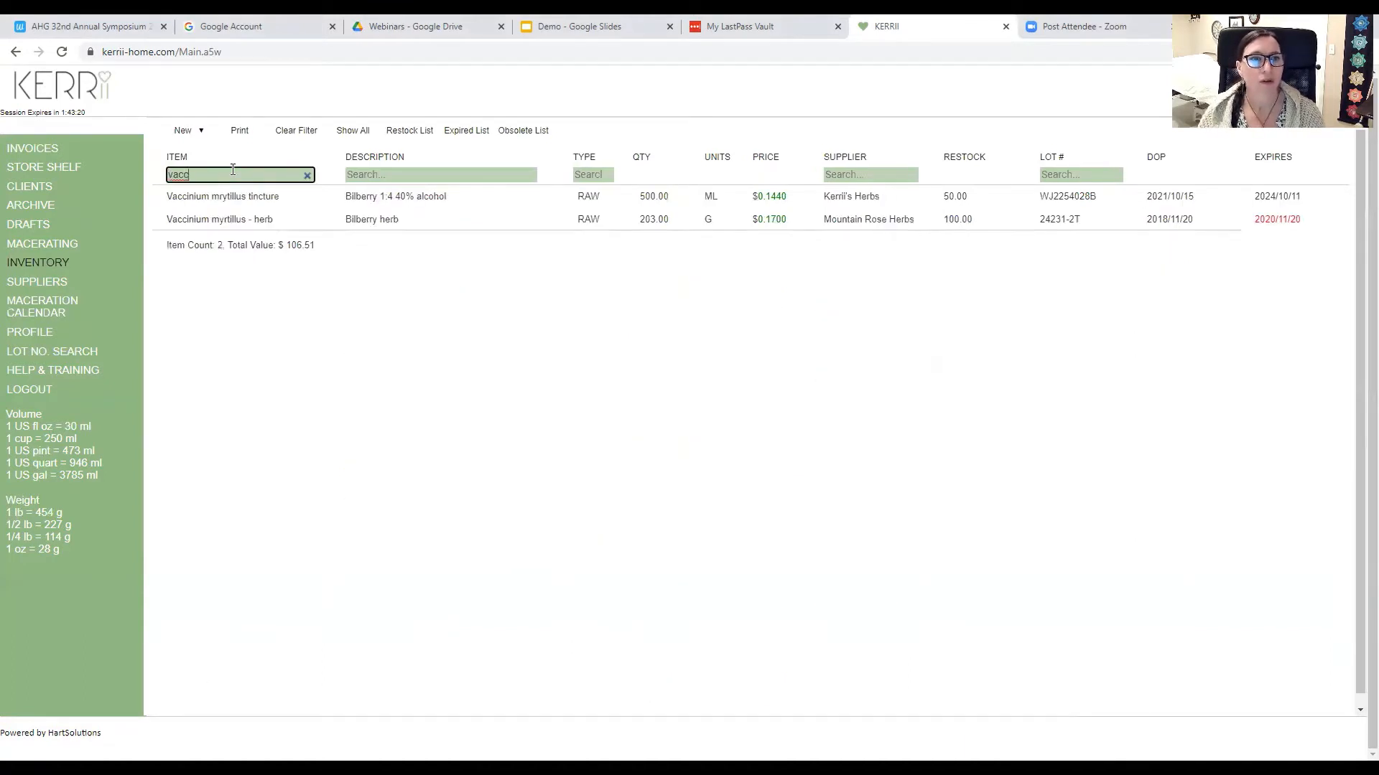
{"action": "left_click", "coordinate": [235, 202]}
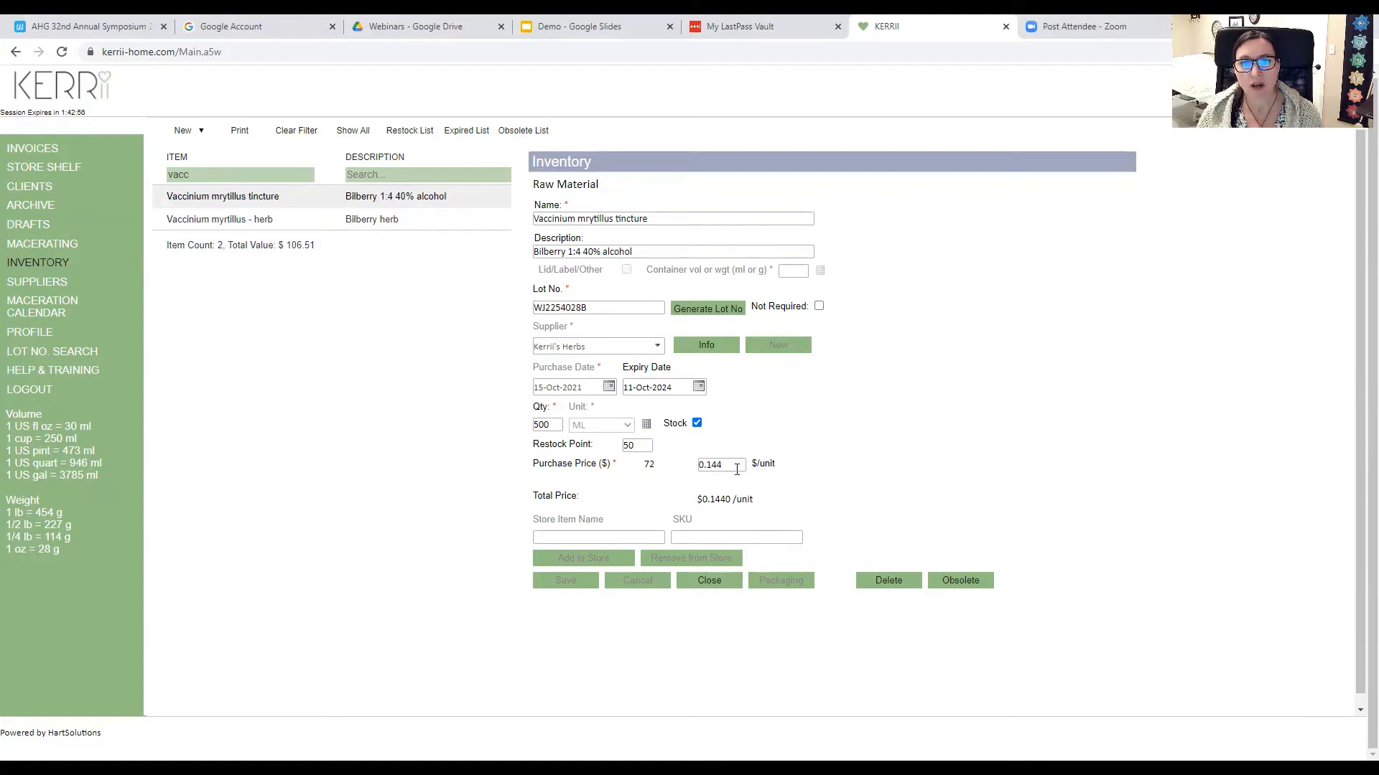
{"action": "left_click", "coordinate": [732, 581]}
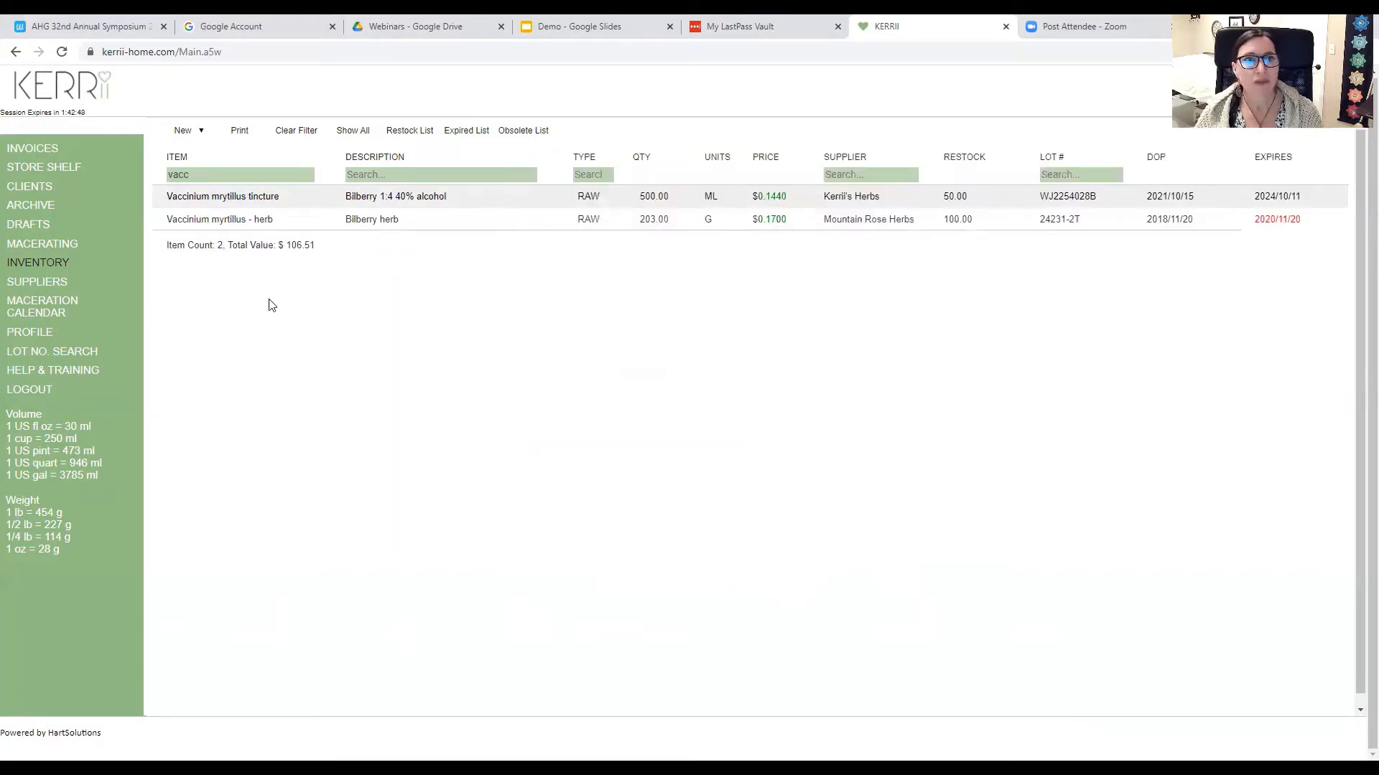
{"action": "left_click", "coordinate": [284, 135]}
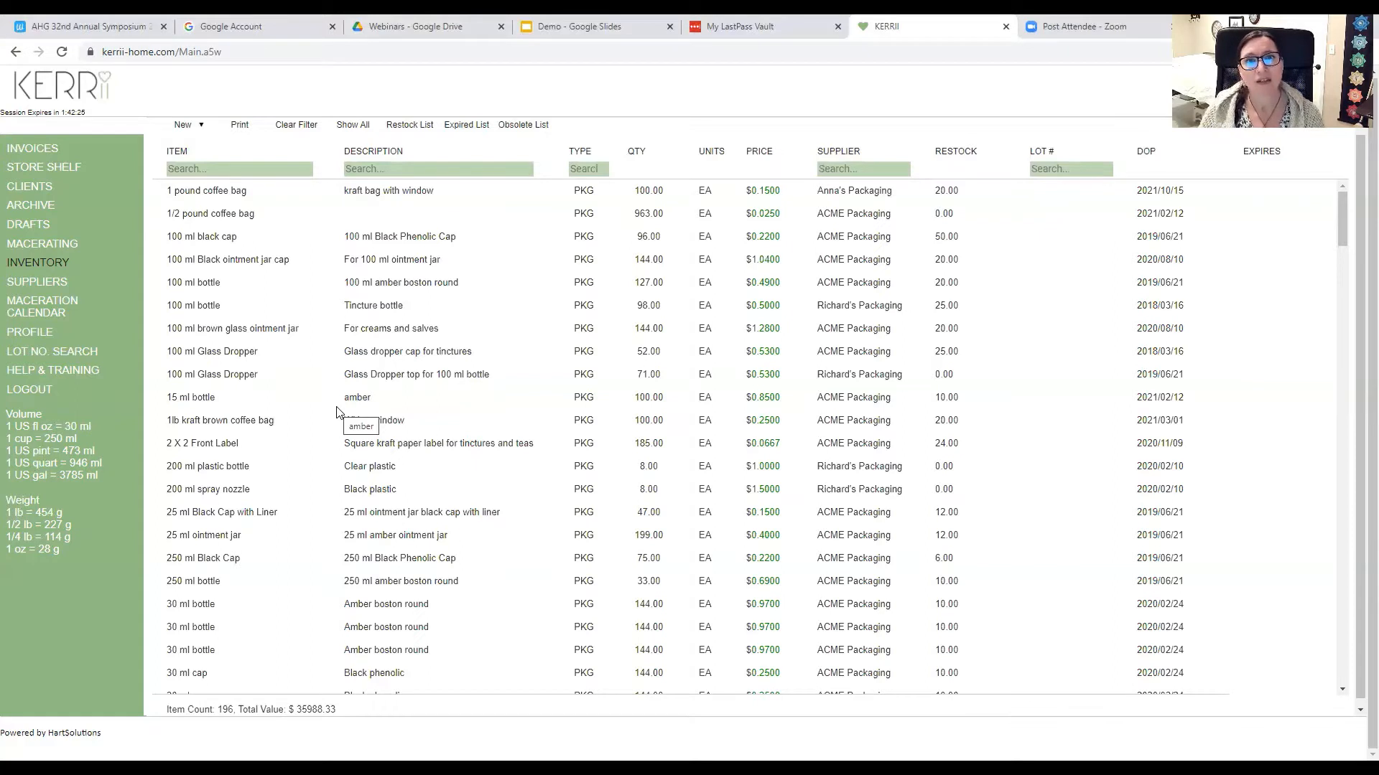
Filter the inventory by type "mac", and reset the filter to list all items again.
{"action": "left_click", "coordinate": [587, 169]}
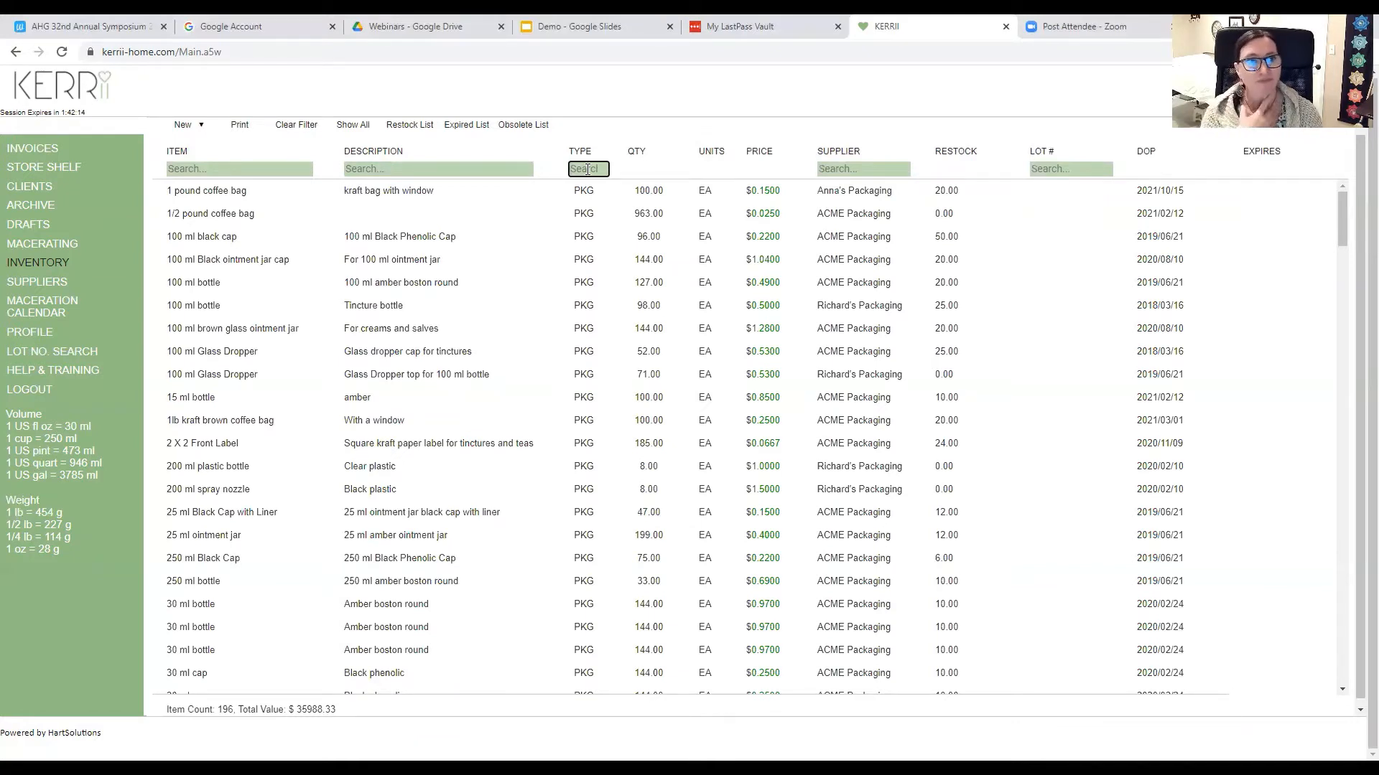
{"action": "type", "text": "ma"}
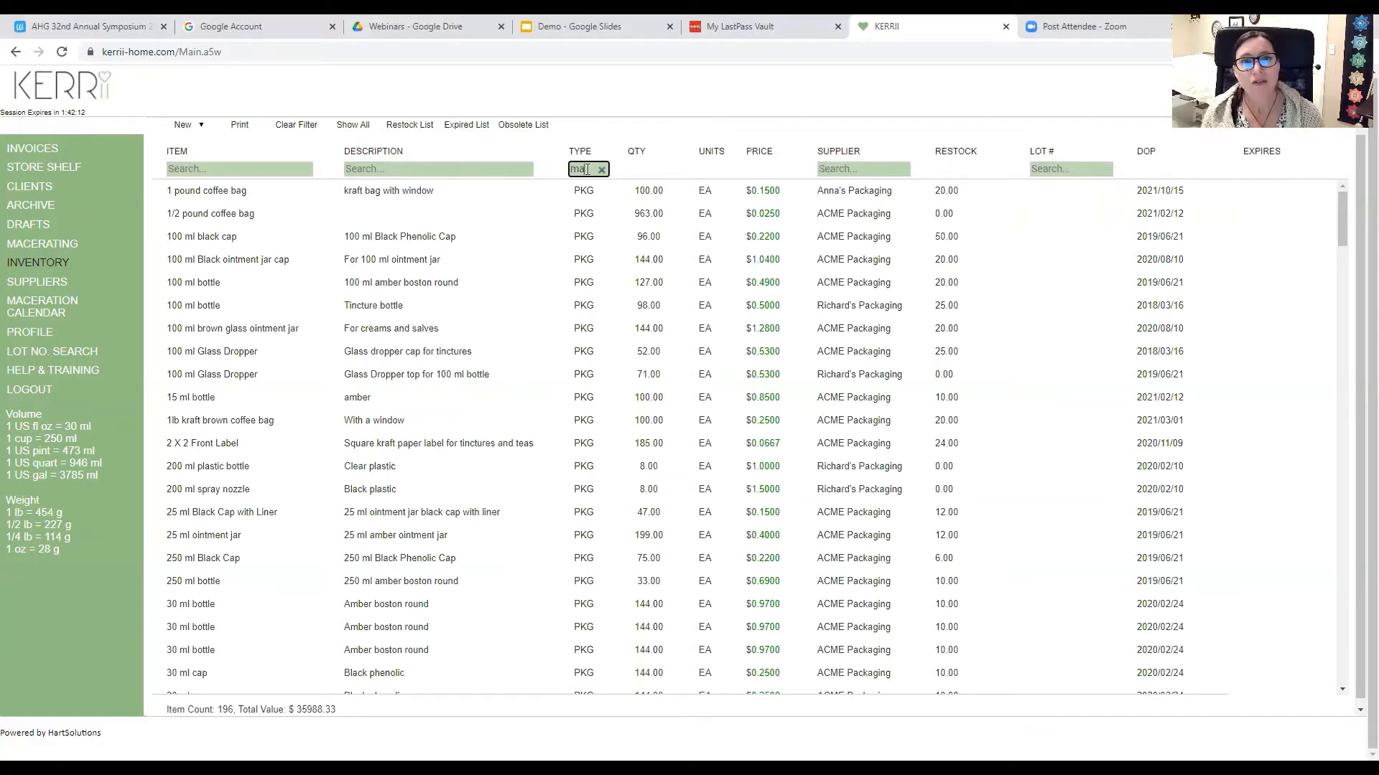
{"action": "type", "text": "c"}
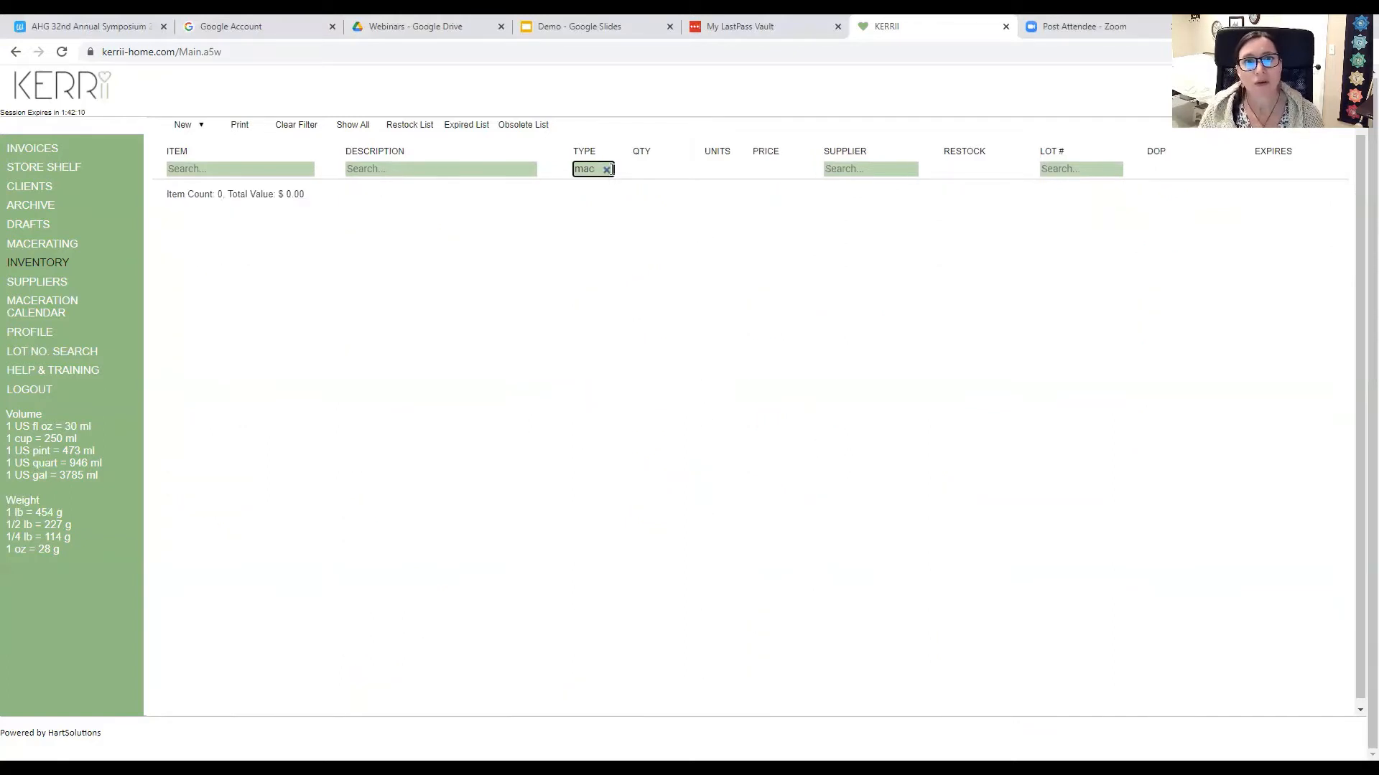
{"action": "left_click", "coordinate": [607, 170]}
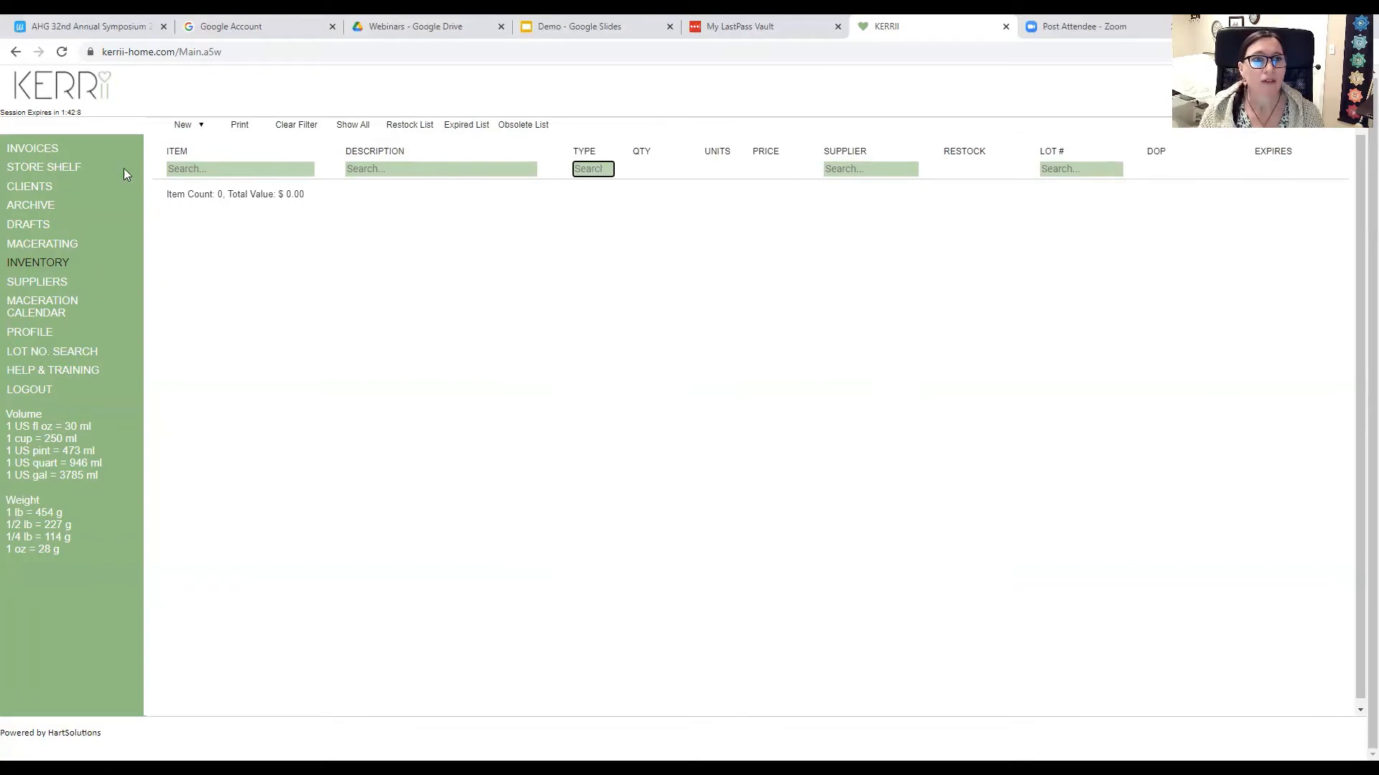
{"action": "left_click", "coordinate": [293, 127]}
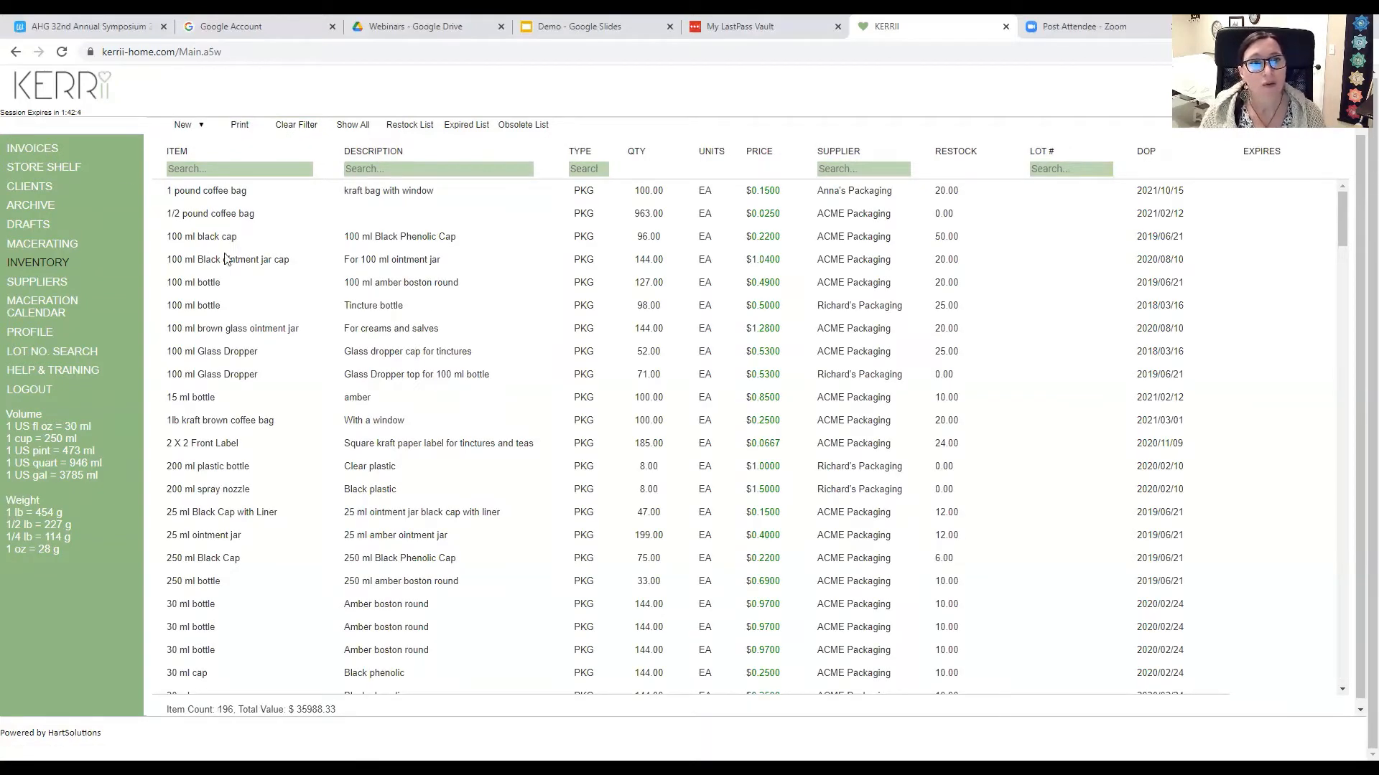
Review the restock list sorted by supplier, view its printable version, and return to the full inventory.
{"action": "left_click", "coordinate": [412, 127]}
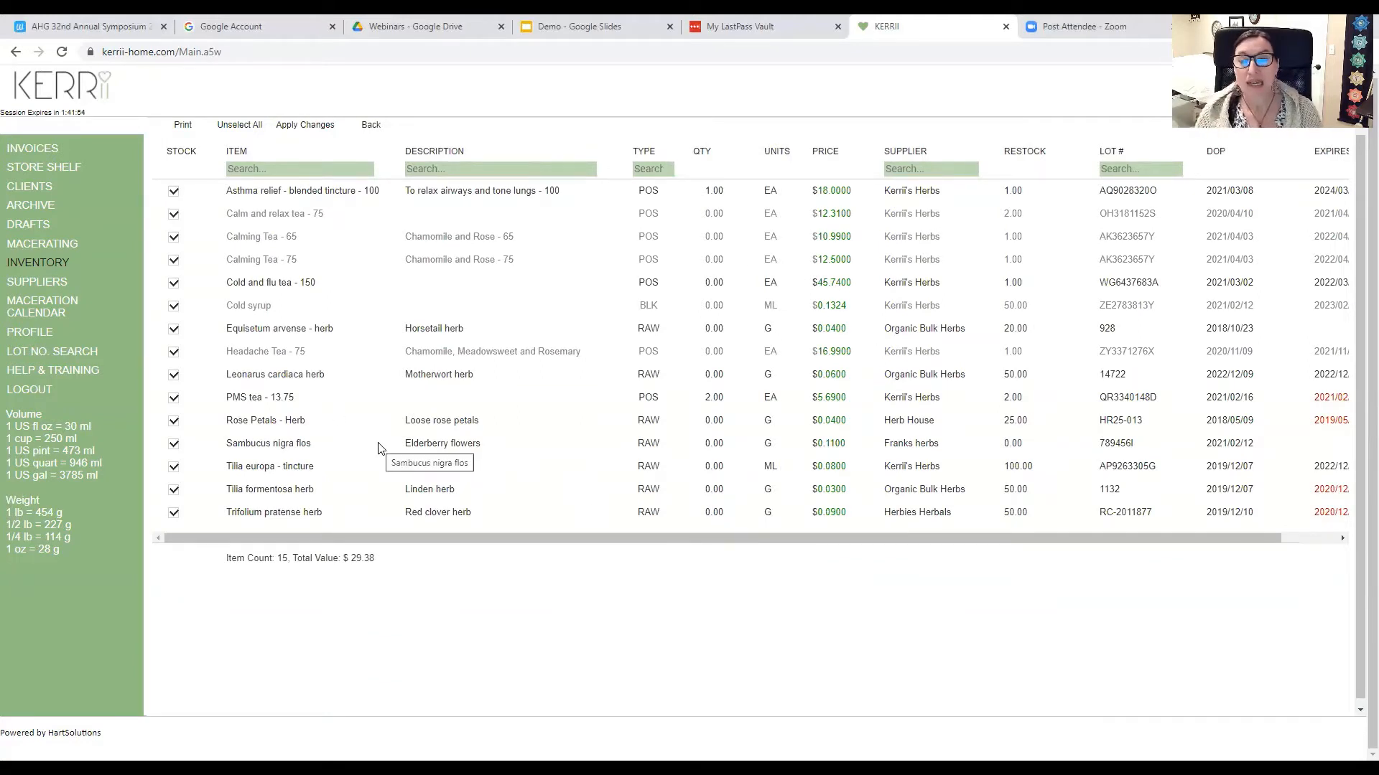
{"action": "left_click", "coordinate": [928, 154]}
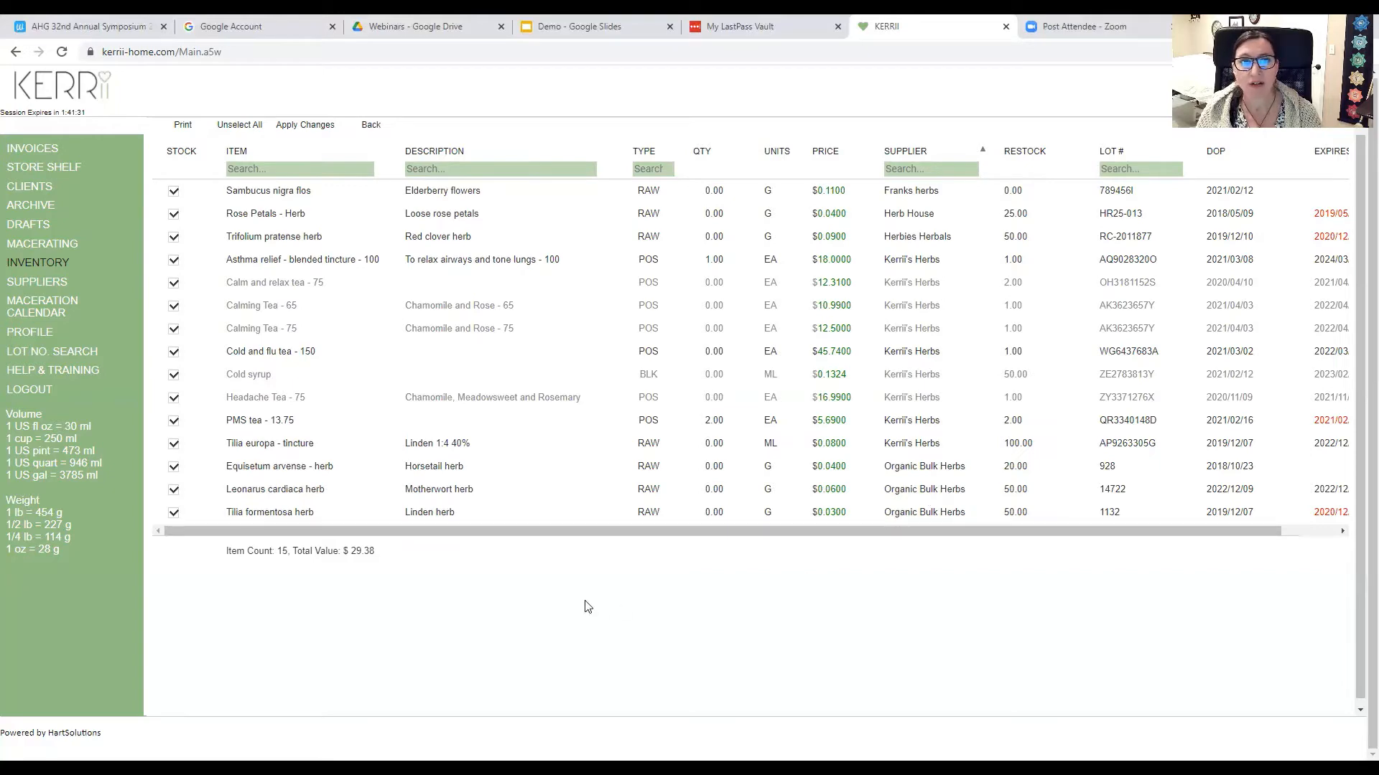
{"action": "left_click", "coordinate": [181, 124]}
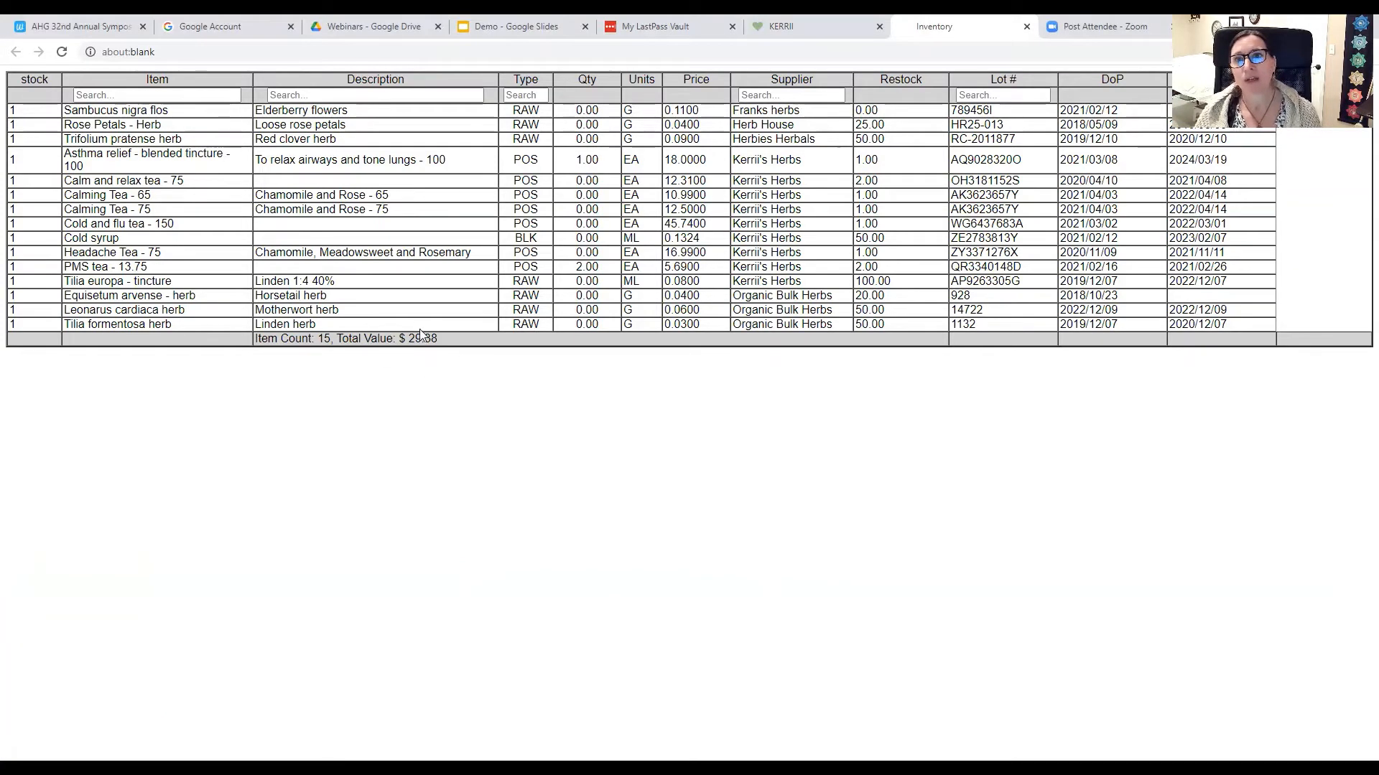
{"action": "left_click", "coordinate": [1026, 26]}
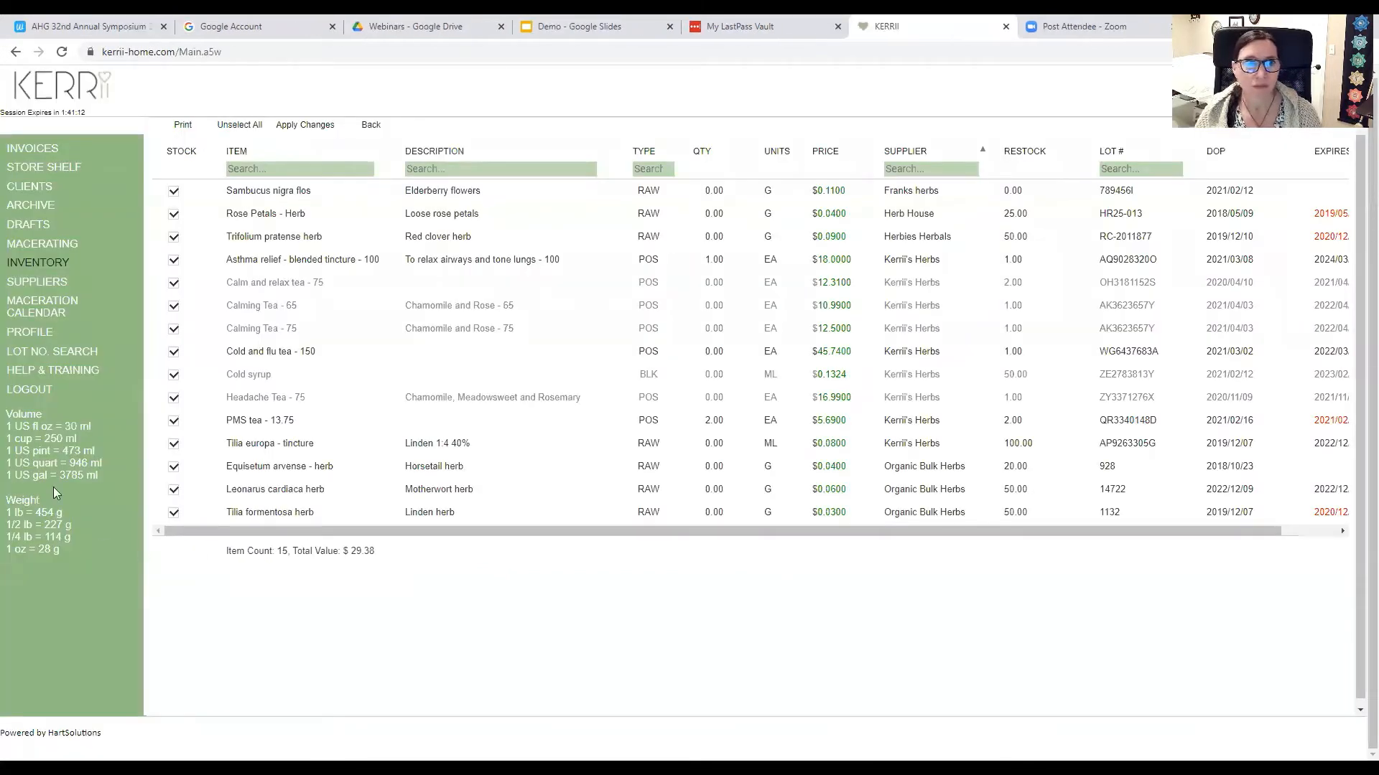
{"action": "left_click", "coordinate": [371, 125]}
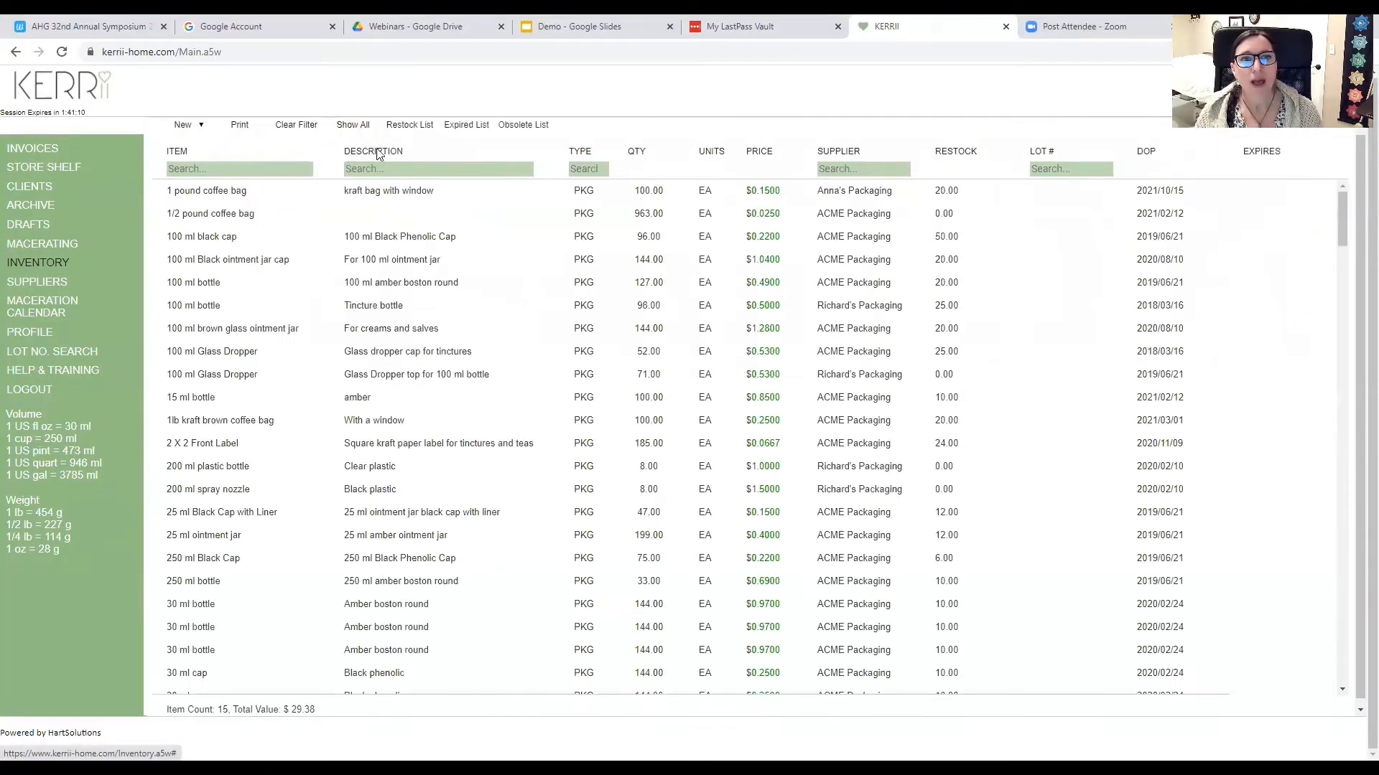
Review the expired and obsolete inventory lists, and leave the obsolete list.
{"action": "left_click", "coordinate": [475, 128]}
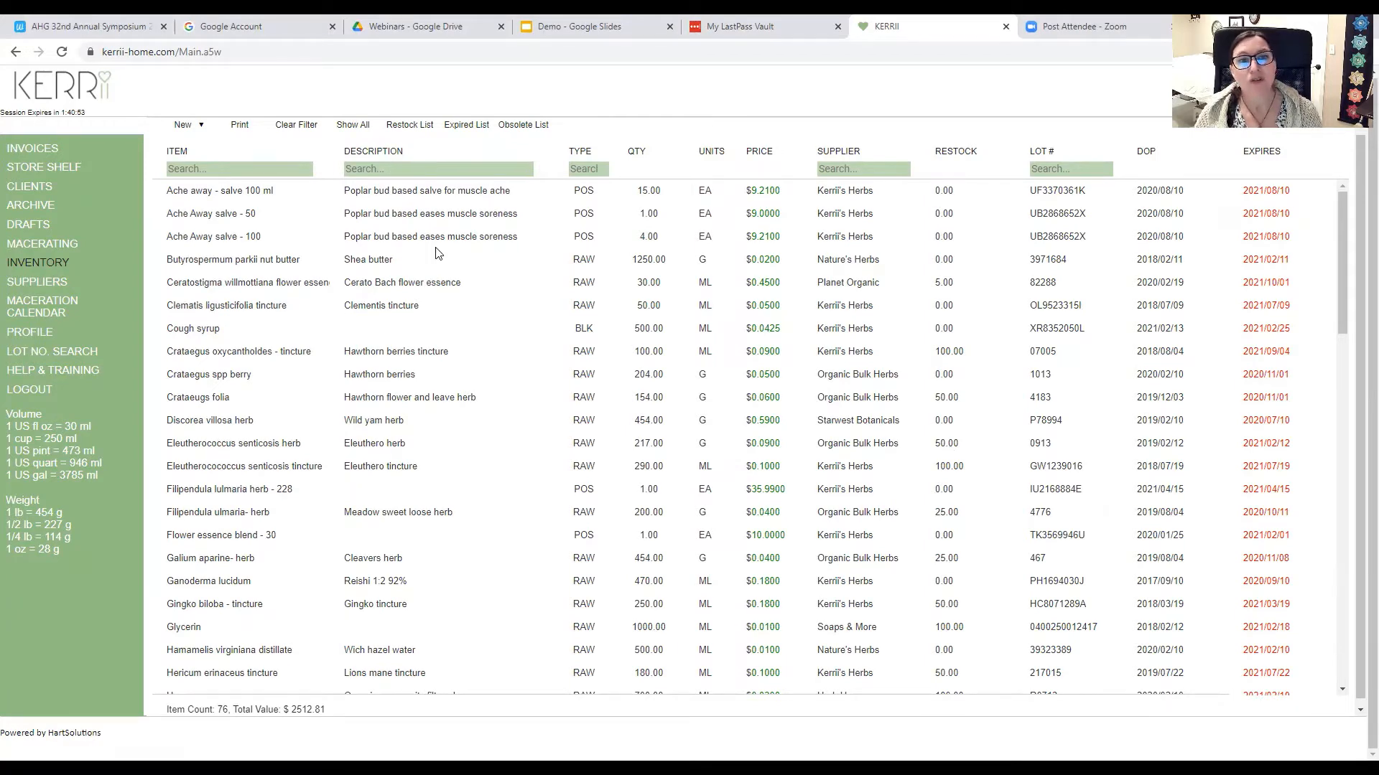
{"action": "left_click", "coordinate": [522, 124]}
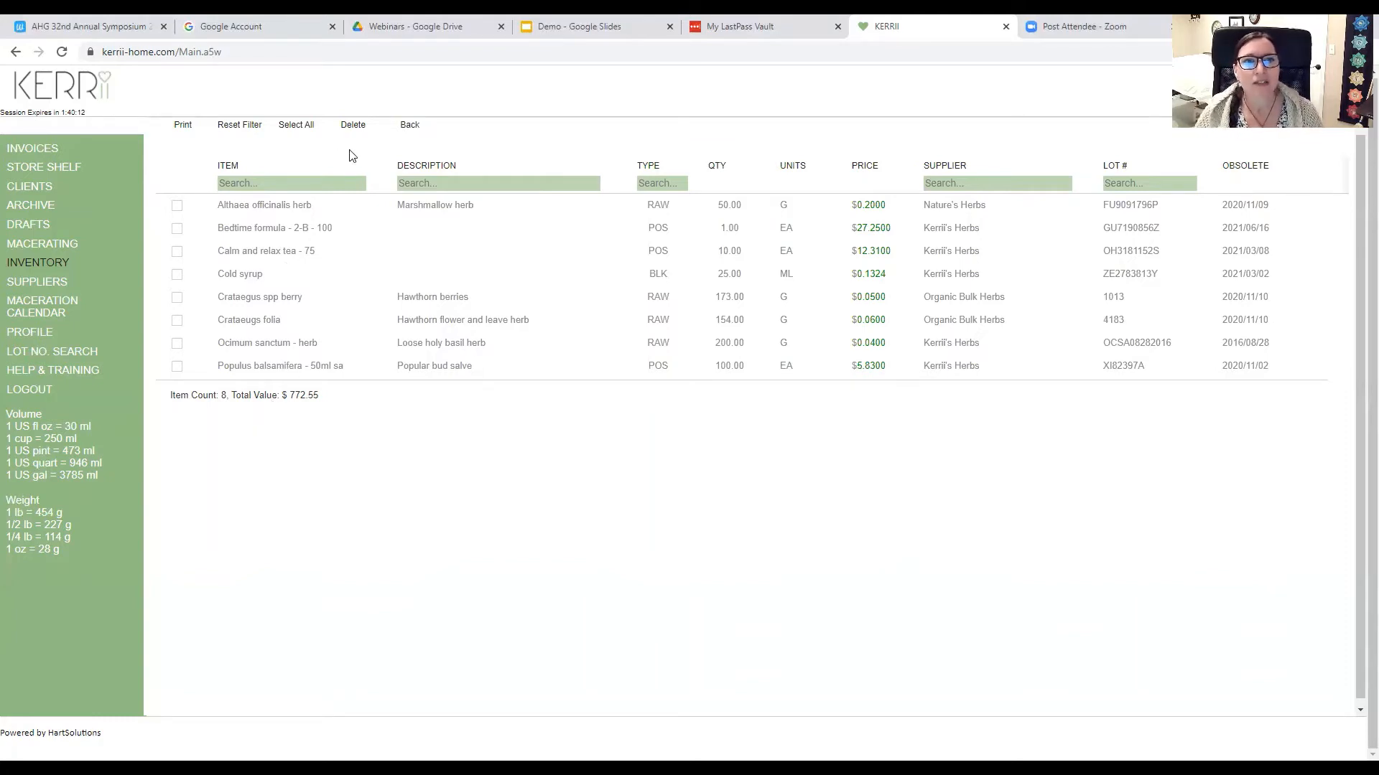
{"action": "left_click", "coordinate": [414, 131]}
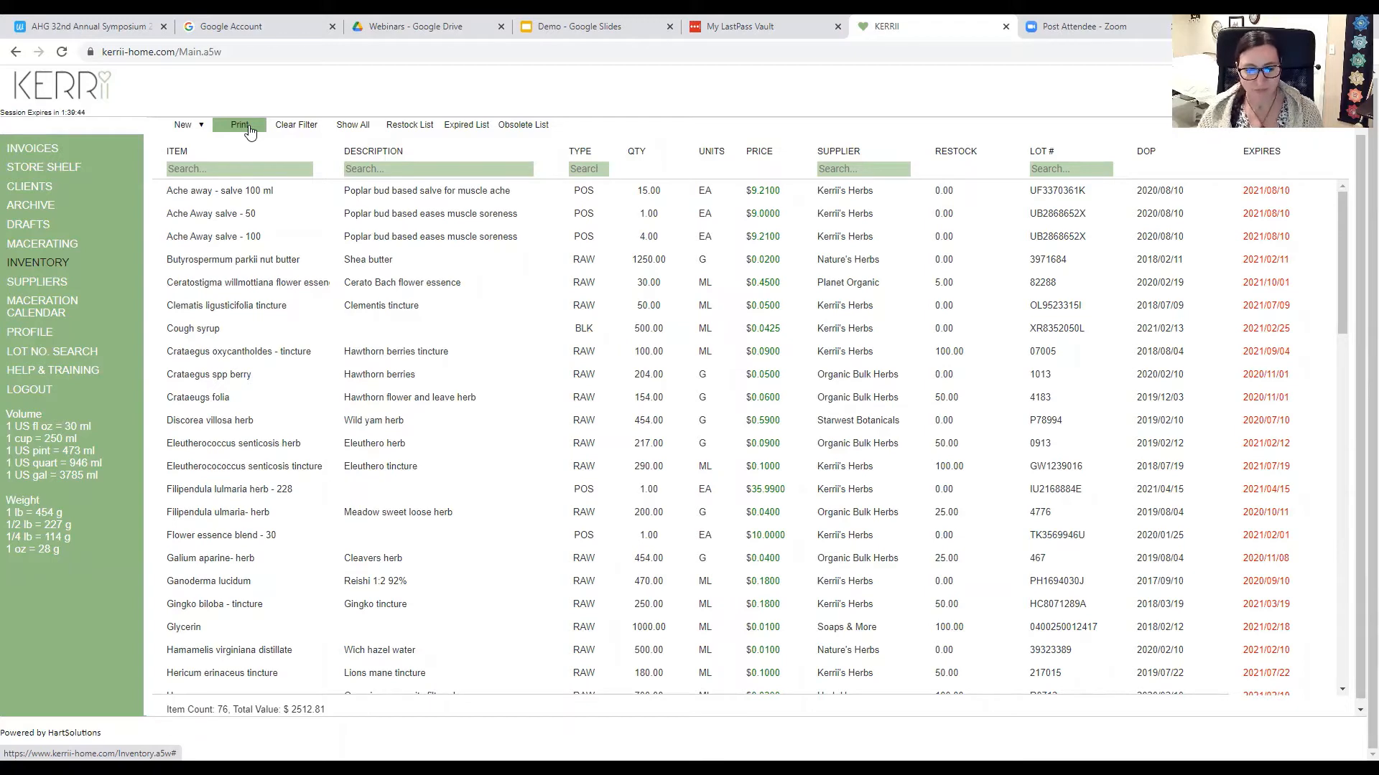
Create a new formula in the drafts and name it "Tummy tea".
{"action": "left_click", "coordinate": [25, 223]}
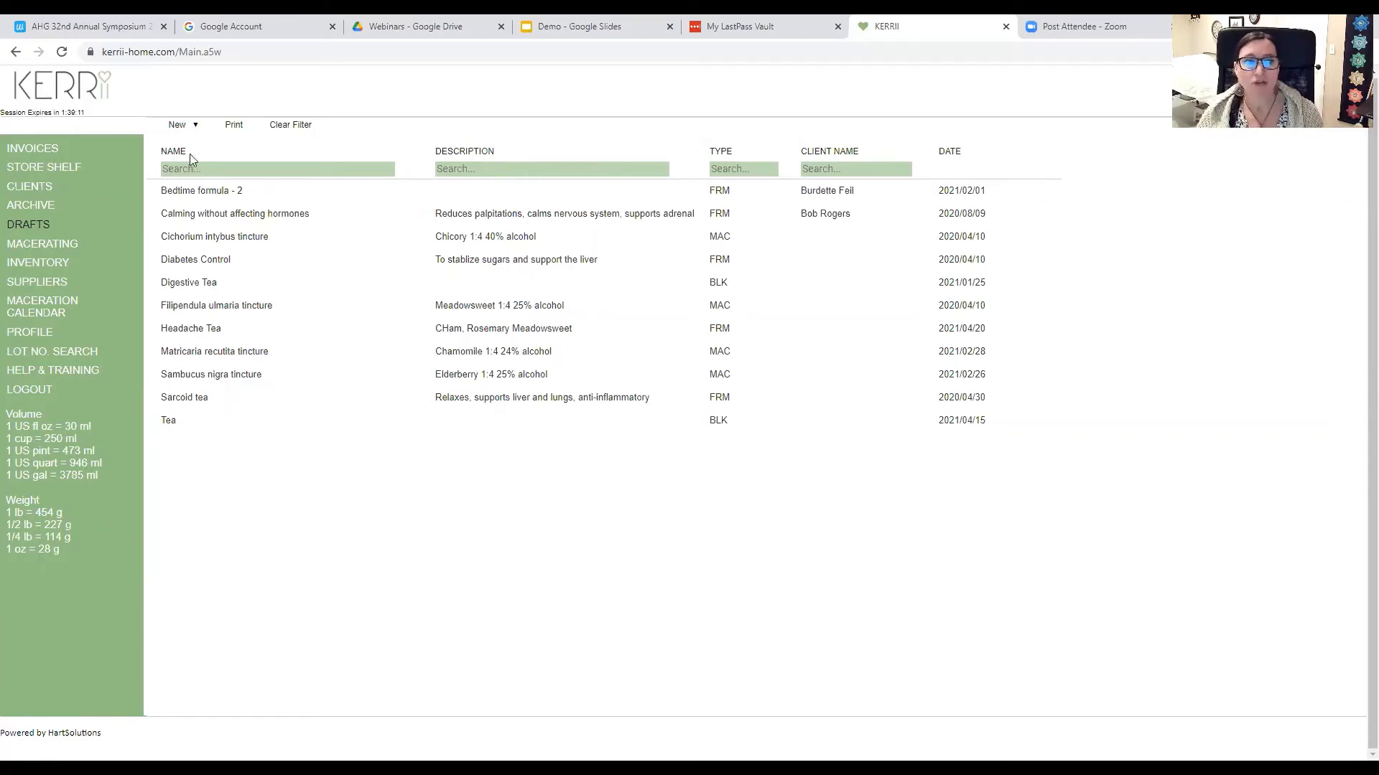
{"action": "left_click", "coordinate": [188, 127]}
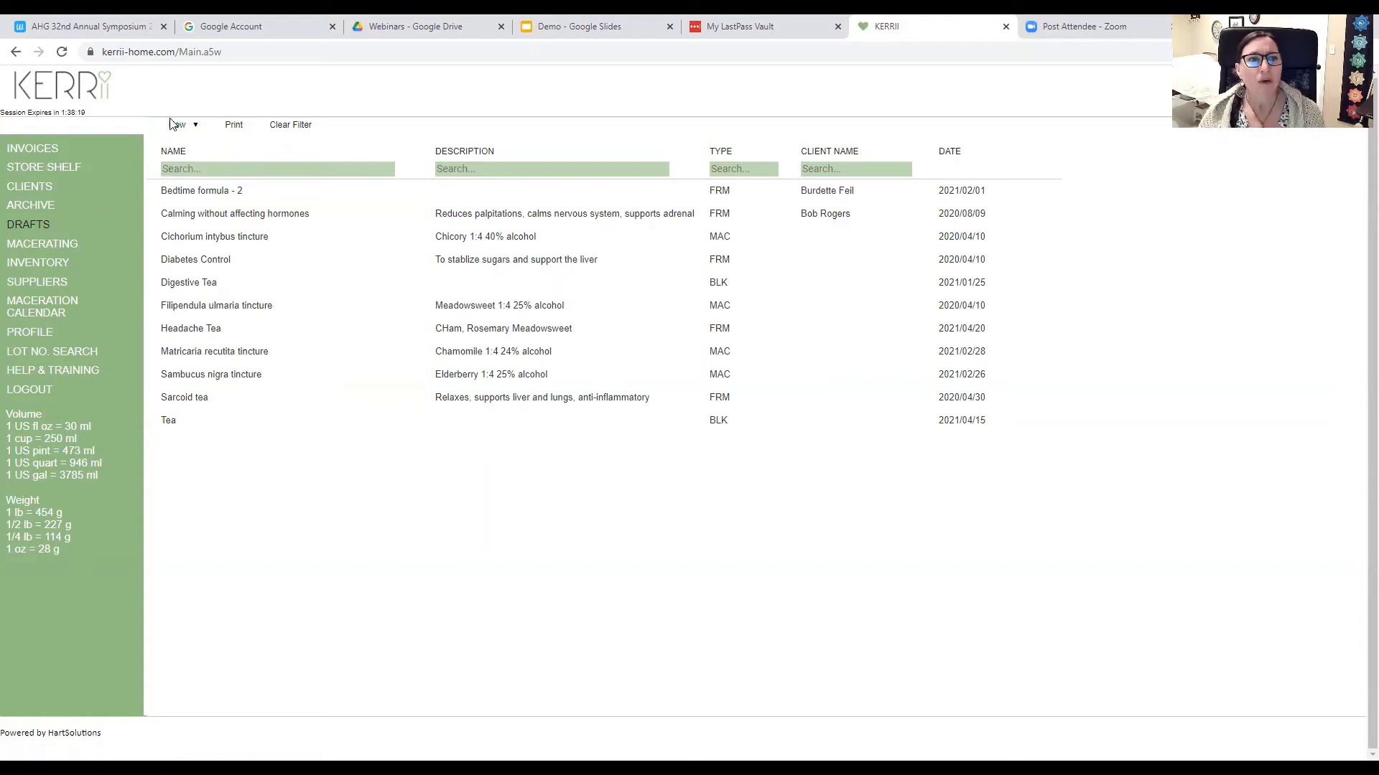
{"action": "mouse_move", "coordinate": [176, 126]}
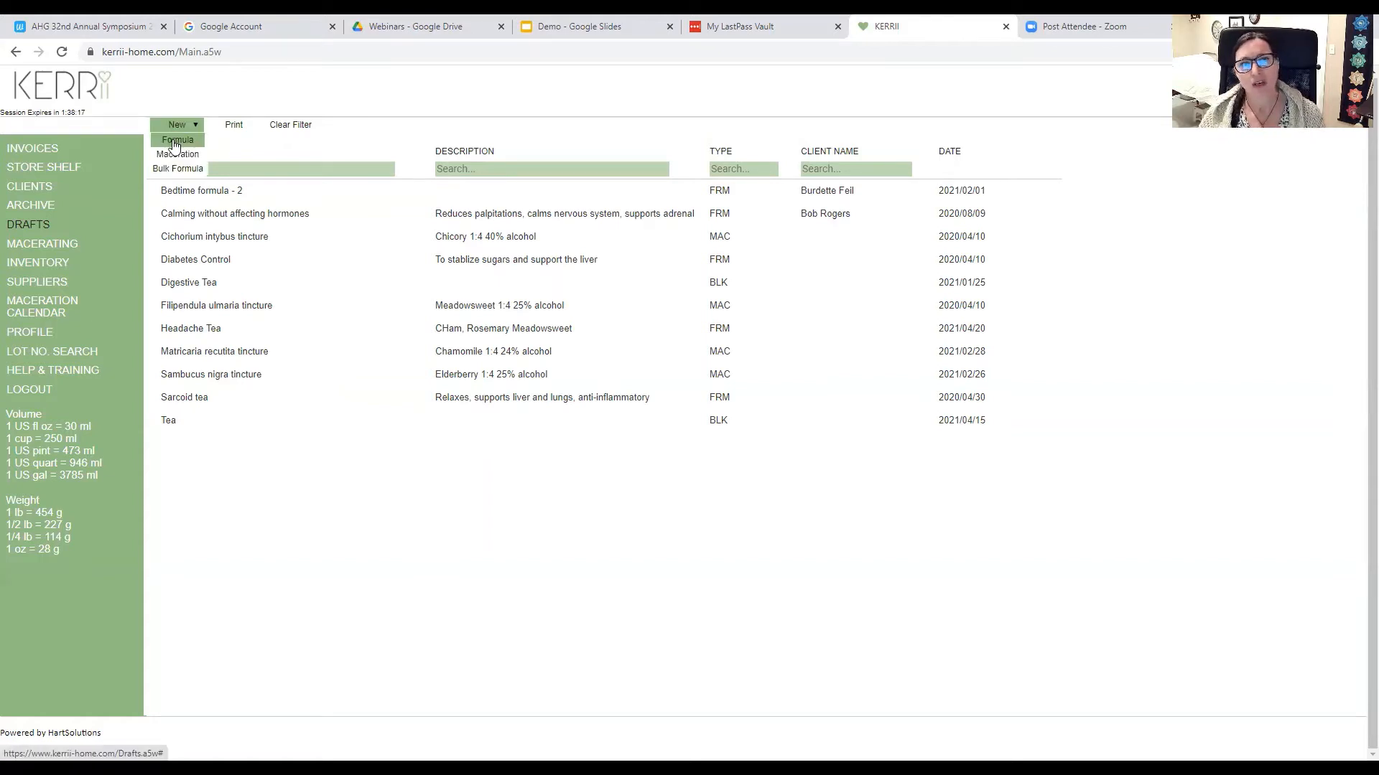
{"action": "left_click", "coordinate": [175, 142]}
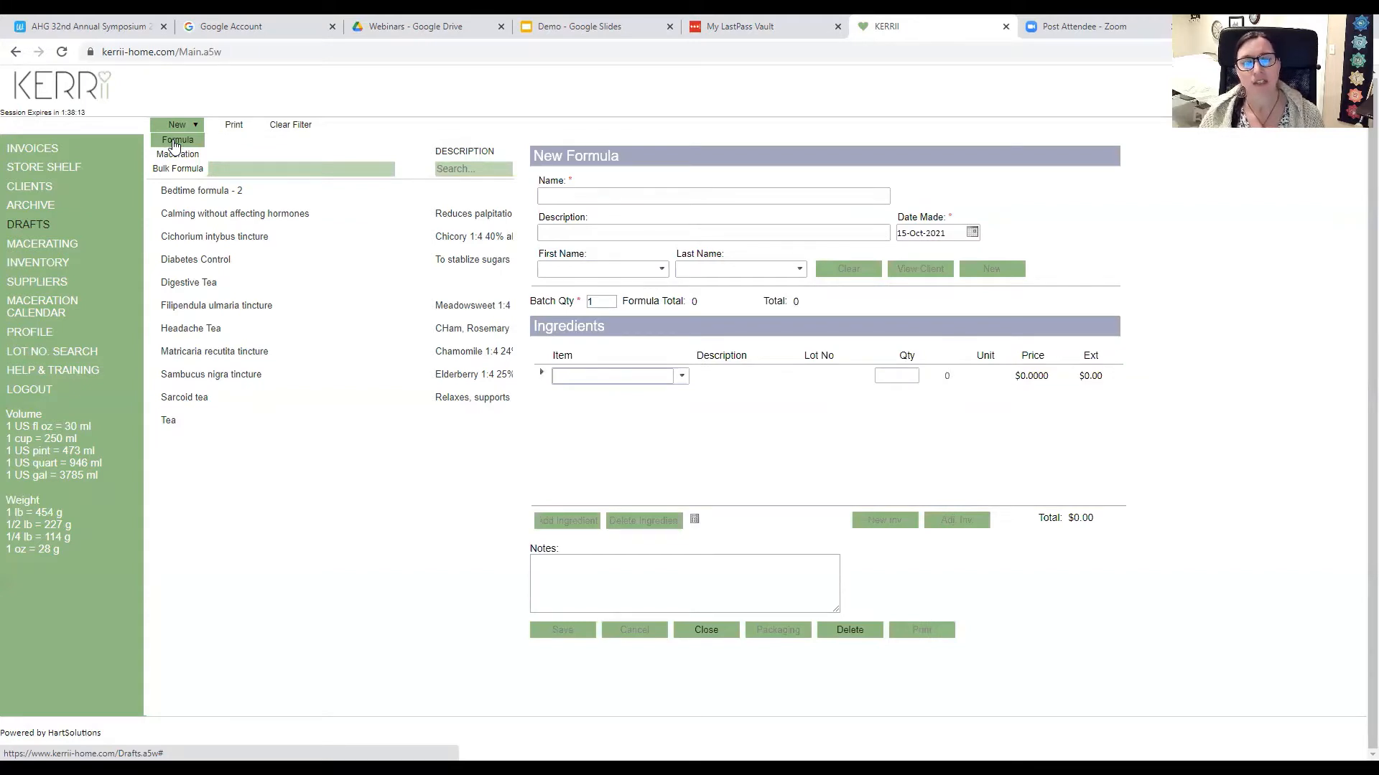
{"action": "left_click", "coordinate": [559, 198]}
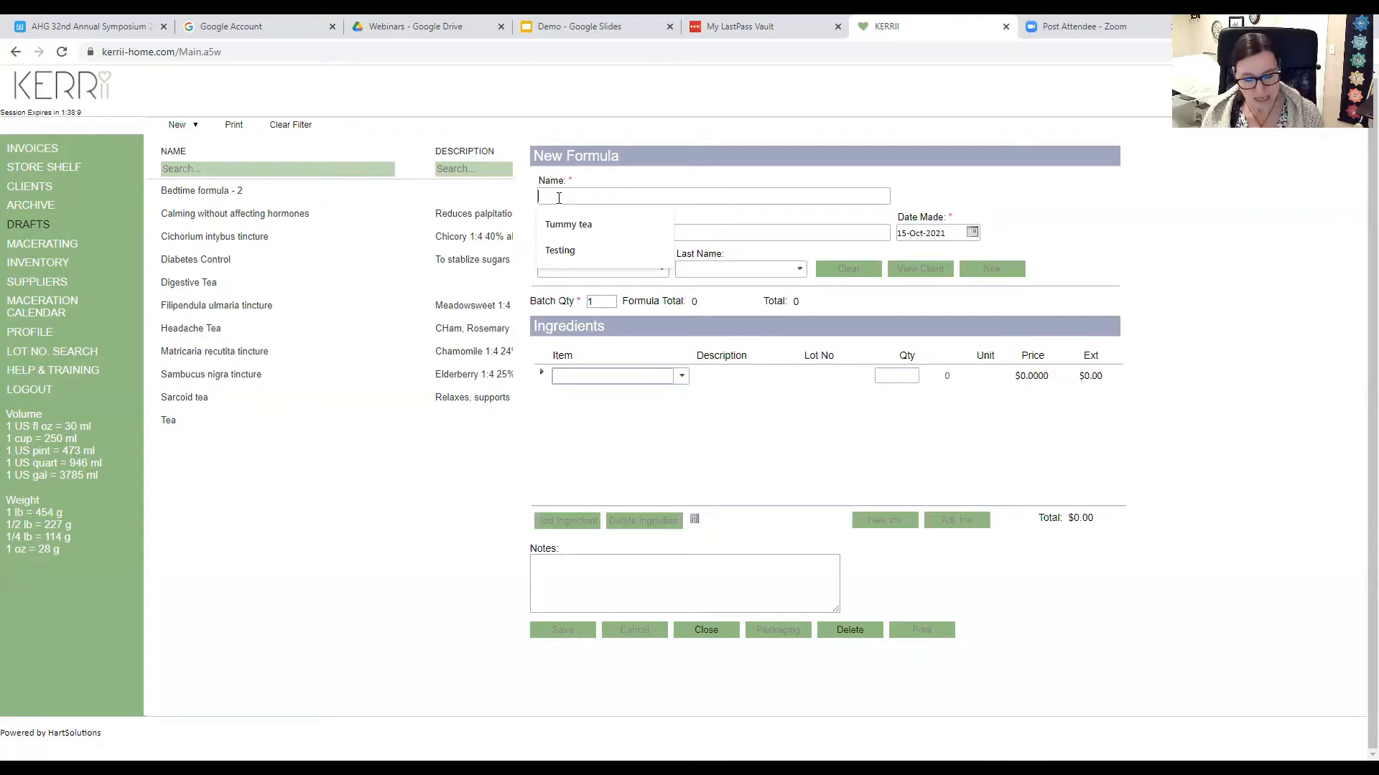
{"action": "type", "text": "Tummy tea"}
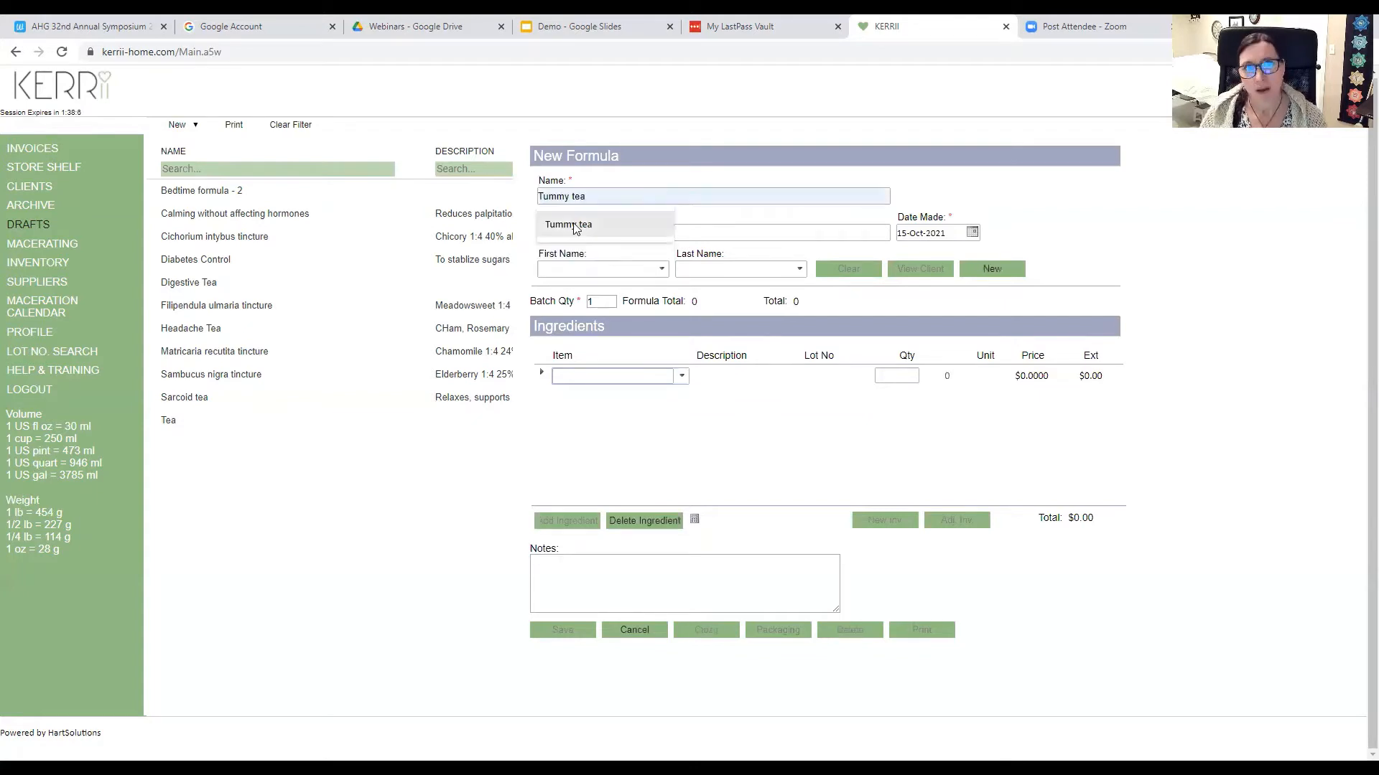
{"action": "left_click", "coordinate": [574, 227]}
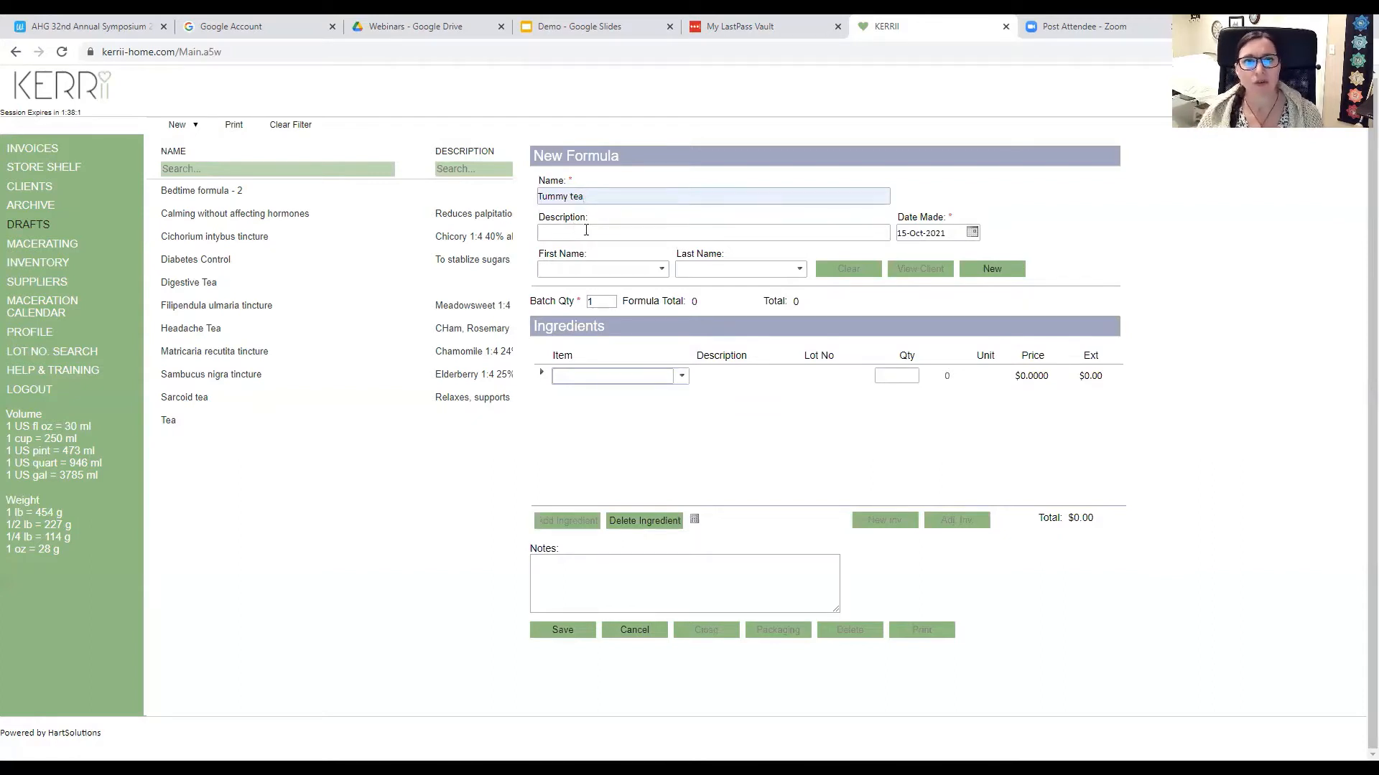
Set the Tummy tea formula's description to "Digestive aid" and its batch quantity to 4.
{"action": "left_click", "coordinate": [606, 230]}
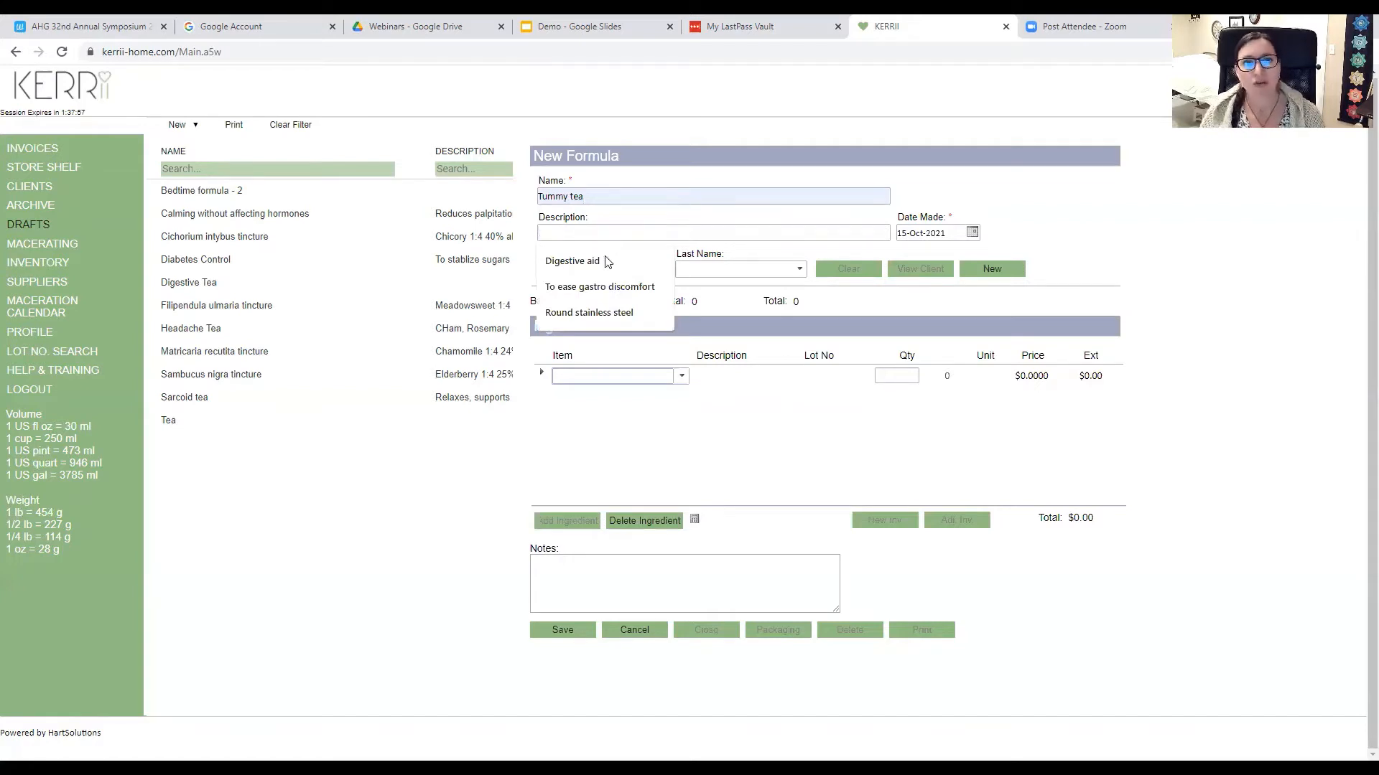
{"action": "left_click", "coordinate": [595, 271]}
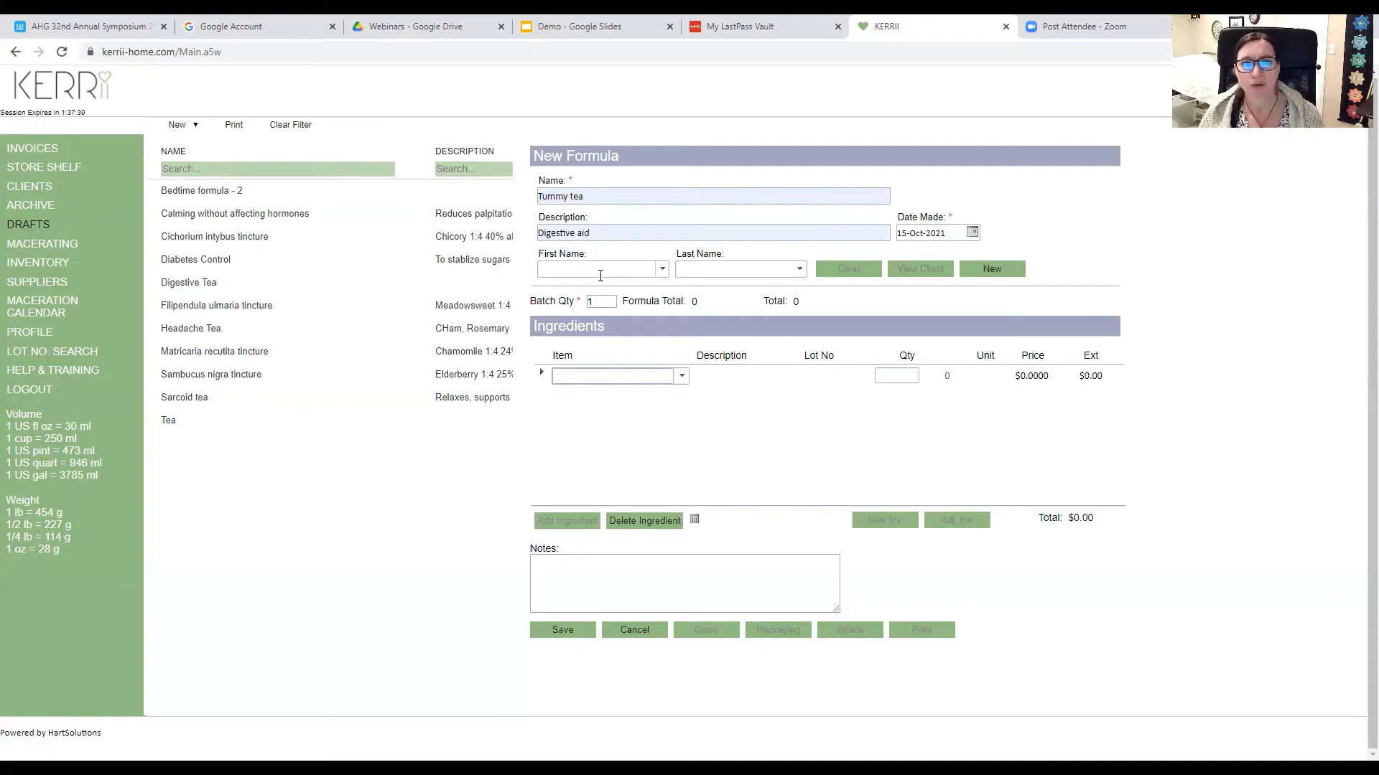
{"action": "left_click", "coordinate": [606, 302]}
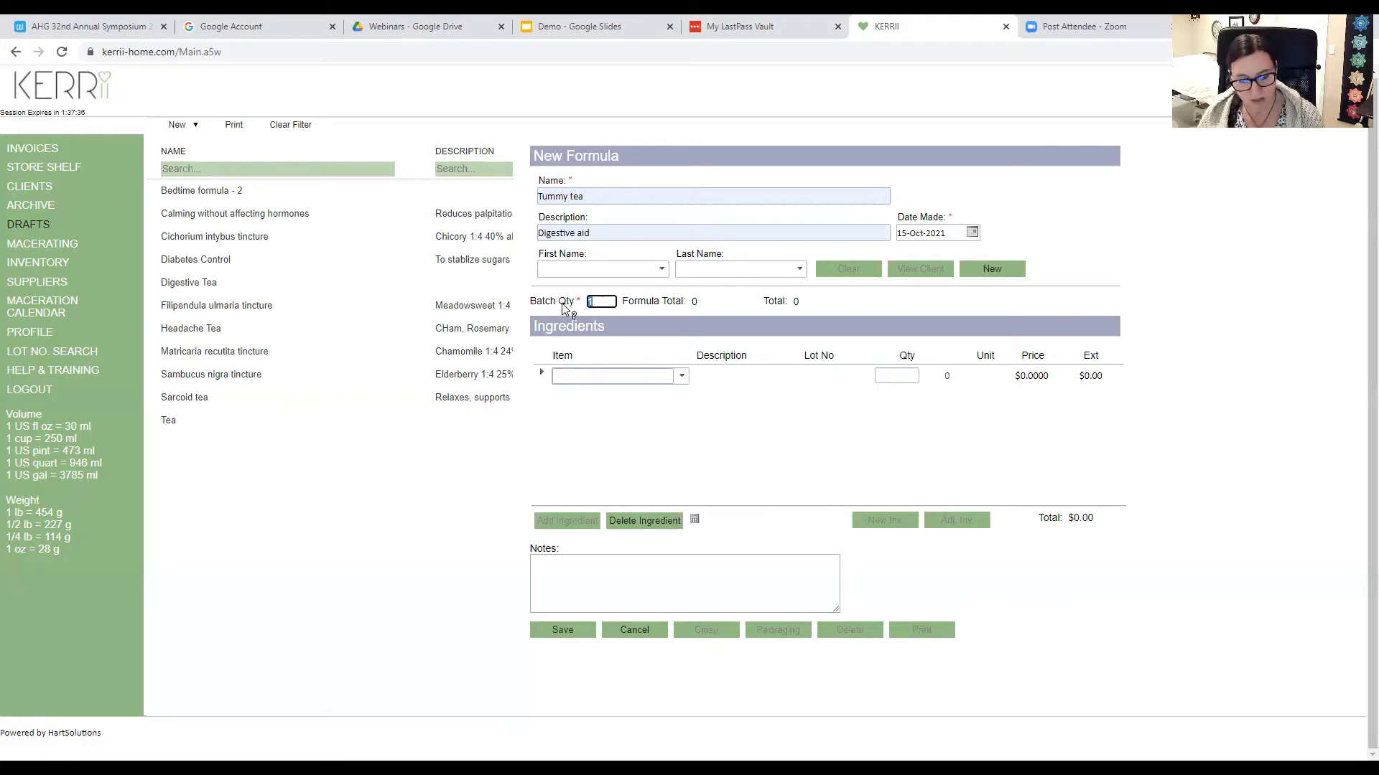
{"action": "type", "text": "4"}
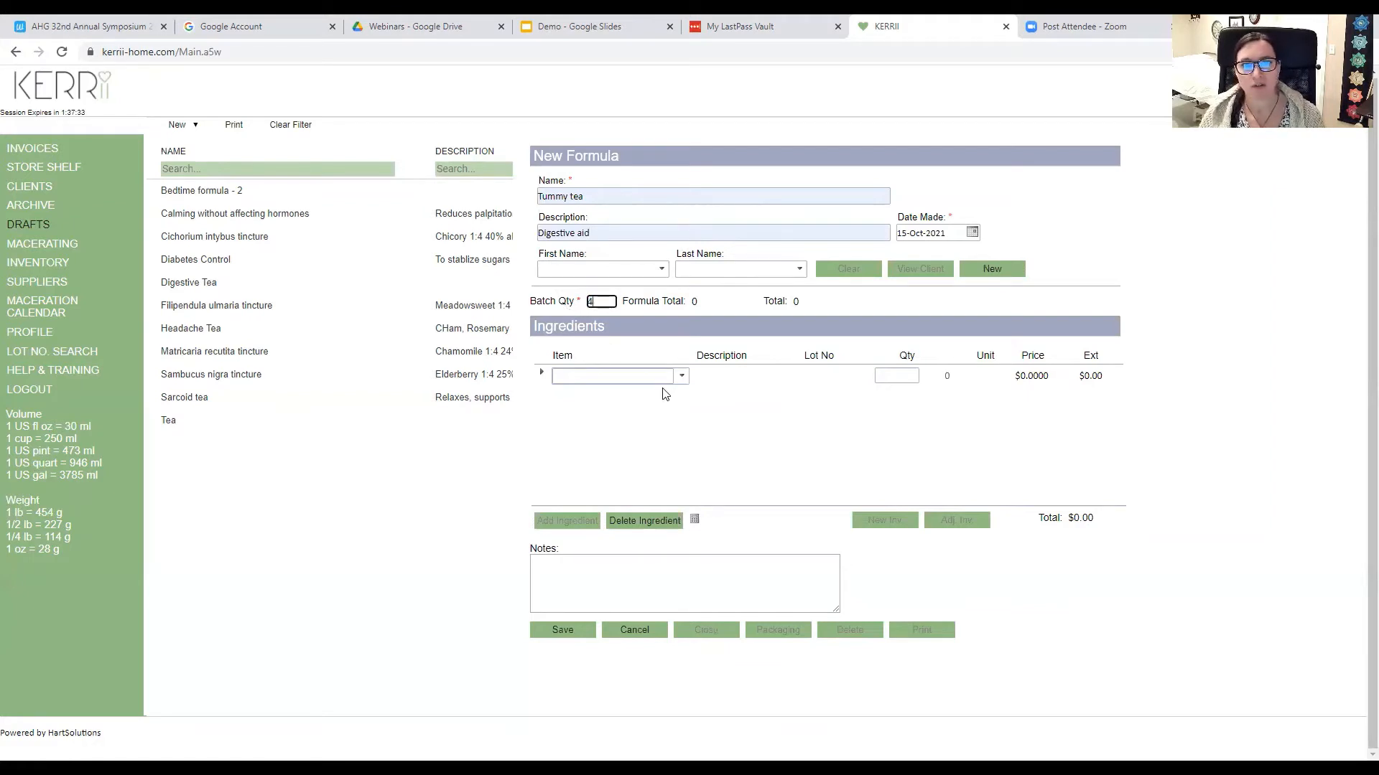
Re-enter the Tummy tea formula's batch quantity as 4.
{"action": "left_click", "coordinate": [682, 380]}
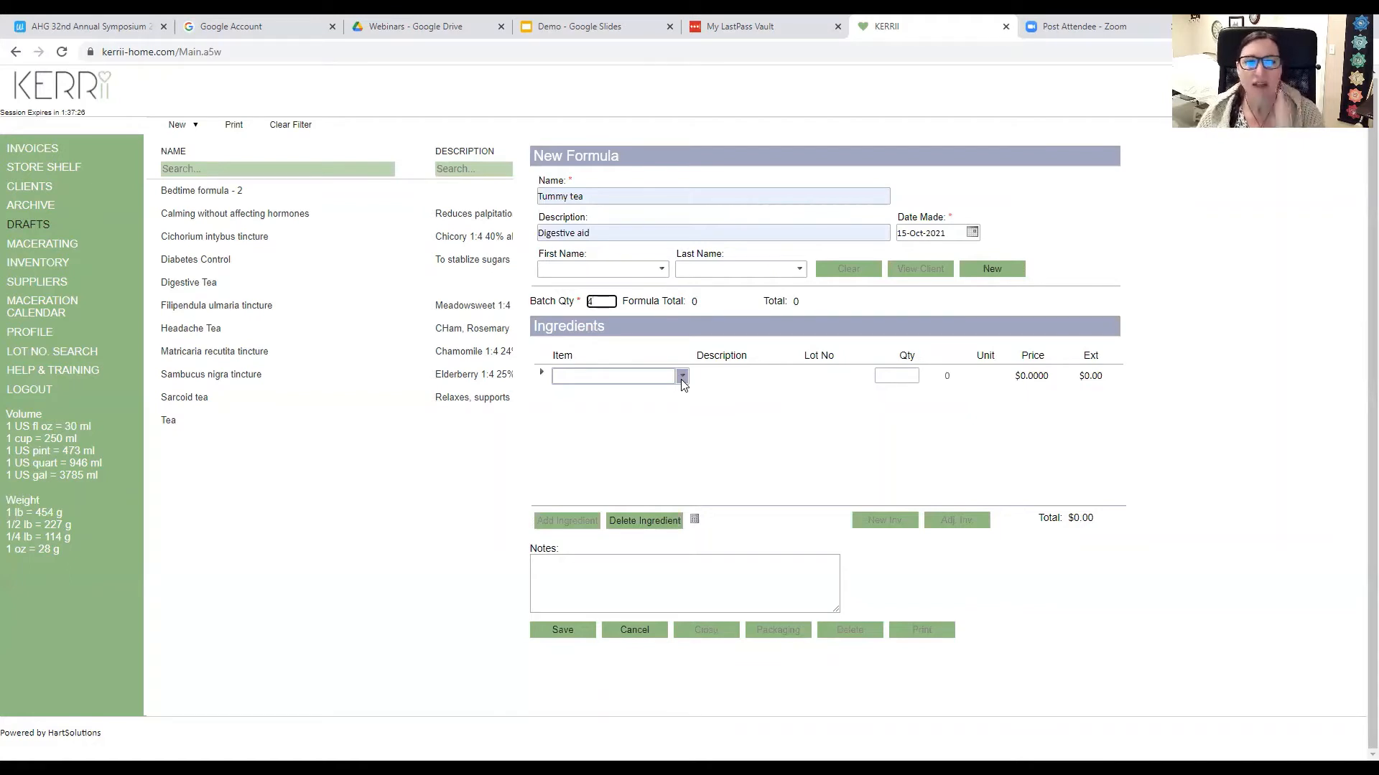
{"action": "double_click", "coordinate": [596, 302]}
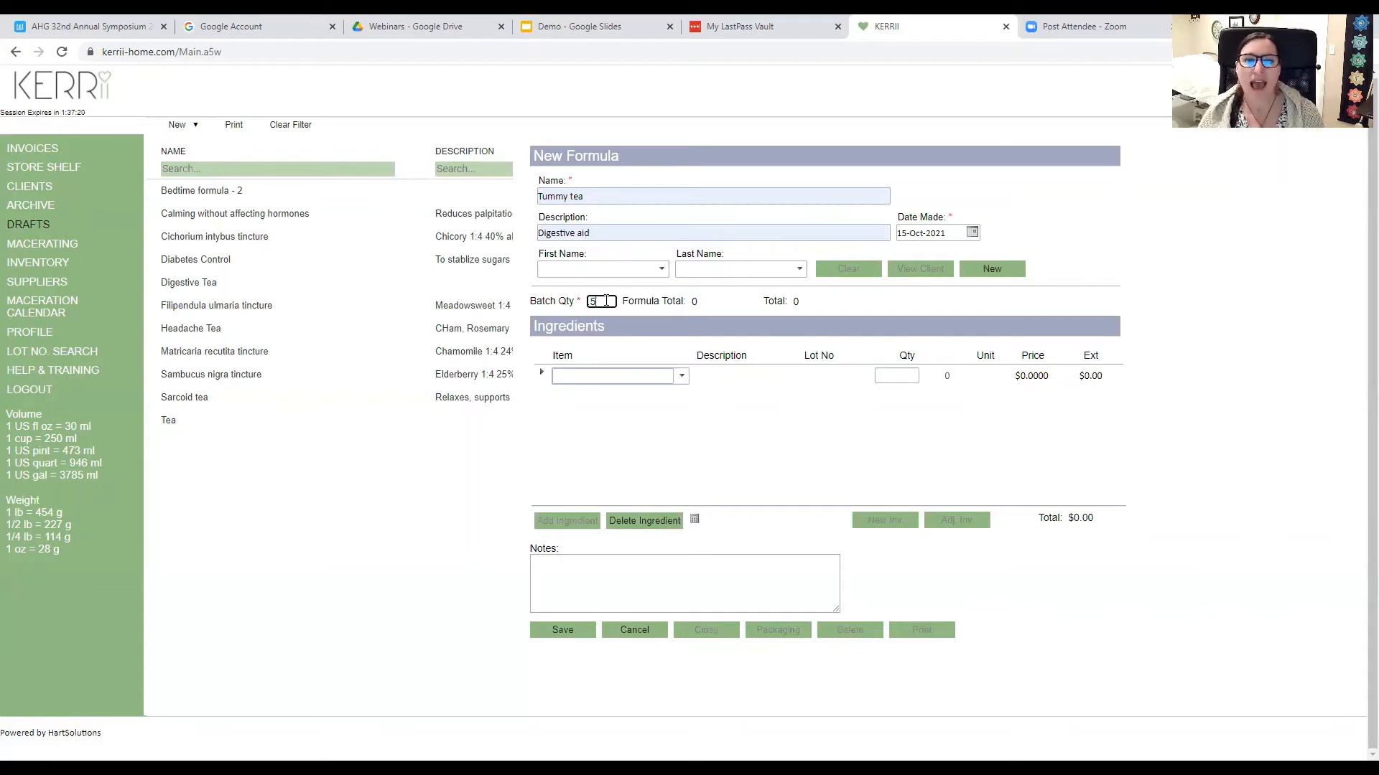
{"action": "left_click_drag", "start_coordinate": [604, 302], "coordinate": [589, 303]}
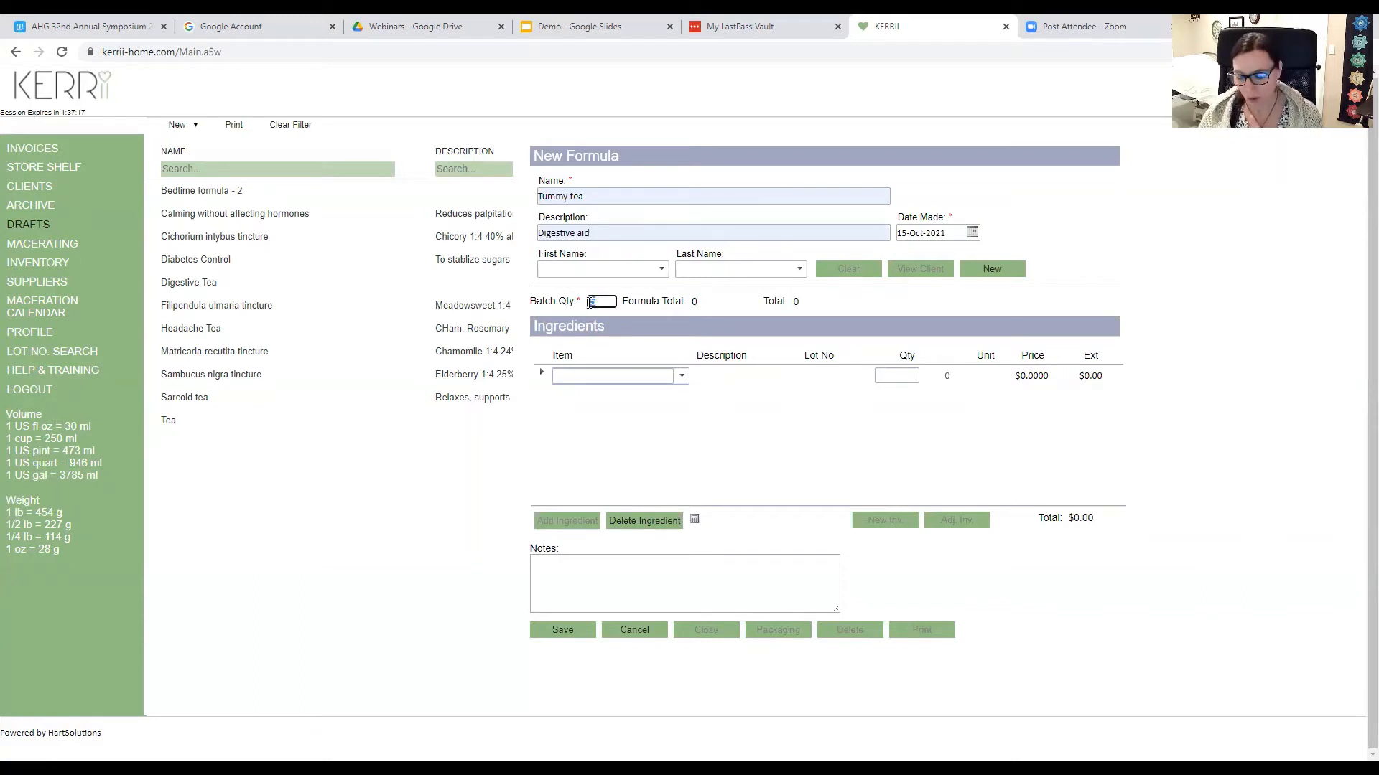
{"action": "key", "text": "BackSpace"}
{"action": "type", "text": "4"}
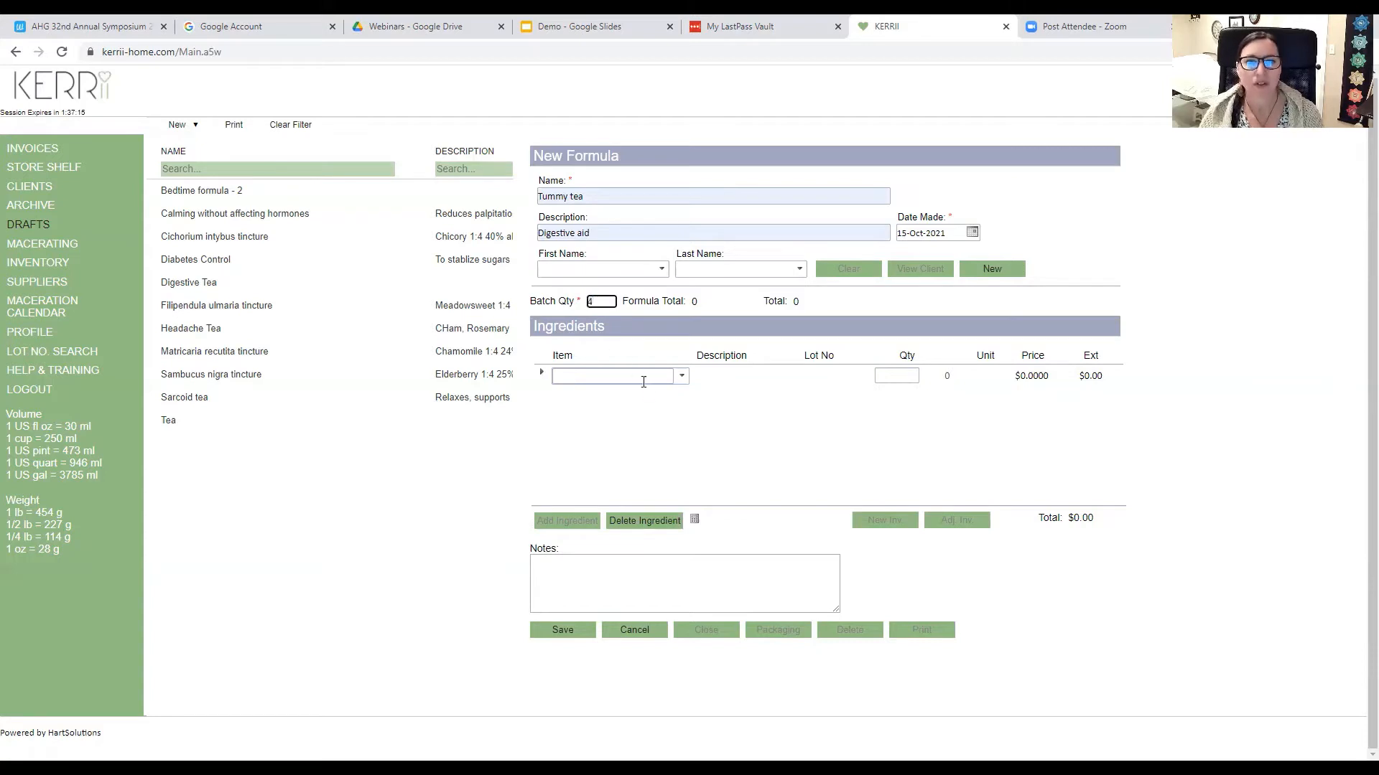
Choose Cichorium intybus - herb as the formula's first ingredient with a quantity of 25.
{"action": "left_click", "coordinate": [680, 376]}
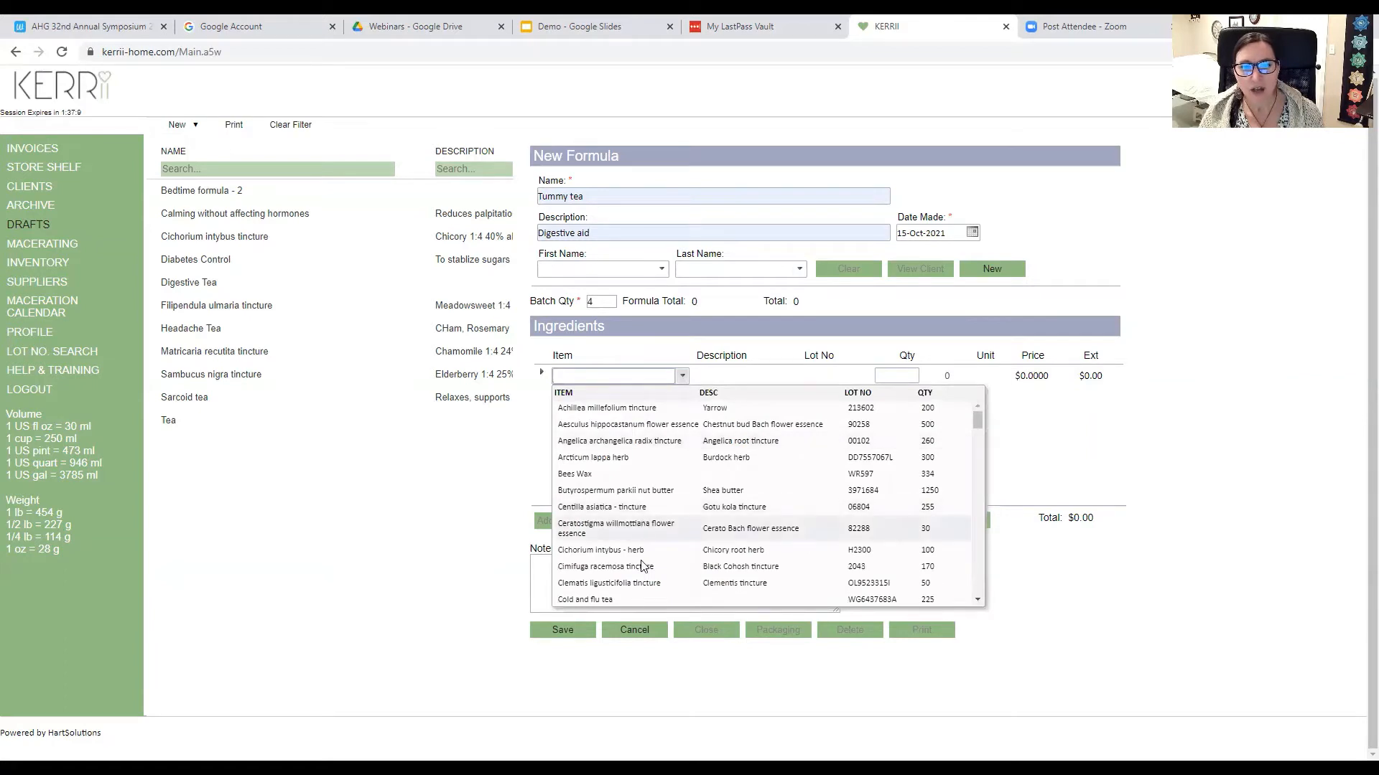
{"action": "left_click", "coordinate": [639, 550]}
{"action": "left_click", "coordinate": [896, 376]}
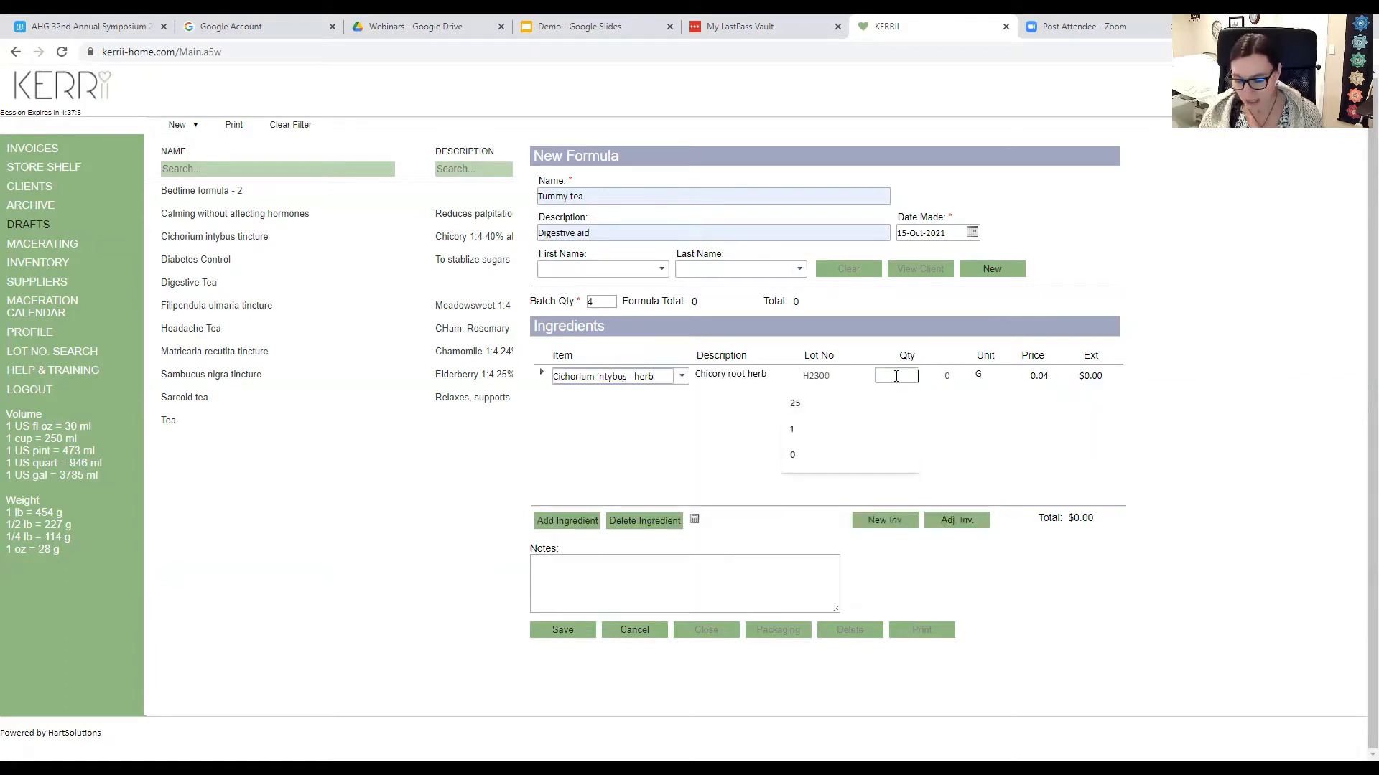
{"action": "left_click", "coordinate": [794, 403]}
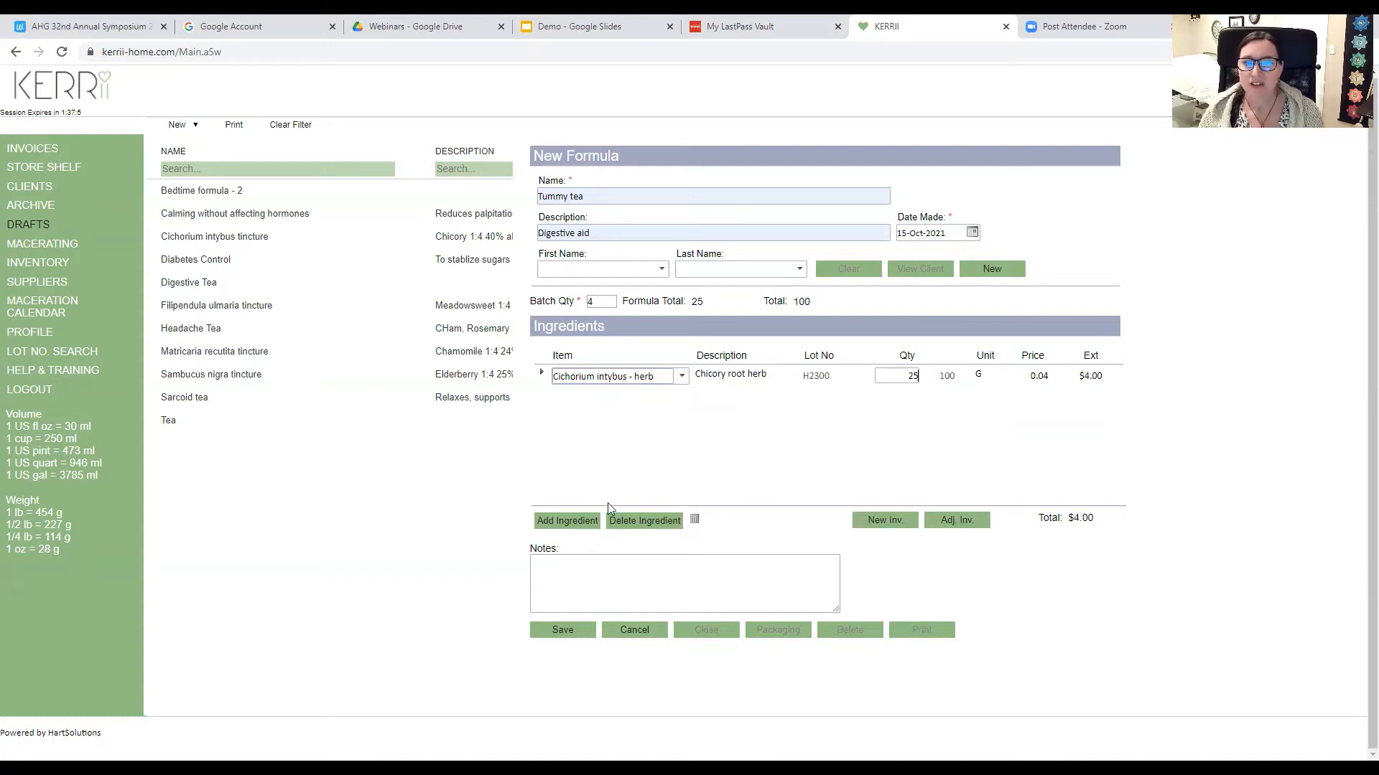
Add Arcticum lappa herb as the second ingredient with a quantity of 25.
{"action": "left_click", "coordinate": [586, 520]}
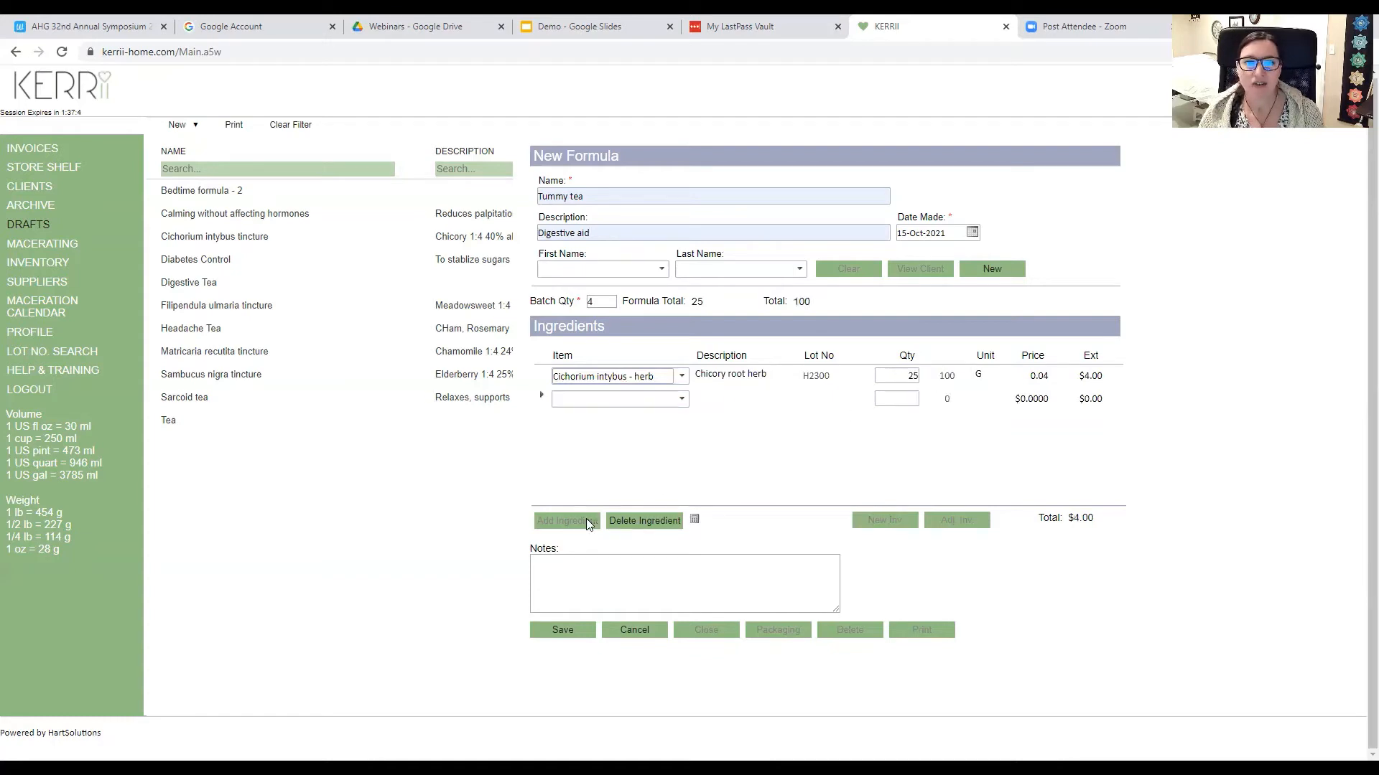
{"action": "left_click", "coordinate": [682, 399]}
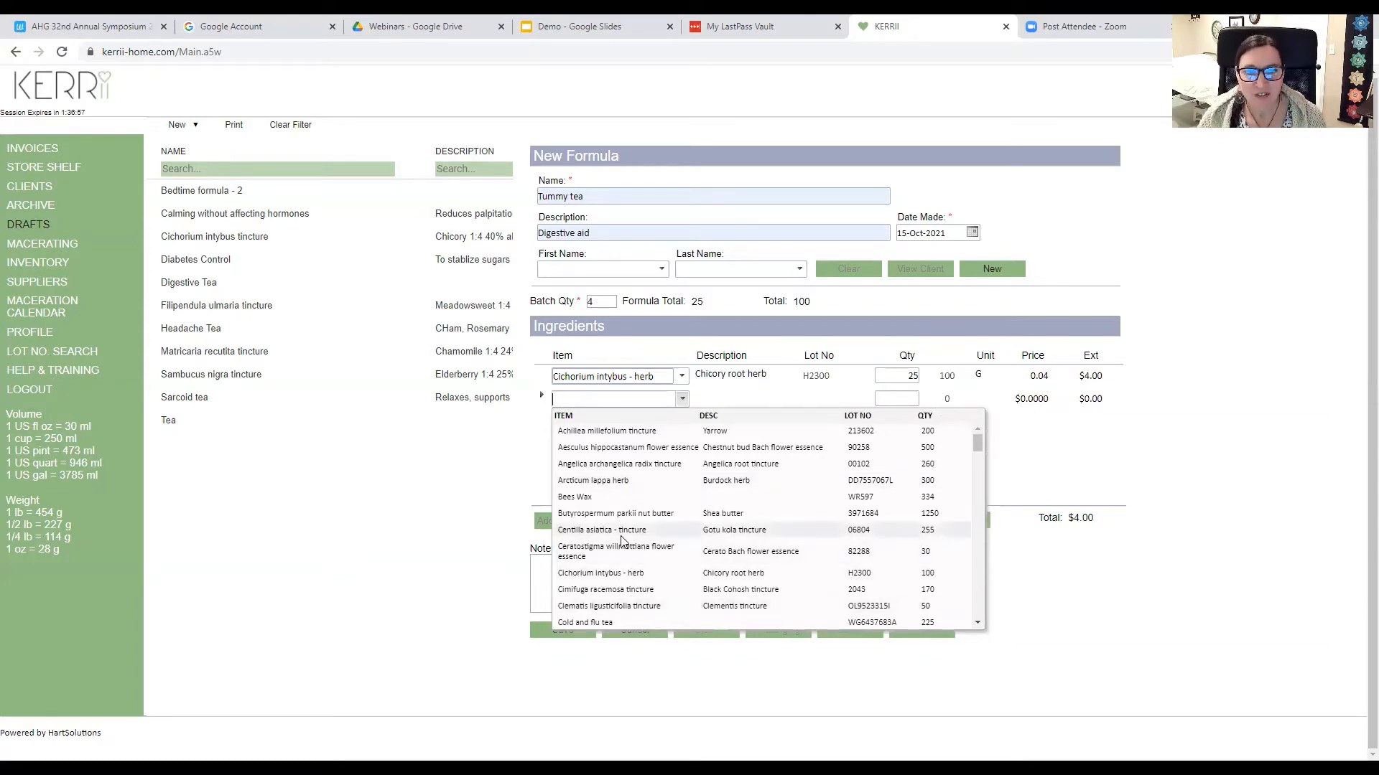
{"action": "left_click", "coordinate": [660, 476]}
{"action": "left_click", "coordinate": [909, 399]}
{"action": "left_click", "coordinate": [795, 426]}
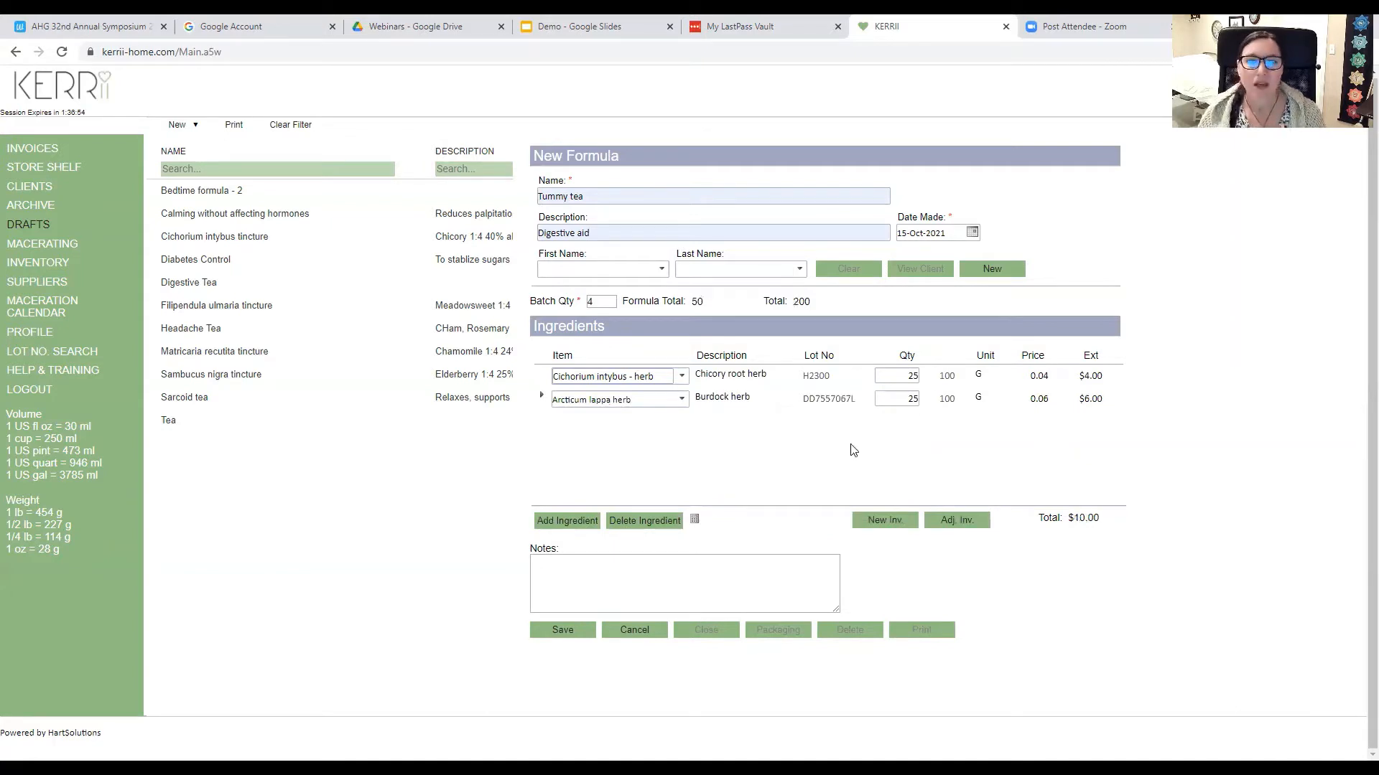
Add Discorea Villosa - herb, lot P78899, as the third ingredient with a quantity of 25.
{"action": "left_click", "coordinate": [568, 521]}
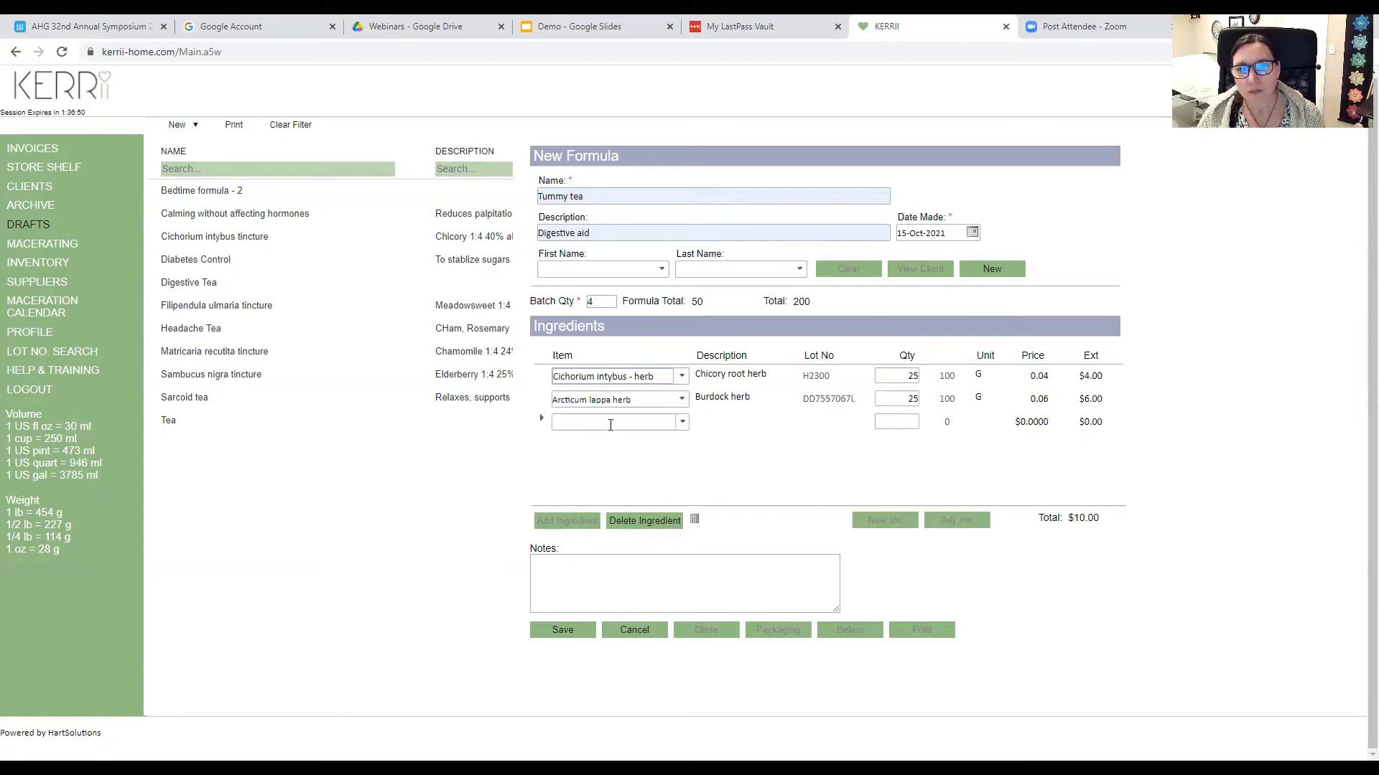
{"action": "left_click", "coordinate": [681, 421]}
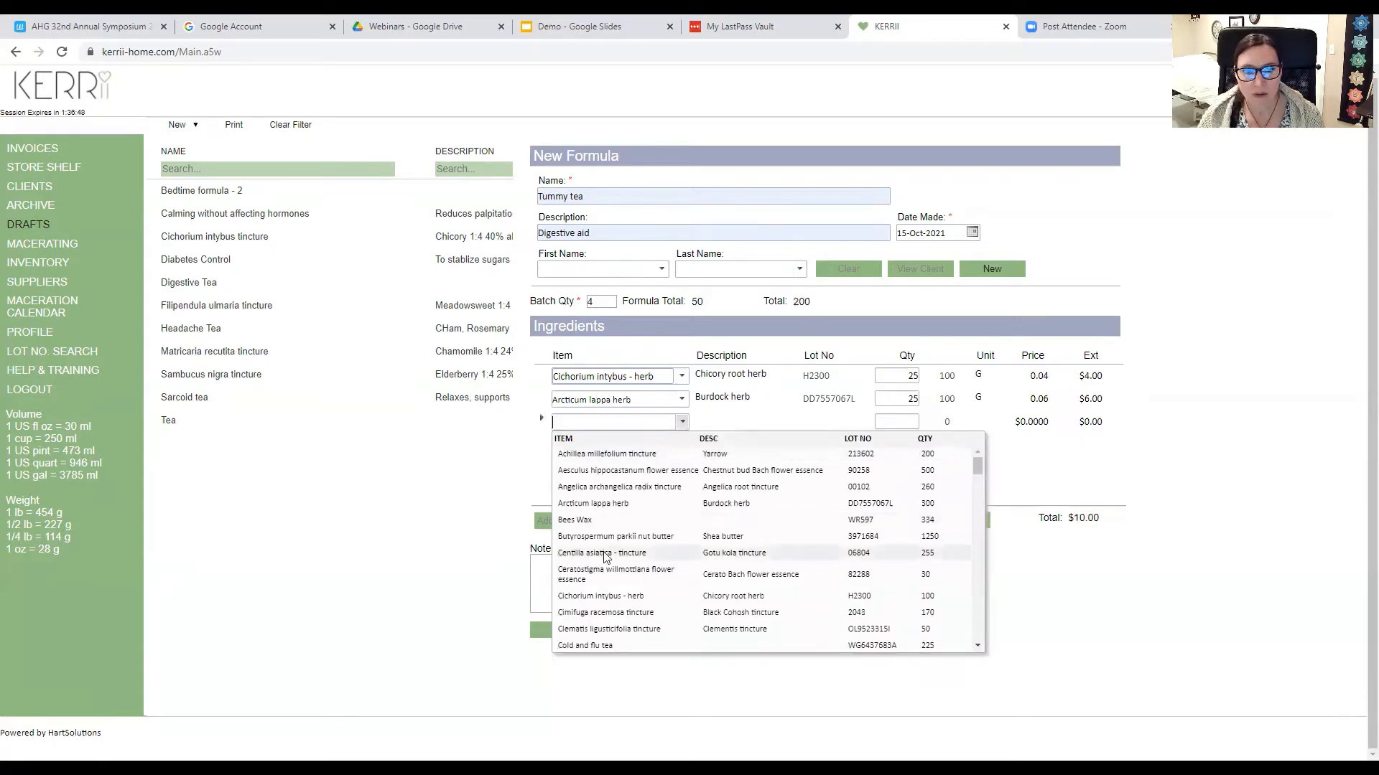
{"action": "scroll", "coordinate": [604, 556], "scroll_direction": "down", "scroll_amount": 1}
{"action": "scroll", "coordinate": [605, 556], "scroll_direction": "down", "scroll_amount": 1}
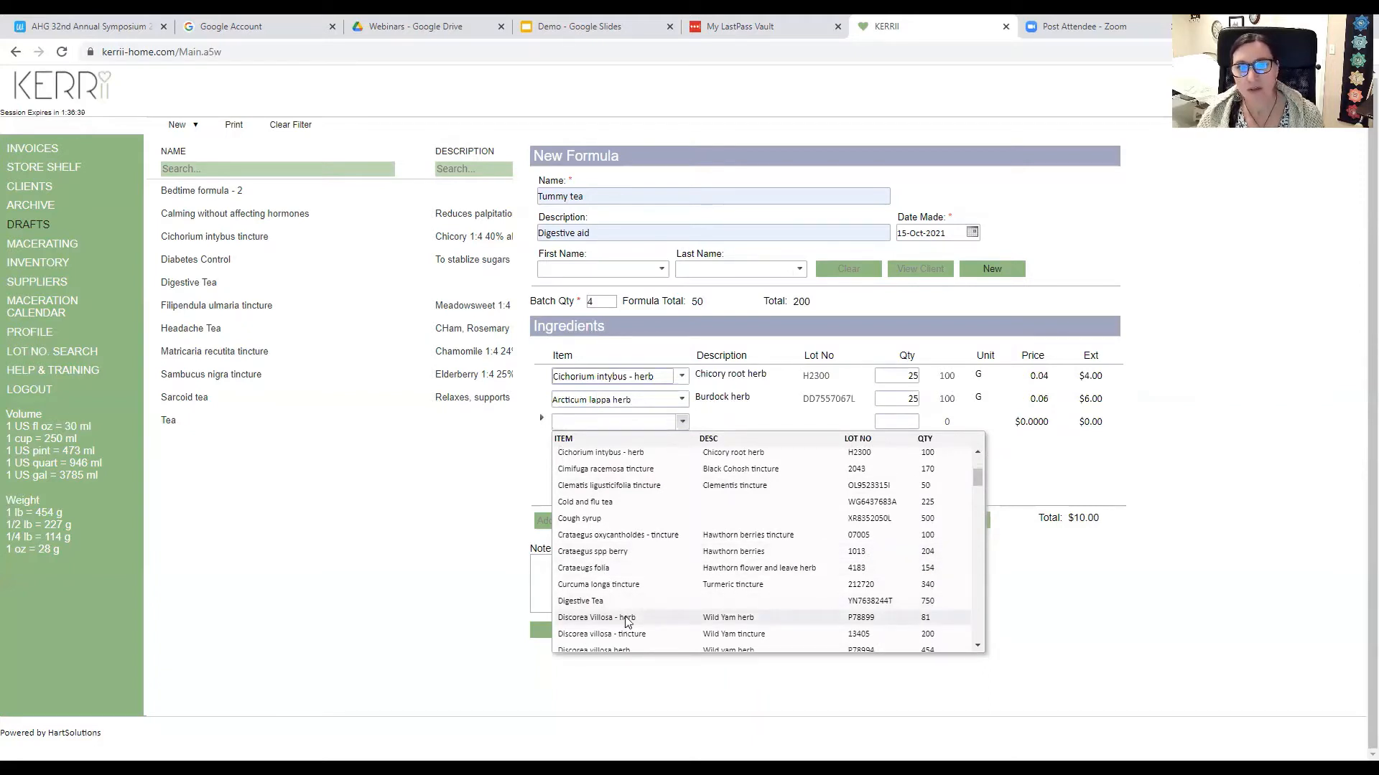
{"action": "left_click", "coordinate": [621, 619]}
{"action": "left_click", "coordinate": [912, 423]}
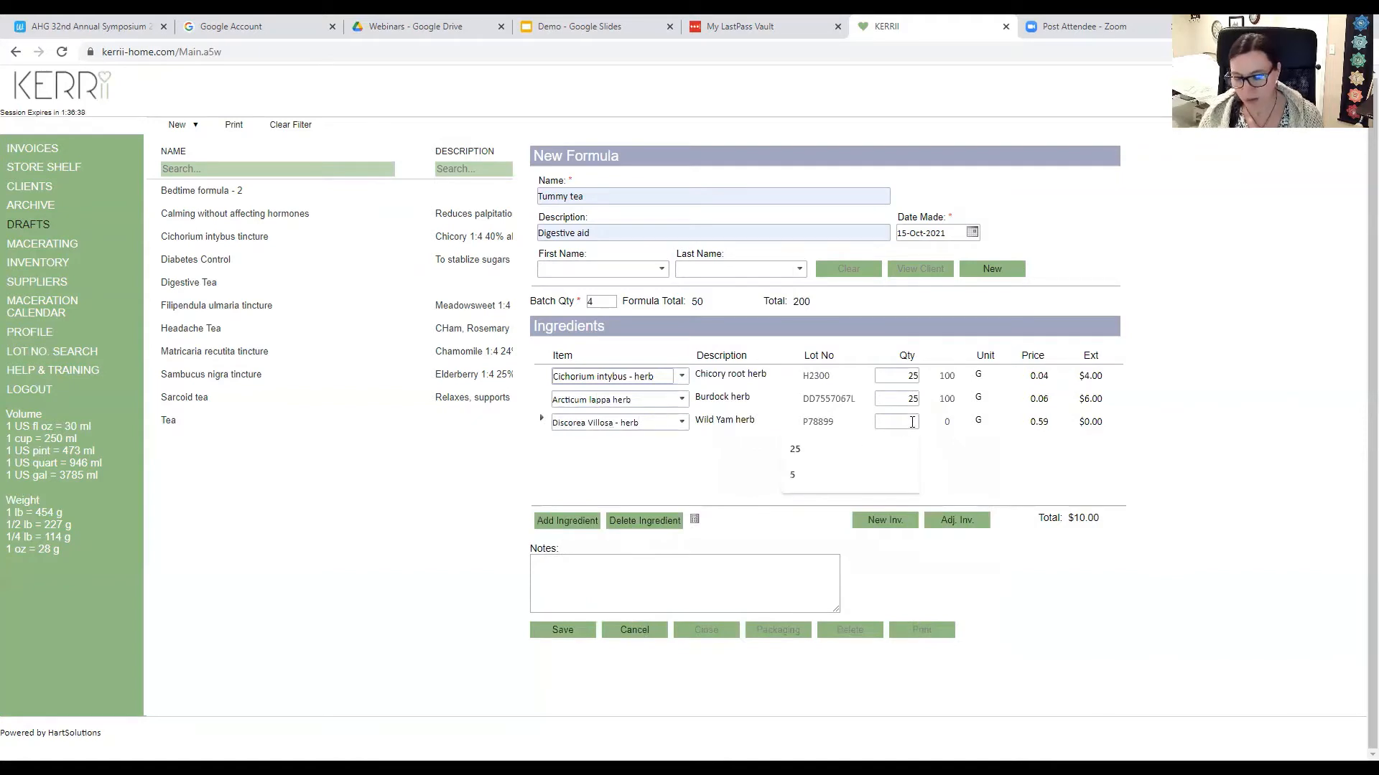
{"action": "type", "text": "25"}
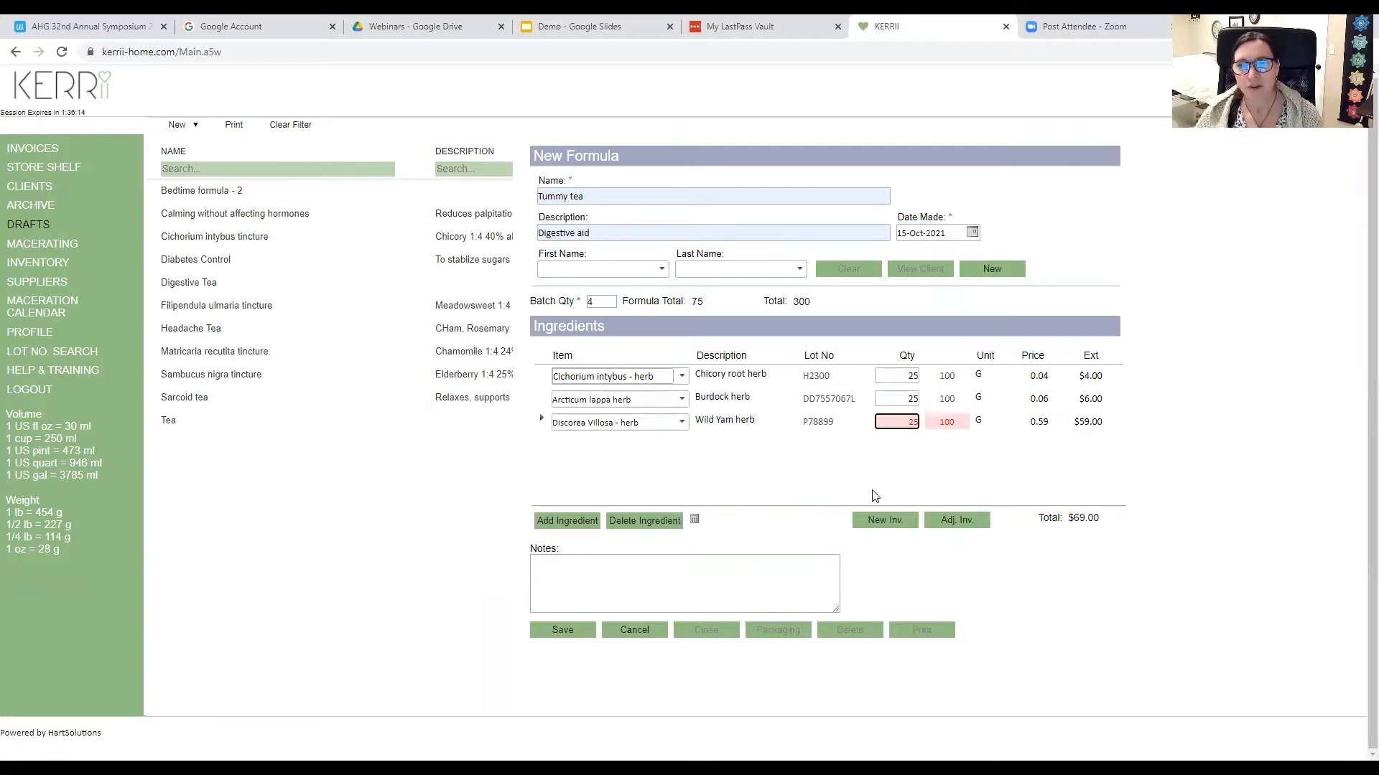
Look through the blank new raw material inventory form from the formula, and close it without entering anything.
{"action": "left_click", "coordinate": [883, 524]}
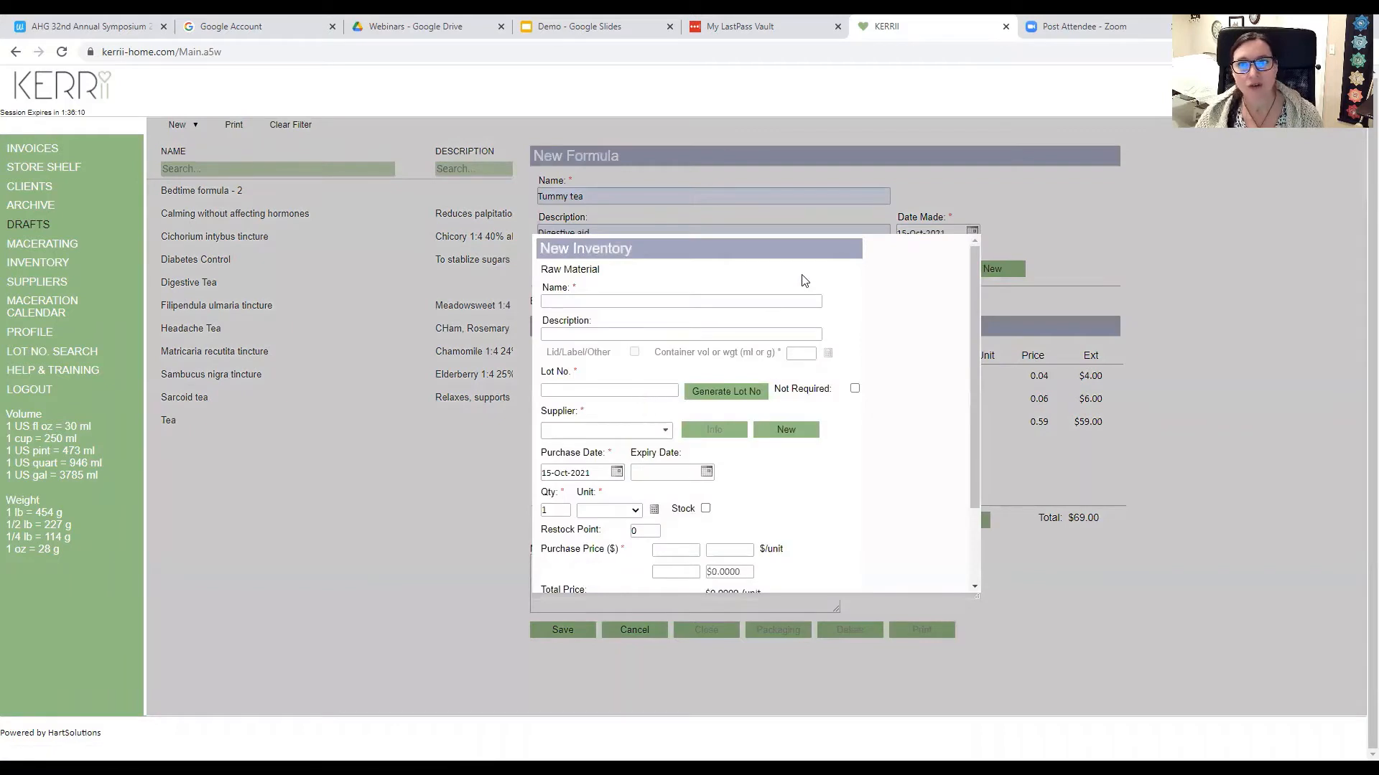
{"action": "left_click_drag", "start_coordinate": [974, 304], "coordinate": [970, 436]}
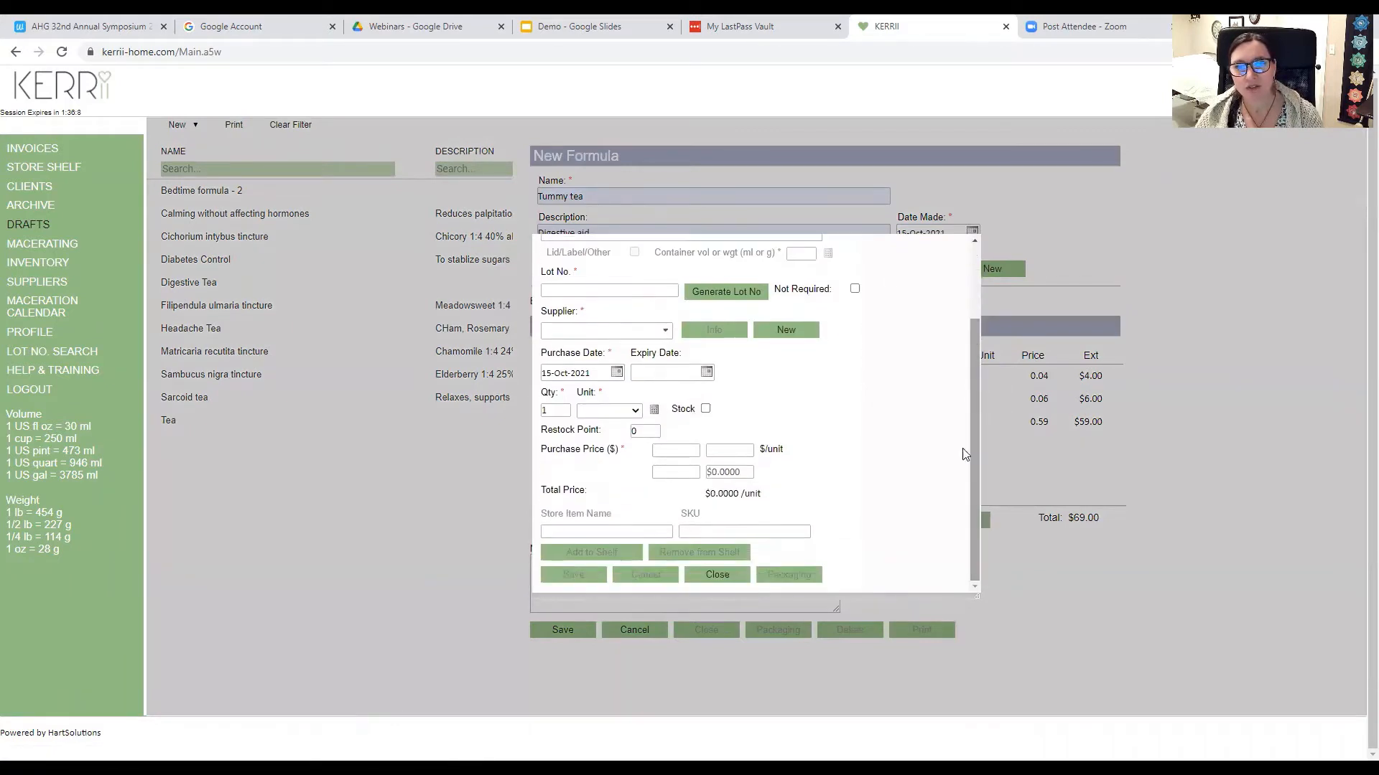
{"action": "left_click", "coordinate": [733, 577]}
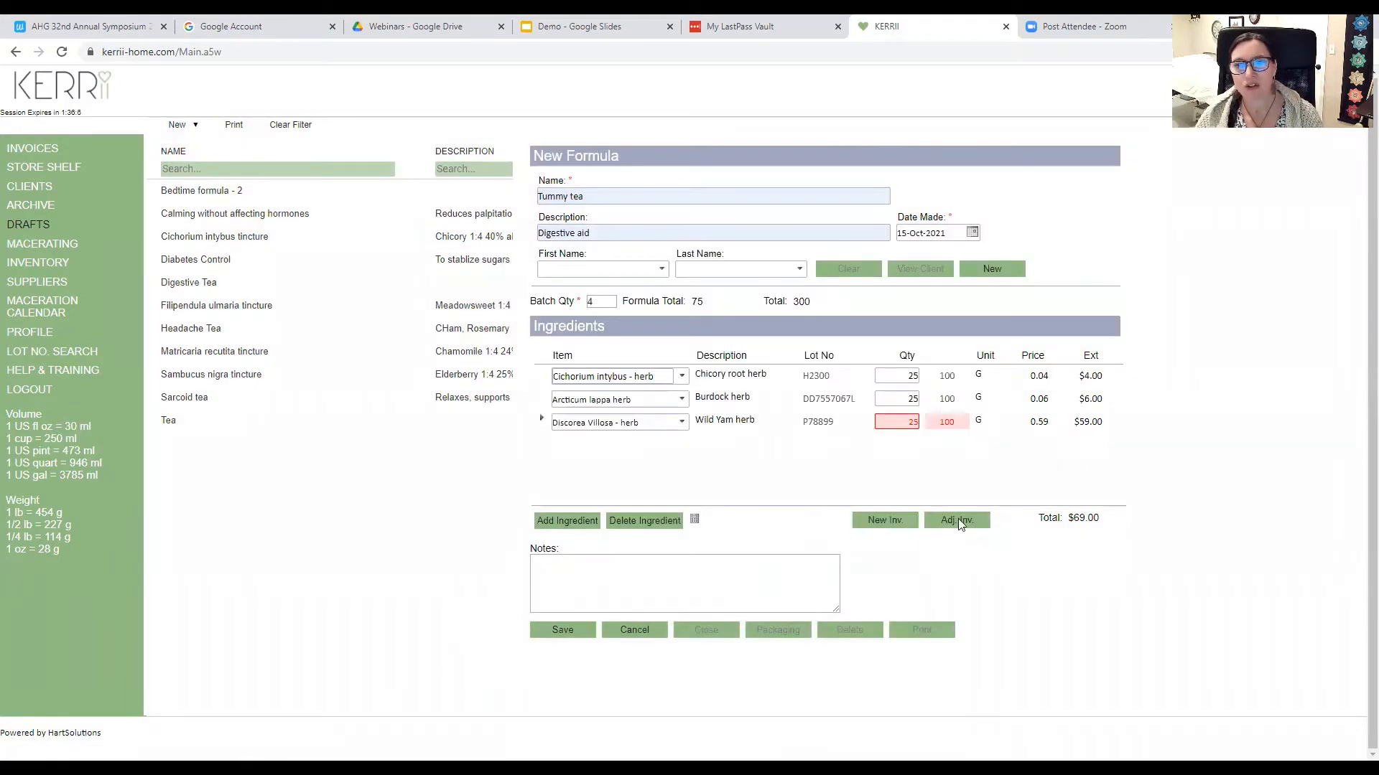
Adjust the inventory quantity of Discorea Villosa - herb to 100 g, save it and close the inventory record.
{"action": "left_click", "coordinate": [958, 519]}
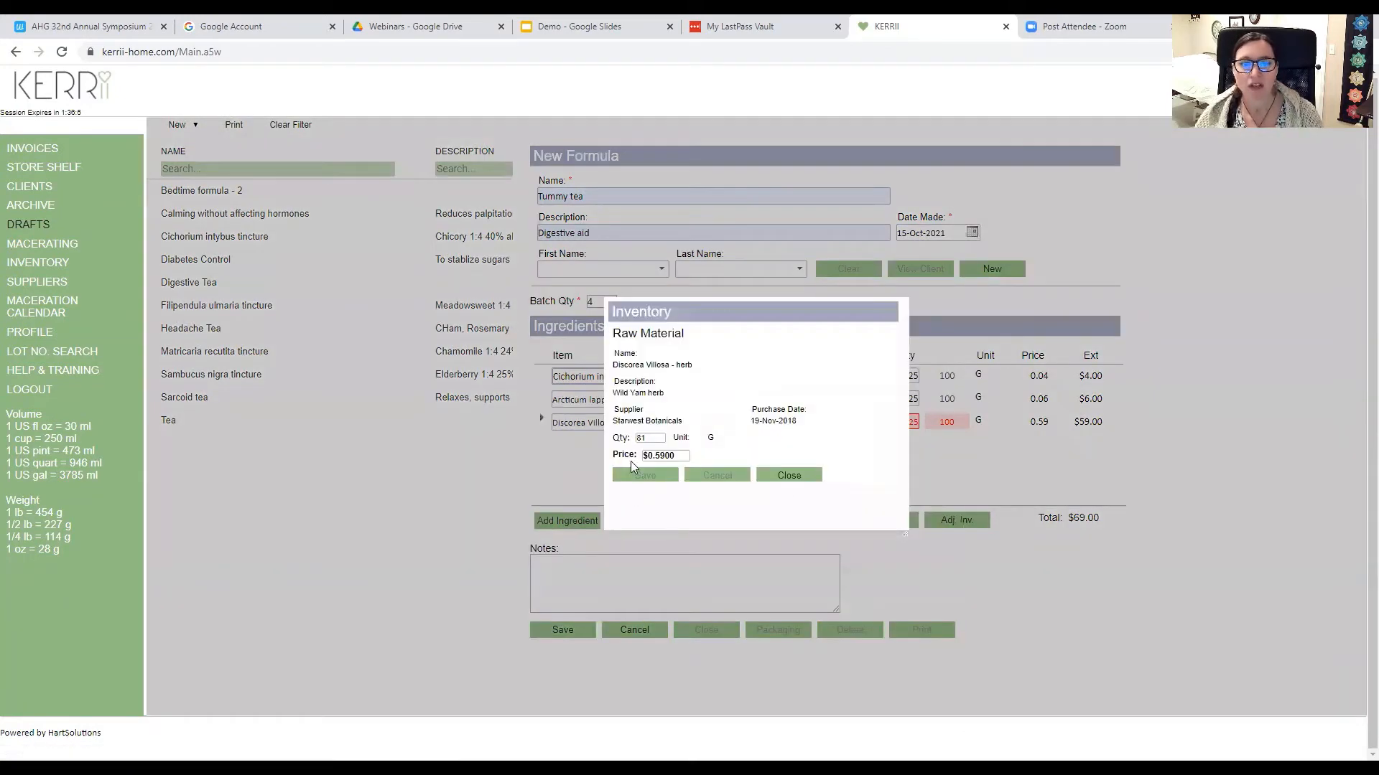
{"action": "left_click_drag", "start_coordinate": [655, 436], "coordinate": [606, 443]}
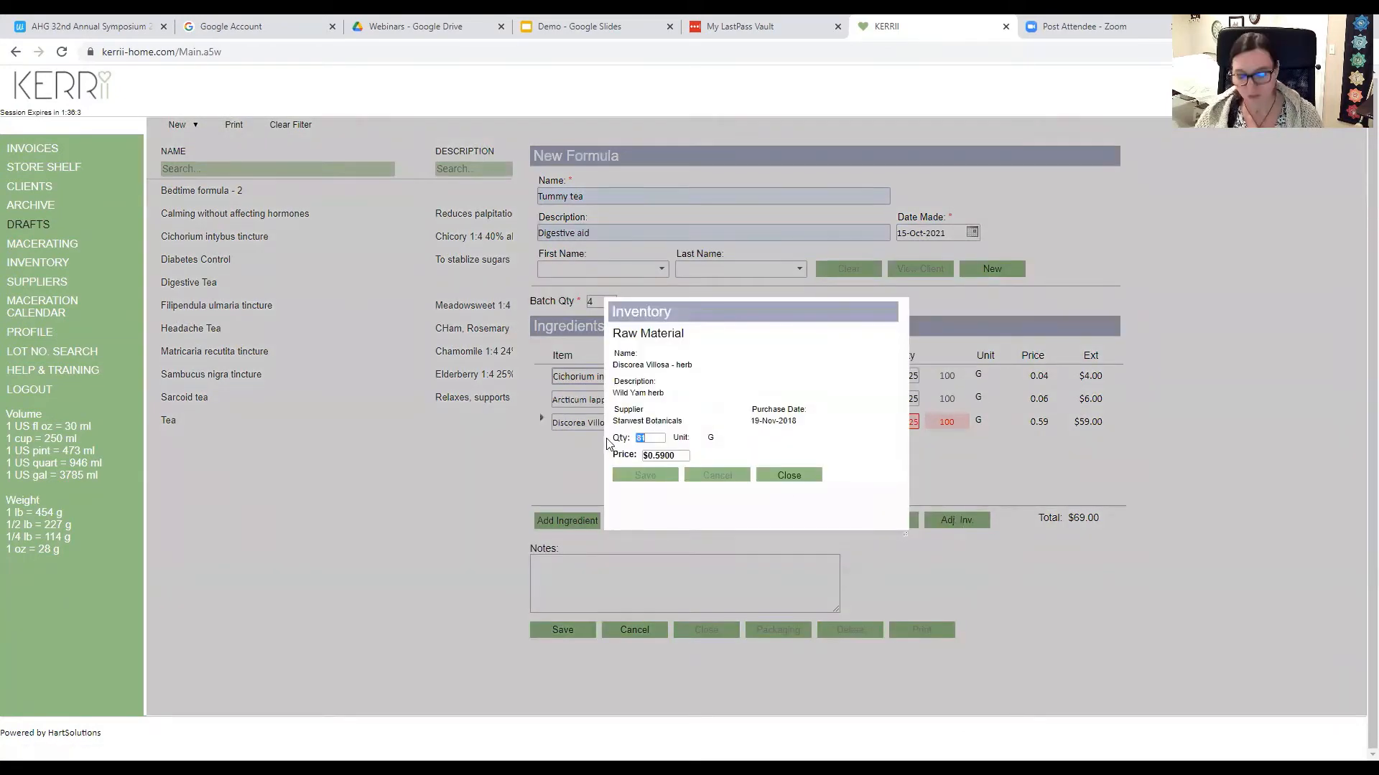
{"action": "type", "text": "100"}
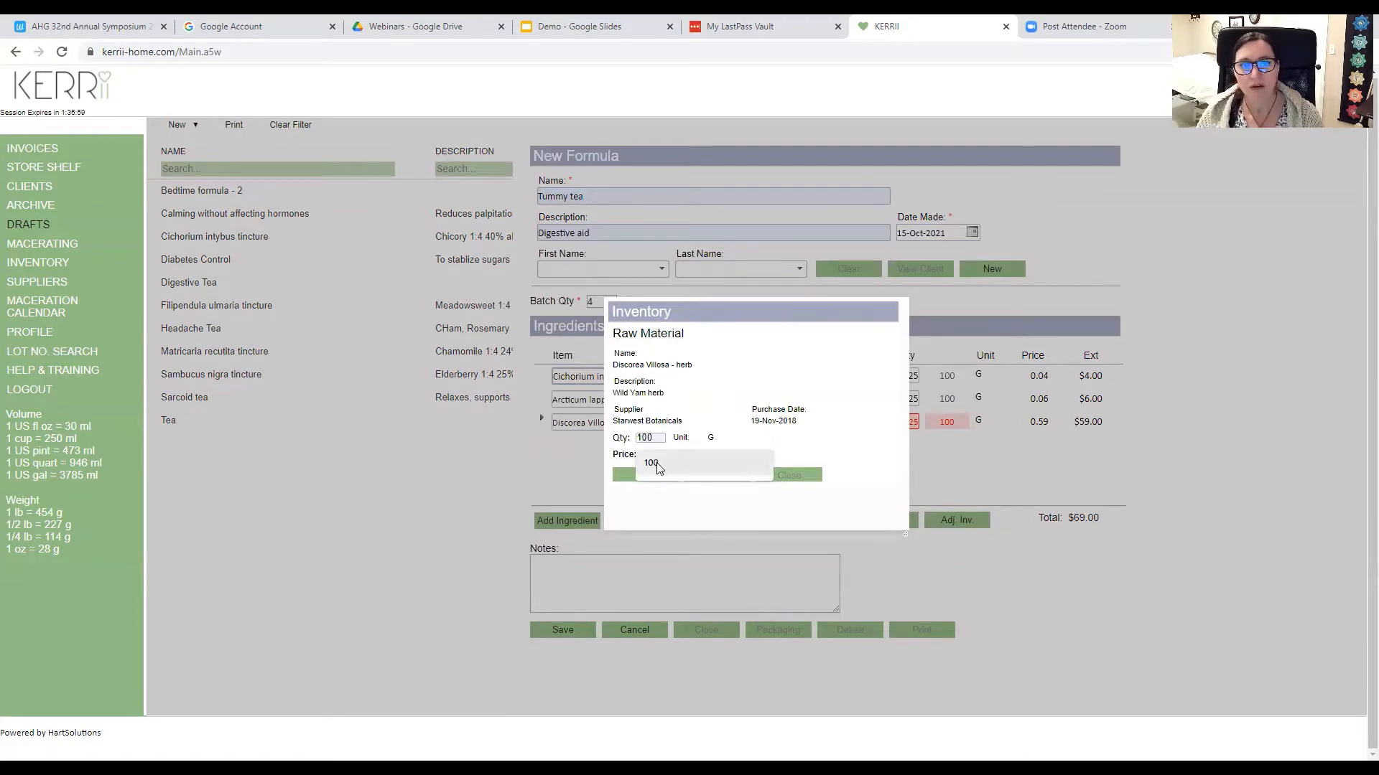
{"action": "left_click", "coordinate": [655, 466]}
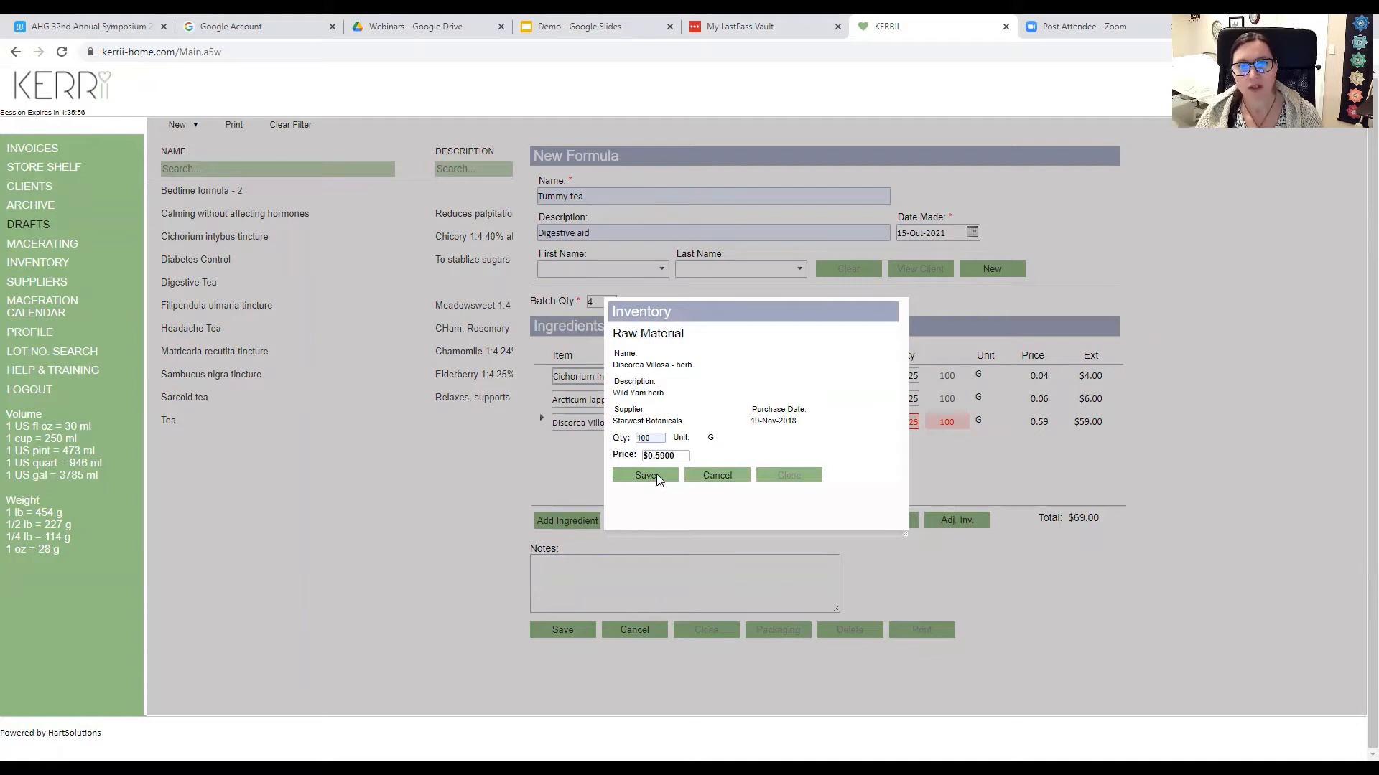
{"action": "left_click", "coordinate": [658, 480]}
{"action": "left_click", "coordinate": [789, 476]}
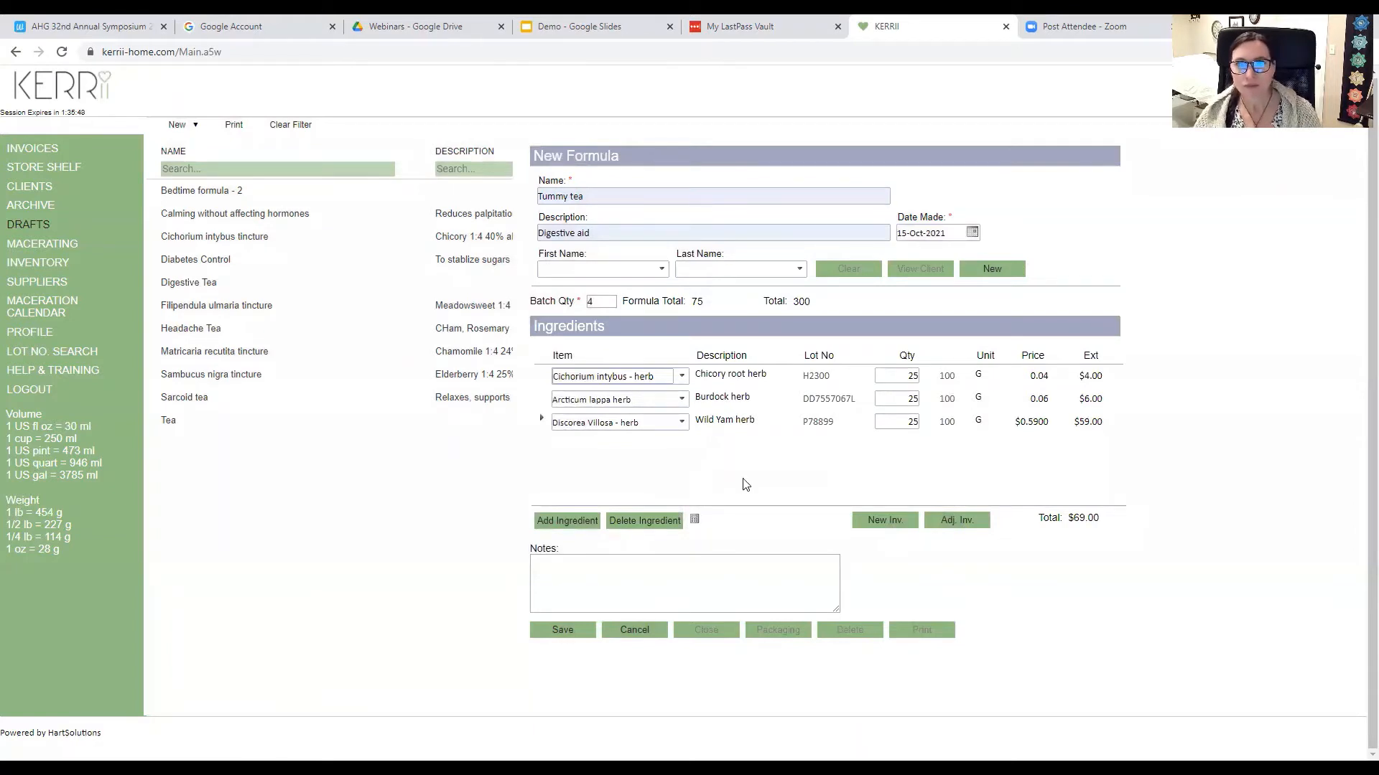
Save and close the Tummy tea formula, and reopen it from the drafts list.
{"action": "left_click", "coordinate": [582, 632]}
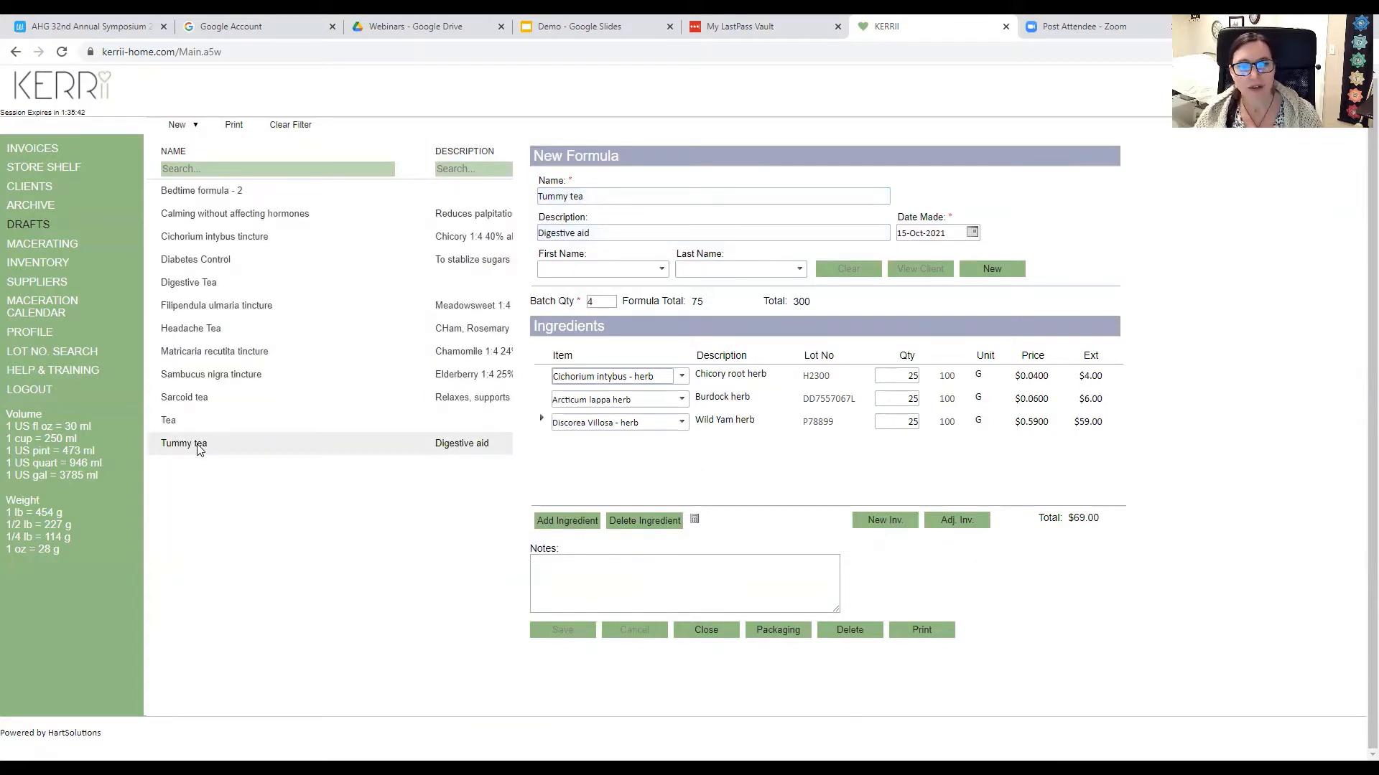
{"action": "left_click", "coordinate": [712, 635]}
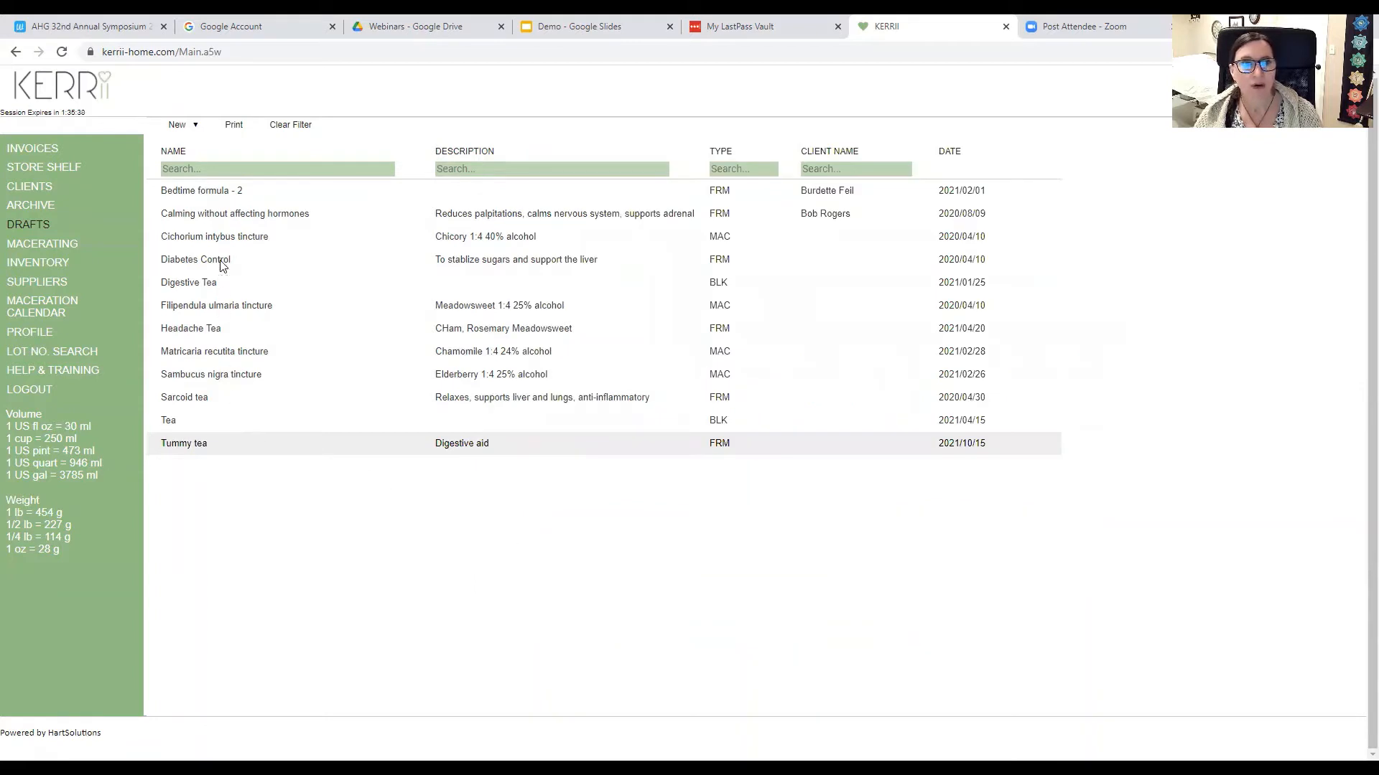
{"action": "left_click", "coordinate": [223, 448]}
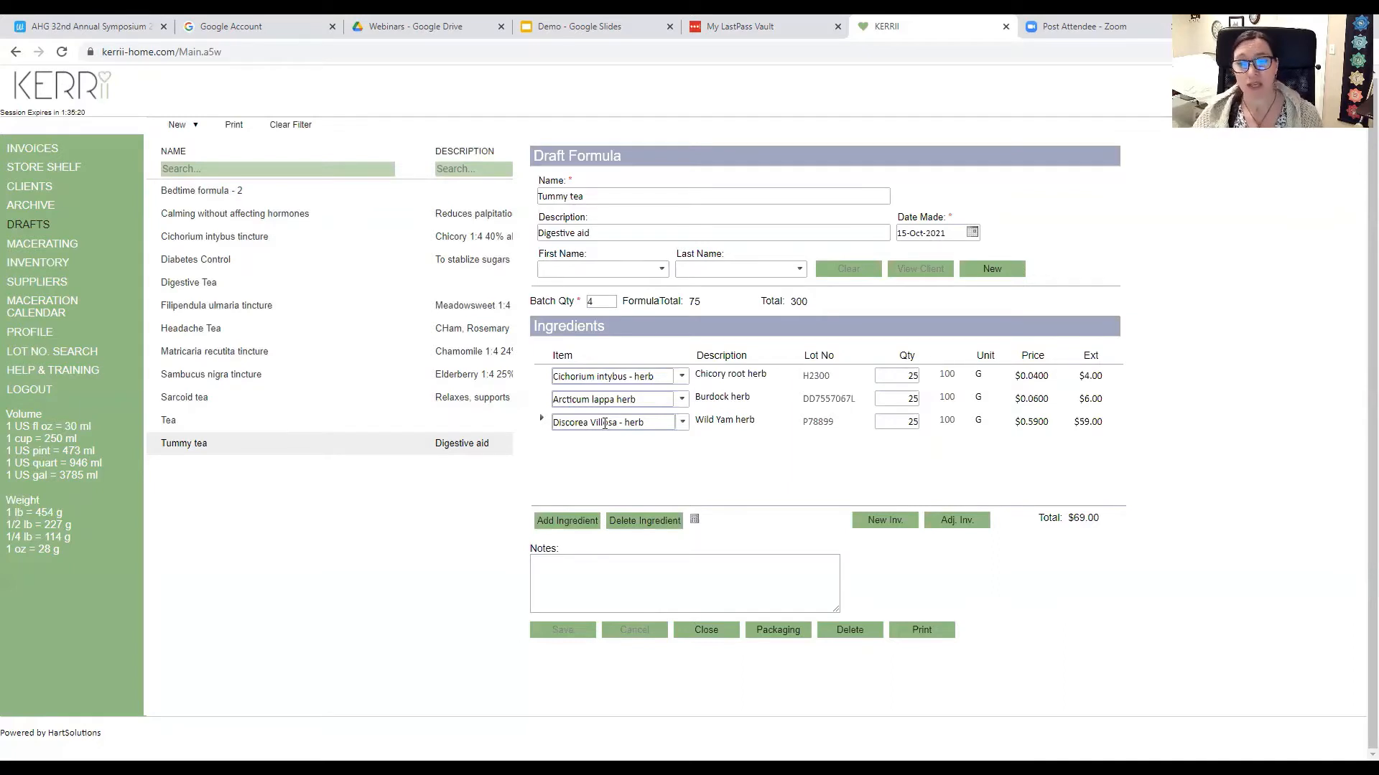
Open the Tummy tea formula's costing and packaging, and set the labor to .15 hours.
{"action": "left_click", "coordinate": [778, 630]}
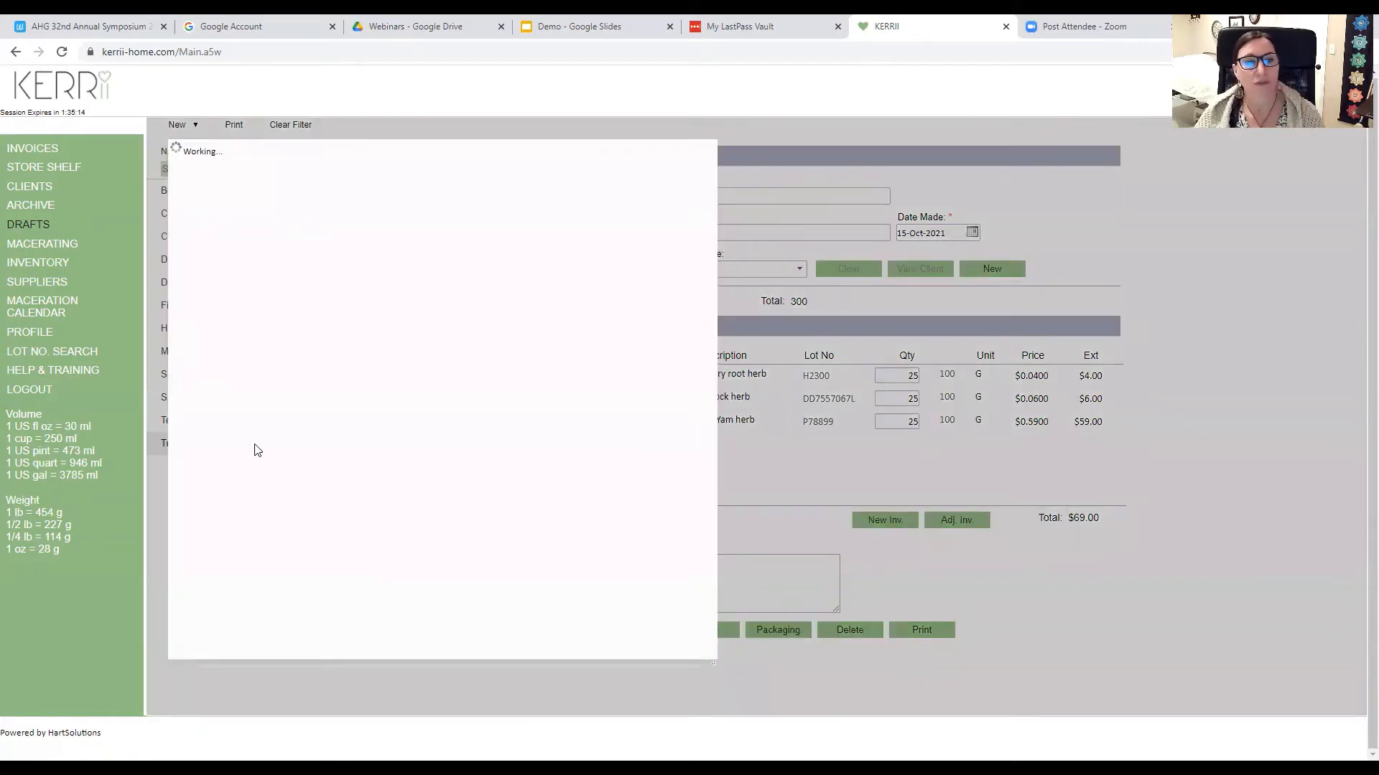
{"action": "left_click", "coordinate": [278, 201]}
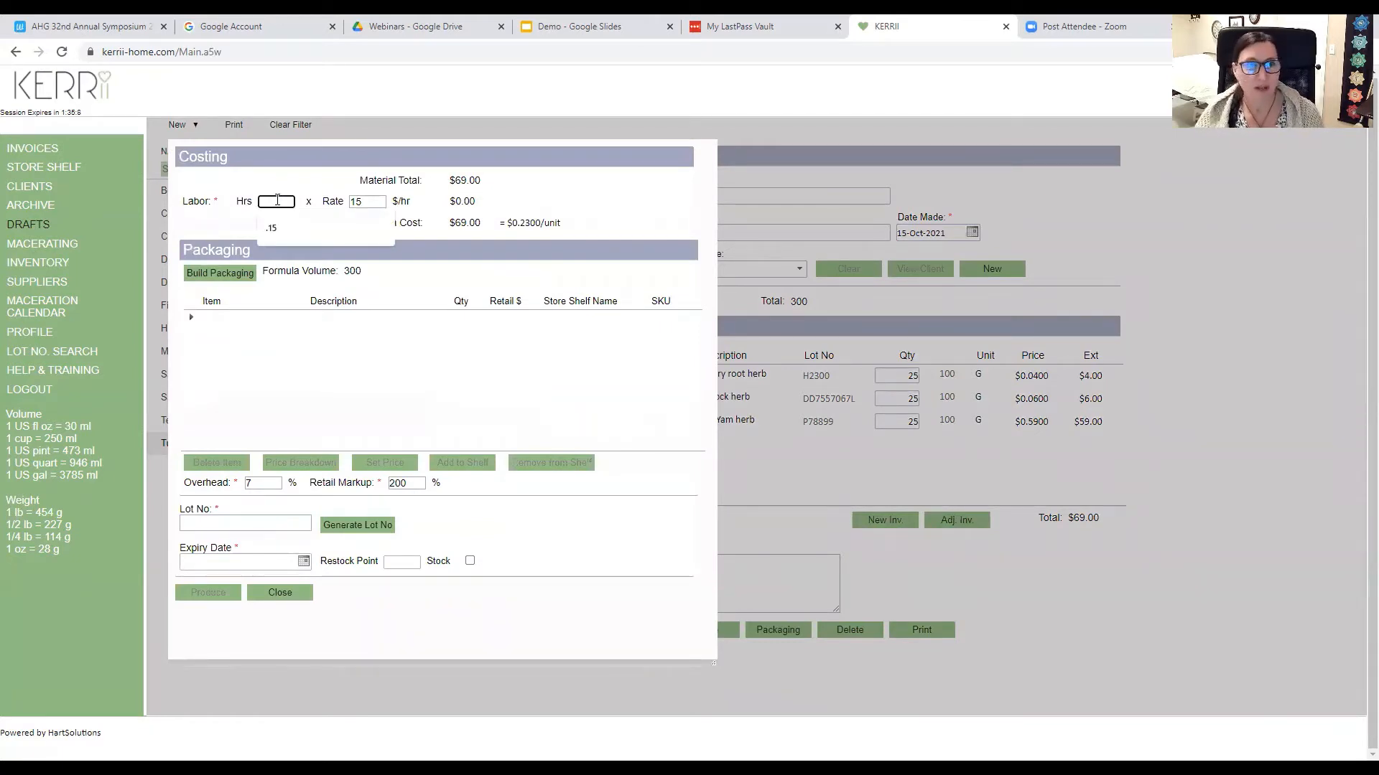
{"action": "left_click", "coordinate": [291, 230]}
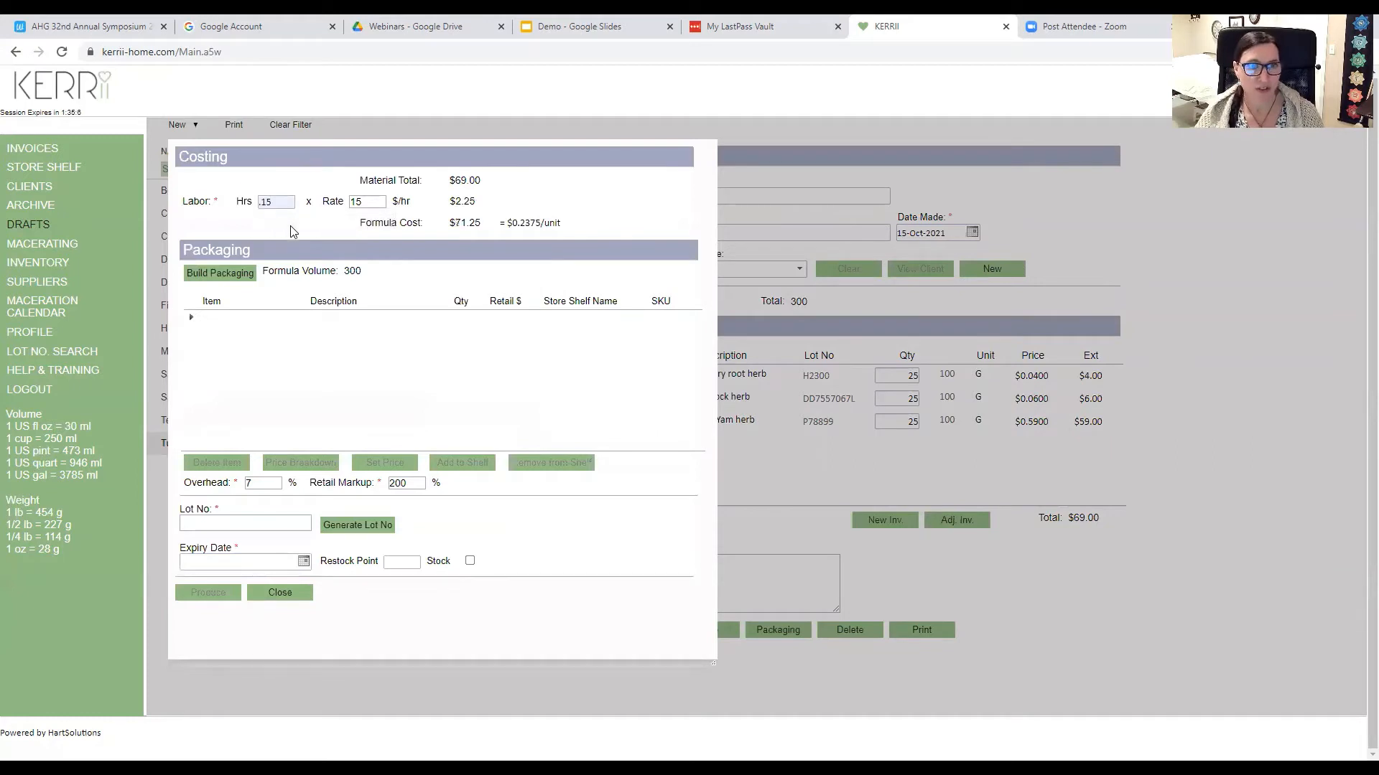
Build packaging for the formula with a 1 pound coffee bag as container, and set the bag's volume to 150.
{"action": "left_click", "coordinate": [211, 273]}
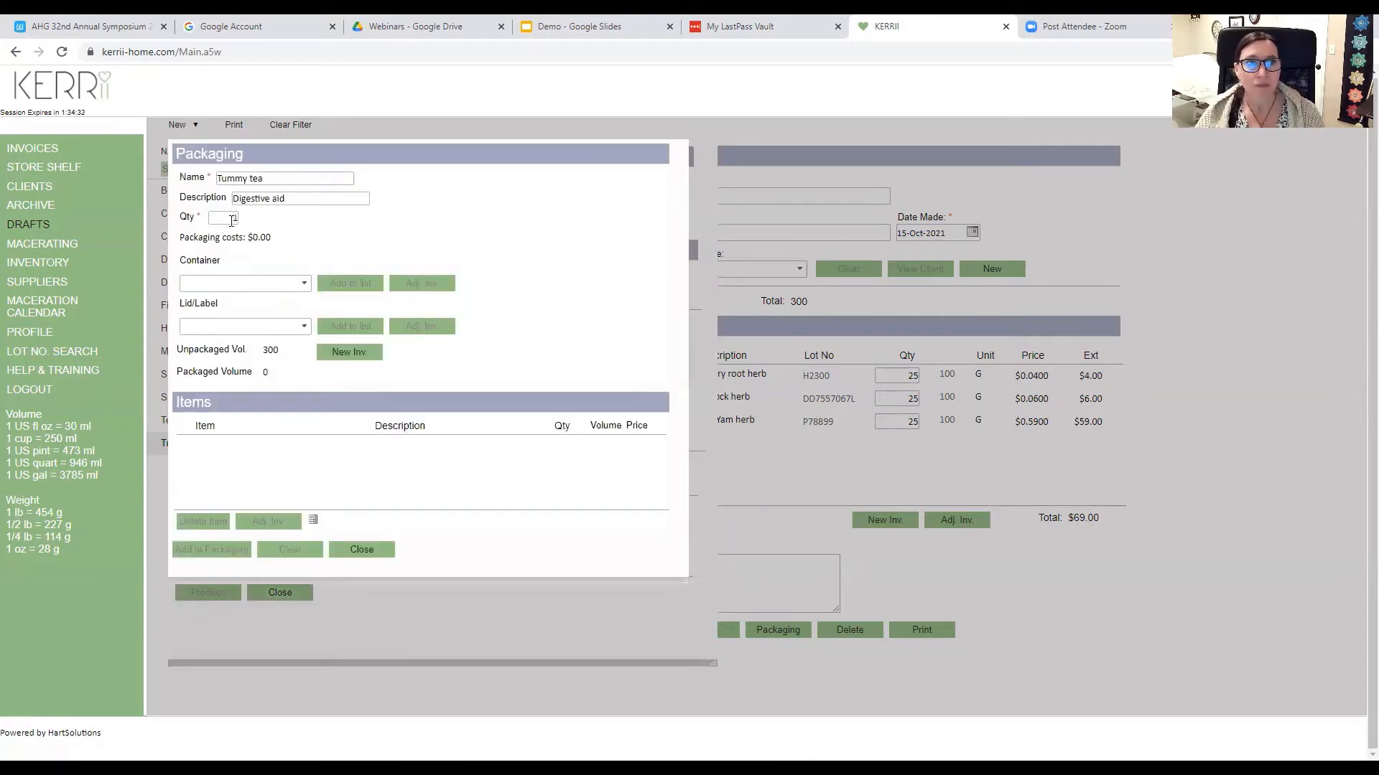
{"action": "left_click", "coordinate": [304, 283]}
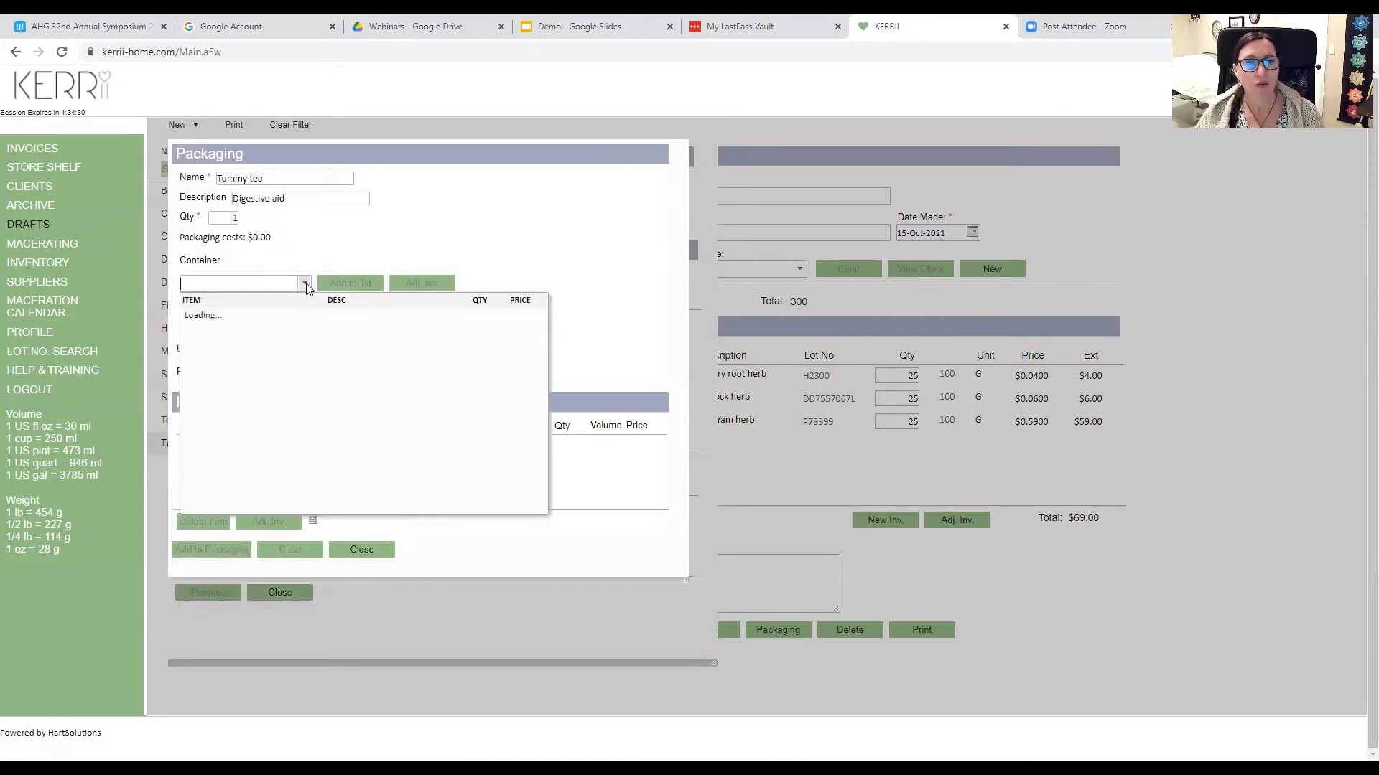
{"action": "left_click", "coordinate": [272, 317]}
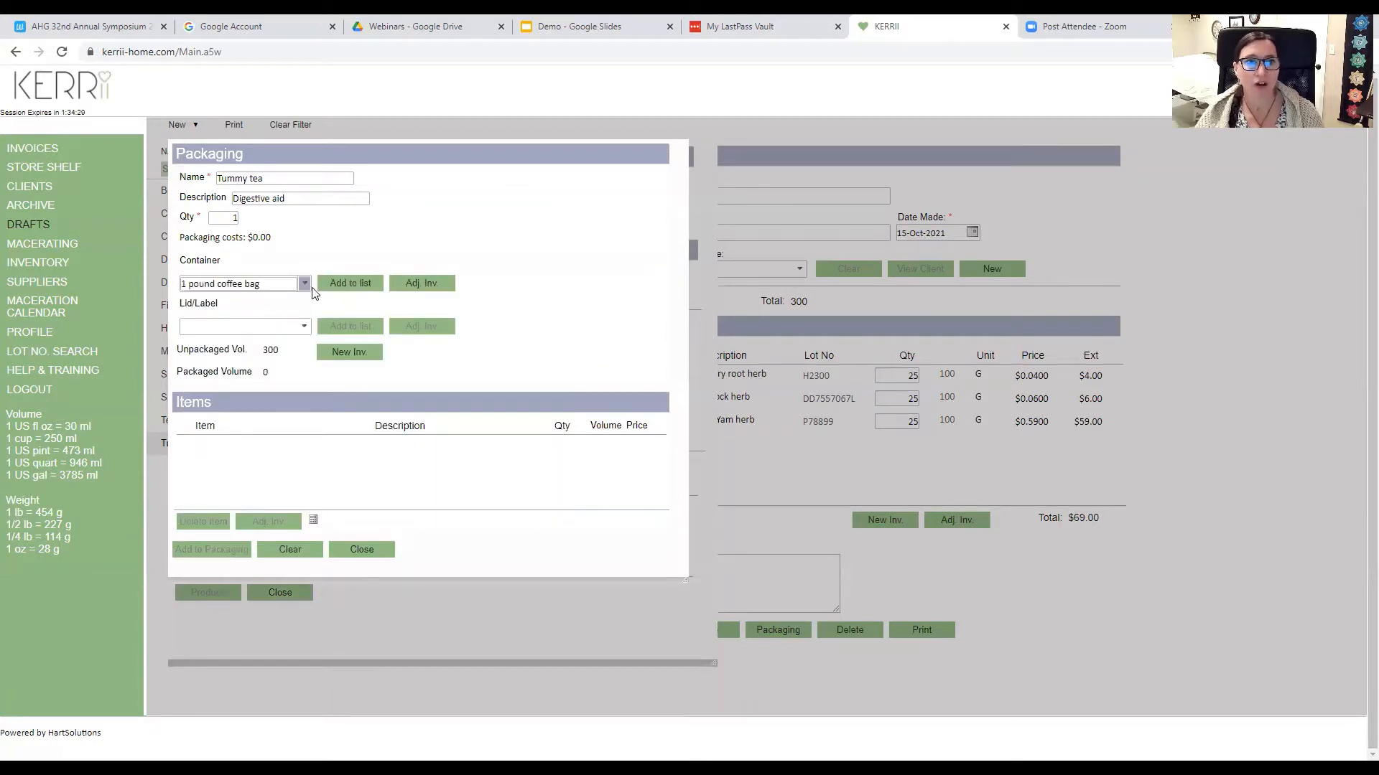
{"action": "left_click", "coordinate": [336, 284]}
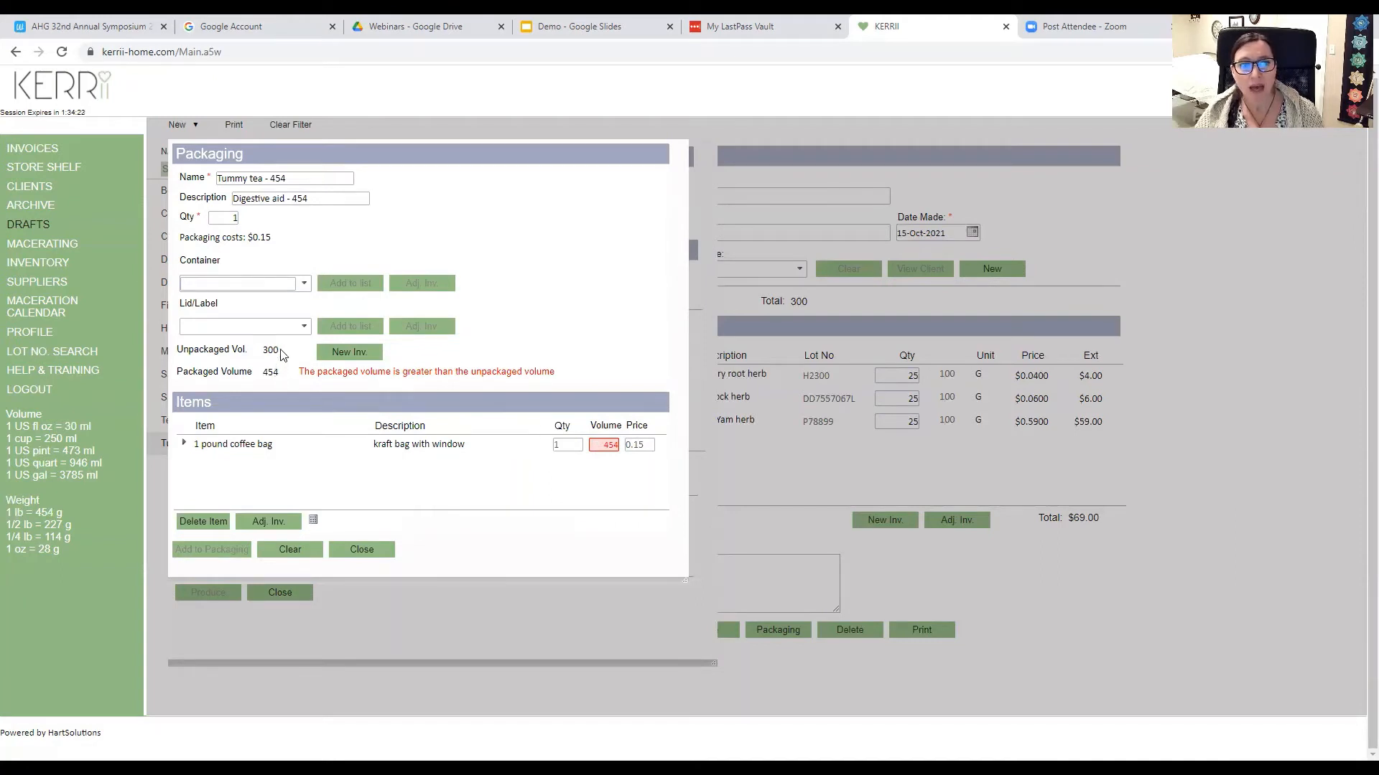
{"action": "double_click", "coordinate": [599, 445]}
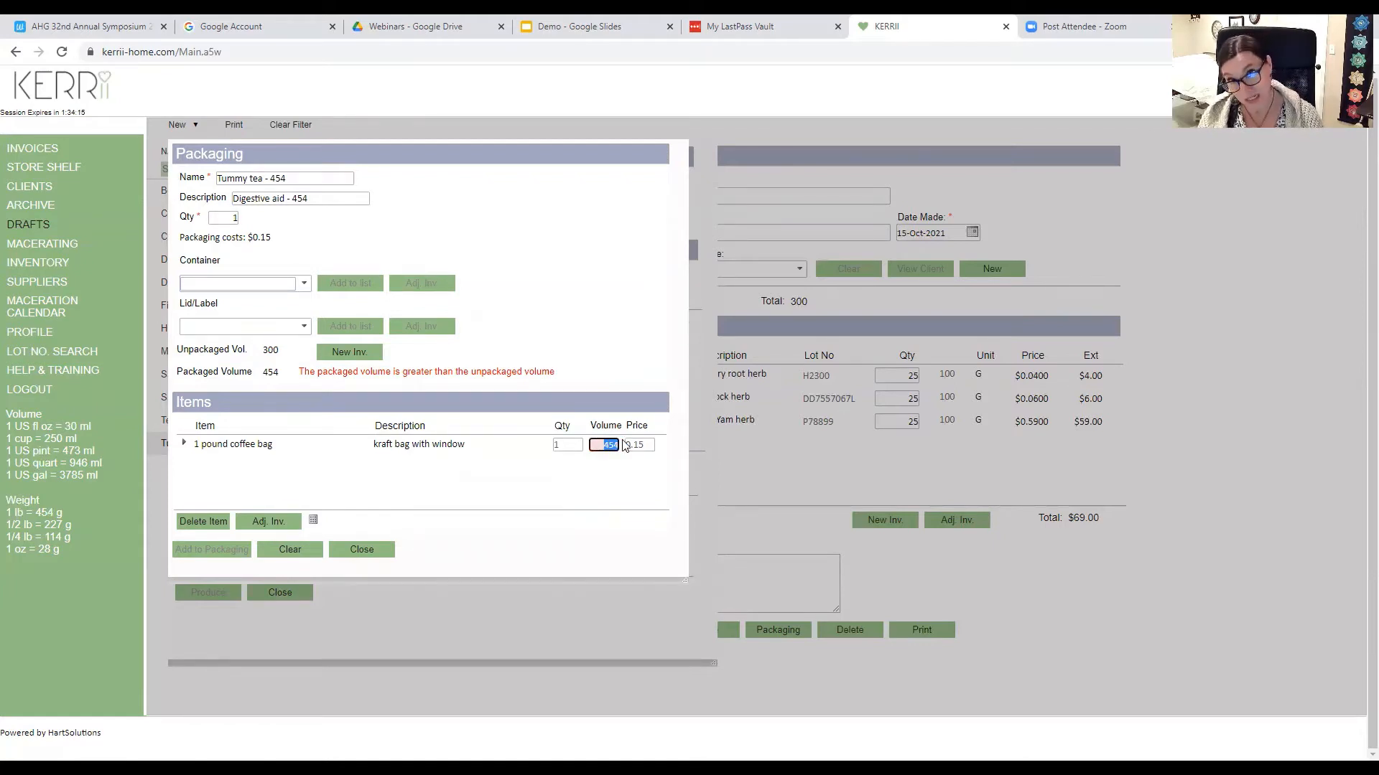
{"action": "type", "text": "150"}
{"action": "left_click", "coordinate": [623, 441]}
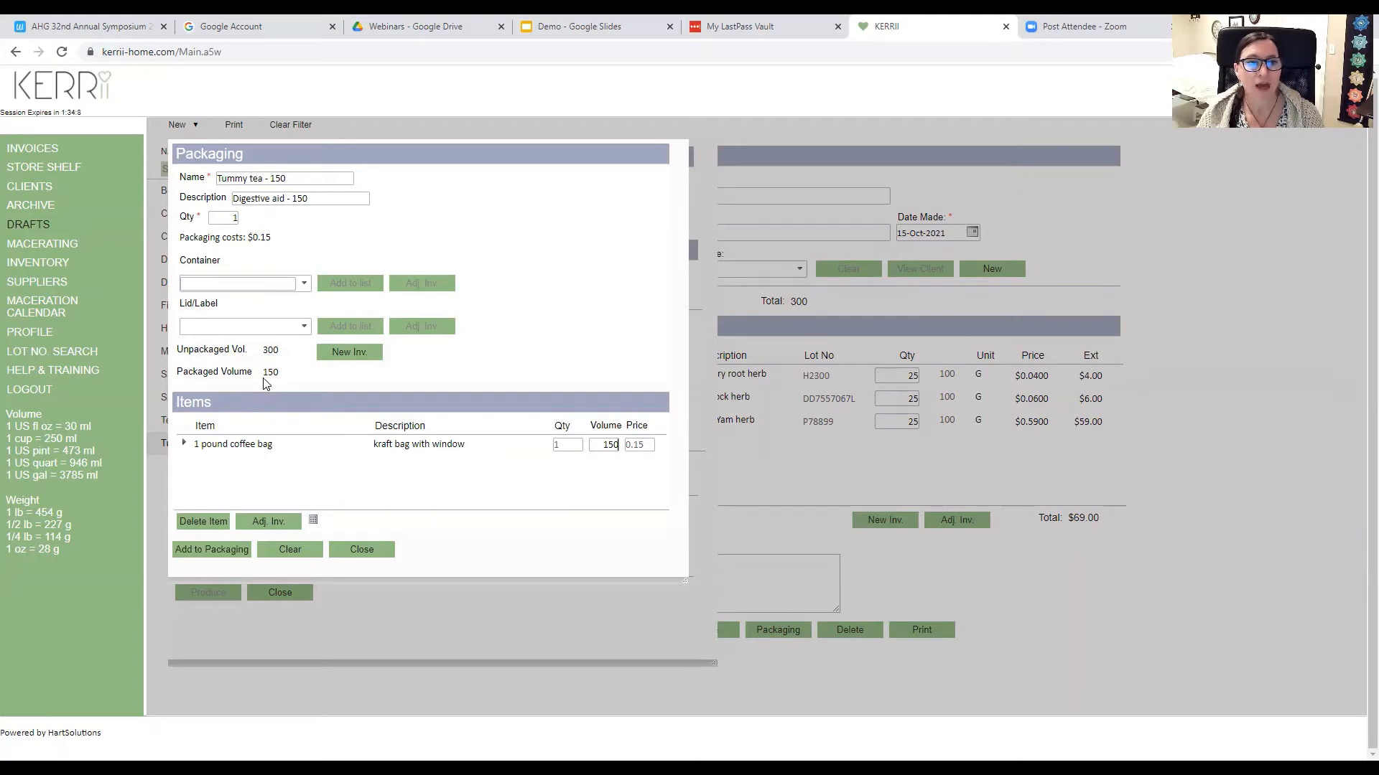
Add a 2 X 2 Front Label to the Tummy tea - 150 package and add the package to the formula's packaging.
{"action": "left_click", "coordinate": [303, 328]}
{"action": "left_click", "coordinate": [247, 430]}
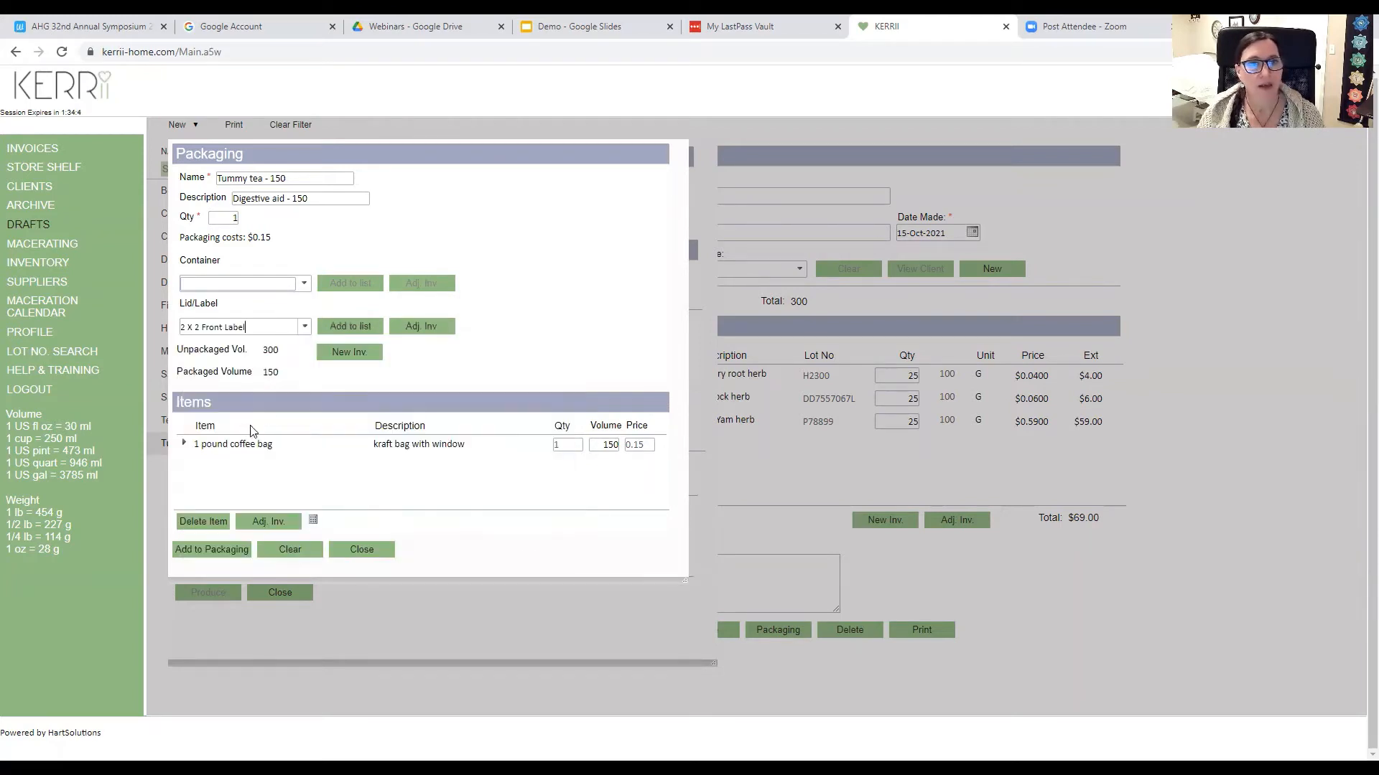
{"action": "left_click", "coordinate": [338, 324]}
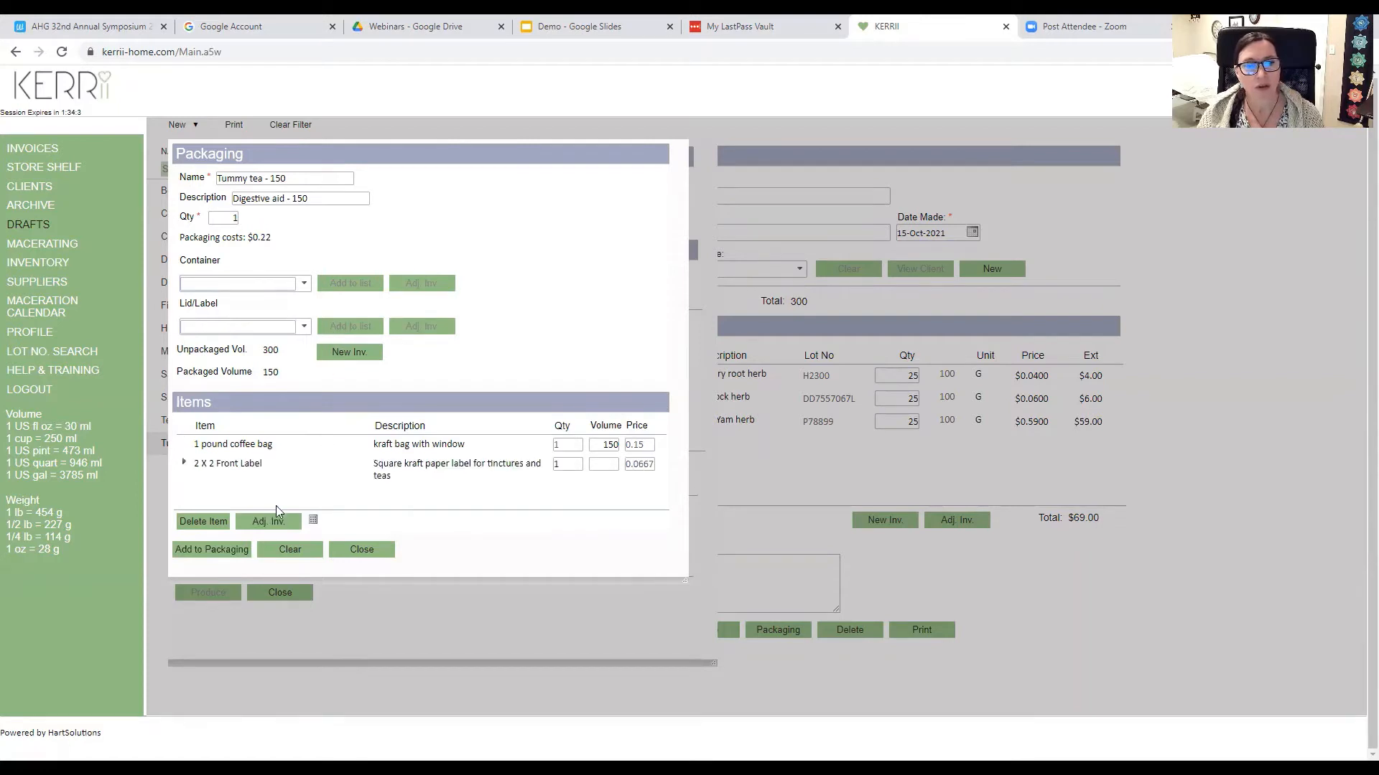
{"action": "left_click", "coordinate": [237, 552]}
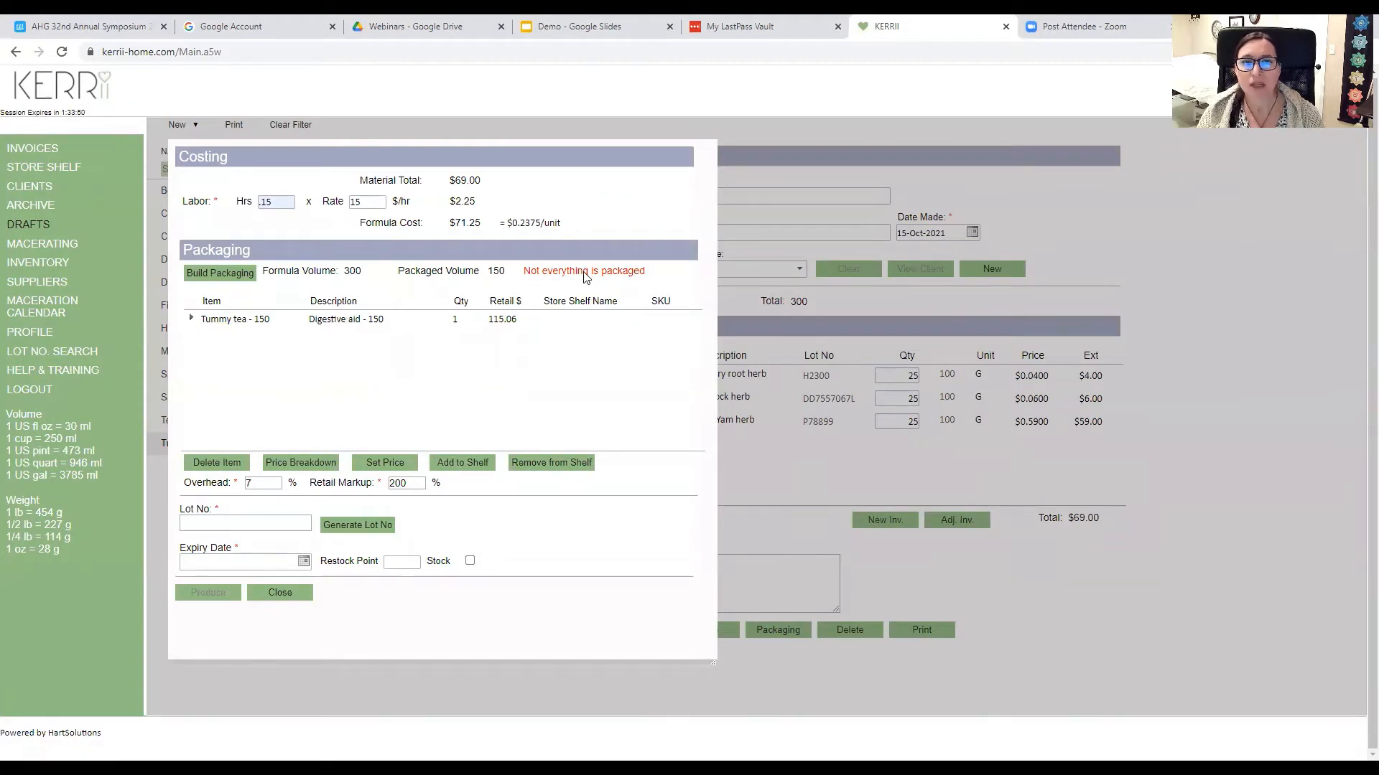
Build a second packaging with quantity 2, using the 1/2 pound coffee bag as container.
{"action": "left_click", "coordinate": [227, 274]}
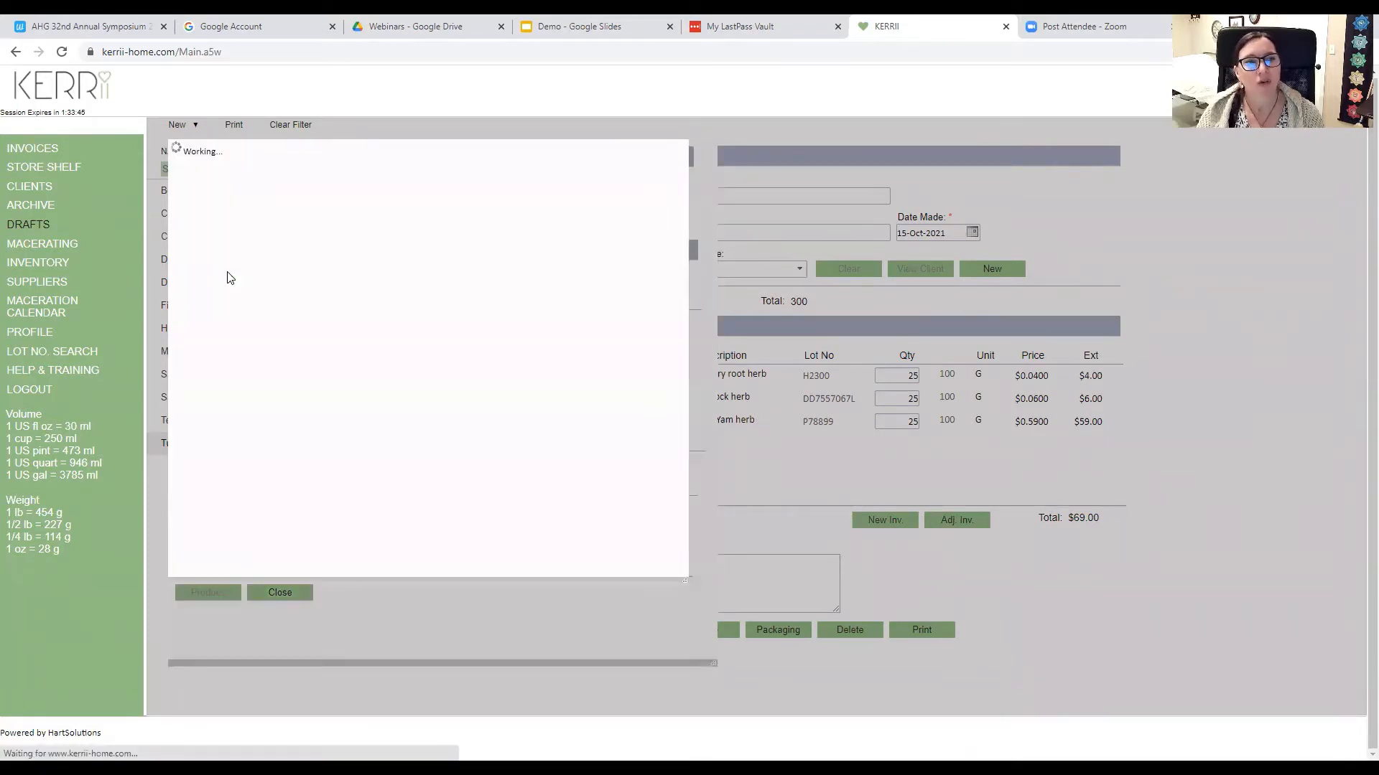
{"action": "left_click", "coordinate": [231, 217]}
{"action": "type", "text": "2"}
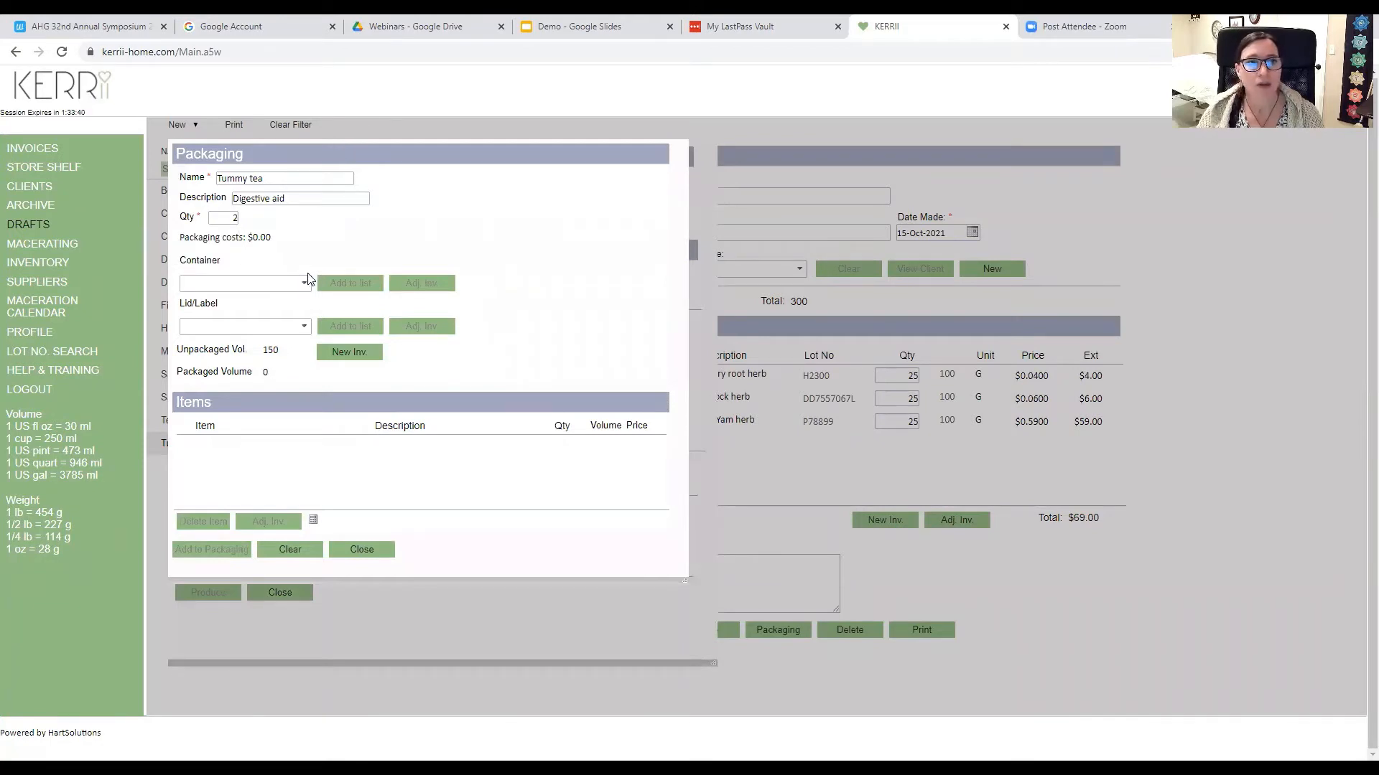
{"action": "left_click", "coordinate": [306, 282]}
{"action": "left_click", "coordinate": [275, 314]}
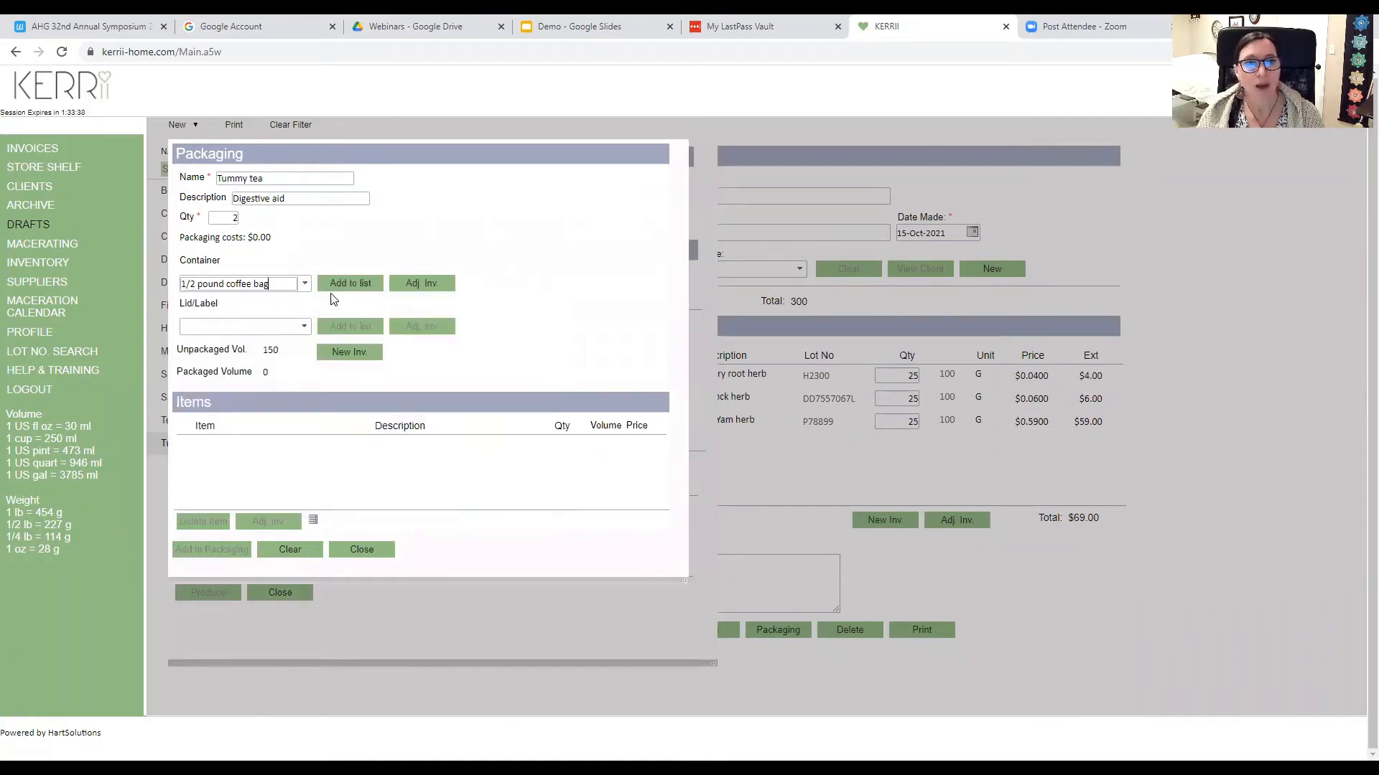
{"action": "left_click", "coordinate": [348, 284]}
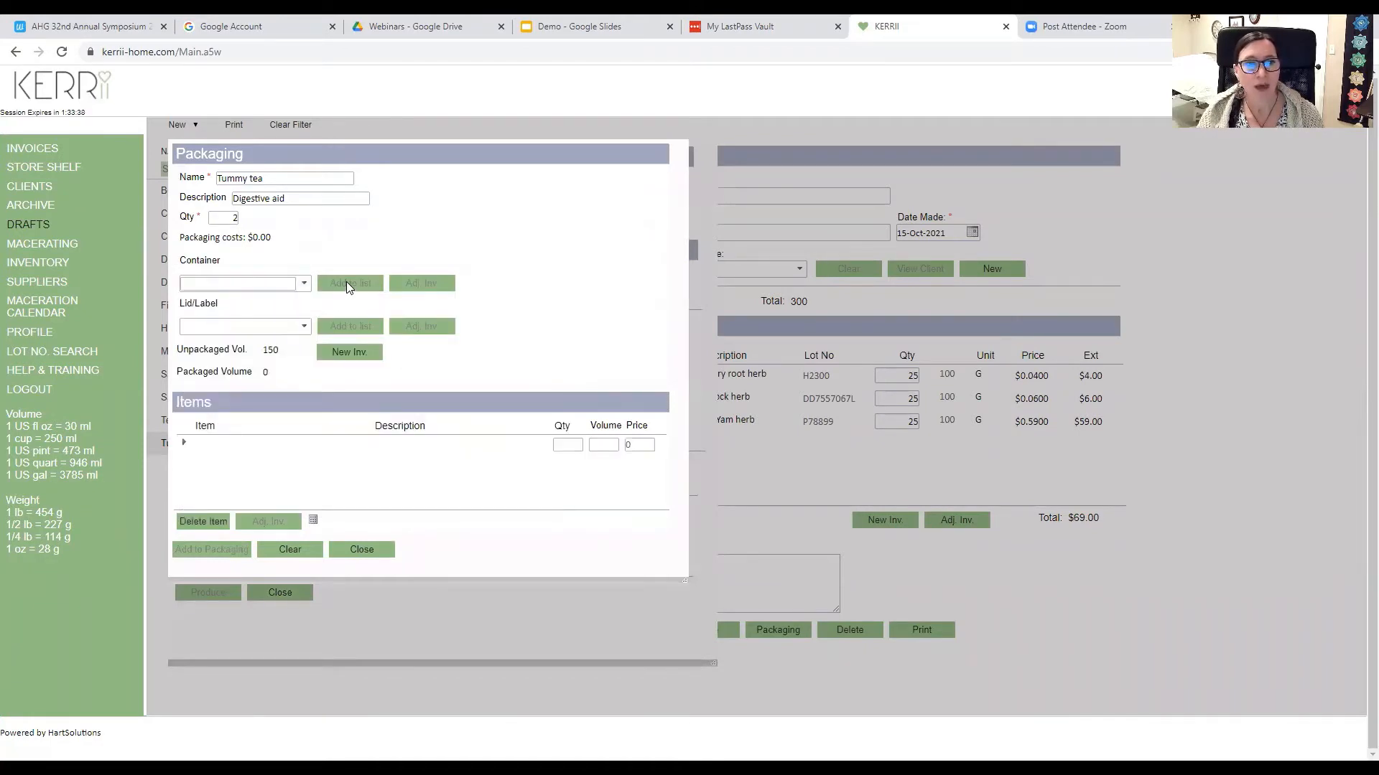
Add a 2 X 2 Front Label, set the 1/2 pound bag's volume to 75 and add the package to the packaging.
{"action": "left_click", "coordinate": [303, 326]}
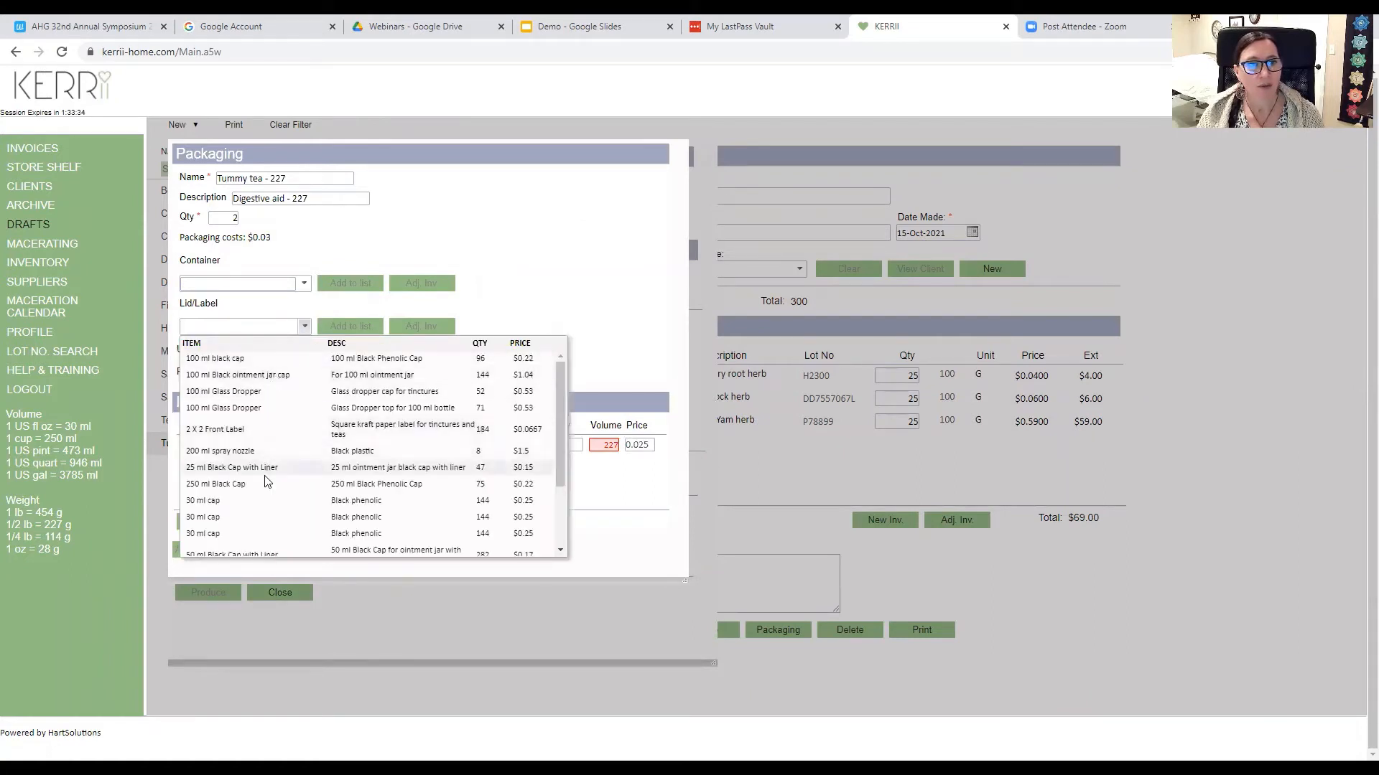
{"action": "left_click", "coordinate": [255, 429]}
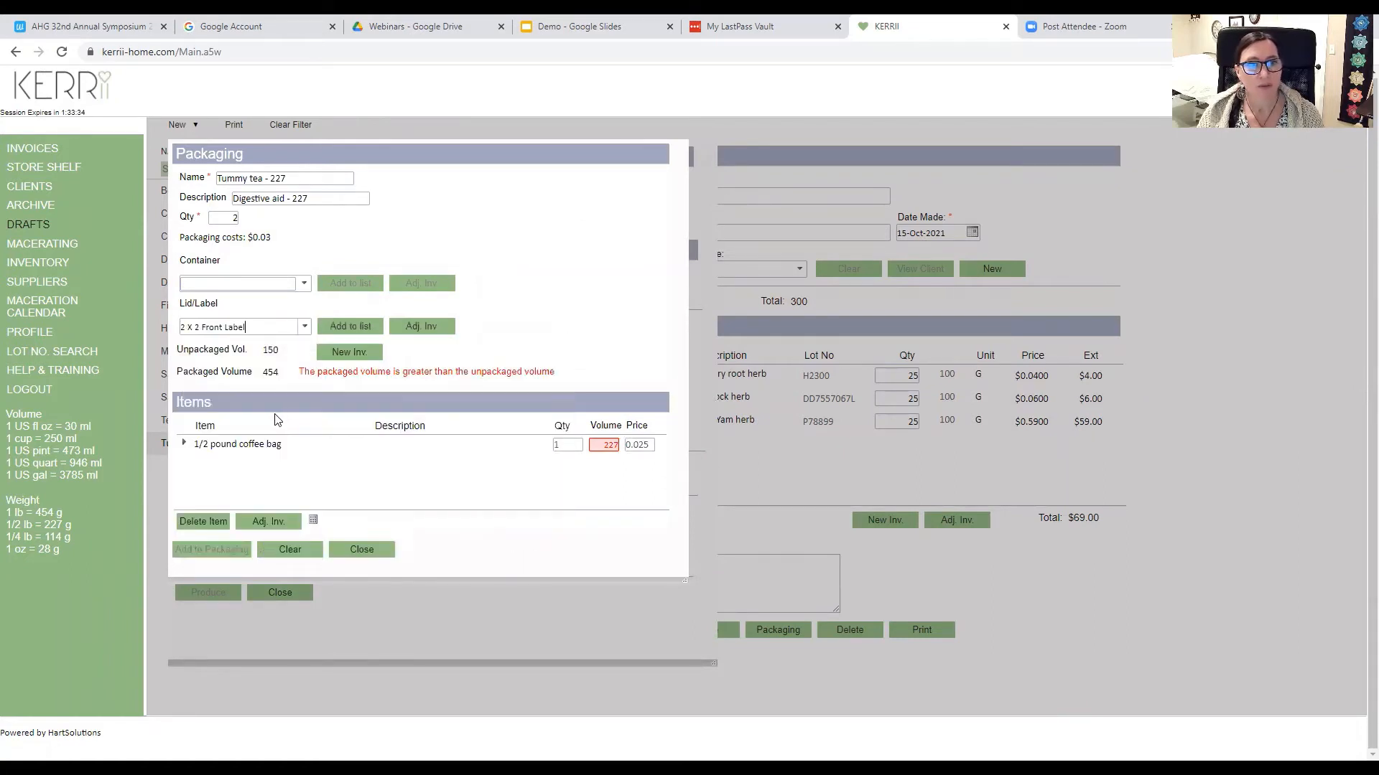
{"action": "left_click", "coordinate": [347, 325]}
{"action": "left_click_drag", "start_coordinate": [595, 446], "coordinate": [672, 446]}
{"action": "type", "text": "75"}
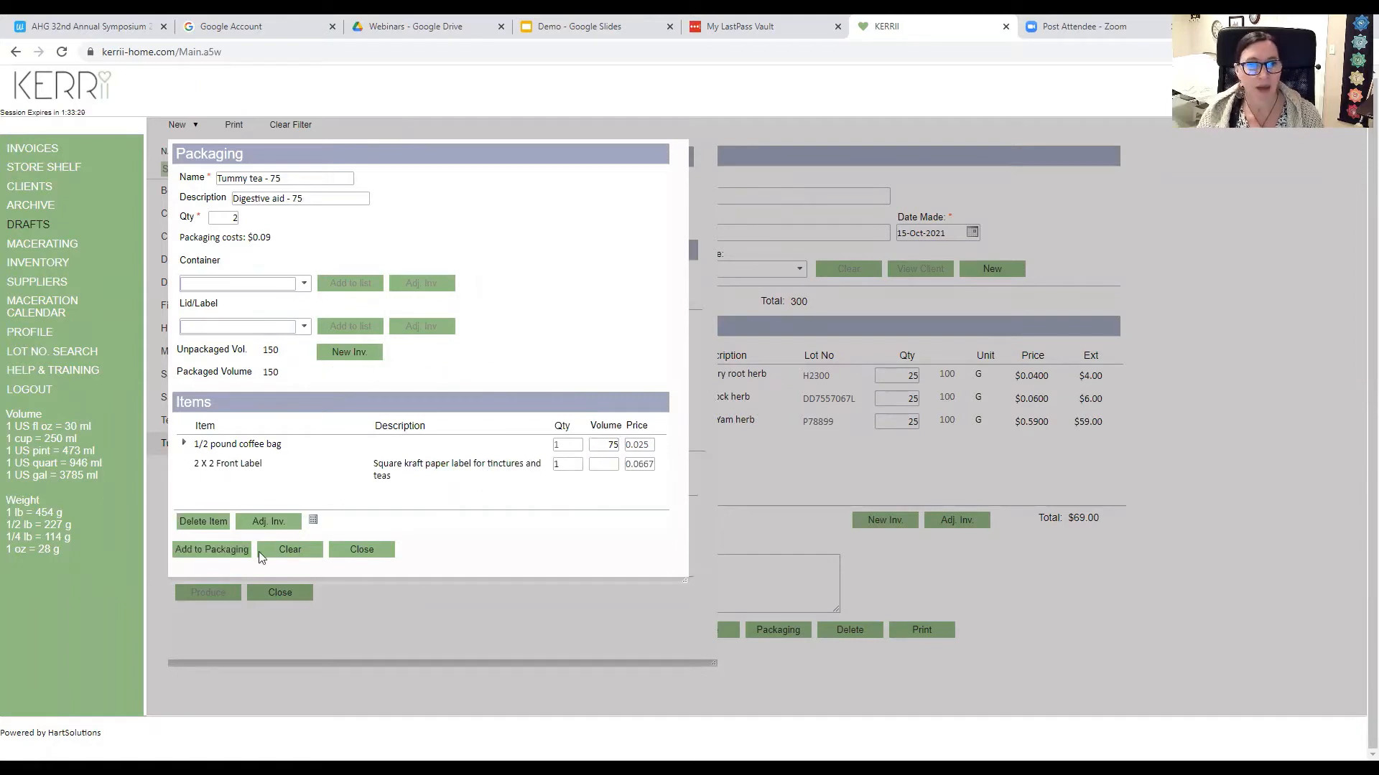
{"action": "left_click", "coordinate": [229, 547]}
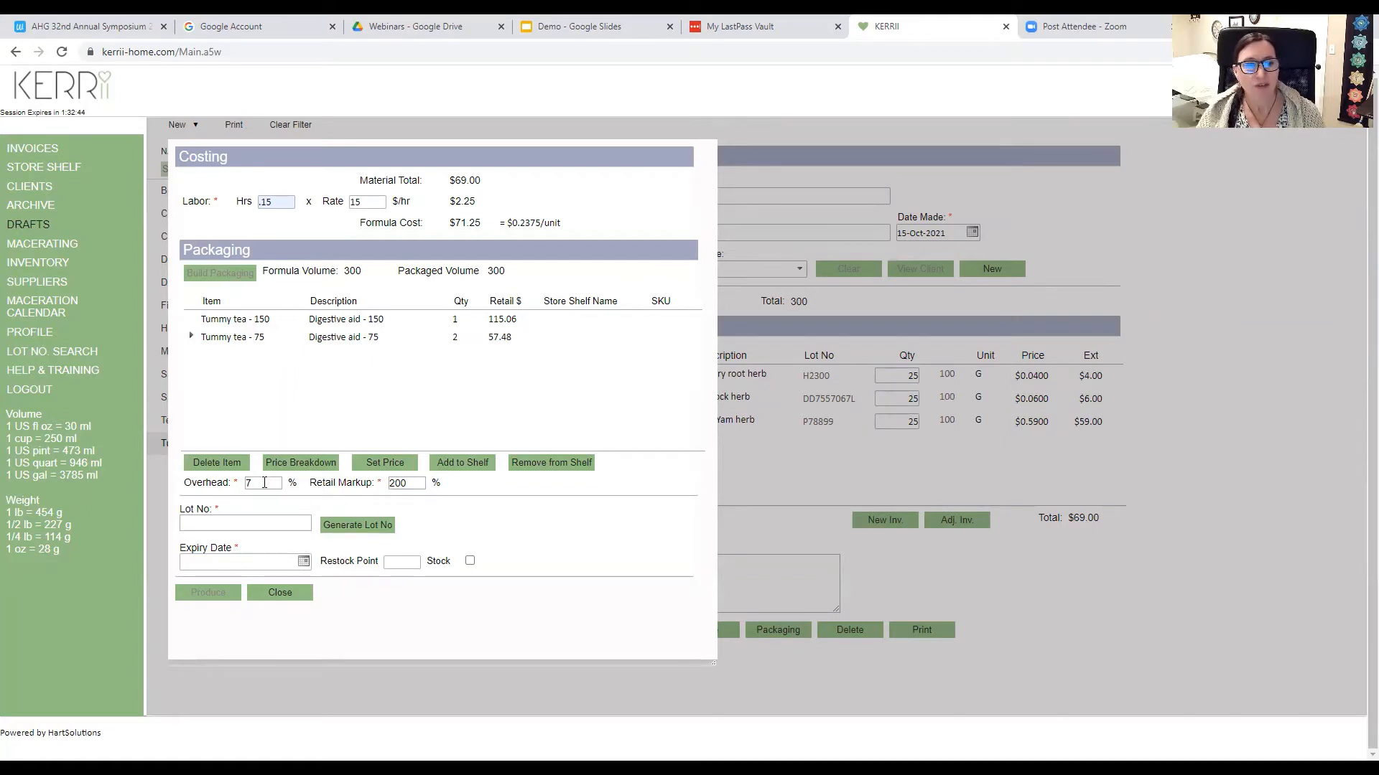
Set the formula's retail markup to 150%.
{"action": "key", "text": "Tab"}
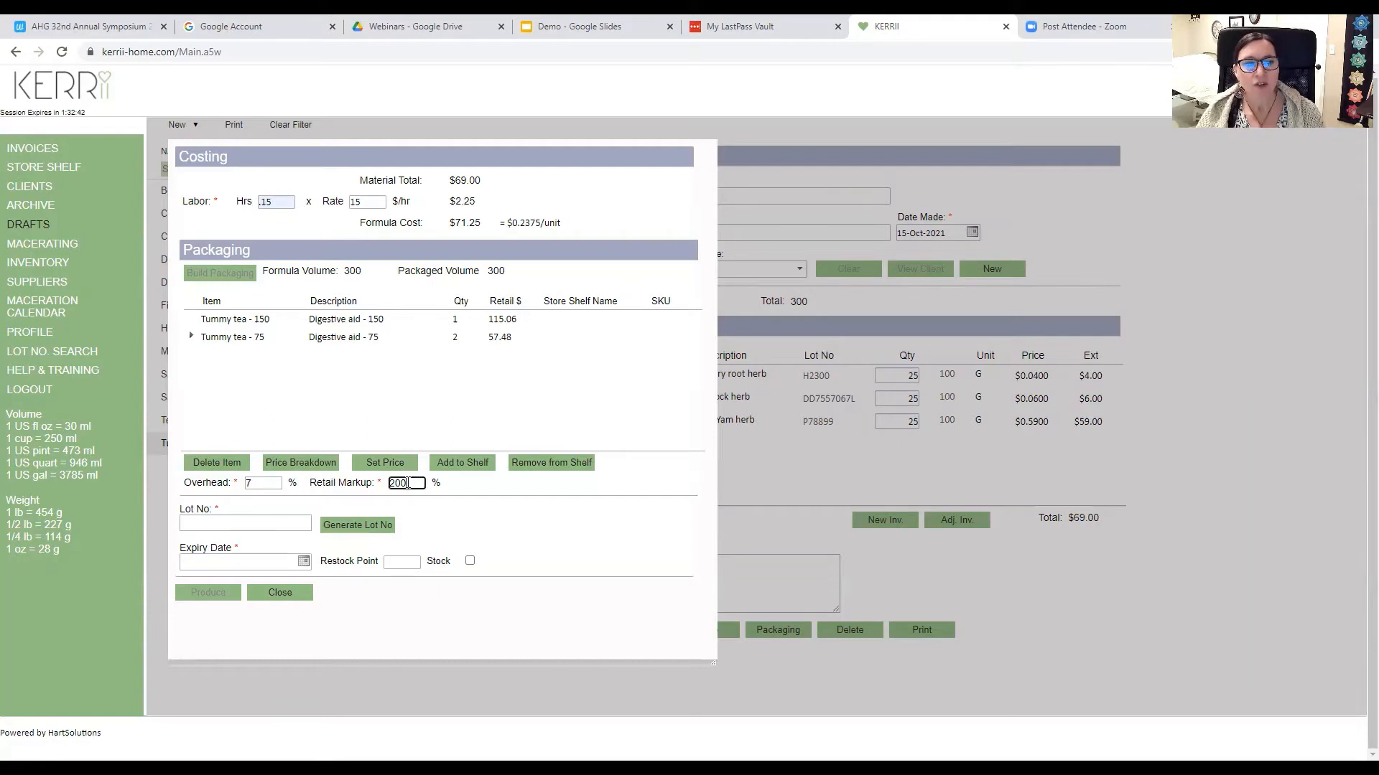
{"action": "type", "text": "15.0"}
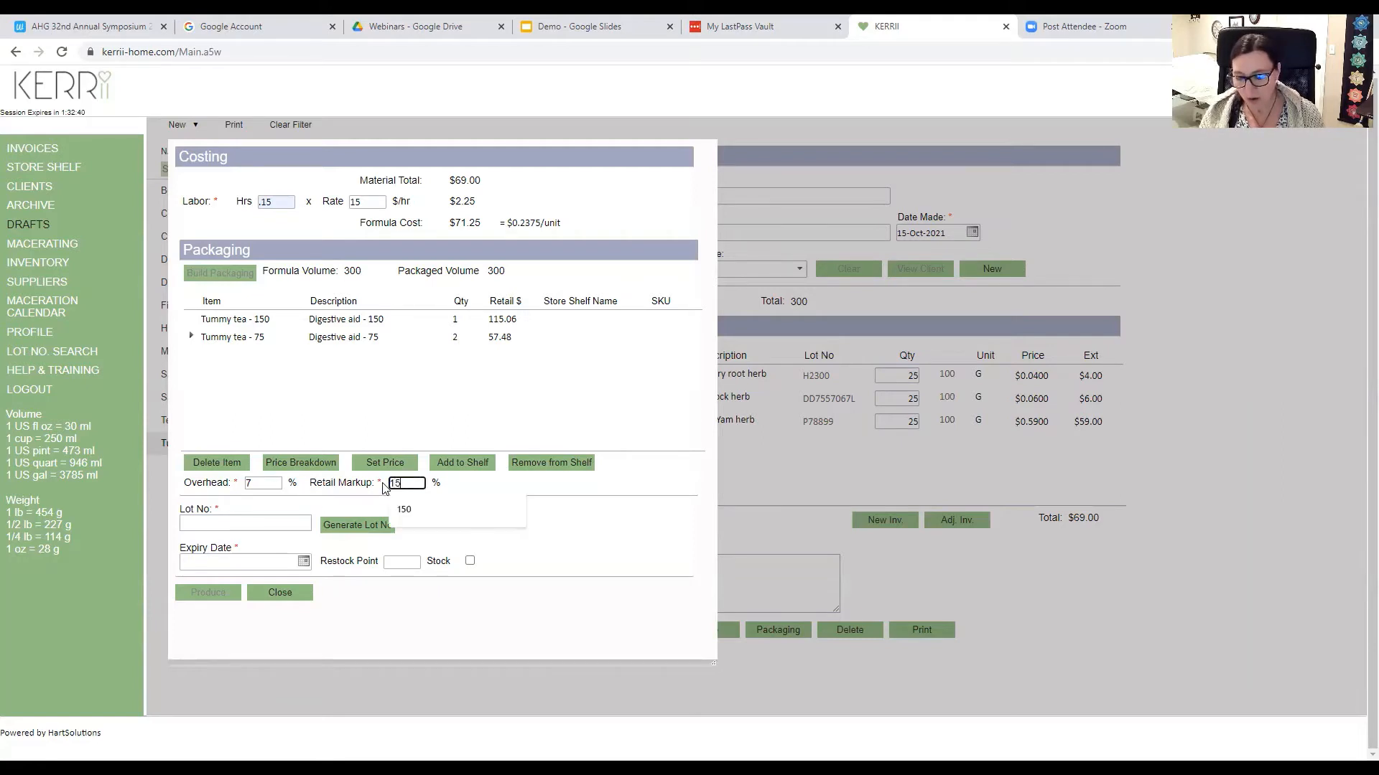
{"action": "key", "text": "BackSpace"}
{"action": "key", "text": "BackSpace"}
{"action": "type", "text": "0"}
{"action": "key", "text": "Return"}
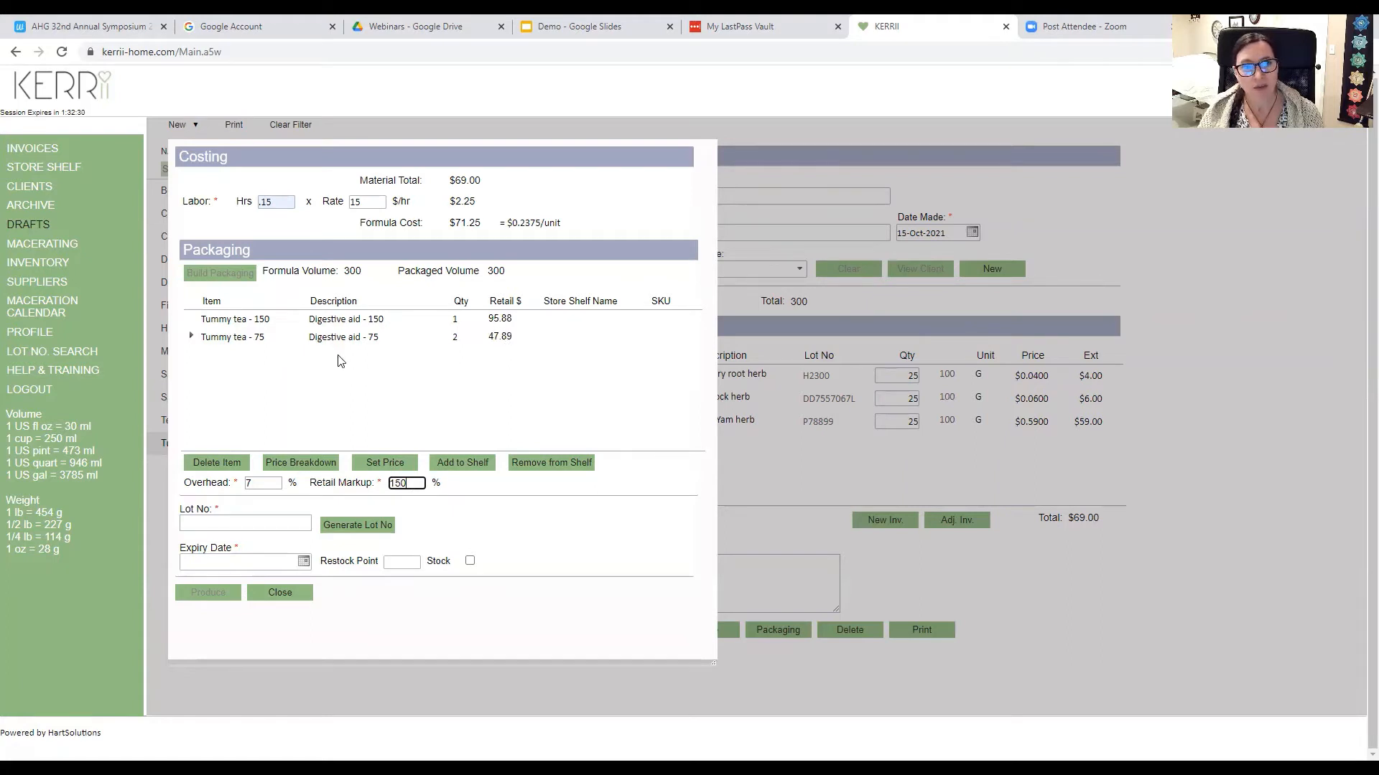
{"action": "left_click", "coordinate": [470, 488]}
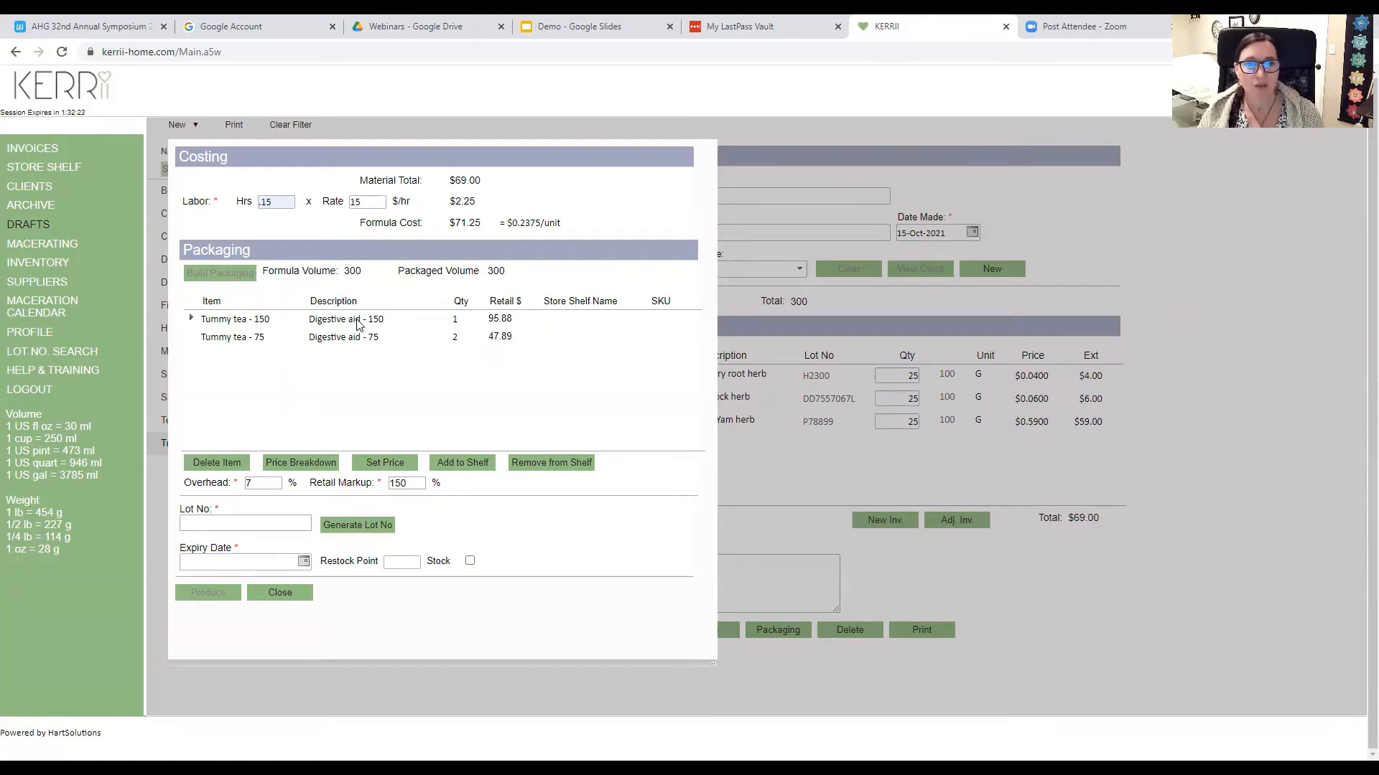
Set the retail price of Tummy tea - 150 to 50, viewing its price breakdown before and after the change.
{"action": "left_click", "coordinate": [300, 464]}
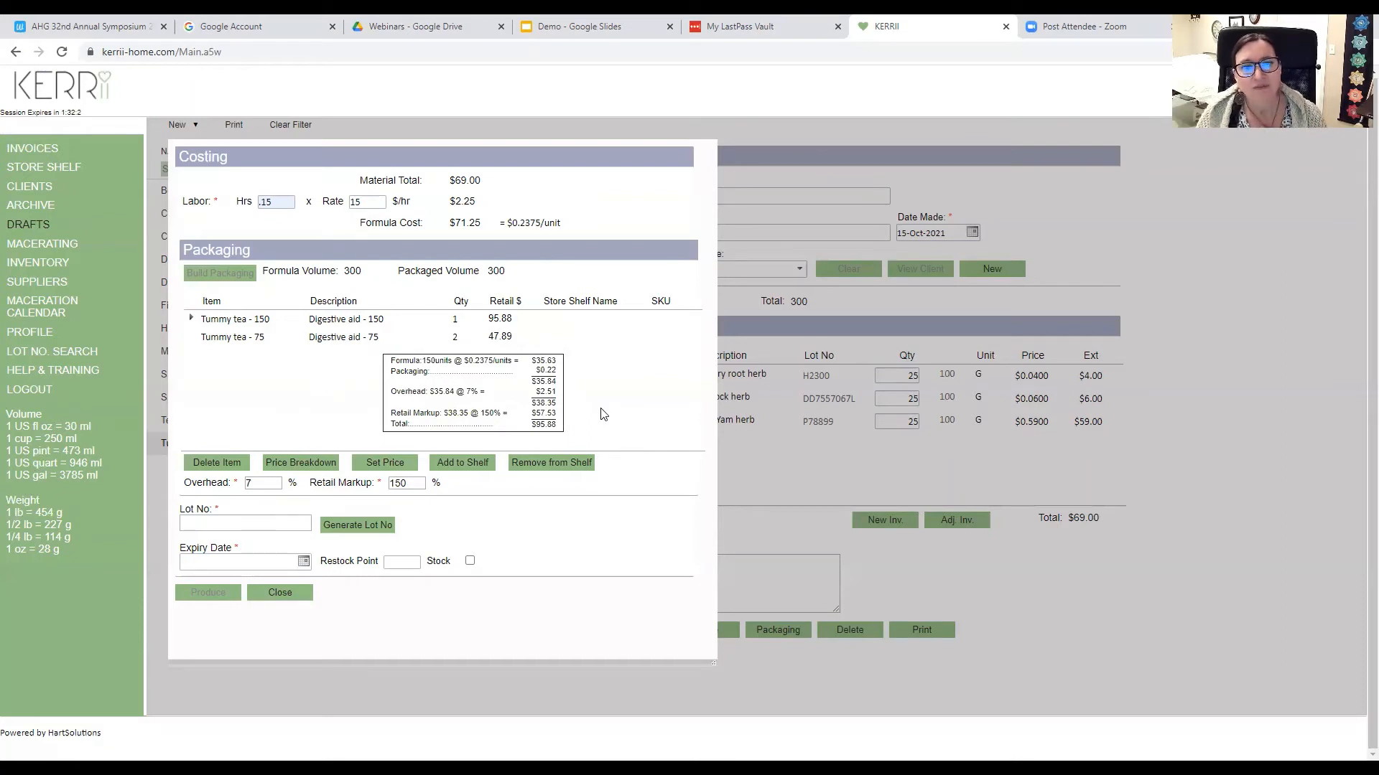
{"action": "left_click", "coordinate": [317, 468]}
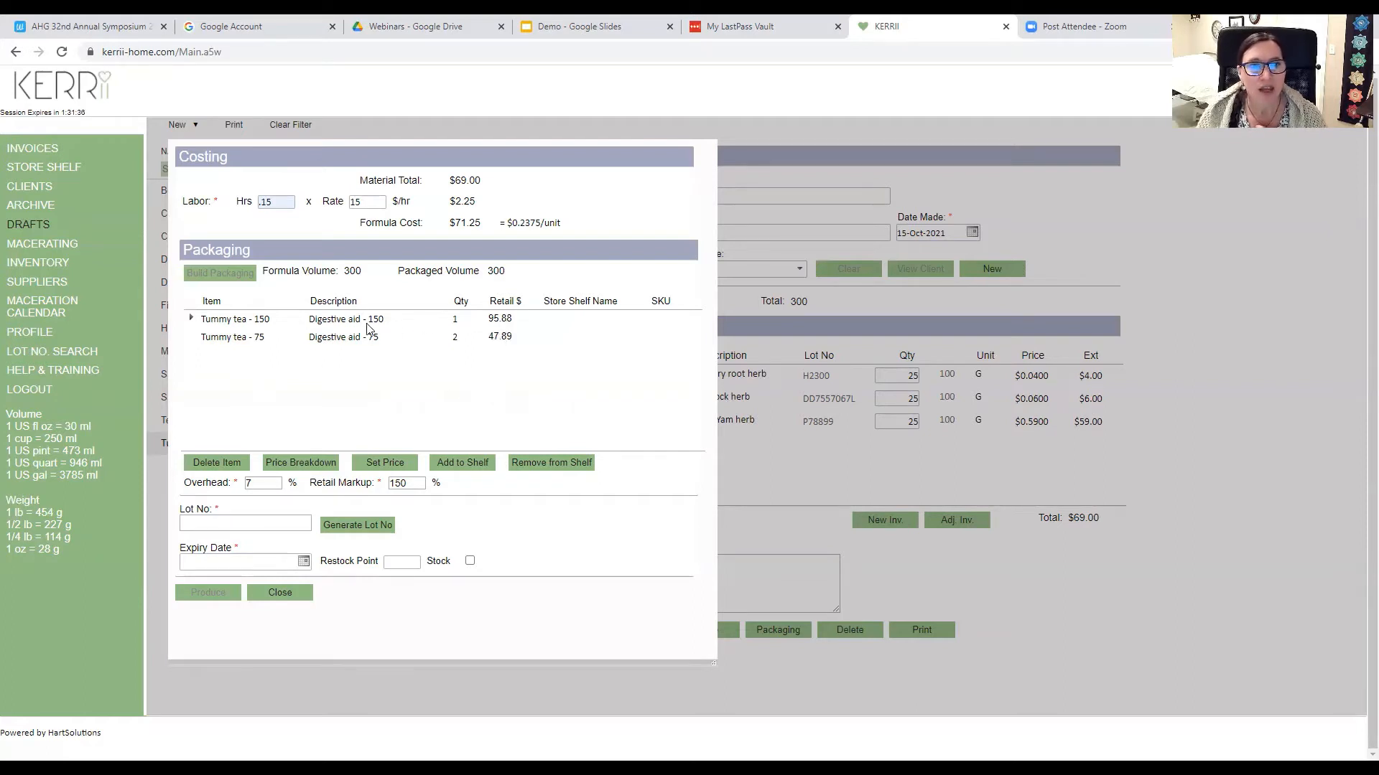
{"action": "left_click", "coordinate": [399, 466]}
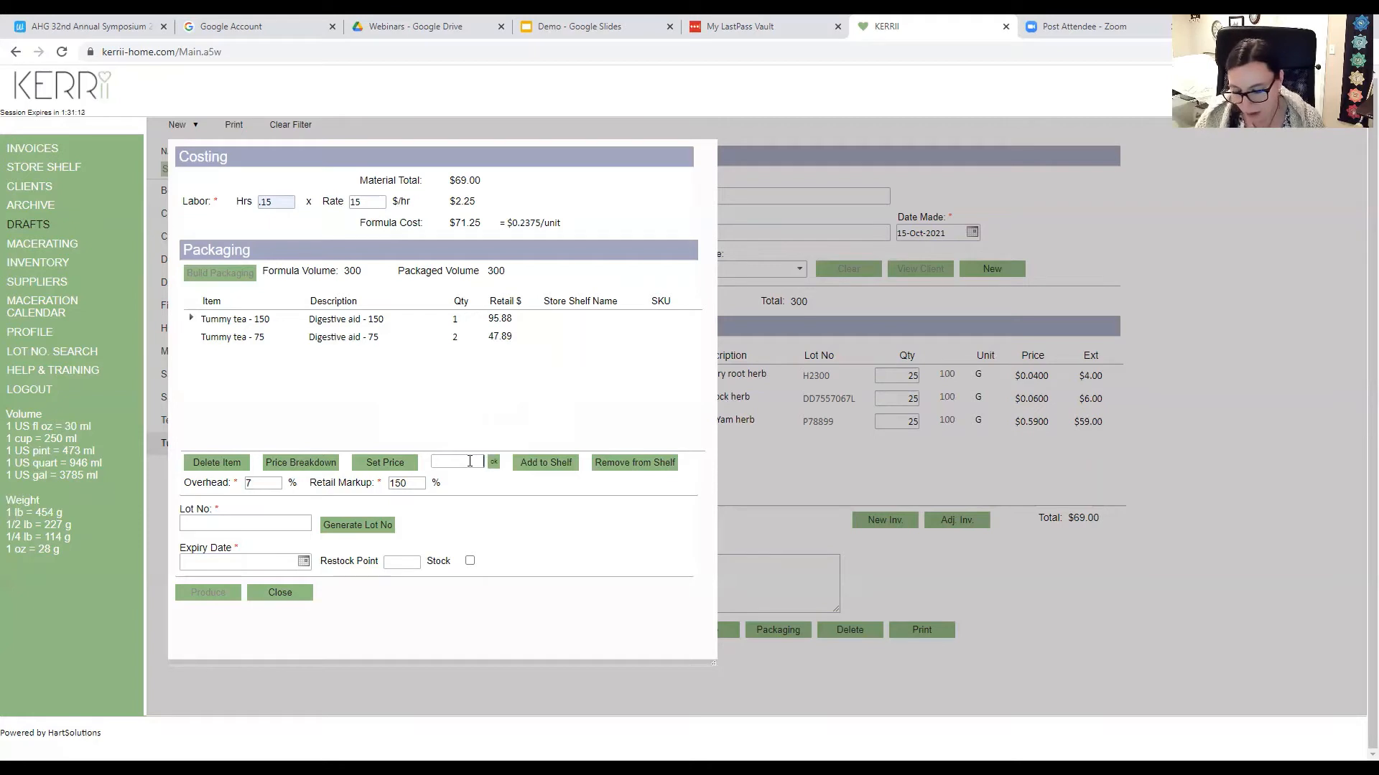
{"action": "type", "text": "50"}
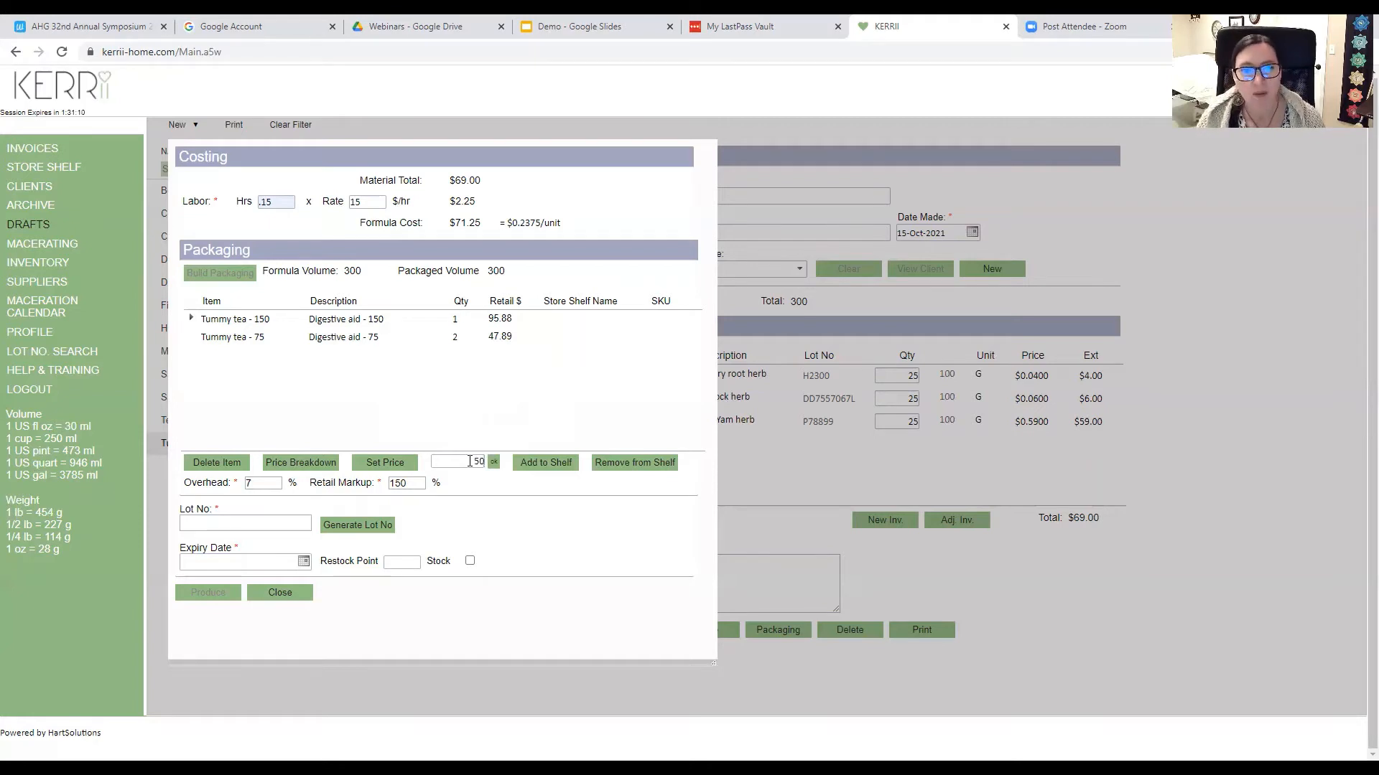
{"action": "left_click", "coordinate": [495, 463]}
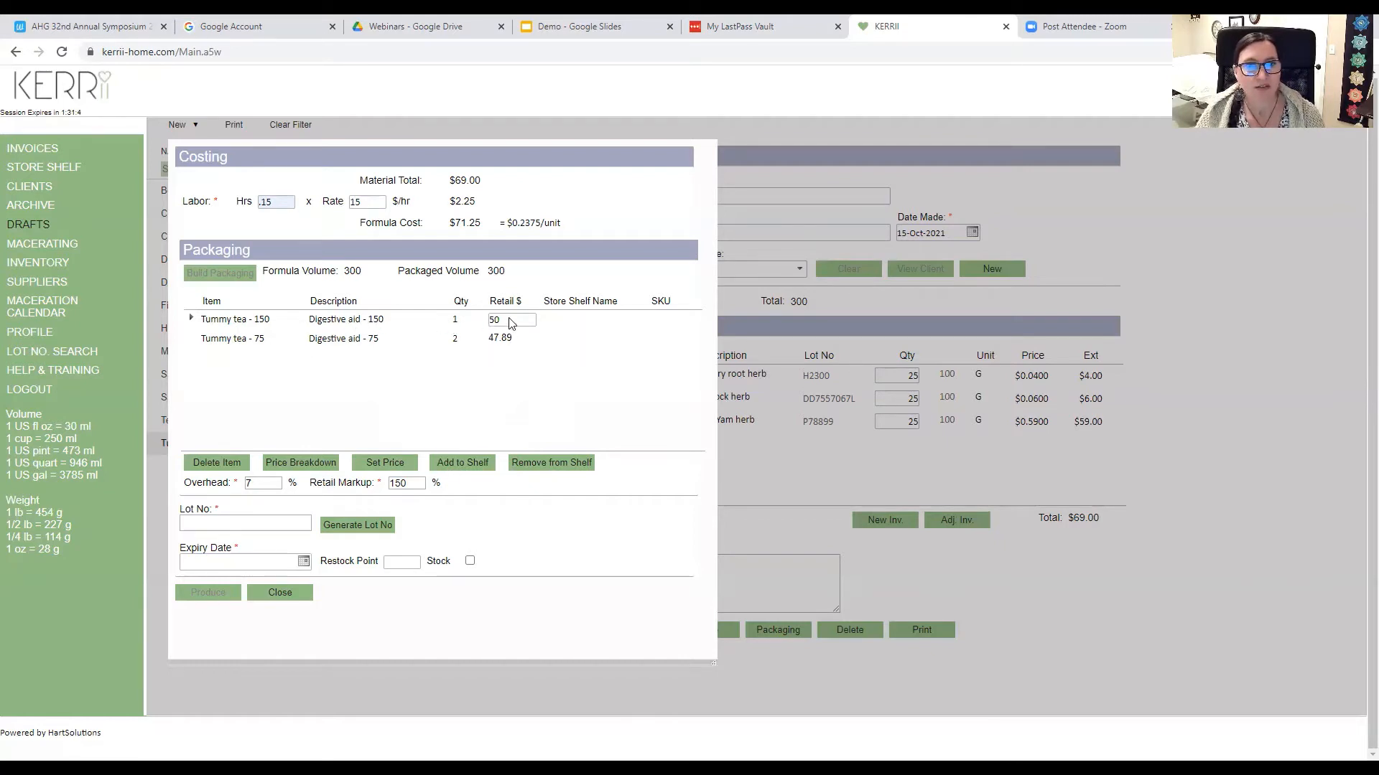
{"action": "left_click", "coordinate": [305, 461]}
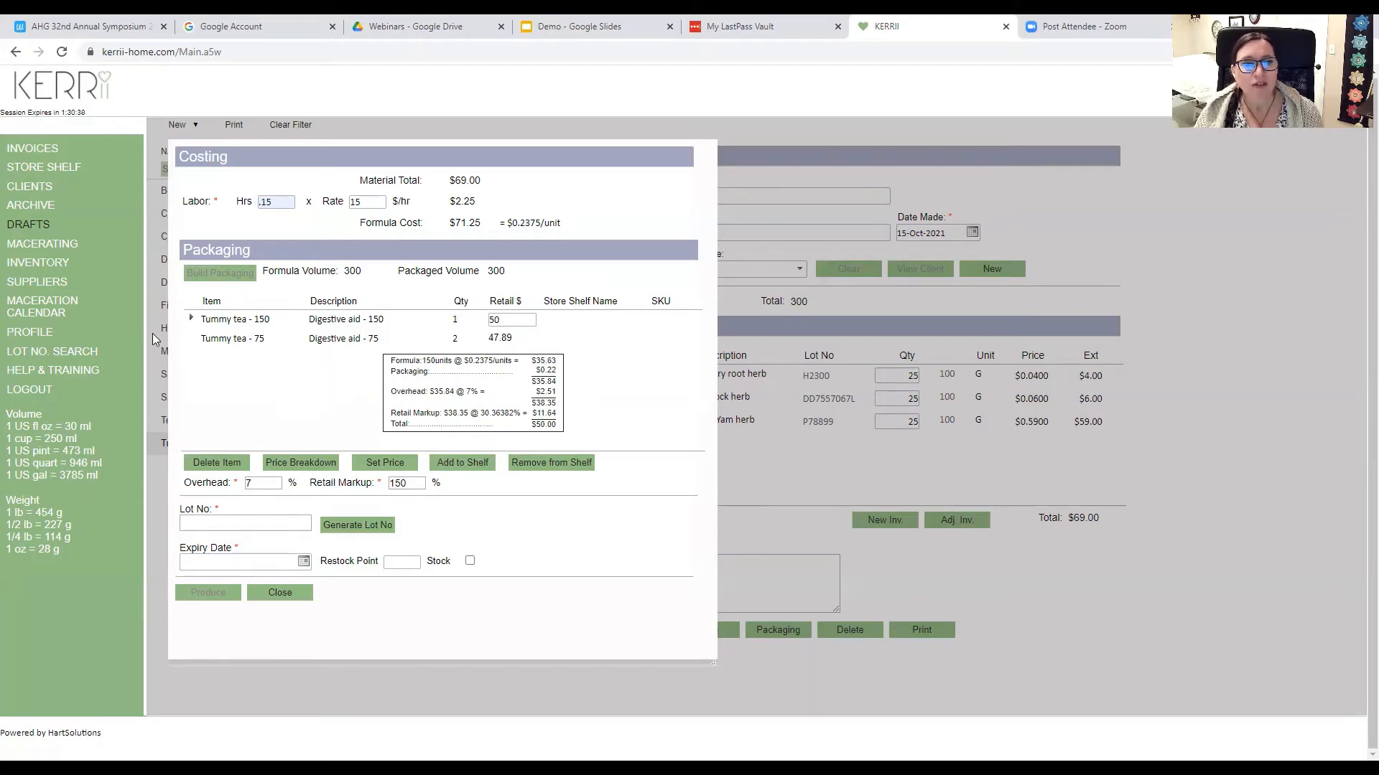
{"action": "left_click", "coordinate": [302, 461]}
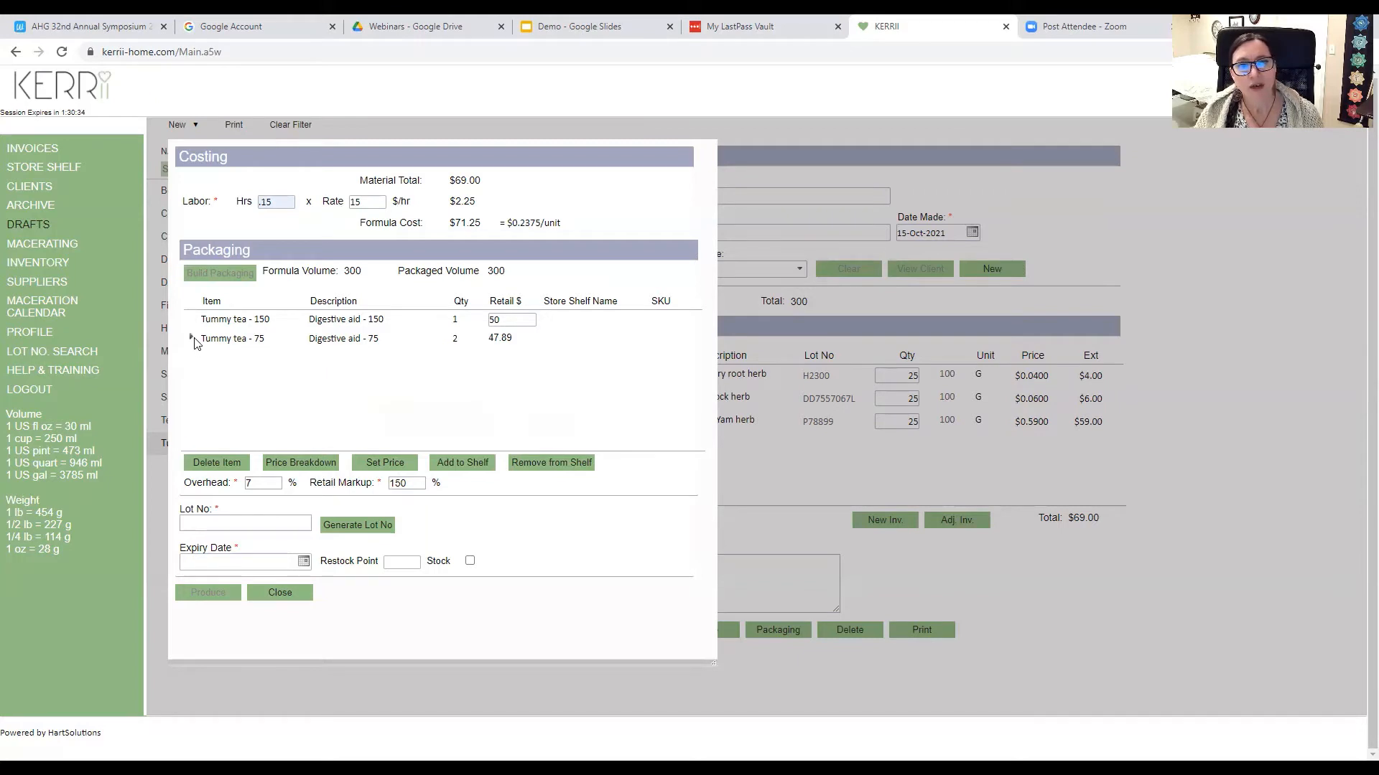
Set the retail price of Tummy tea - 75 to 35 and view its price breakdown.
{"action": "left_click", "coordinate": [408, 463]}
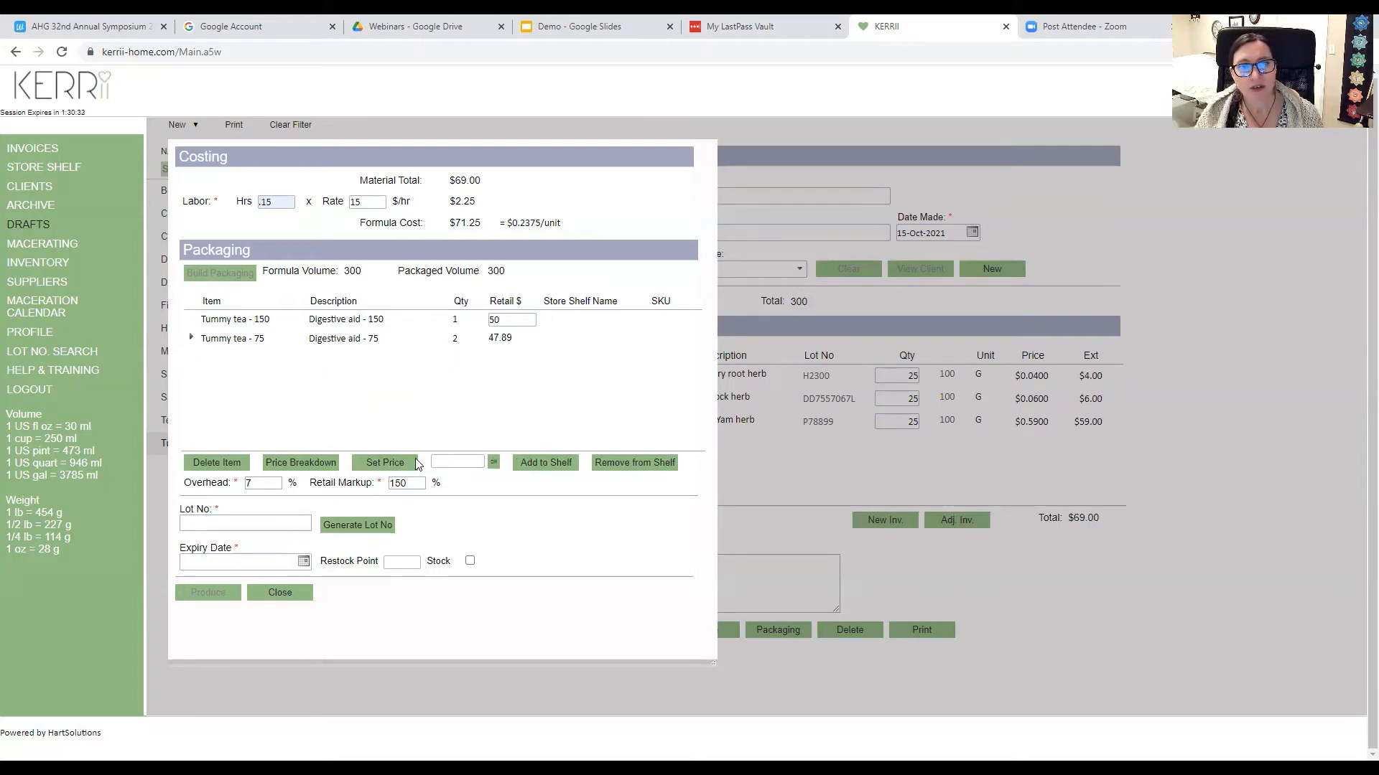
{"action": "left_click", "coordinate": [494, 463]}
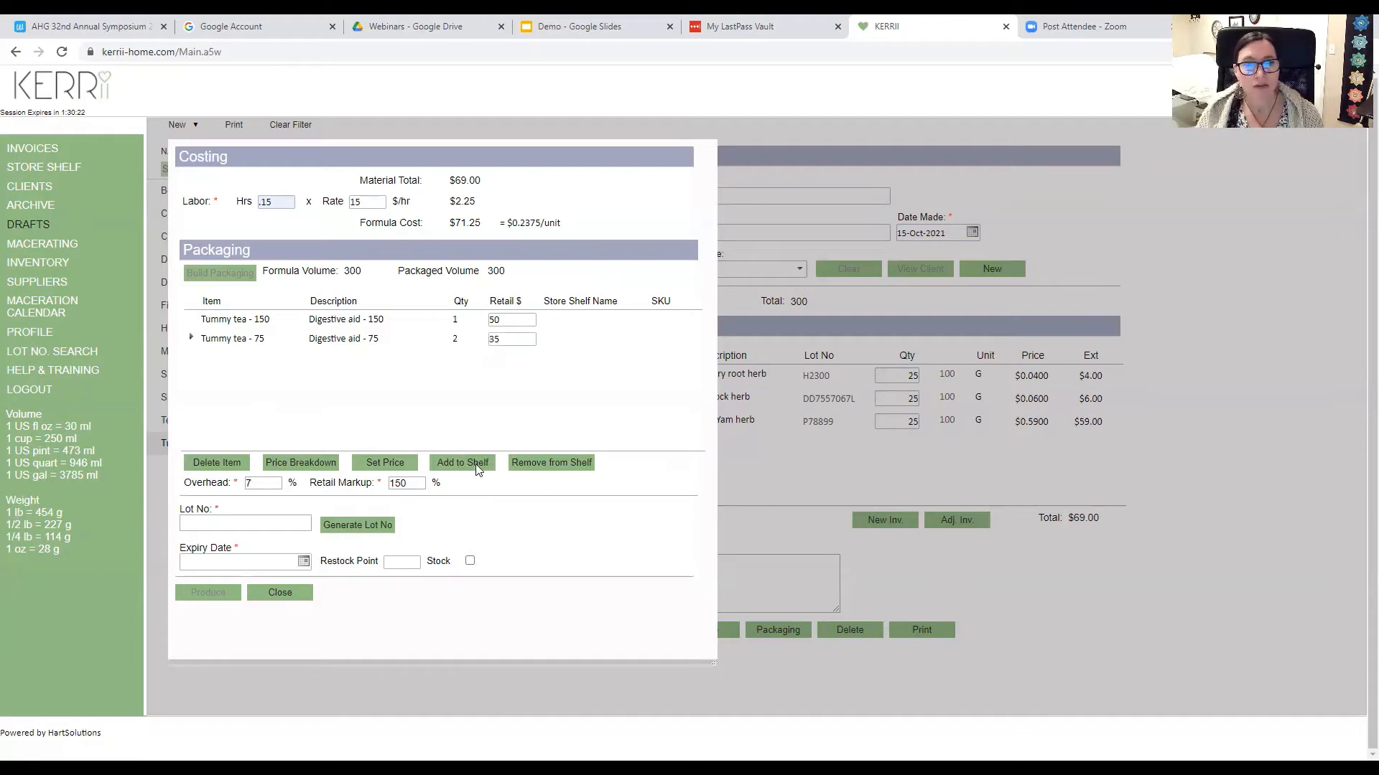
{"action": "left_click", "coordinate": [311, 465]}
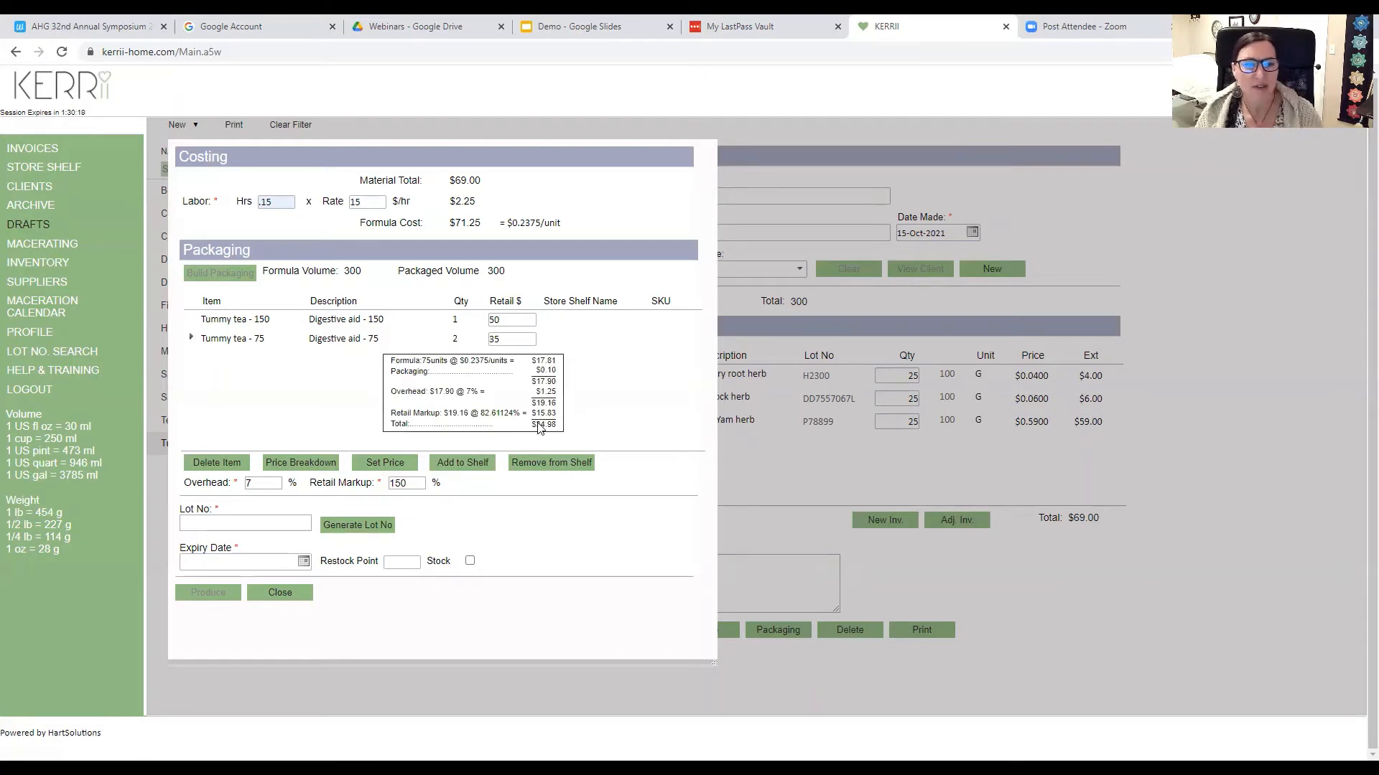
{"action": "left_click", "coordinate": [319, 406]}
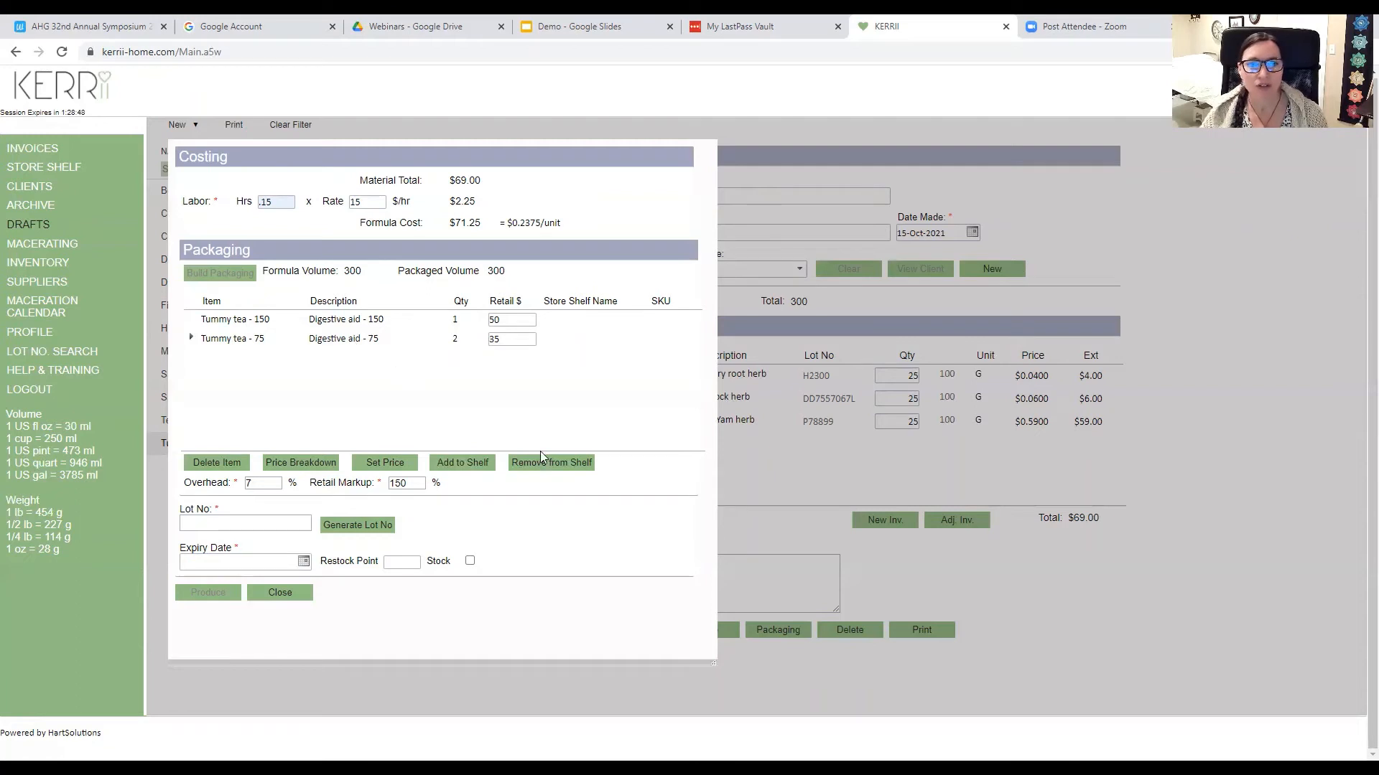
{"action": "left_click", "coordinate": [482, 465]}
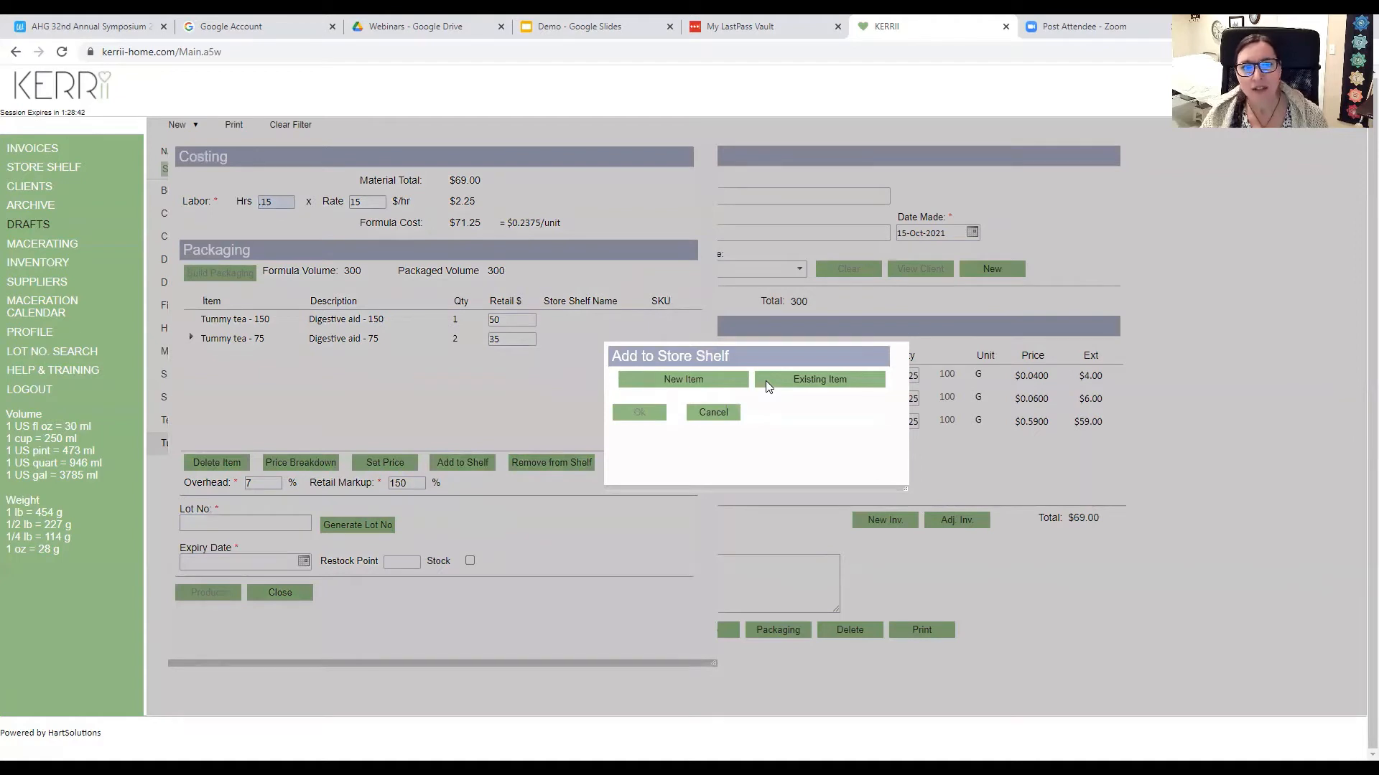
{"action": "left_click", "coordinate": [765, 384]}
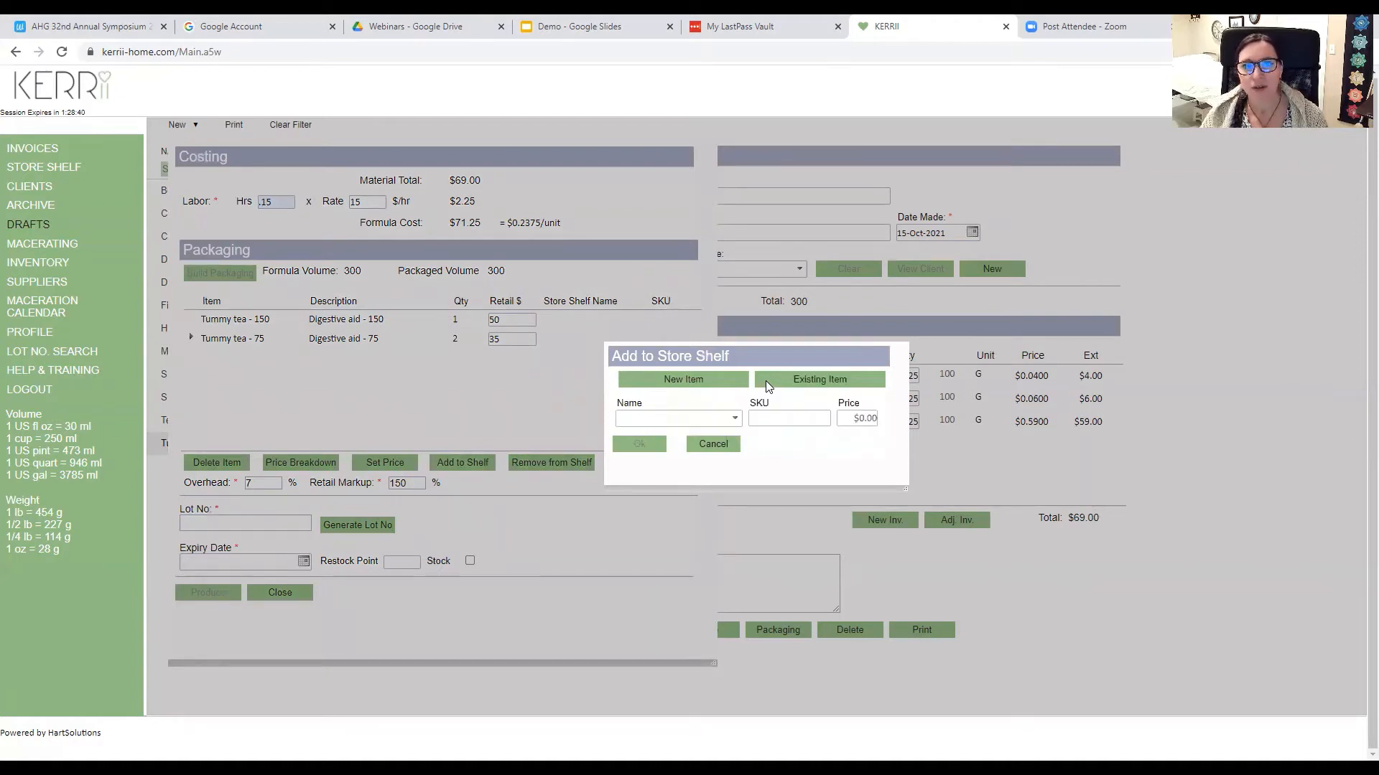
{"action": "left_click", "coordinate": [734, 419]}
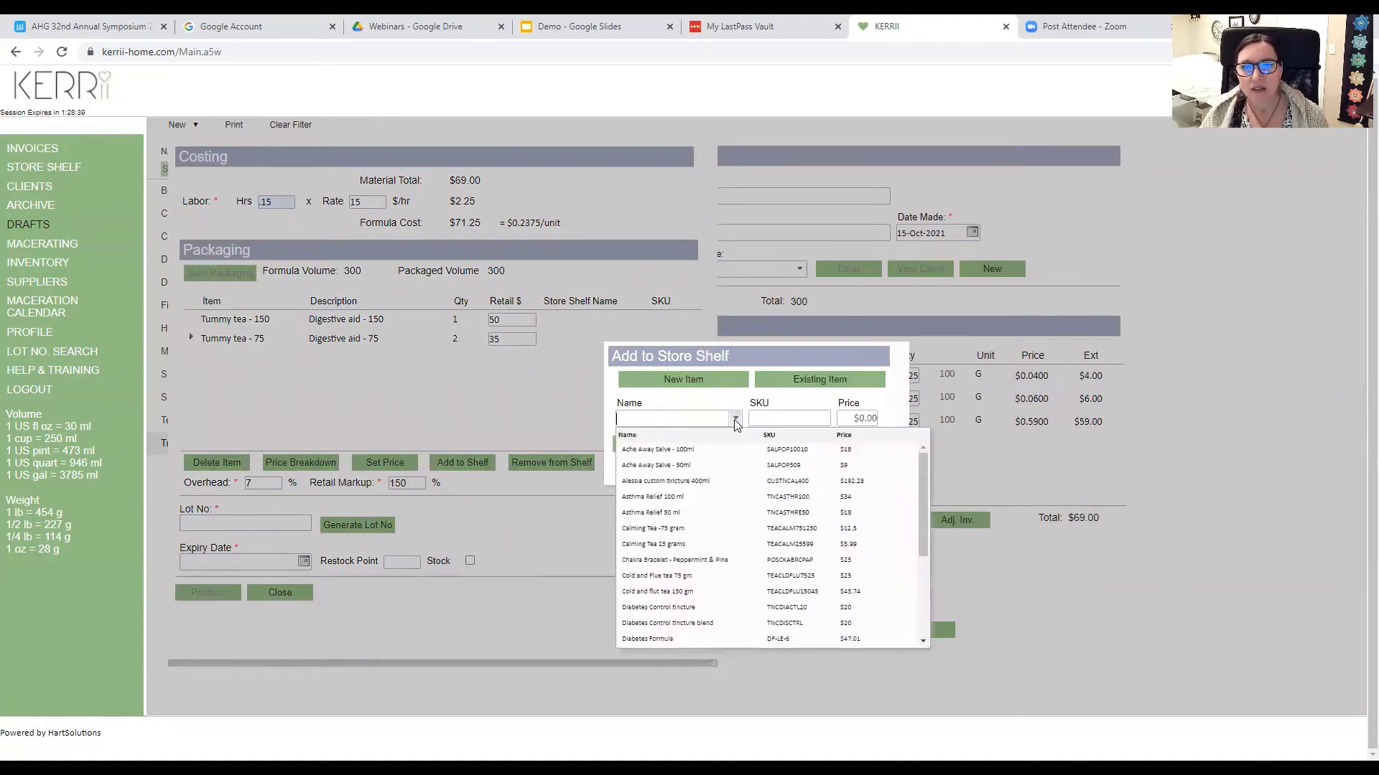
{"action": "scroll", "coordinate": [671, 572], "scroll_direction": "down", "scroll_amount": 3}
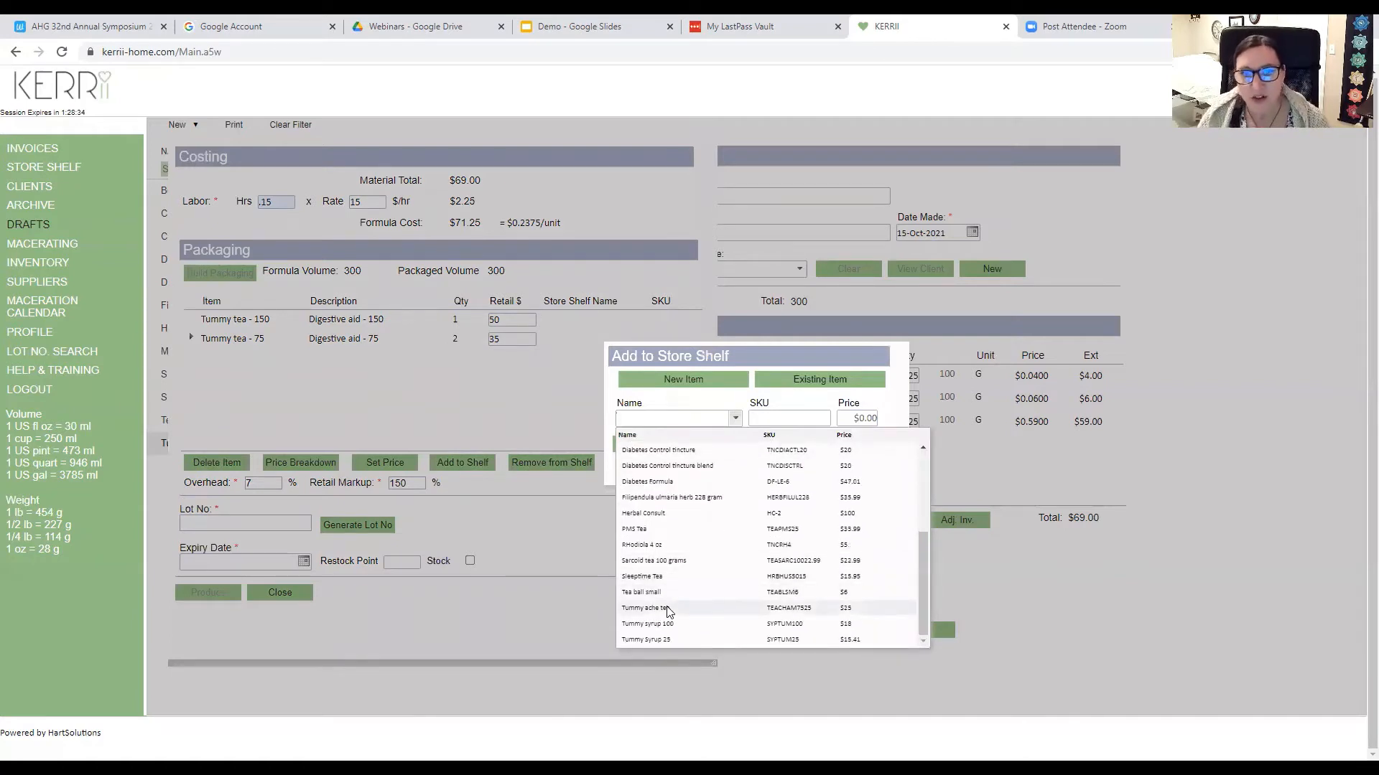
{"action": "left_click", "coordinate": [700, 406]}
{"action": "left_click", "coordinate": [718, 447]}
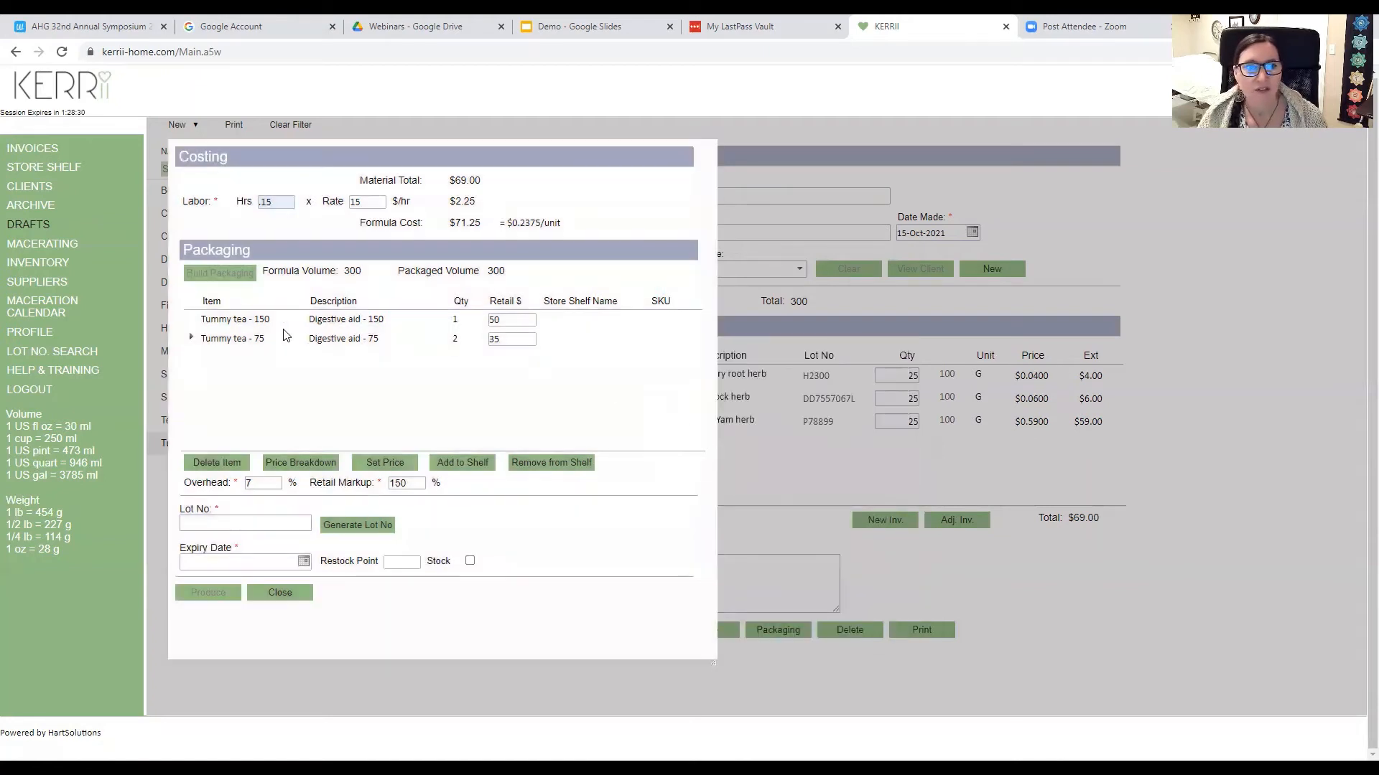
Add Tummy tea - 75 to the store shelf under the existing item Tummy ache tea.
{"action": "left_click", "coordinate": [473, 462]}
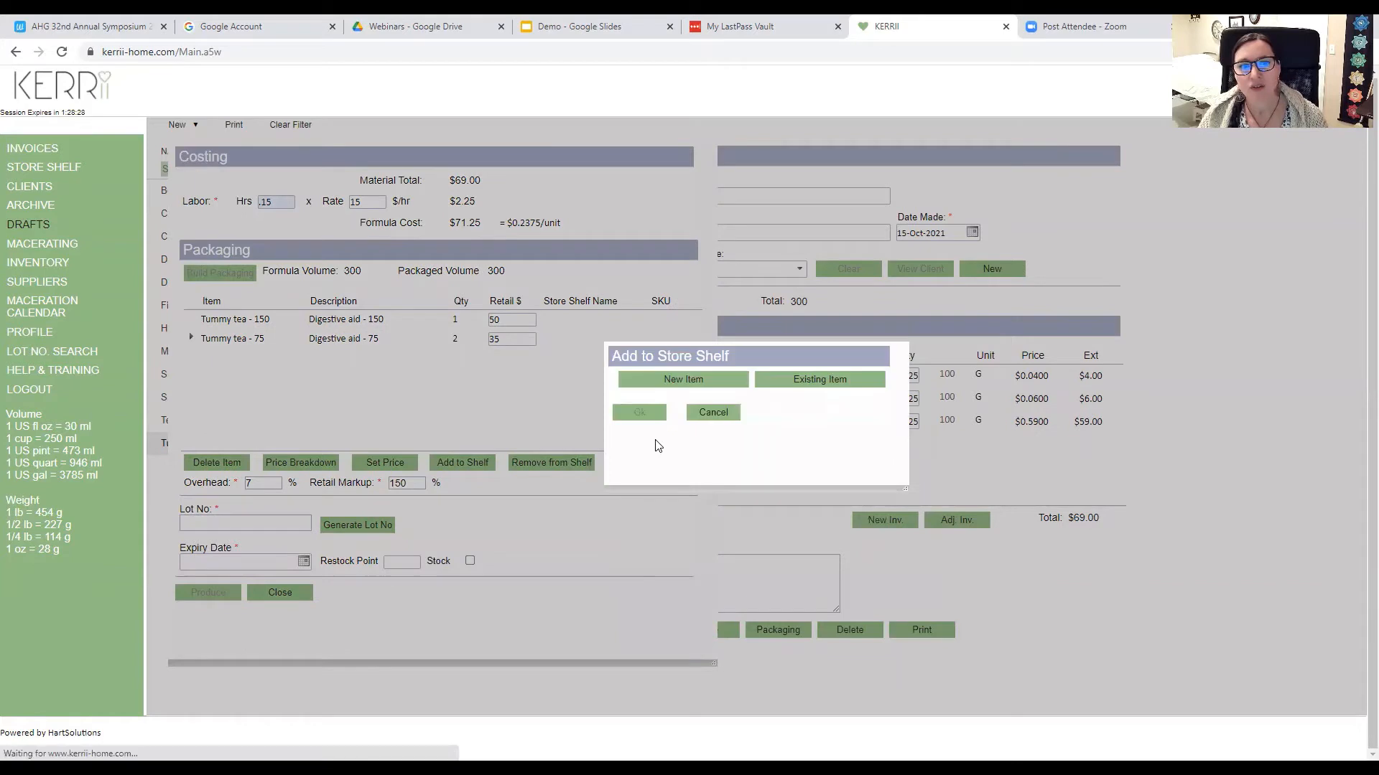
{"action": "left_click", "coordinate": [794, 381]}
{"action": "left_click", "coordinate": [734, 418]}
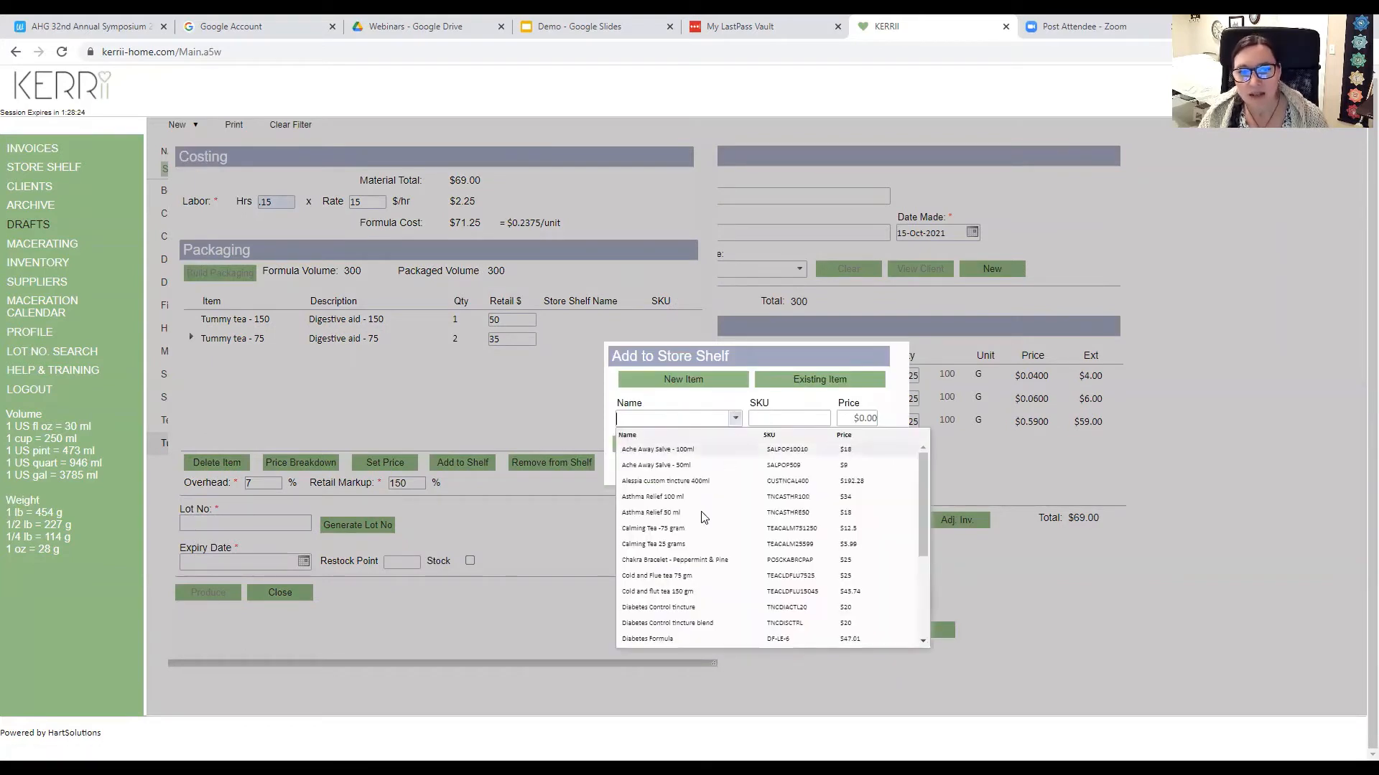
{"action": "scroll", "coordinate": [694, 535], "scroll_direction": "down", "scroll_amount": 3}
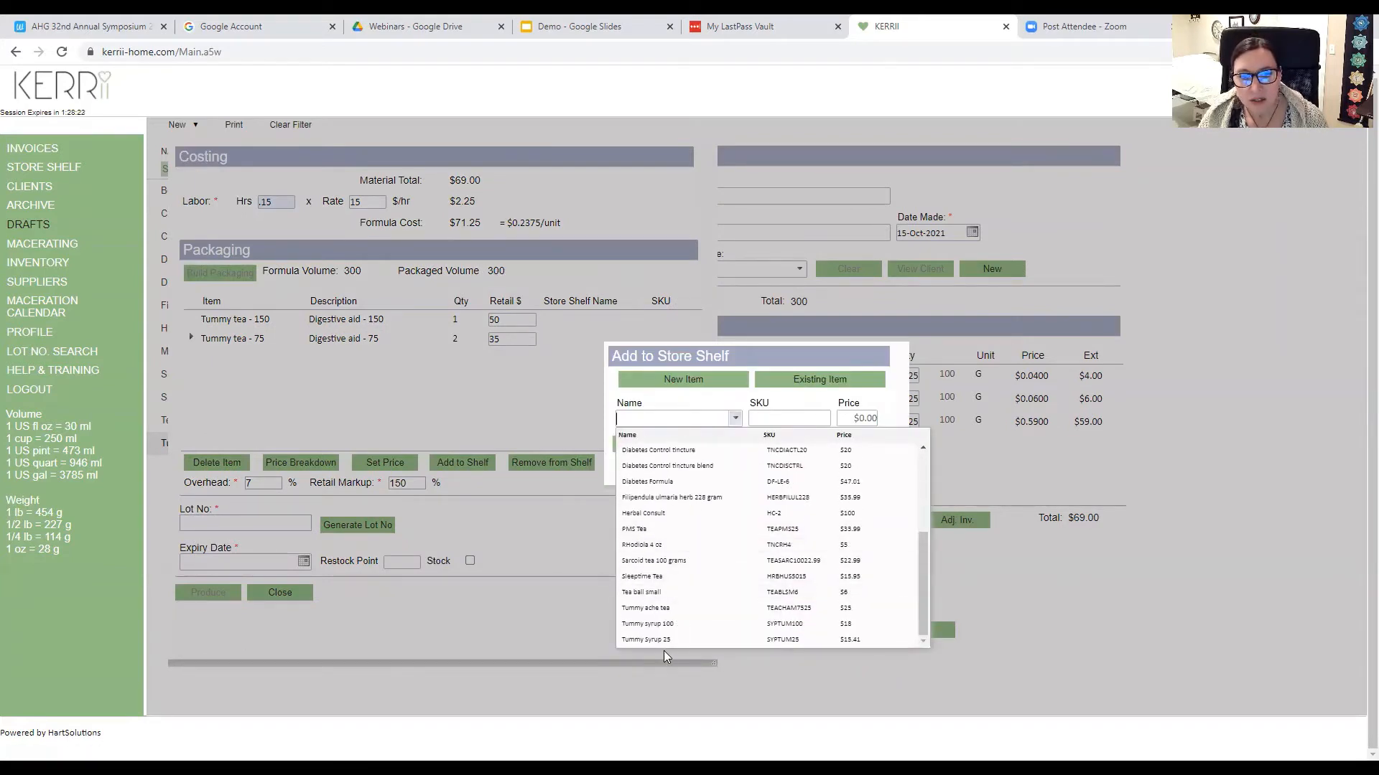
{"action": "left_click", "coordinate": [662, 609]}
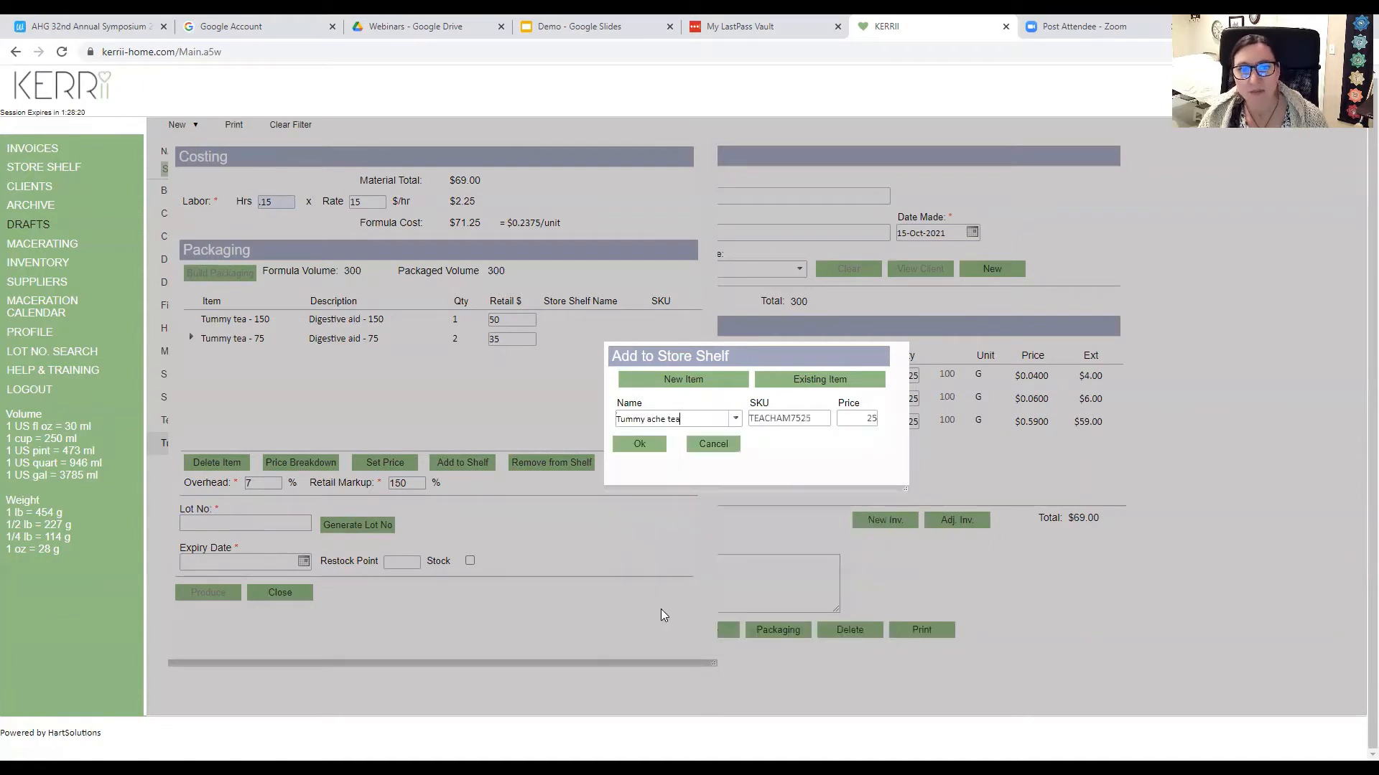
{"action": "left_click", "coordinate": [638, 443]}
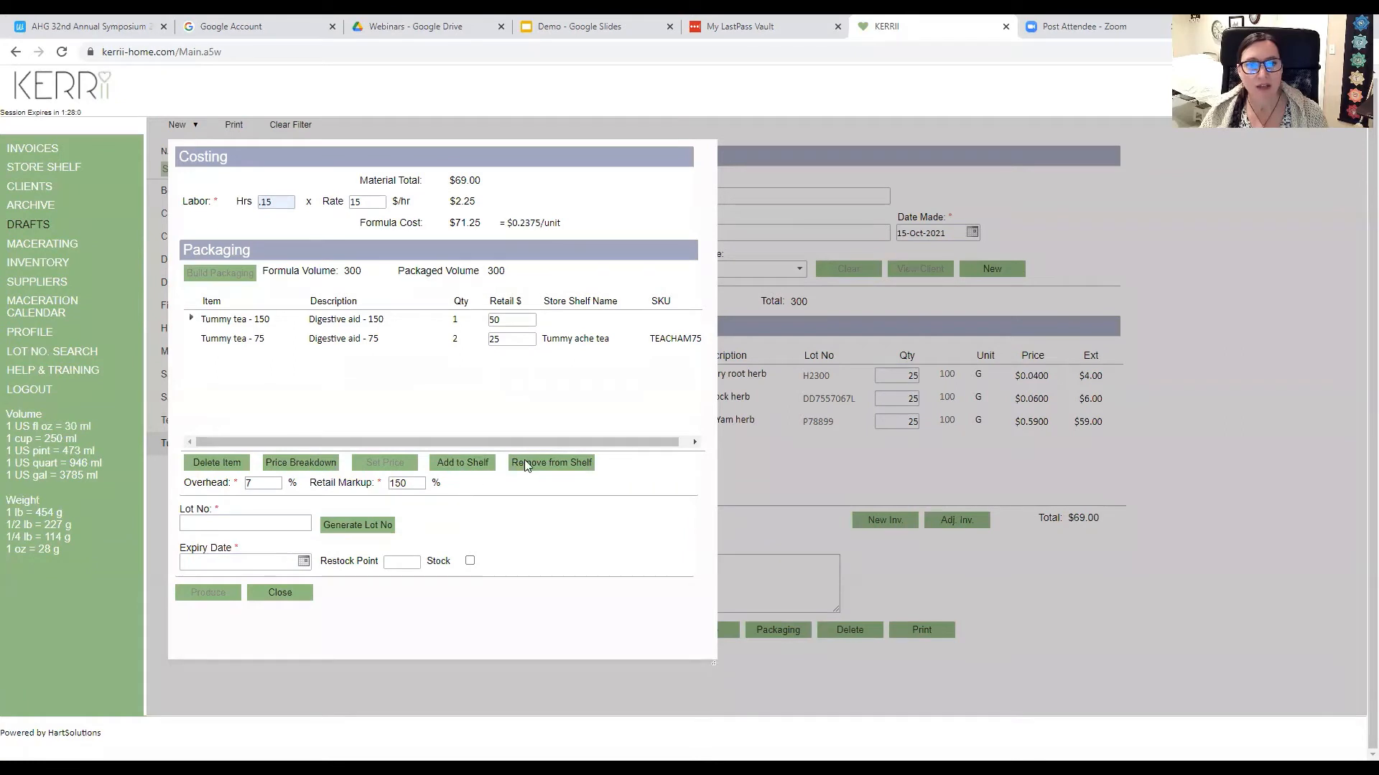
Start a new store shelf item for Tummy tea - 150 and name it Tummy ache tea 150g.
{"action": "left_click", "coordinate": [477, 465]}
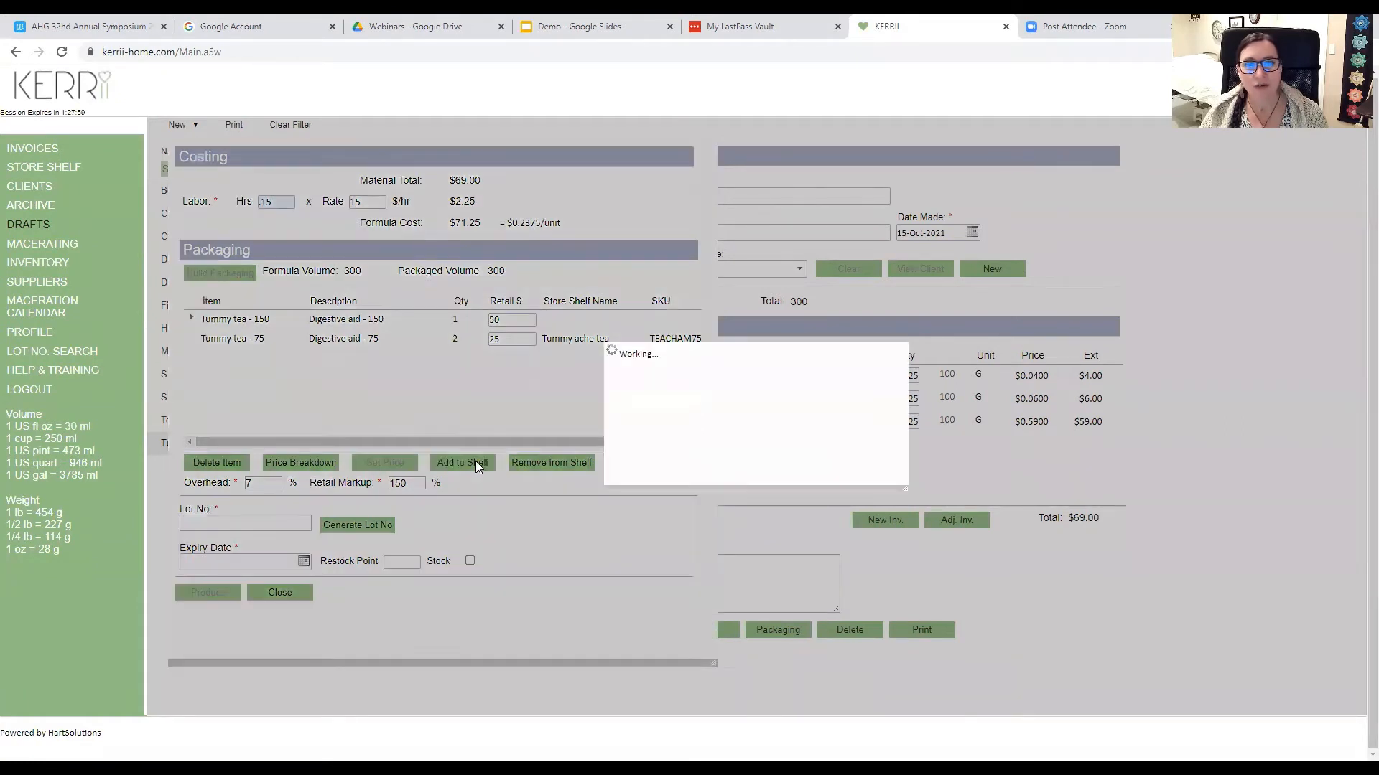
{"action": "left_click", "coordinate": [723, 382]}
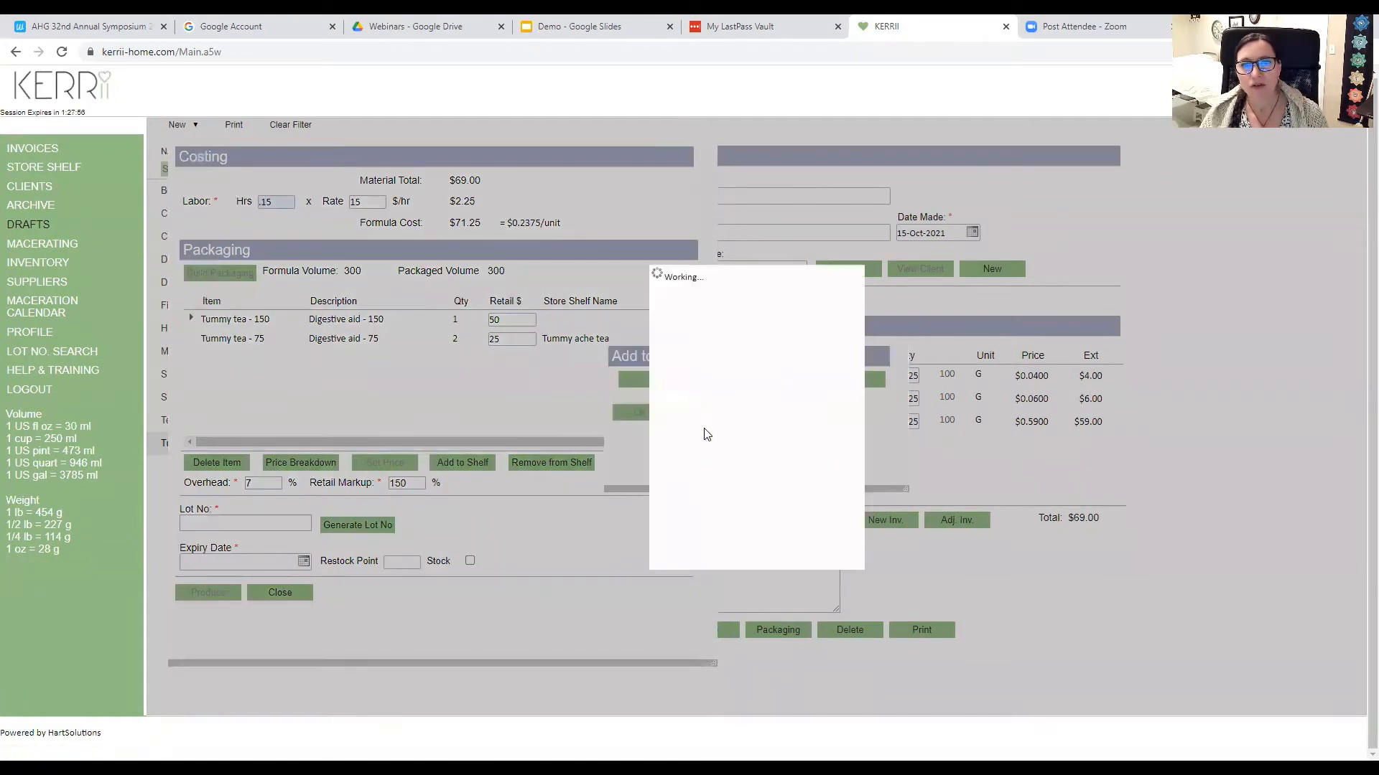
{"action": "left_click", "coordinate": [681, 318]}
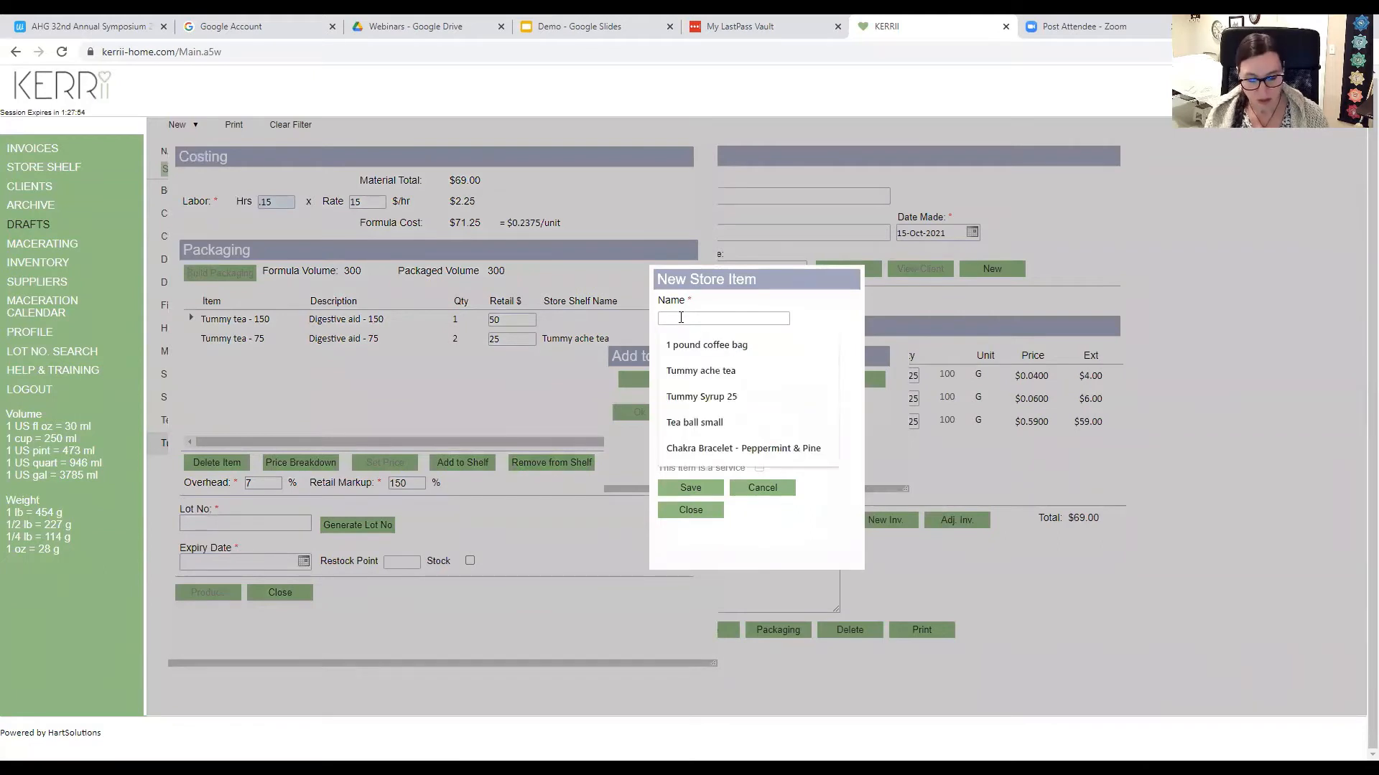
{"action": "type", "text": "Tummy ache tea"}
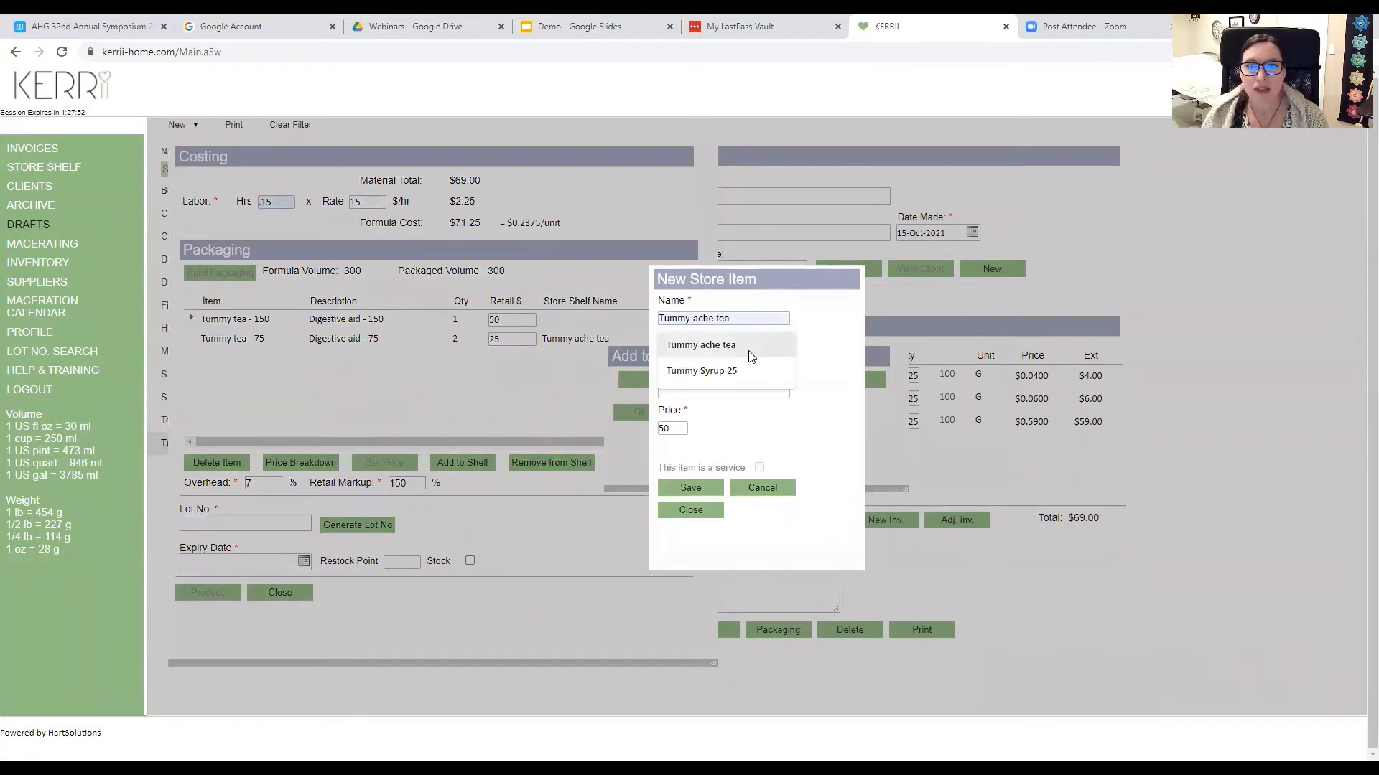
{"action": "left_click", "coordinate": [747, 343]}
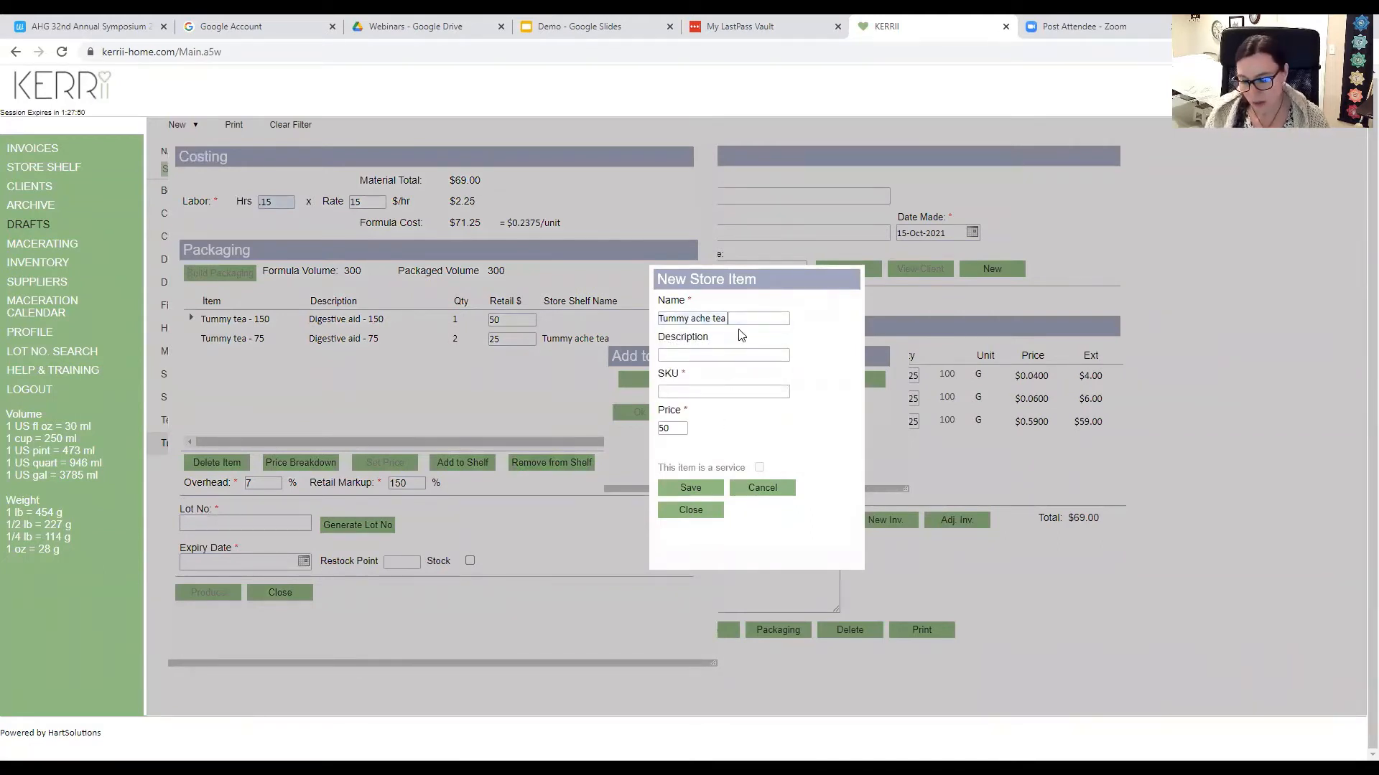
{"action": "type", "text": "150g"}
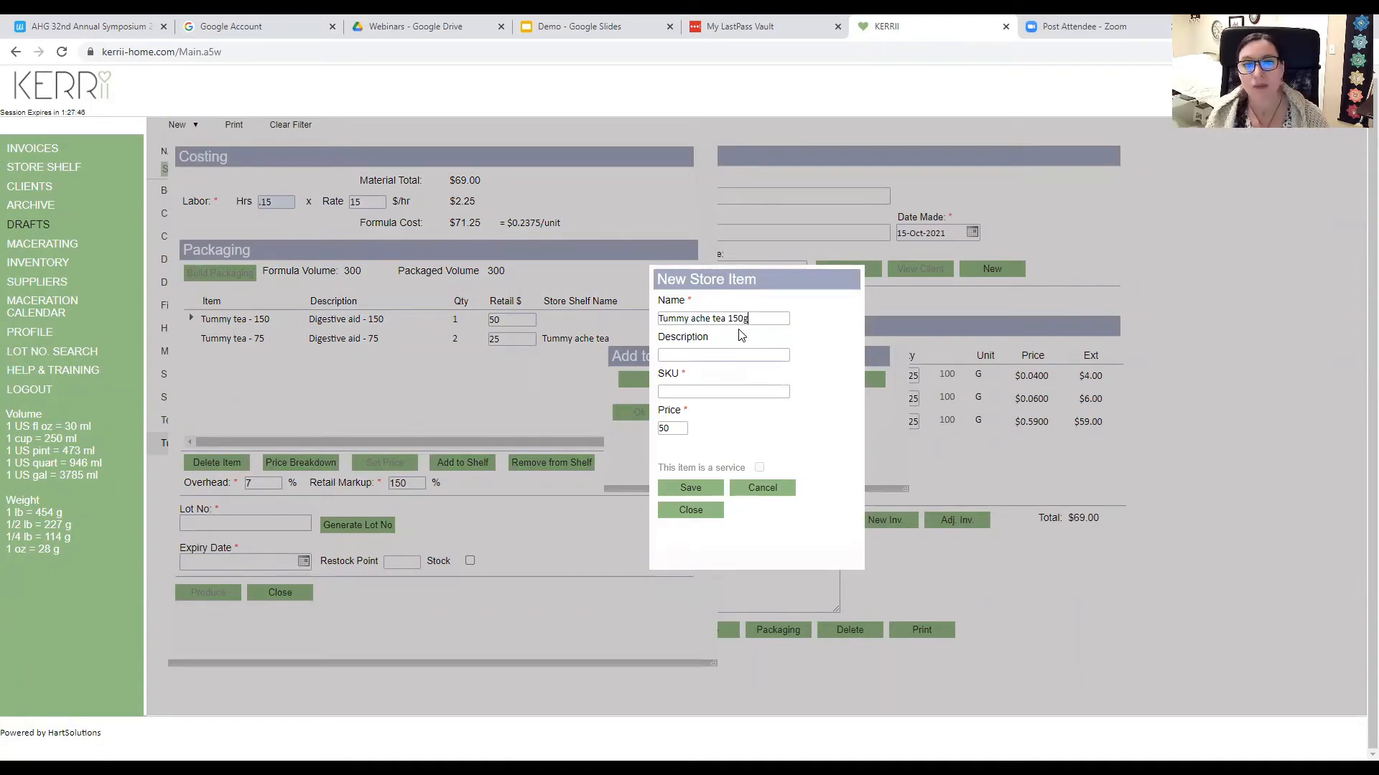
Set the new store item's SKU to TEACHAM150 and save the item.
{"action": "left_click", "coordinate": [697, 391]}
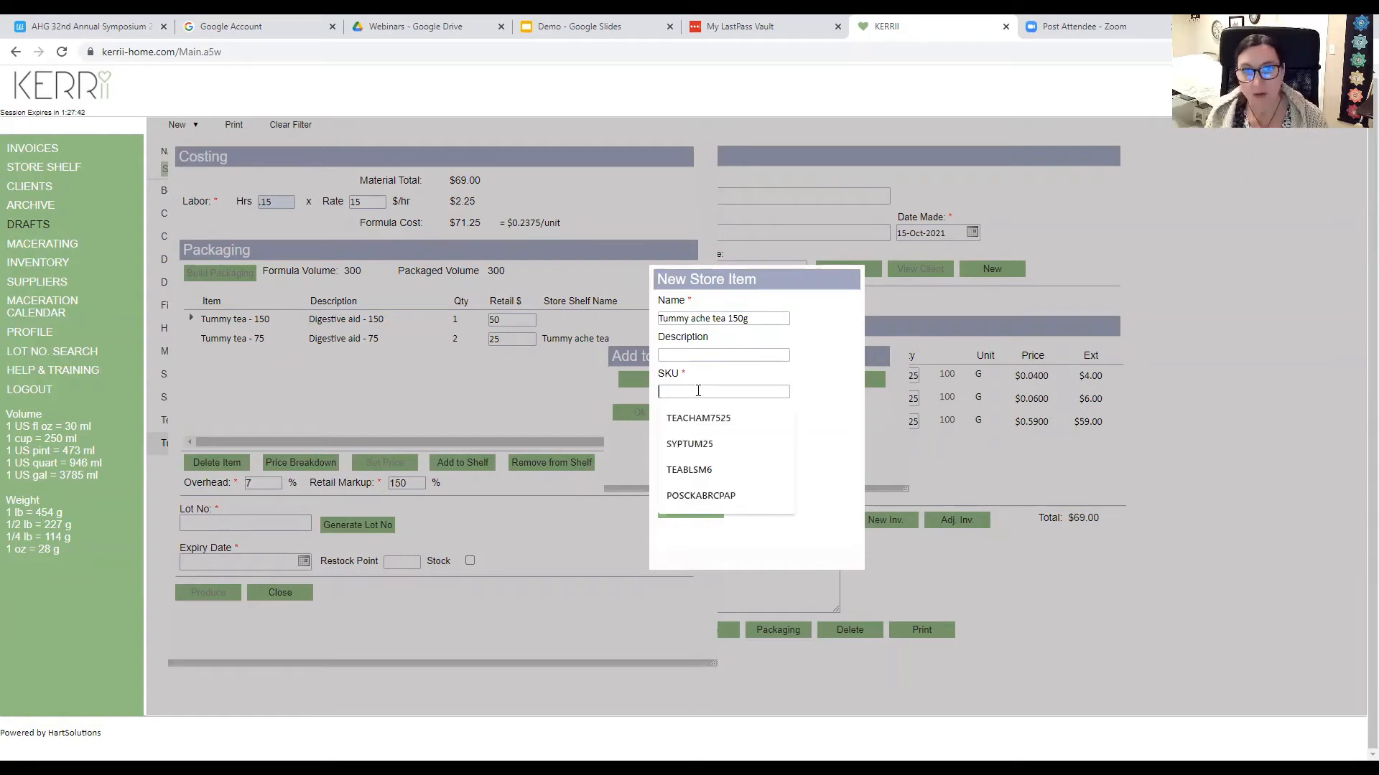
{"action": "type", "text": "TEA"}
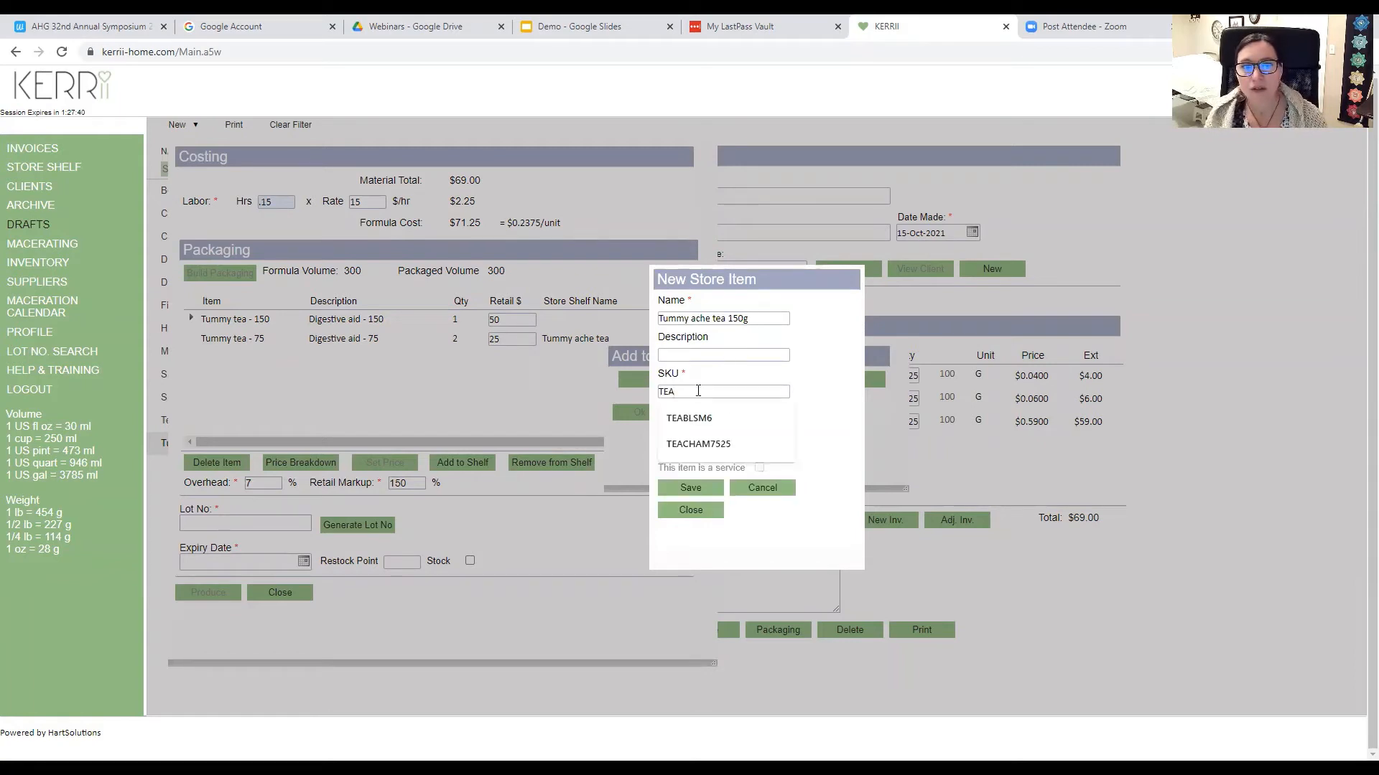
{"action": "type", "text": "CHAM"}
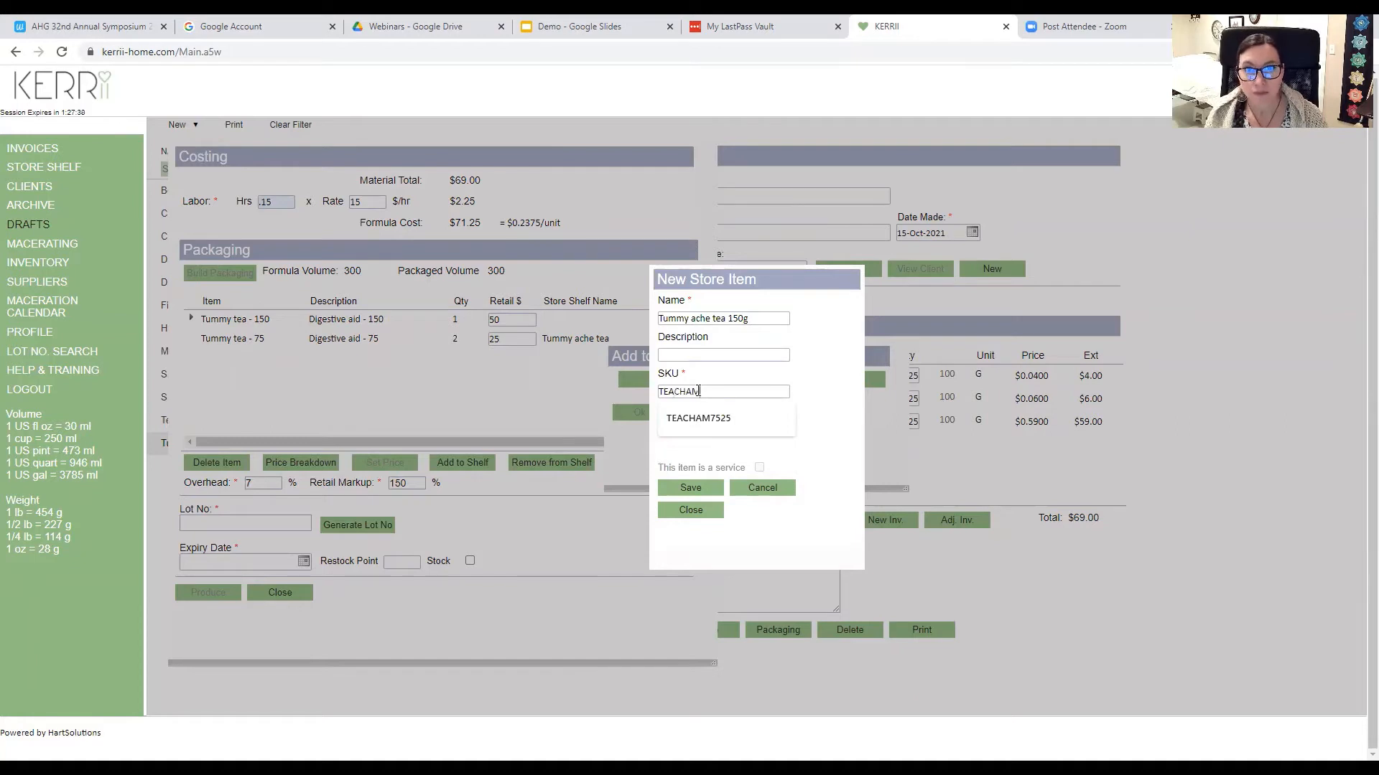
{"action": "type", "text": "150"}
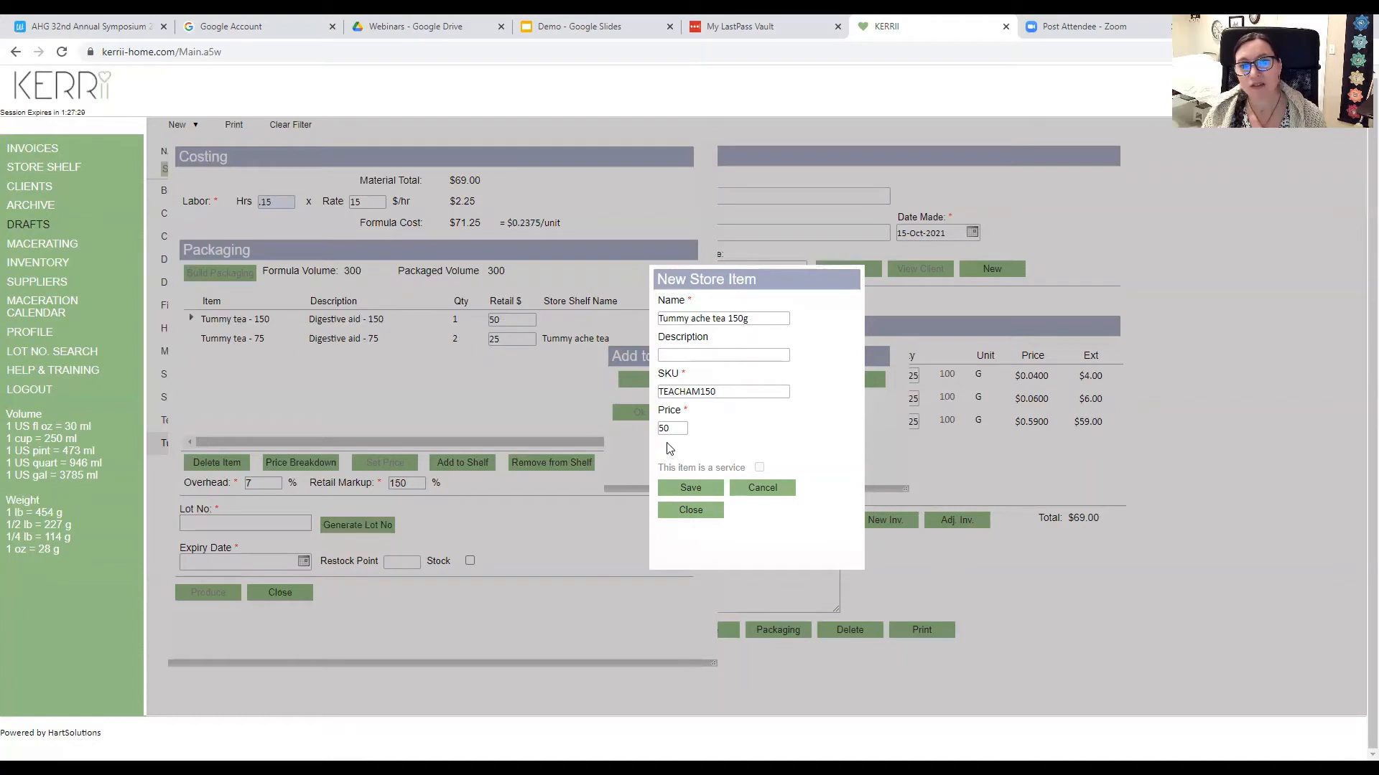
{"action": "left_click", "coordinate": [697, 488]}
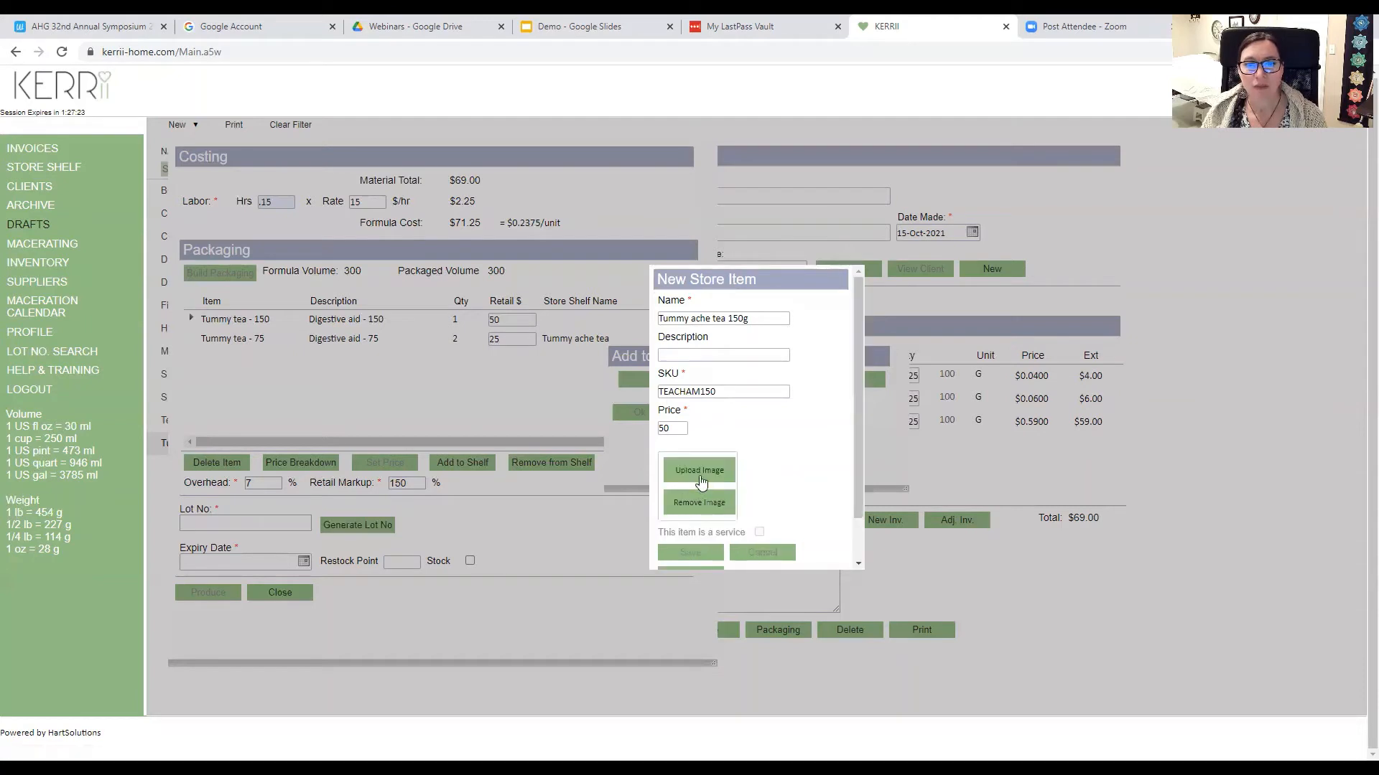
{"action": "left_click", "coordinate": [700, 474]}
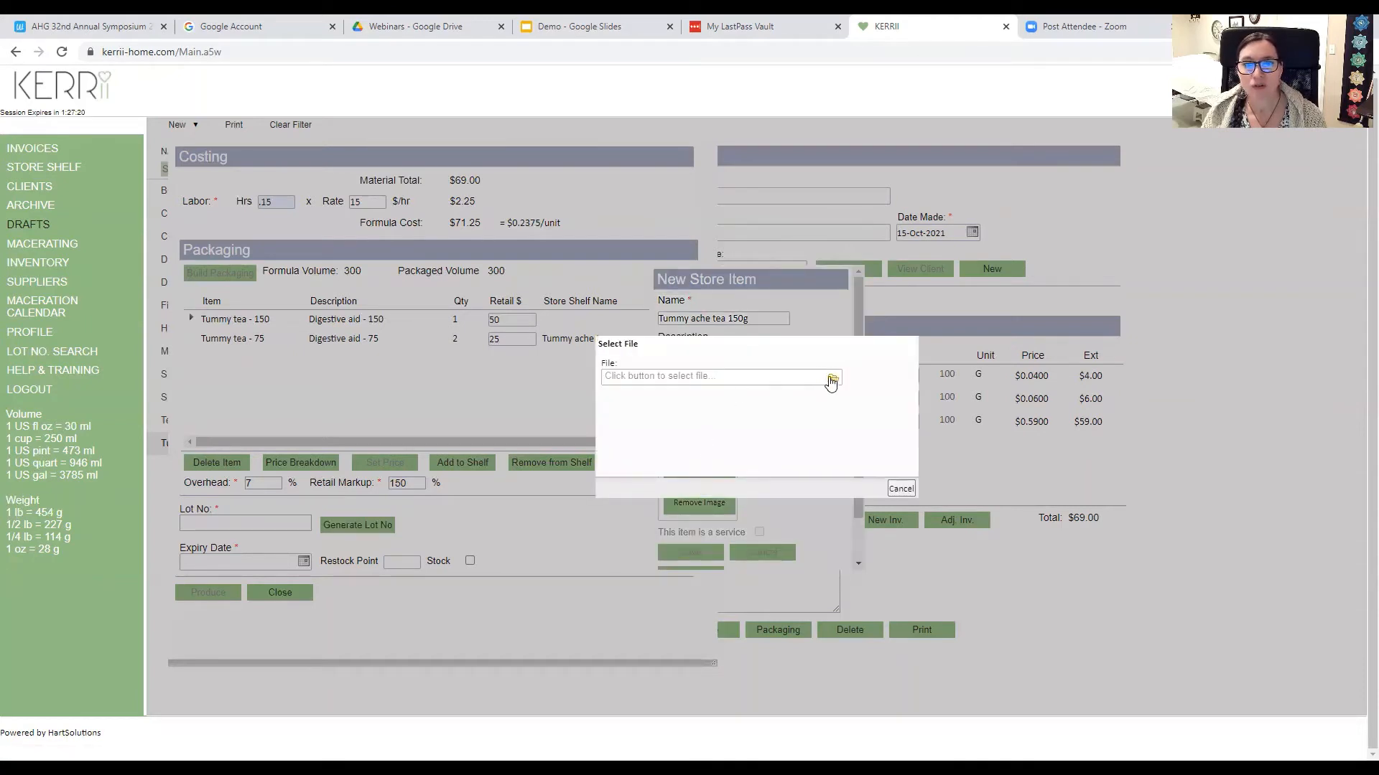
{"action": "left_click", "coordinate": [831, 379]}
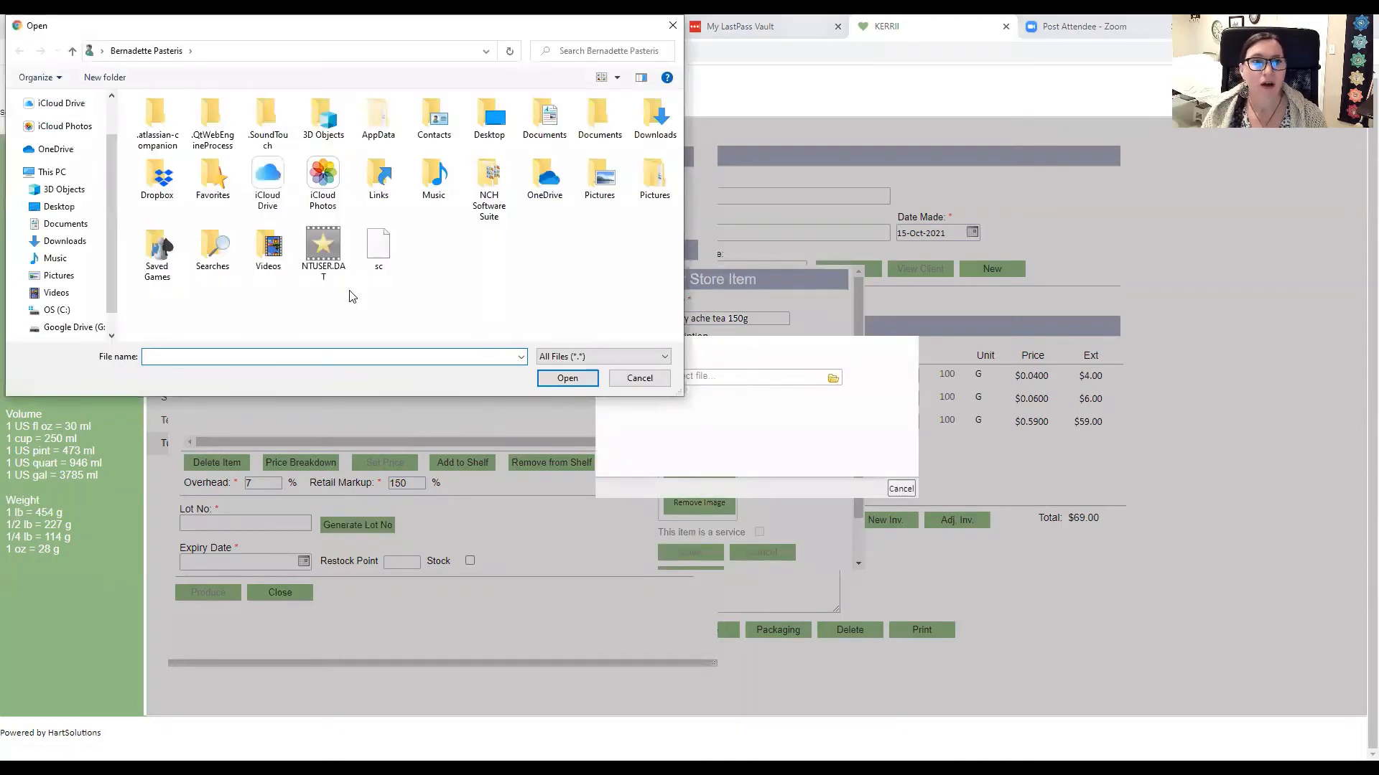
{"action": "left_click", "coordinate": [639, 377]}
{"action": "left_click", "coordinate": [901, 489]}
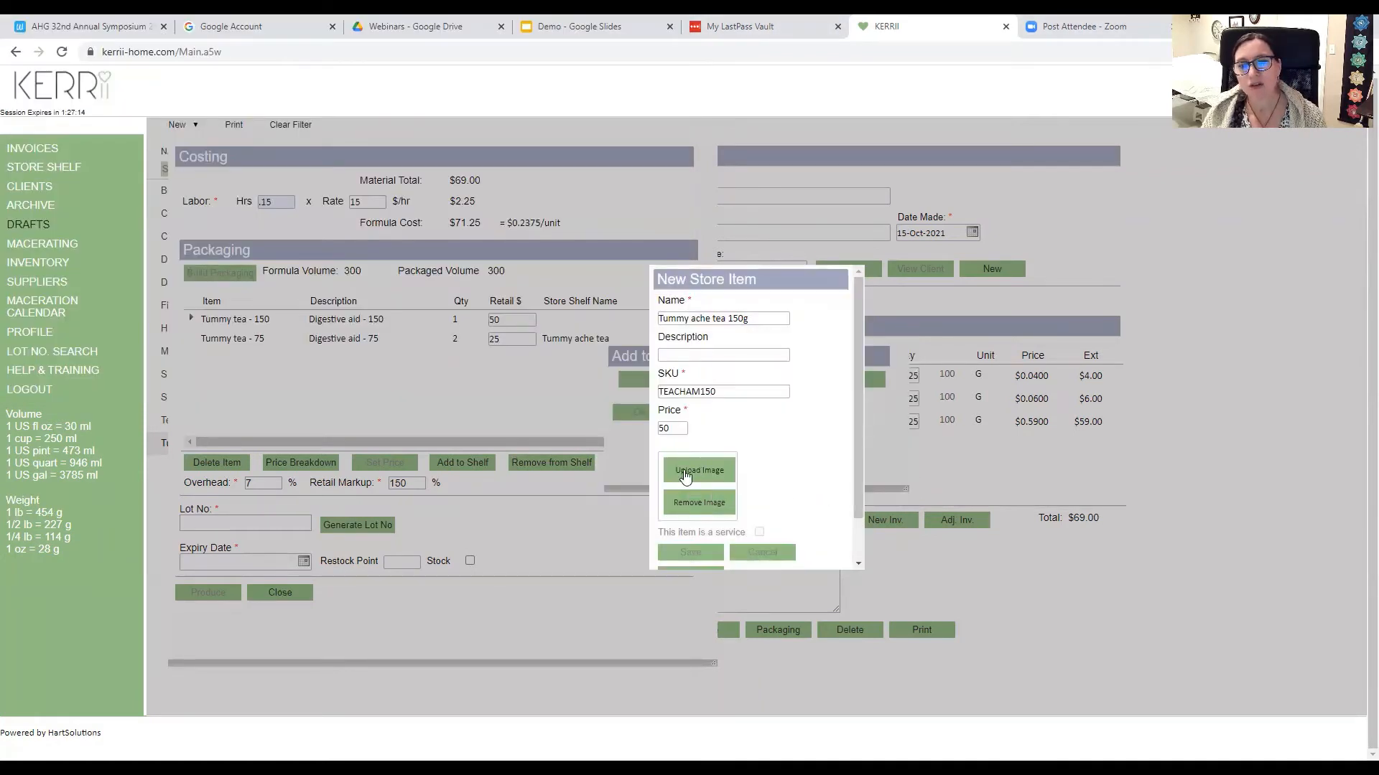
Close the new store item's form and confirm adding Tummy tea - 150 to the shelf as Tummy ache tea 150g.
{"action": "scroll", "coordinate": [686, 475], "scroll_direction": "down", "scroll_amount": 1}
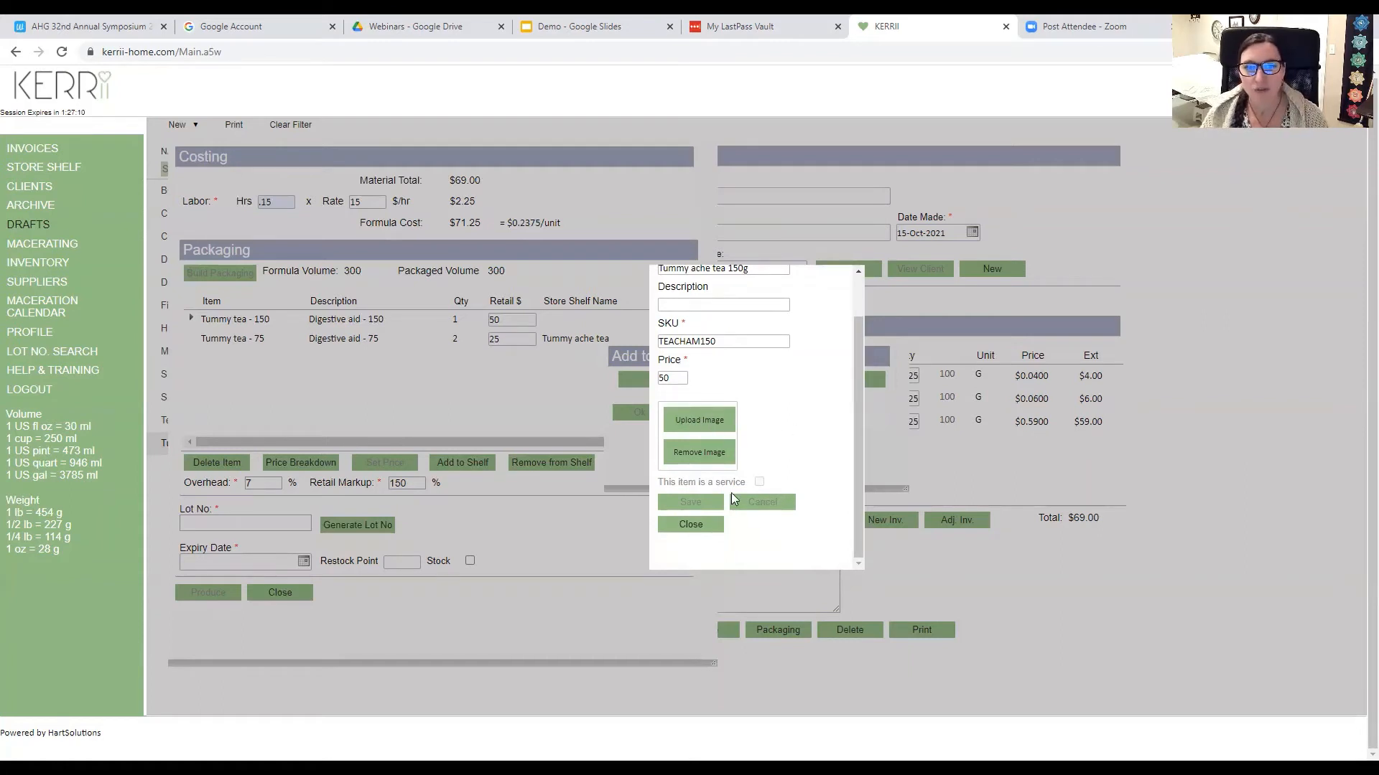
{"action": "left_click", "coordinate": [689, 525]}
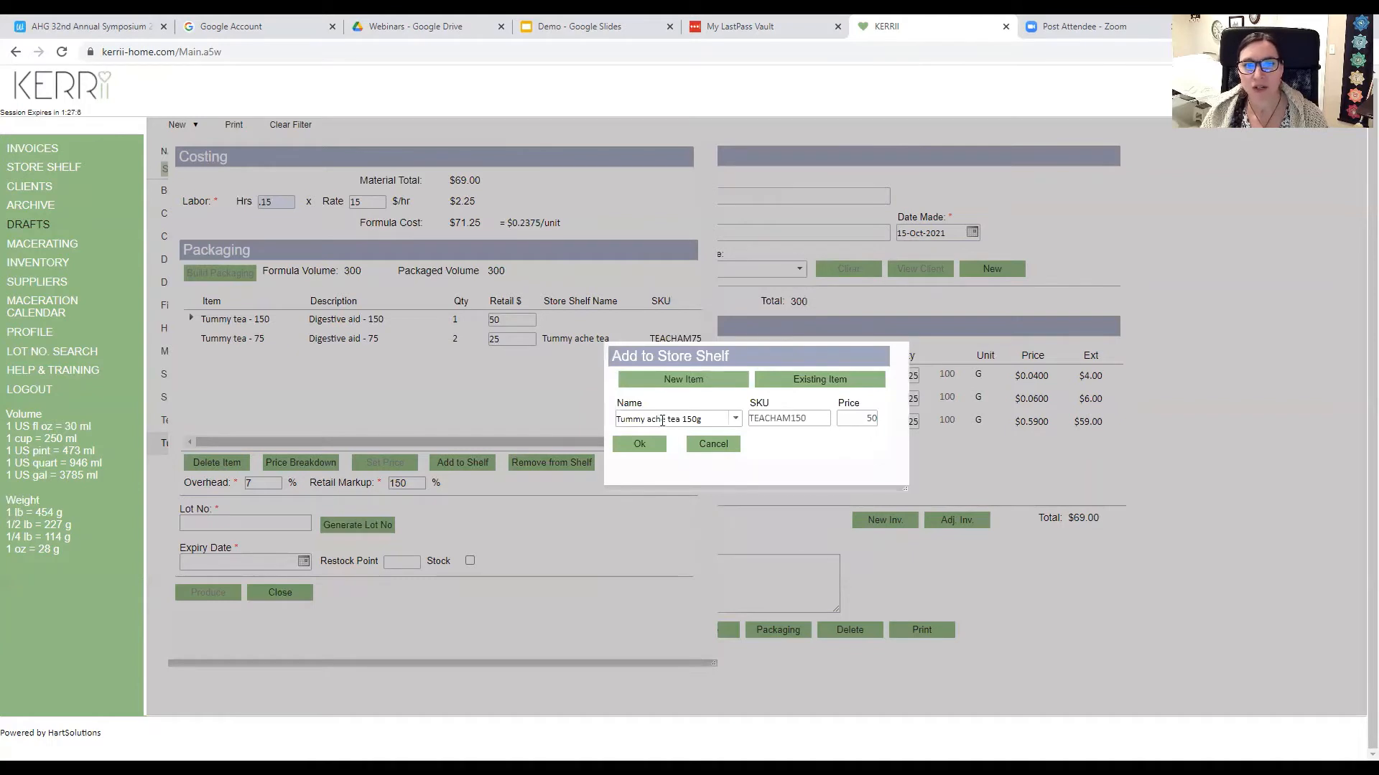
{"action": "left_click", "coordinate": [659, 446]}
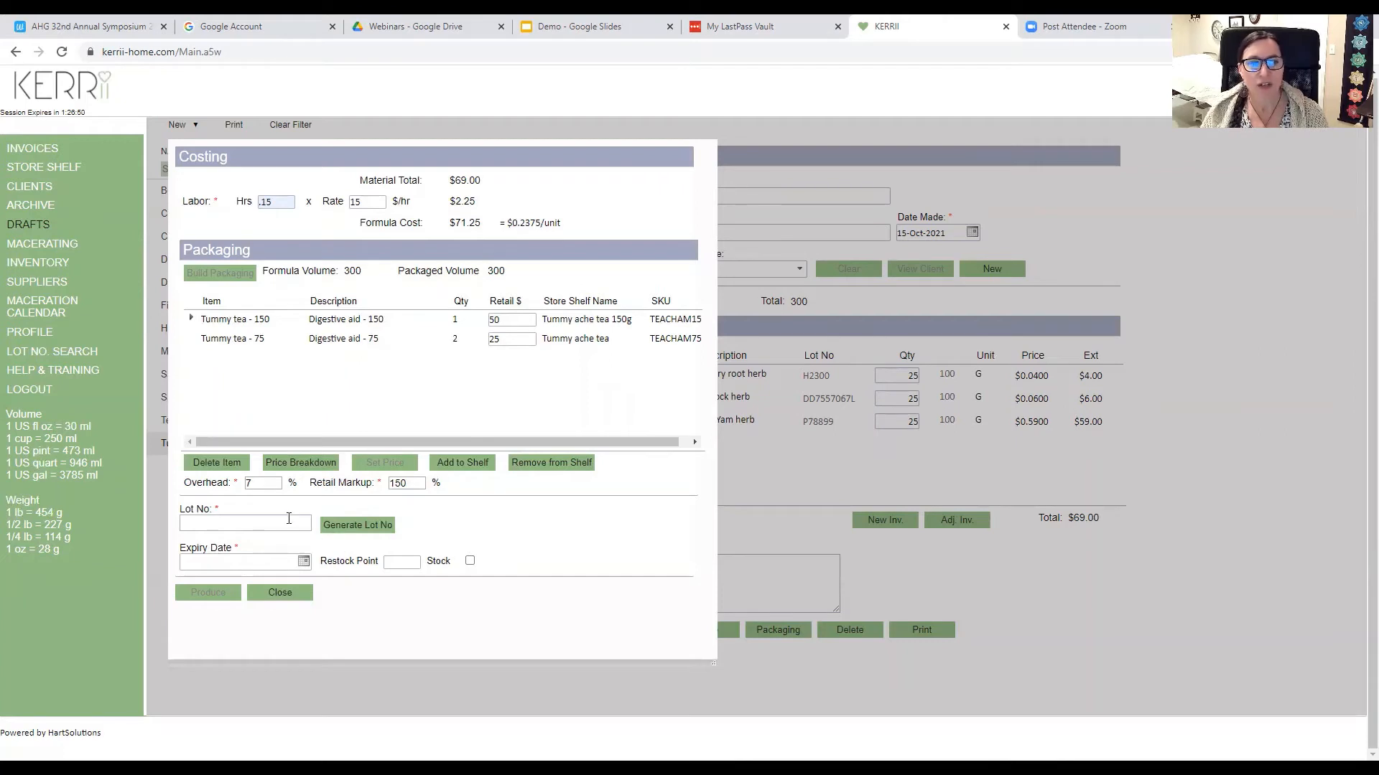
Generate a lot number for the formula and set its expiry date to 11 October 2024.
{"action": "left_click", "coordinate": [349, 527]}
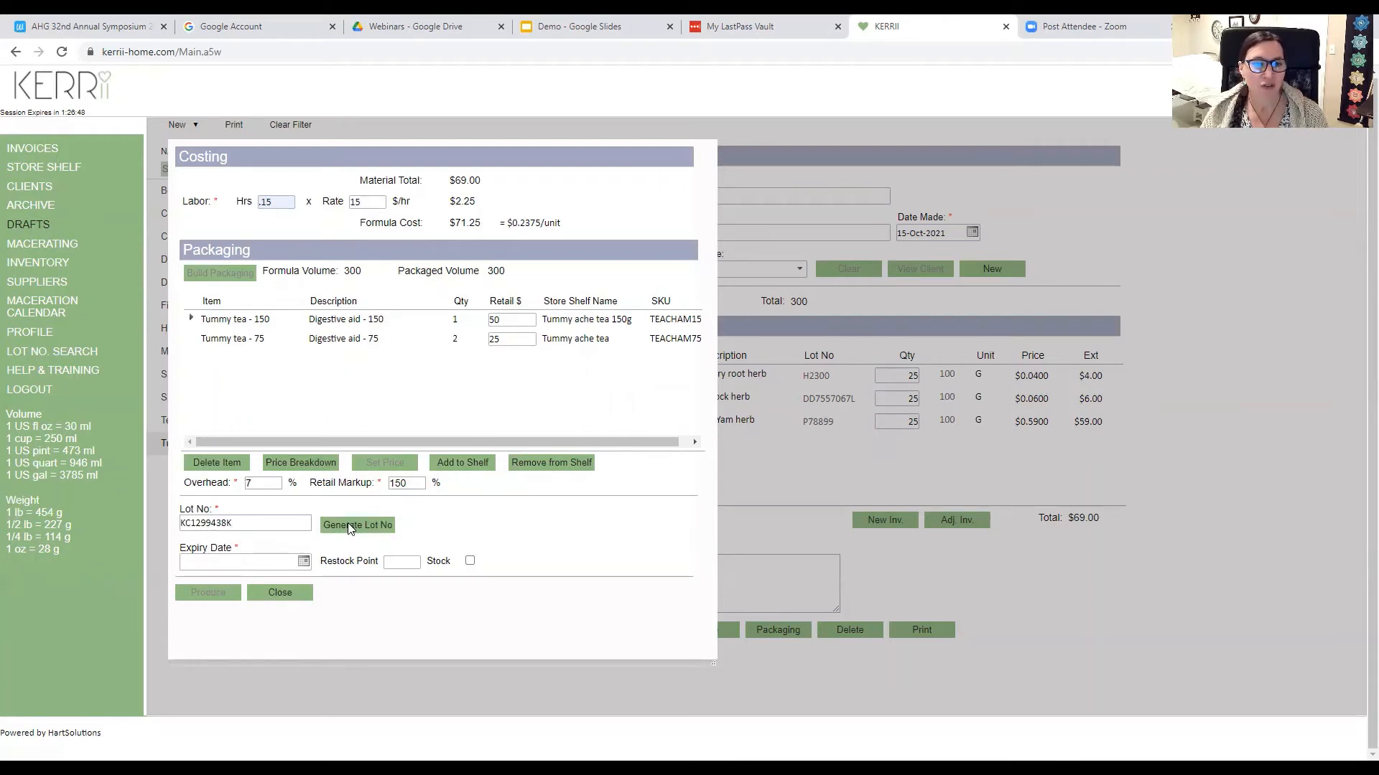
{"action": "left_click", "coordinate": [304, 563]}
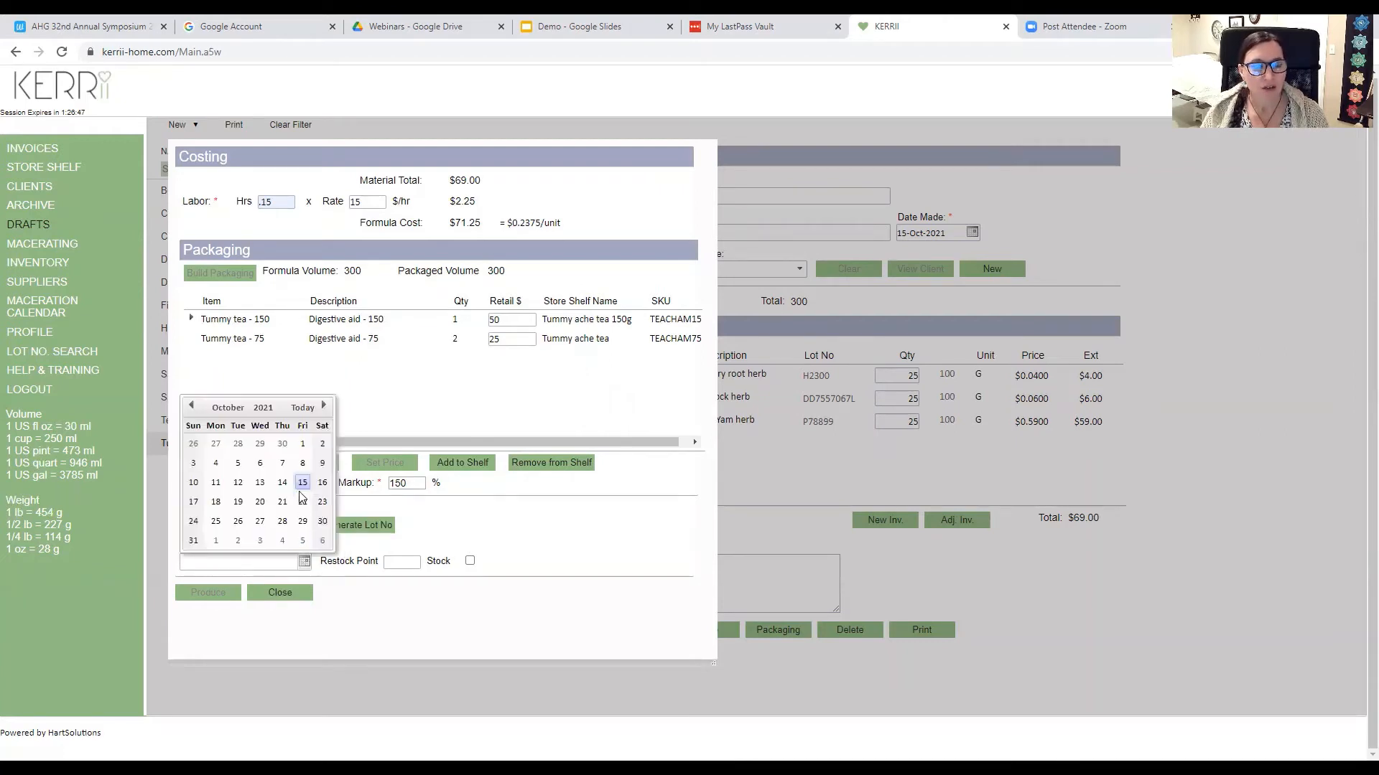
{"action": "left_click", "coordinate": [262, 407]}
{"action": "left_click", "coordinate": [239, 498]}
{"action": "left_click", "coordinate": [302, 464]}
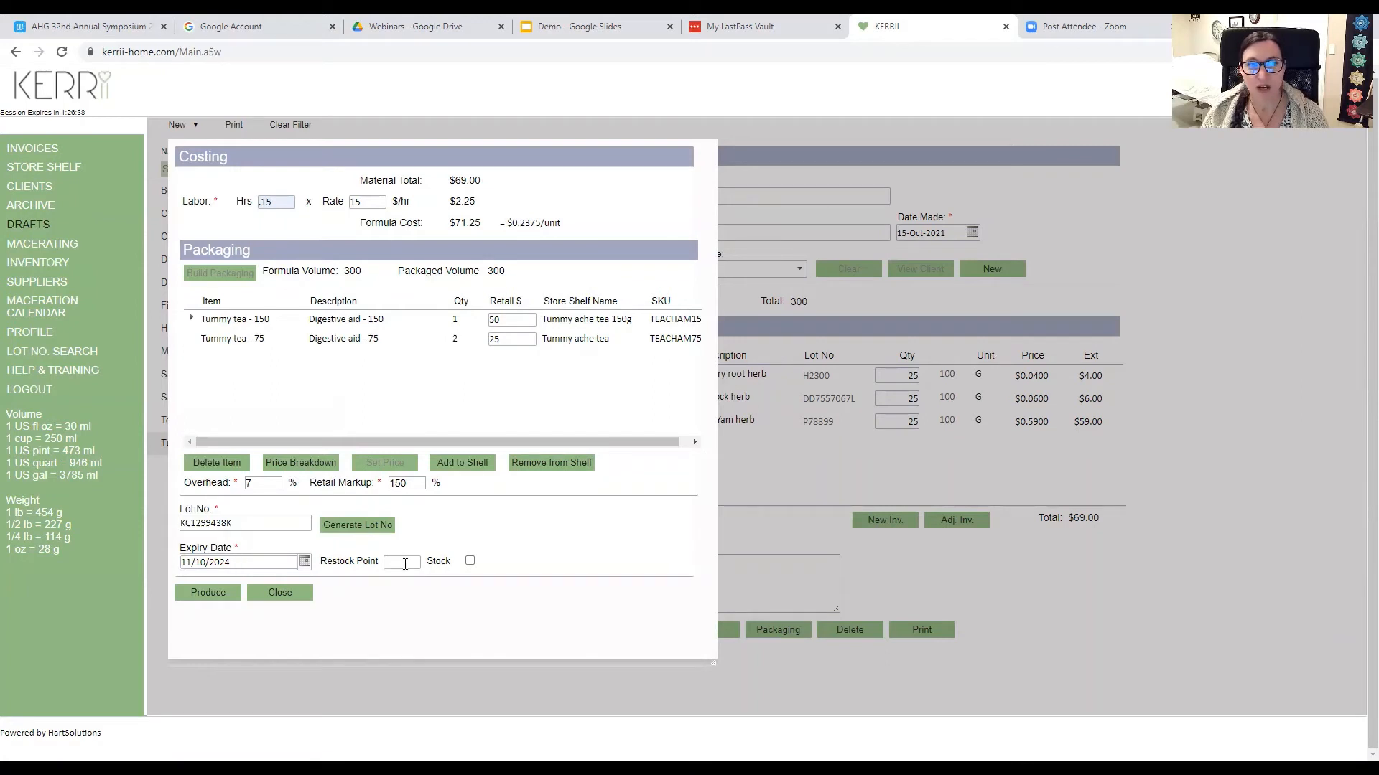
{"action": "left_click", "coordinate": [470, 562]}
{"action": "left_click", "coordinate": [409, 565]}
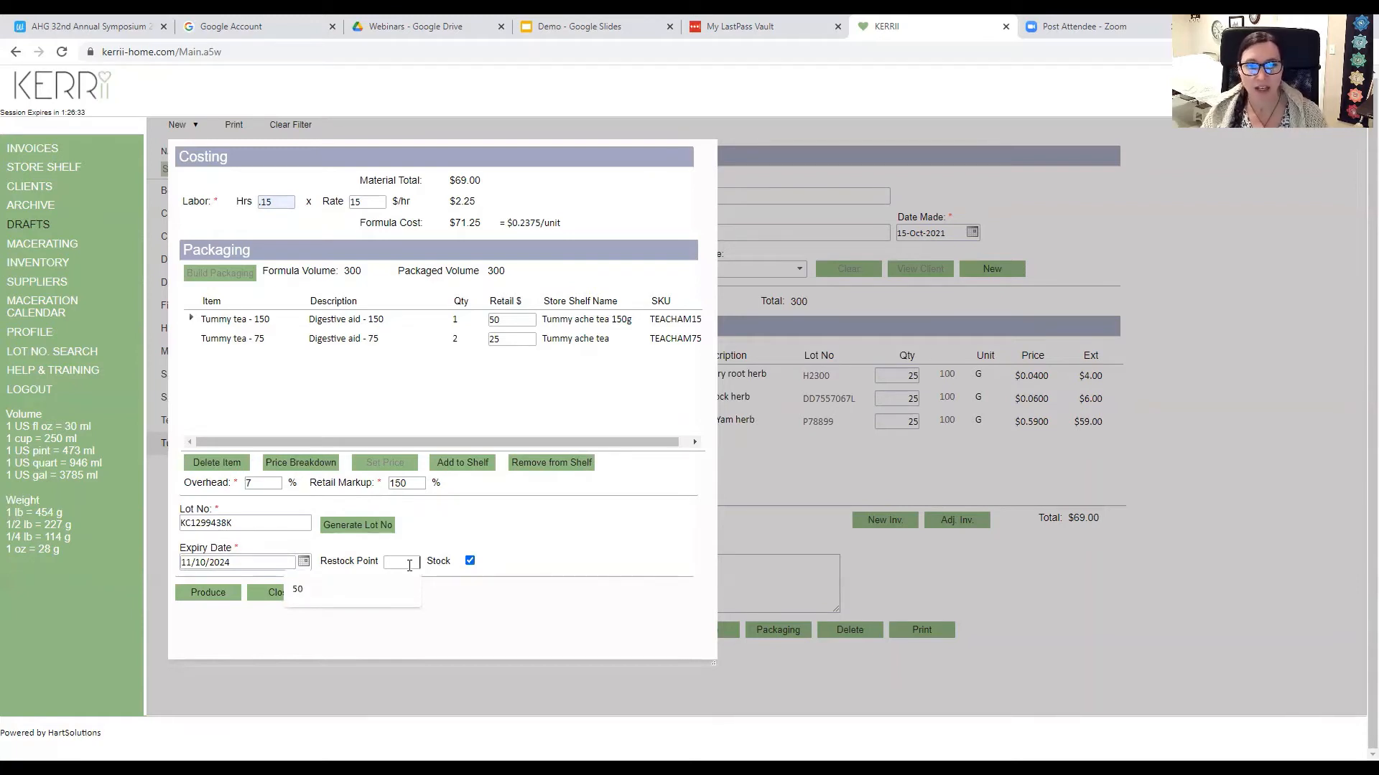
{"action": "left_click", "coordinate": [470, 563]}
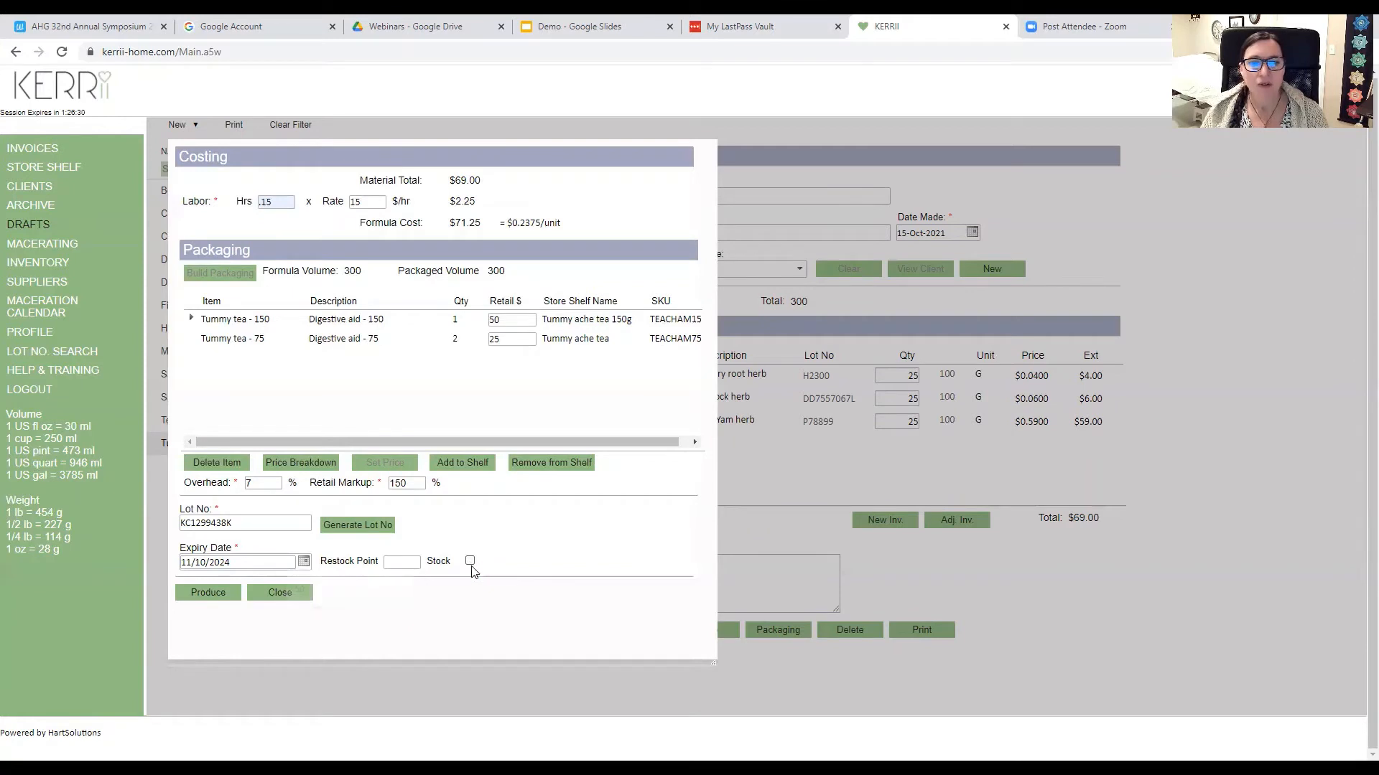
Produce the formula and confirm subtracting its items from inventory.
{"action": "left_click", "coordinate": [204, 593]}
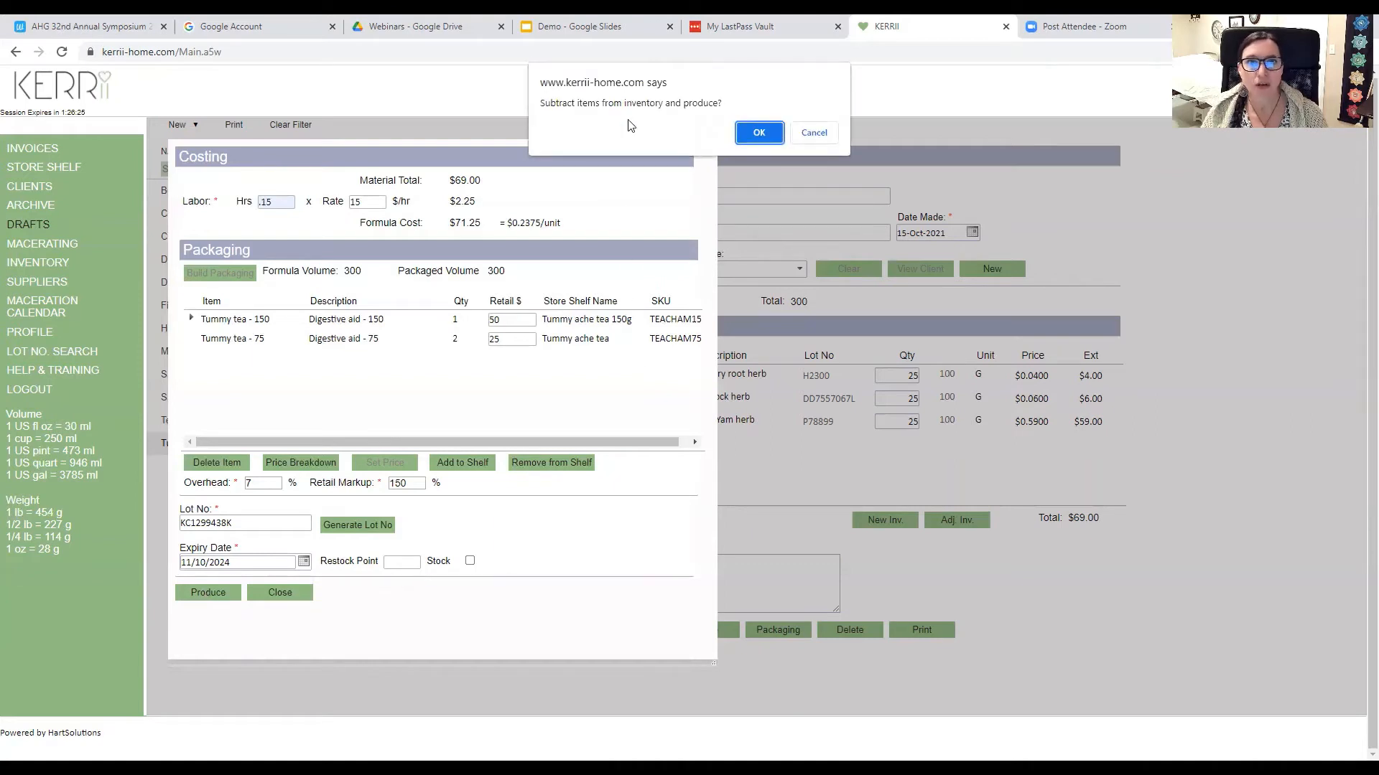
{"action": "left_click", "coordinate": [759, 132]}
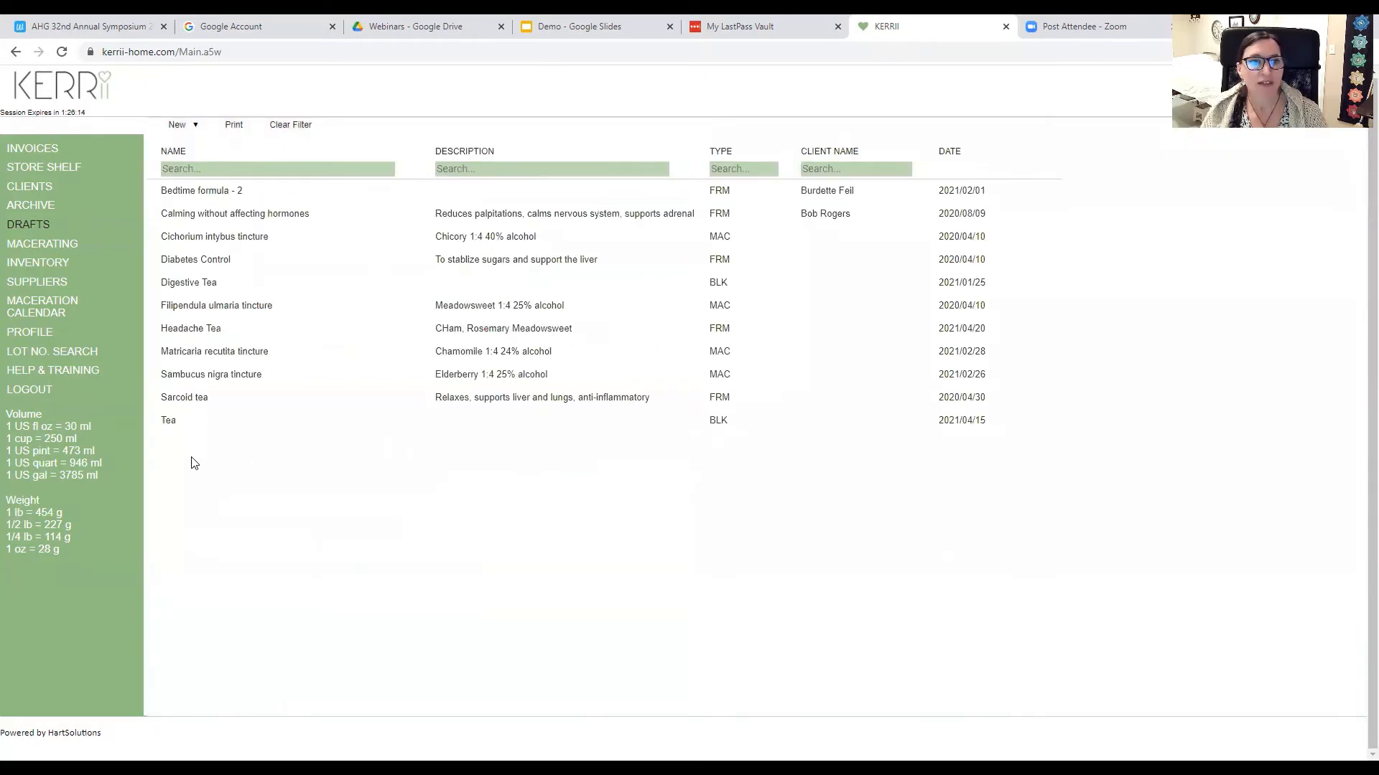
Search the inventory's item names for "tummy" to check the produced tea packages.
{"action": "left_click", "coordinate": [37, 262]}
{"action": "left_click", "coordinate": [219, 169]}
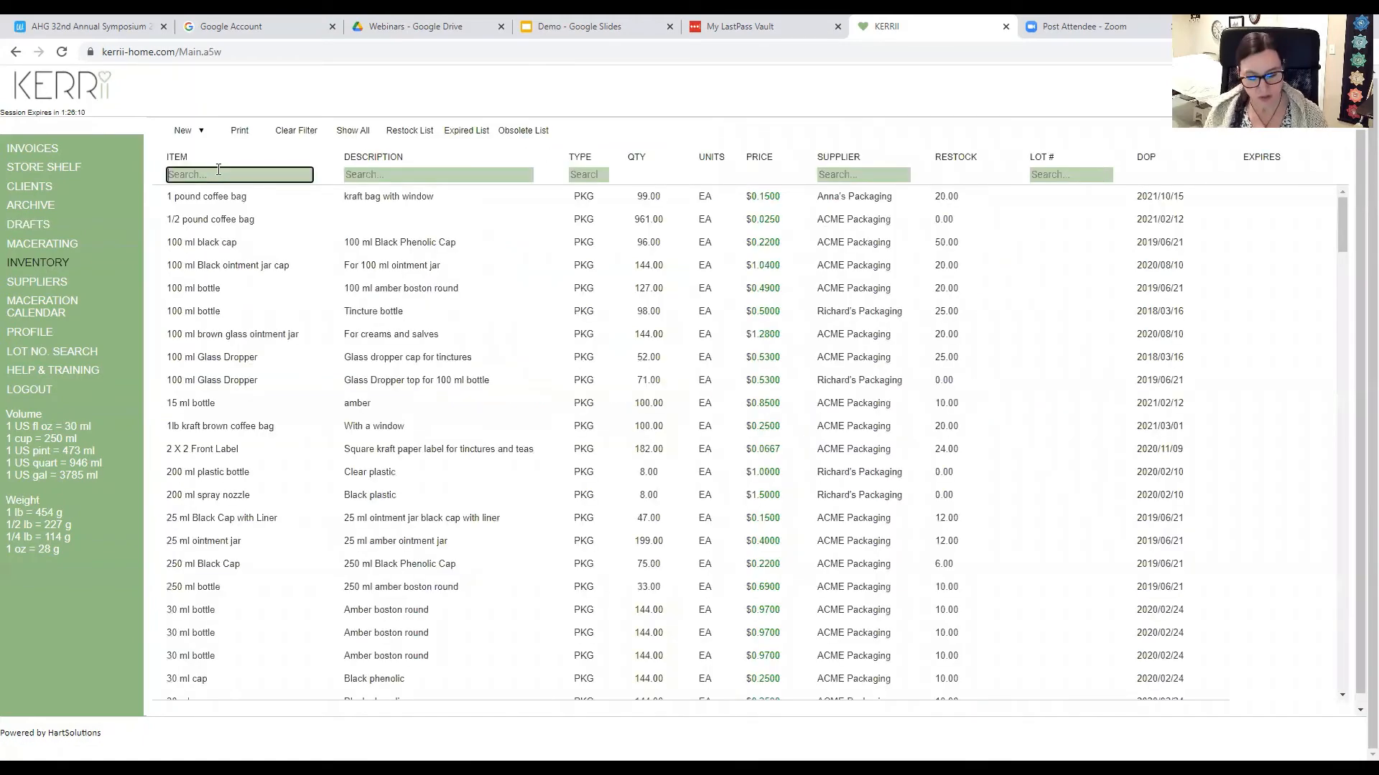
{"action": "type", "text": "tummhy"}
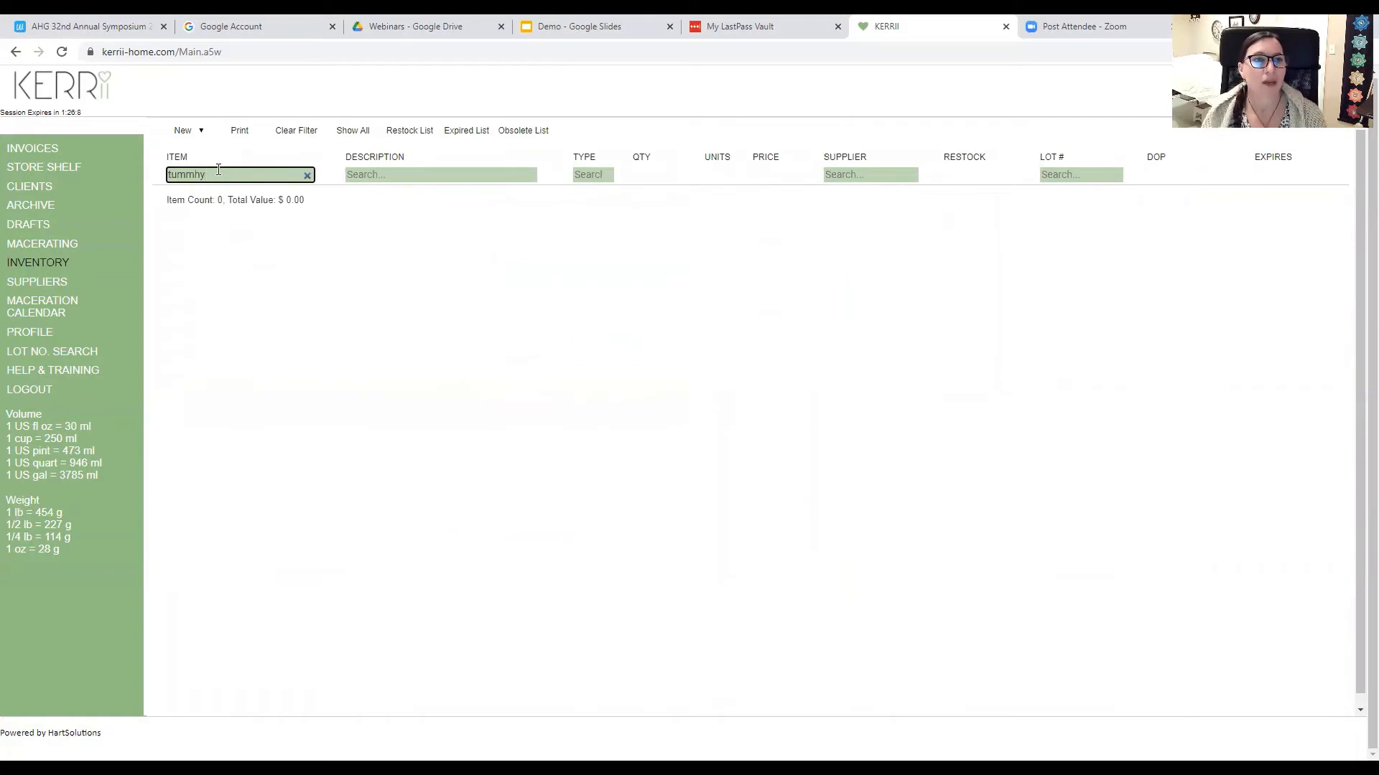
{"action": "double_click", "coordinate": [174, 175]}
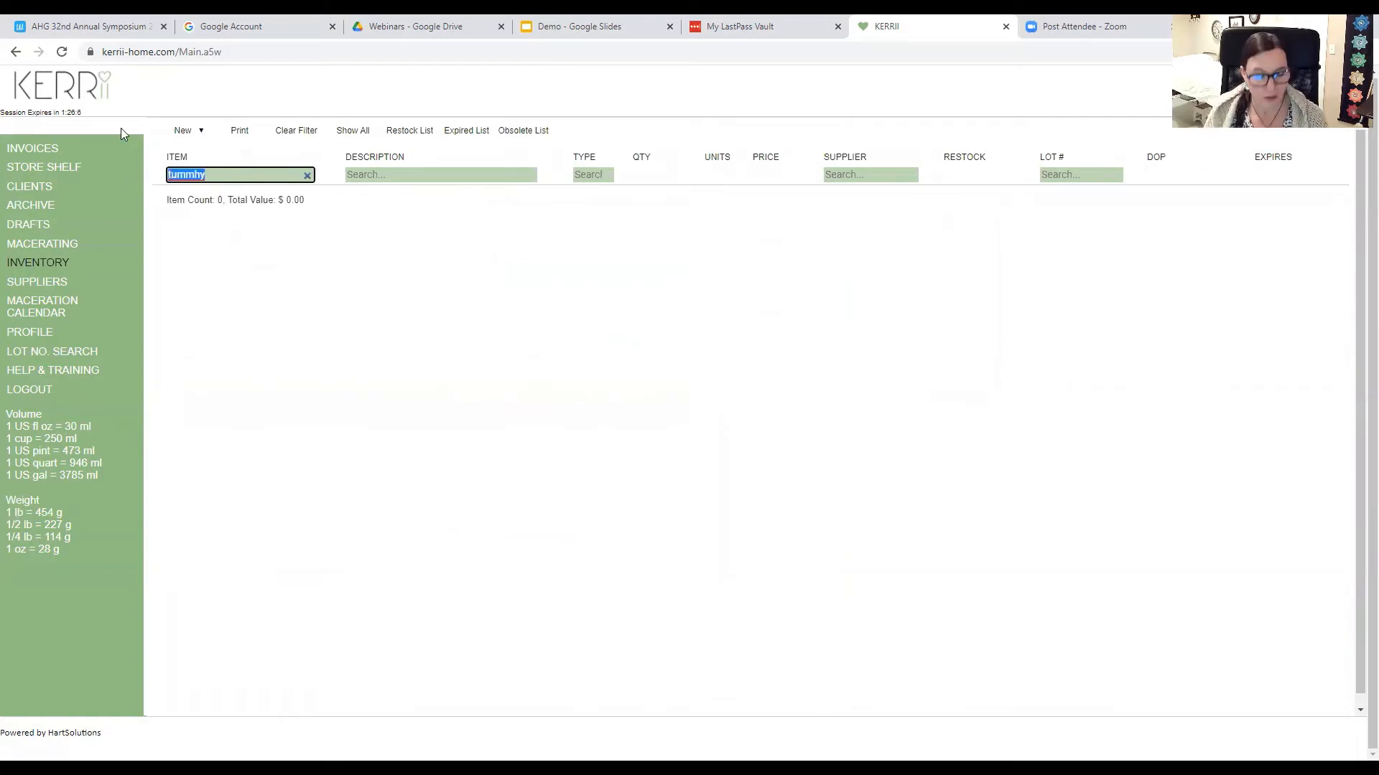
{"action": "type", "text": "tummy"}
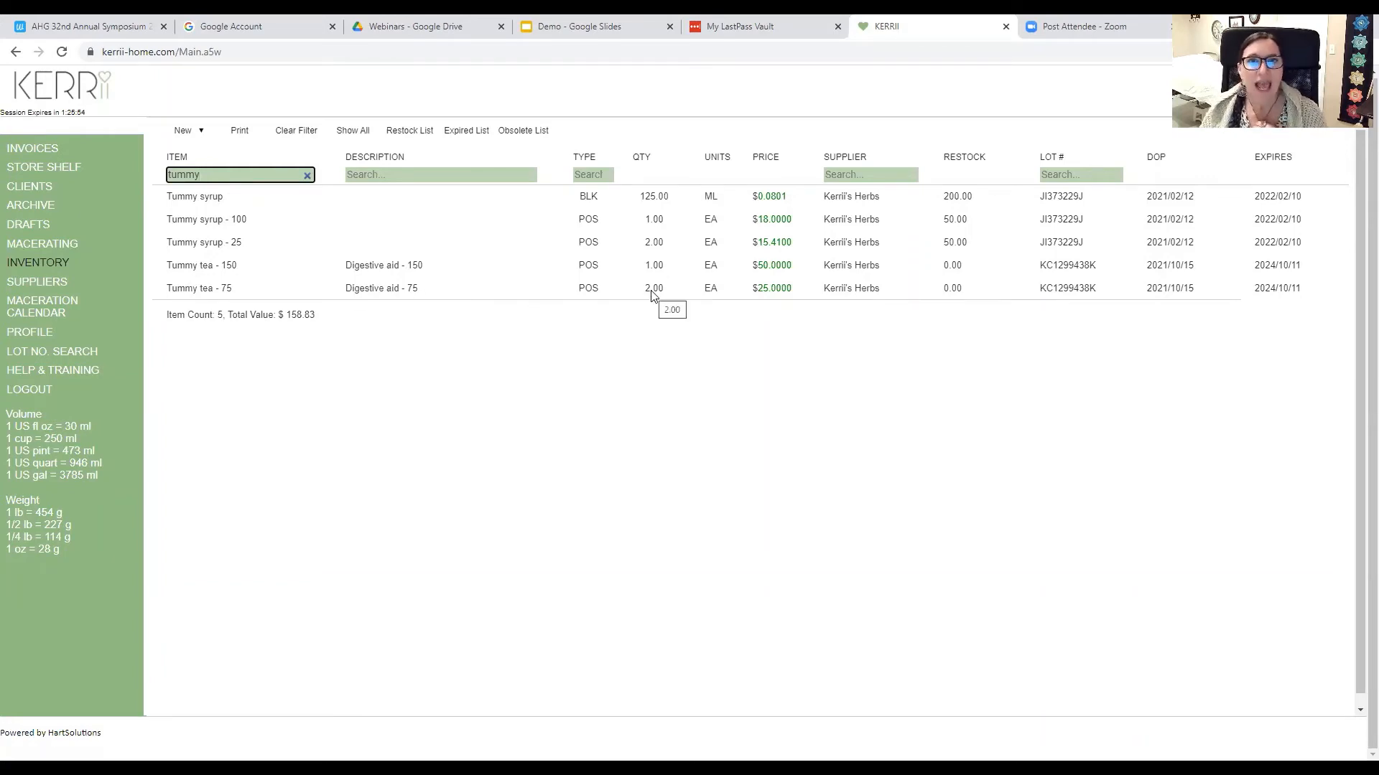
View the store shelf and open the details of the Tummy ache tea item.
{"action": "left_click", "coordinate": [53, 166]}
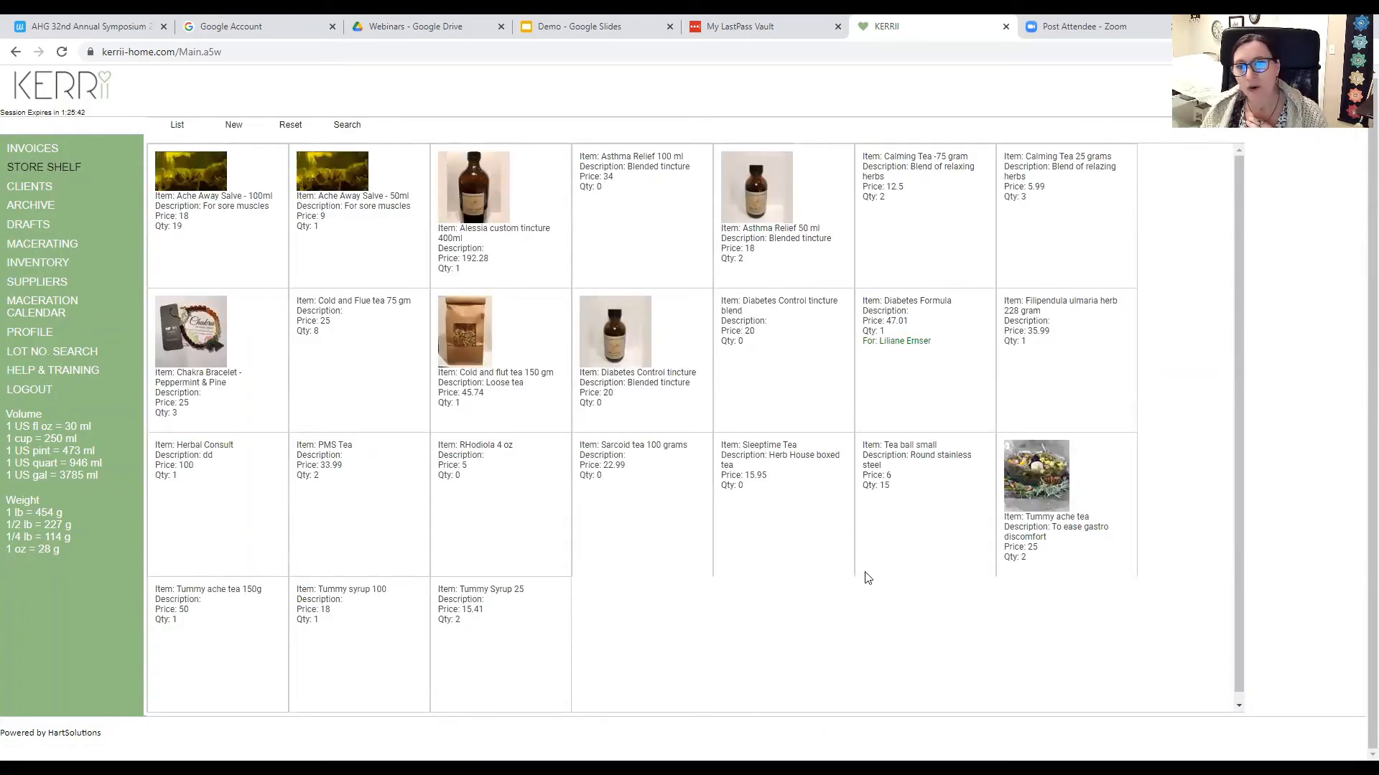
{"action": "left_click", "coordinate": [1045, 480]}
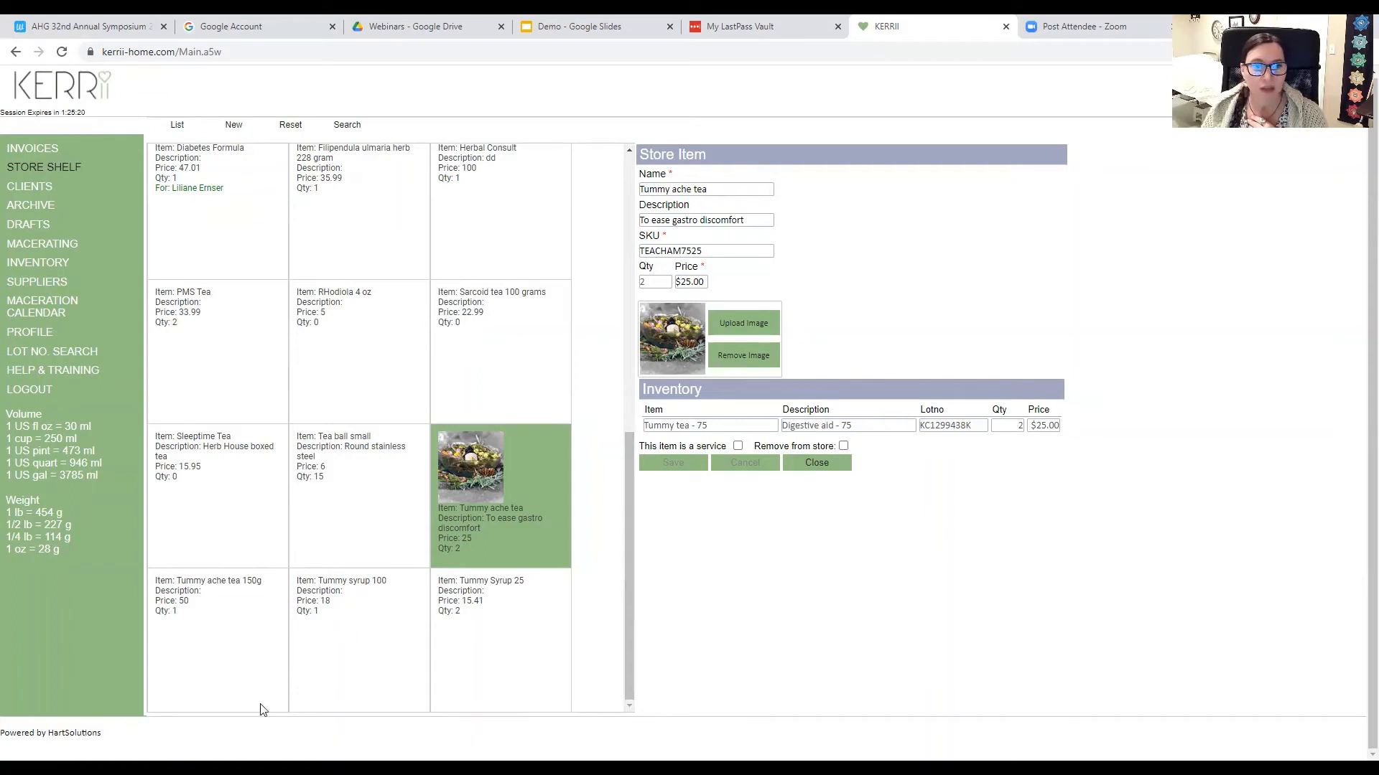
View the details of the Tummy ache tea 150g store item and display the store shelf as a list.
{"action": "left_click", "coordinate": [206, 601]}
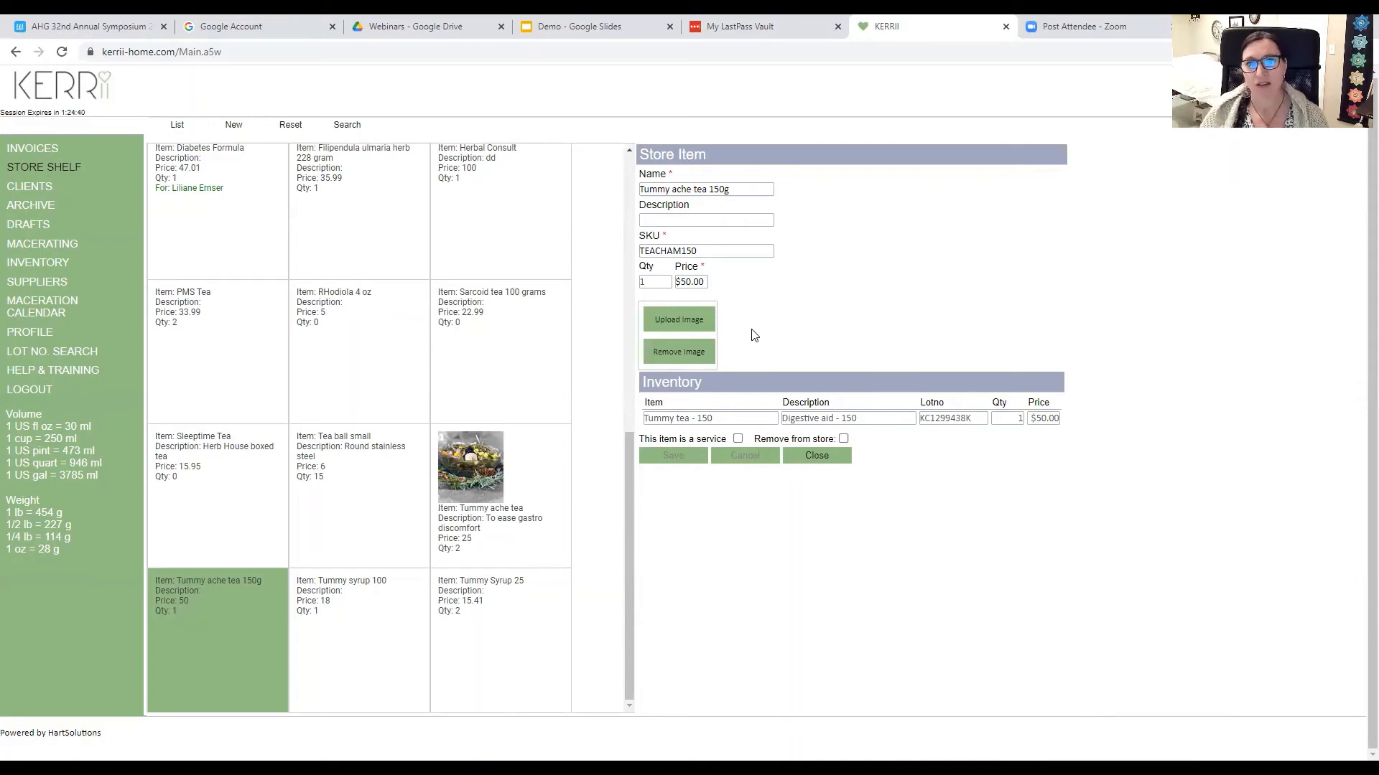
{"action": "left_click", "coordinate": [817, 457]}
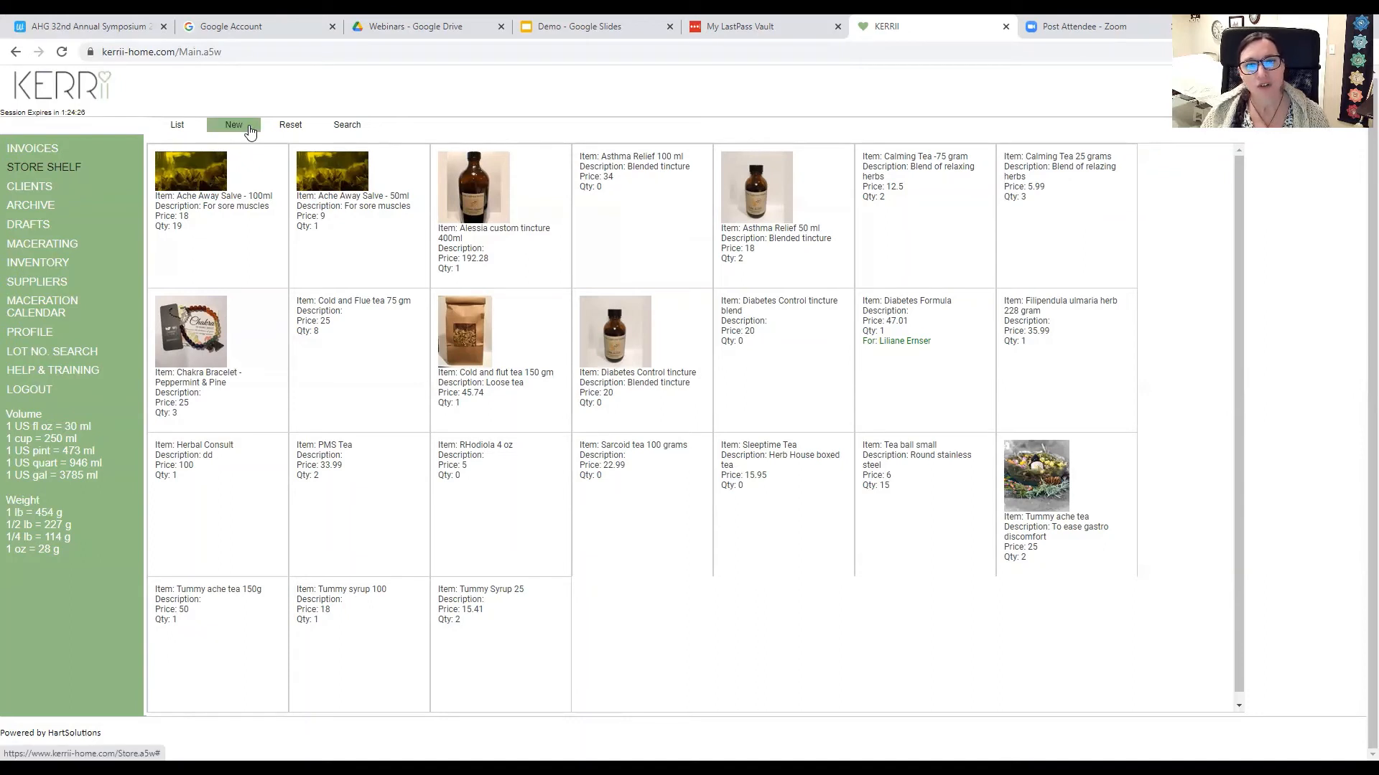
{"action": "left_click", "coordinate": [249, 129]}
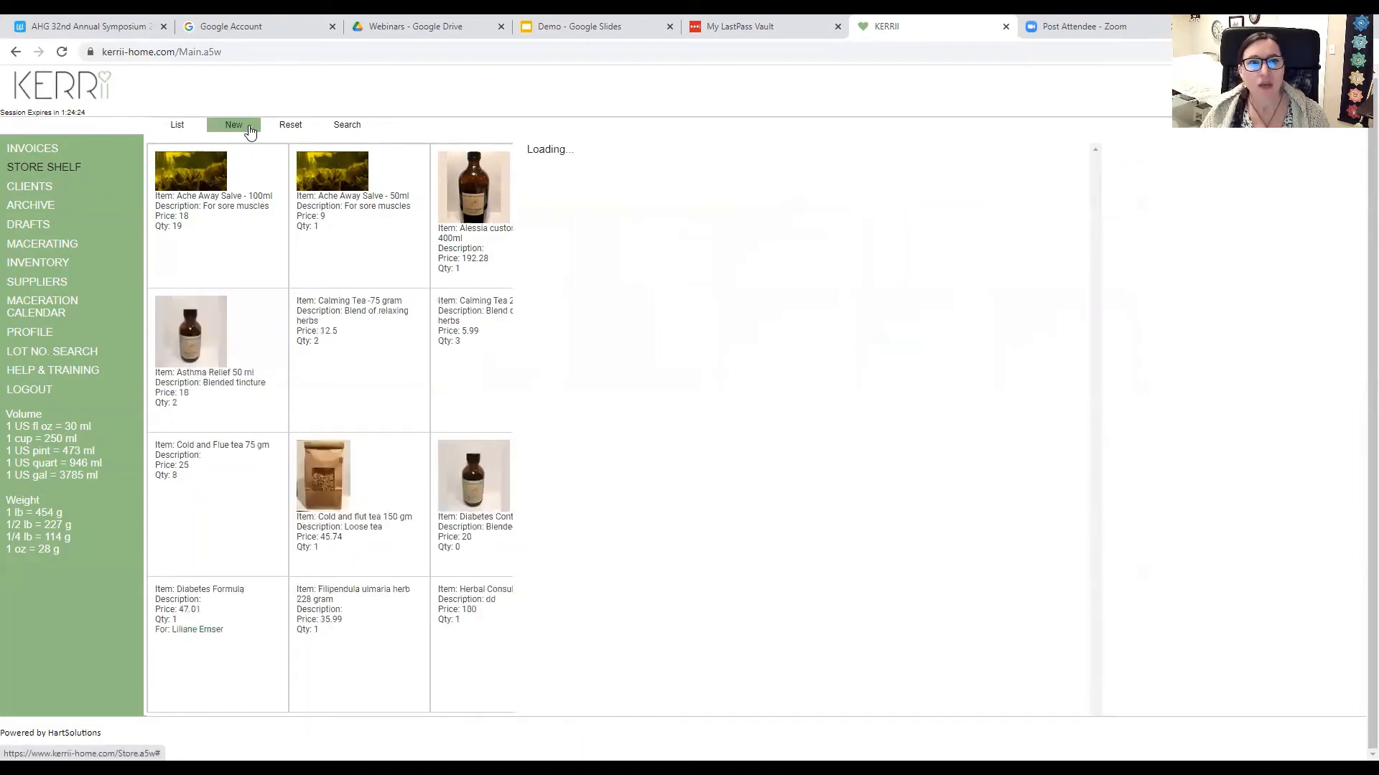
{"action": "left_click", "coordinate": [198, 135]}
{"action": "left_click", "coordinate": [935, 335]}
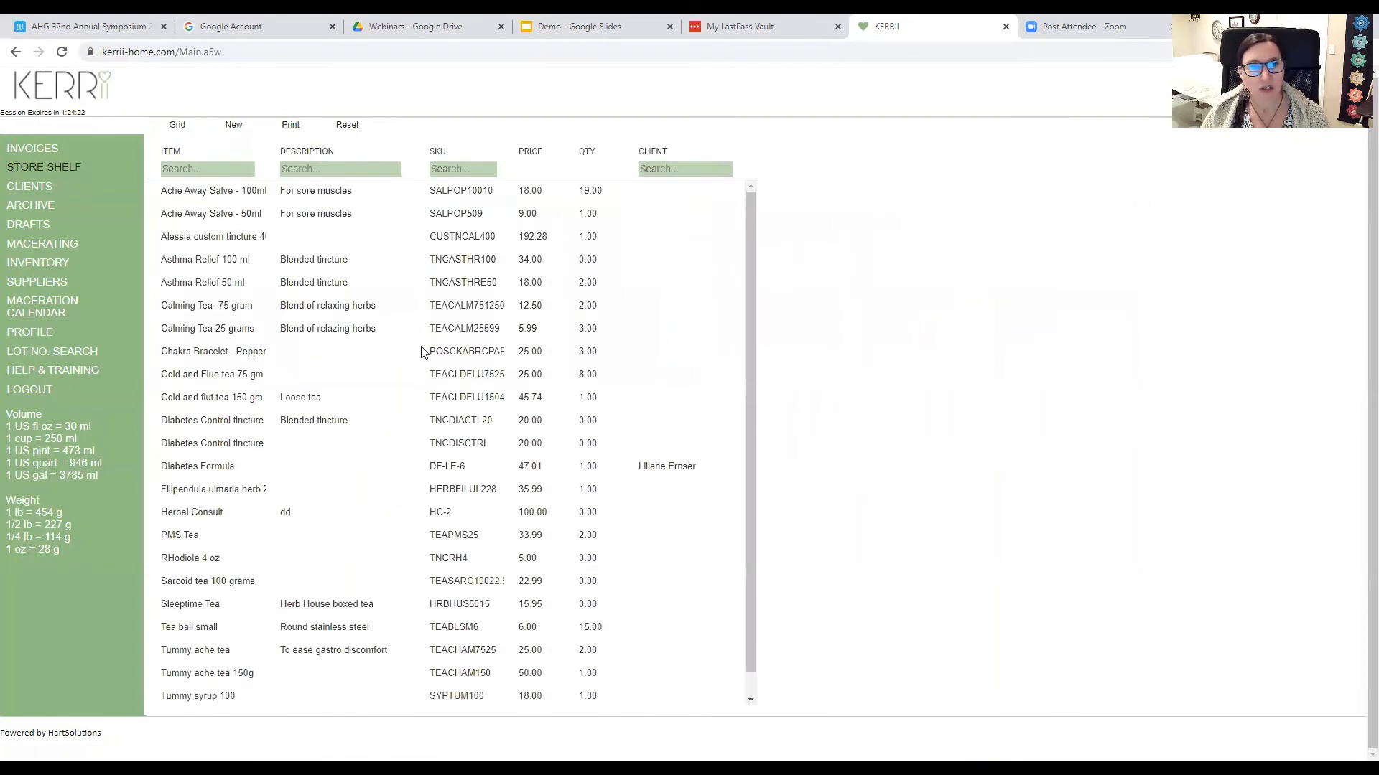
Open the Herbal Consult service item, clear its description, and close the item without saving.
{"action": "left_click", "coordinate": [199, 519]}
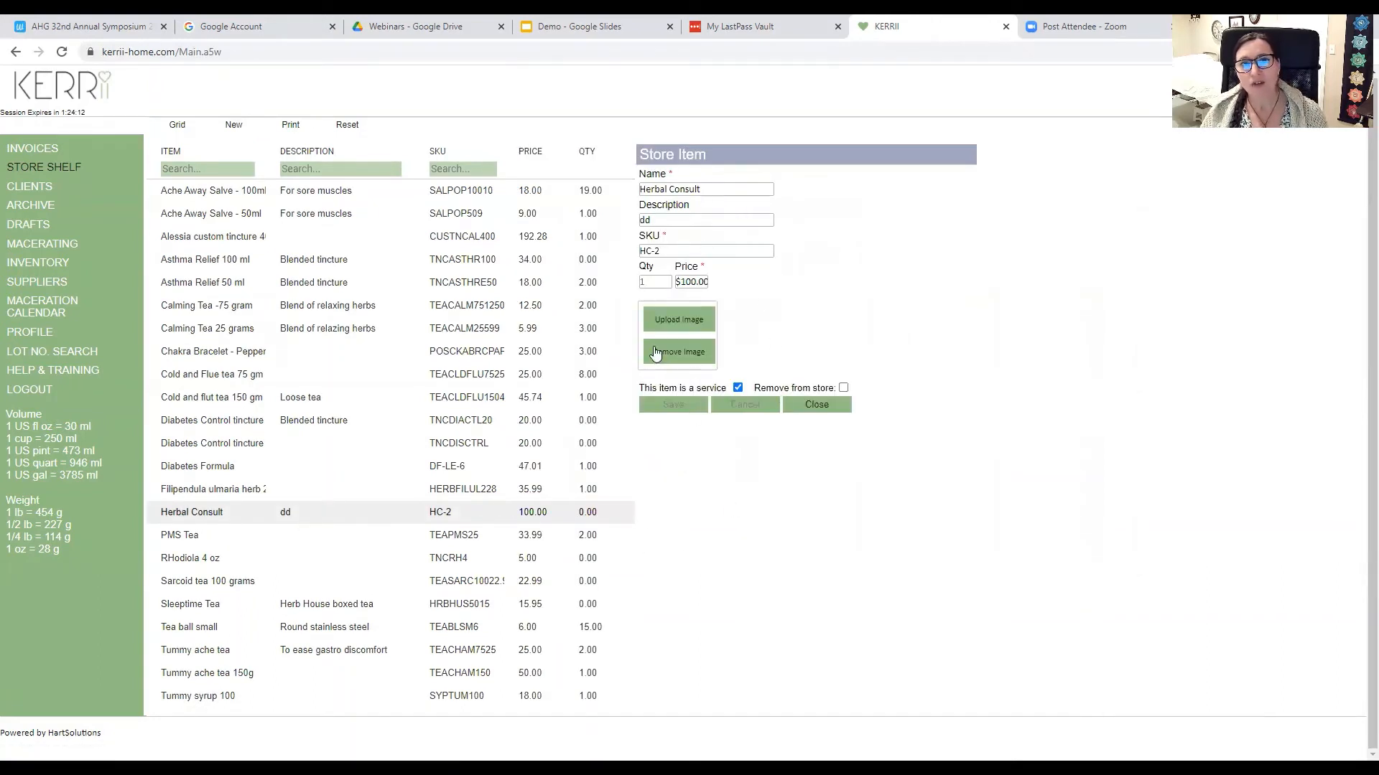
{"action": "left_click", "coordinate": [662, 217]}
{"action": "key", "text": "BackSpace"}
{"action": "key", "text": "BackSpace"}
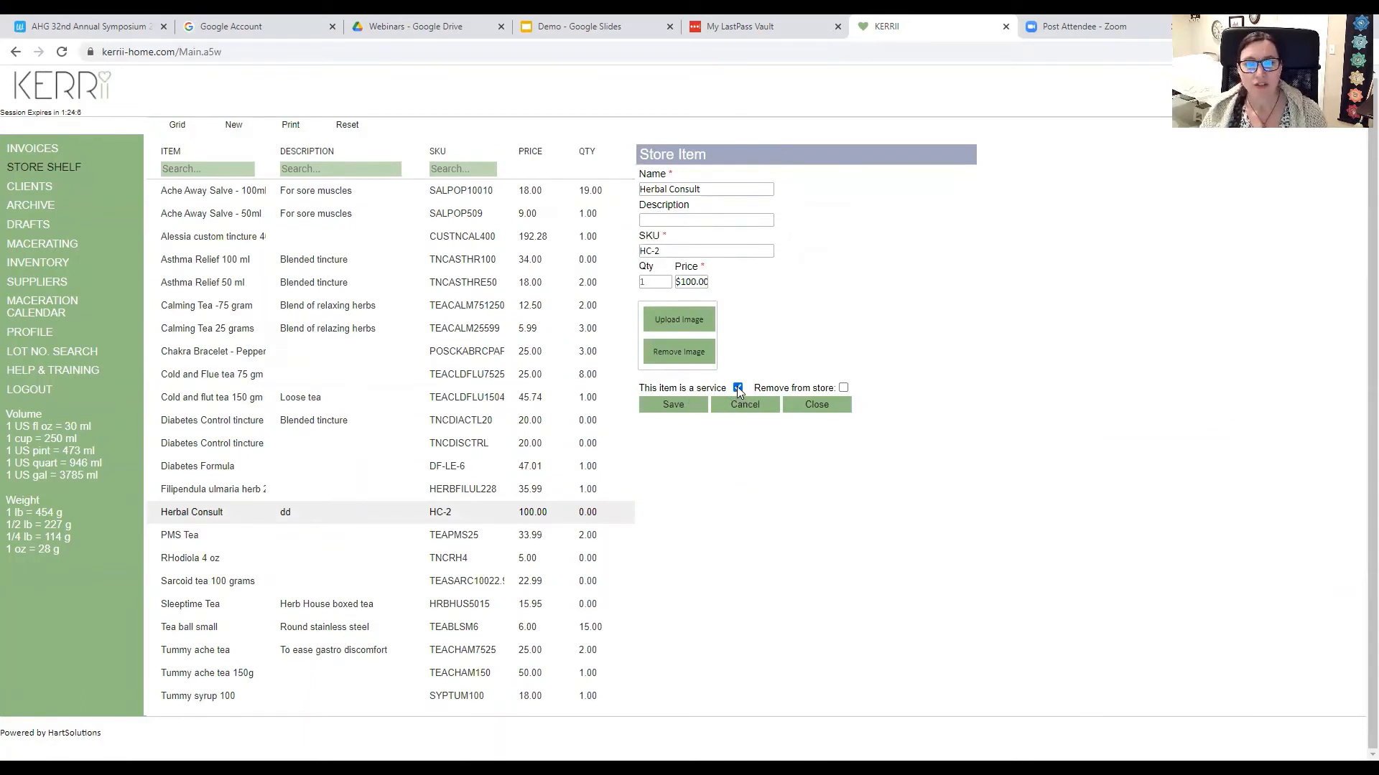
{"action": "left_click", "coordinate": [810, 406]}
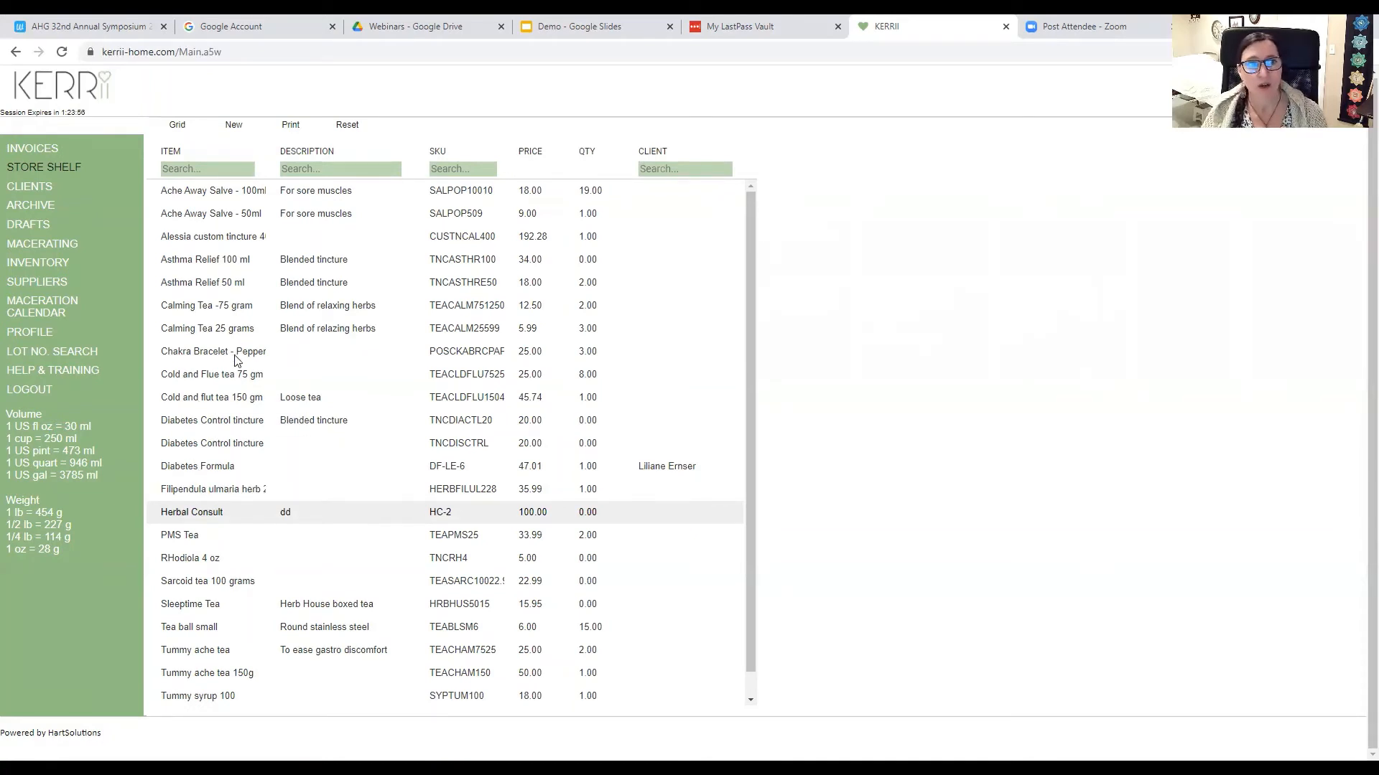
View the store details of the Chakra Bracelet - Peppermint & Pine item and close them.
{"action": "left_click", "coordinate": [214, 353]}
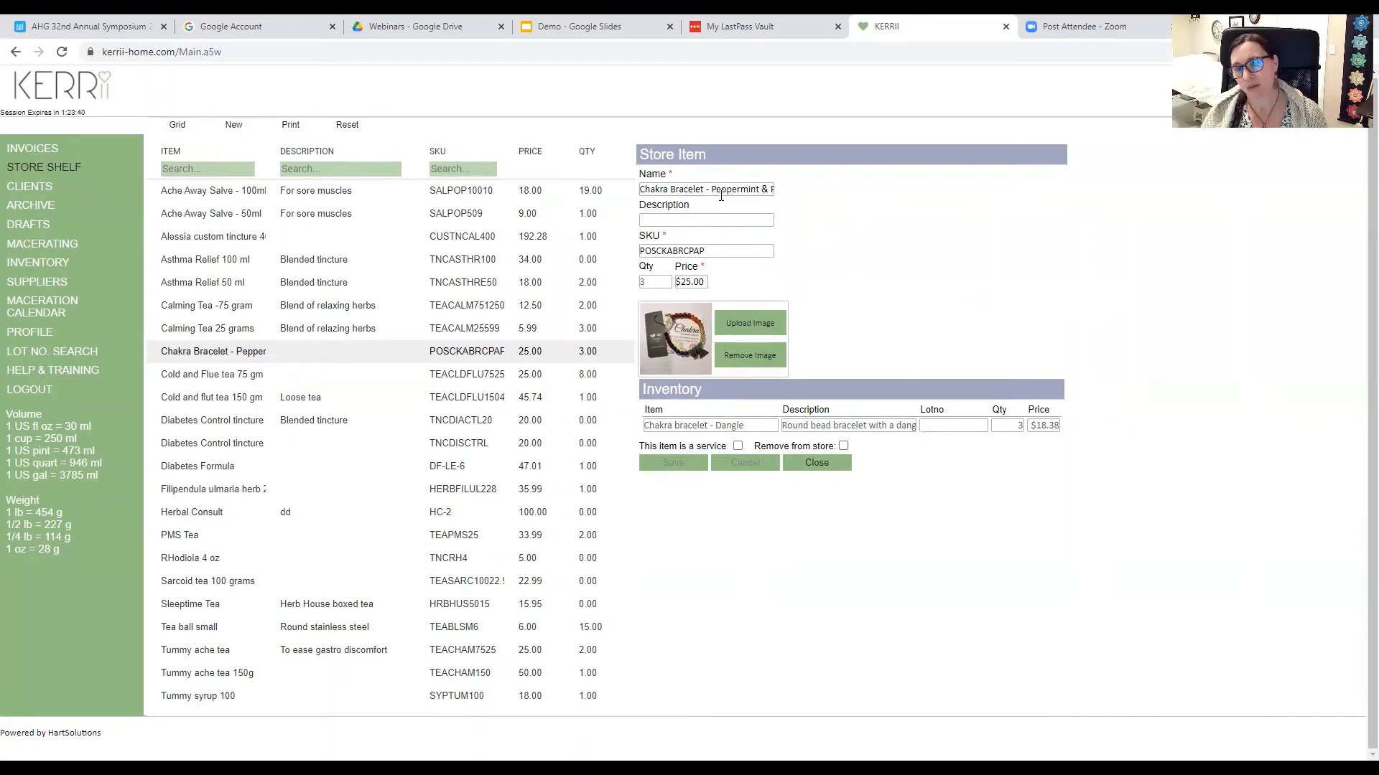
{"action": "left_click", "coordinate": [817, 464]}
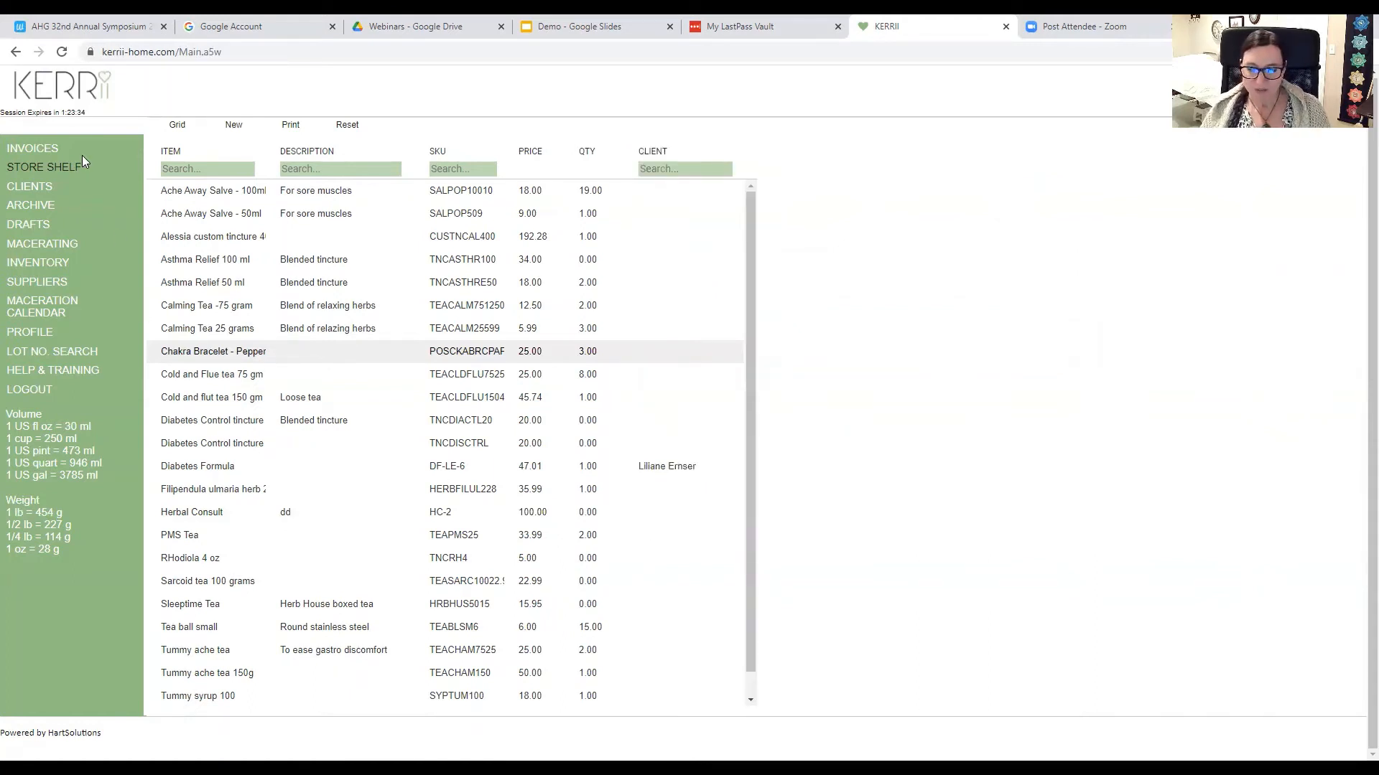
Open the record of the tenth client in the client list and view their first archived Bedtime formula - 2.
{"action": "left_click", "coordinate": [45, 187]}
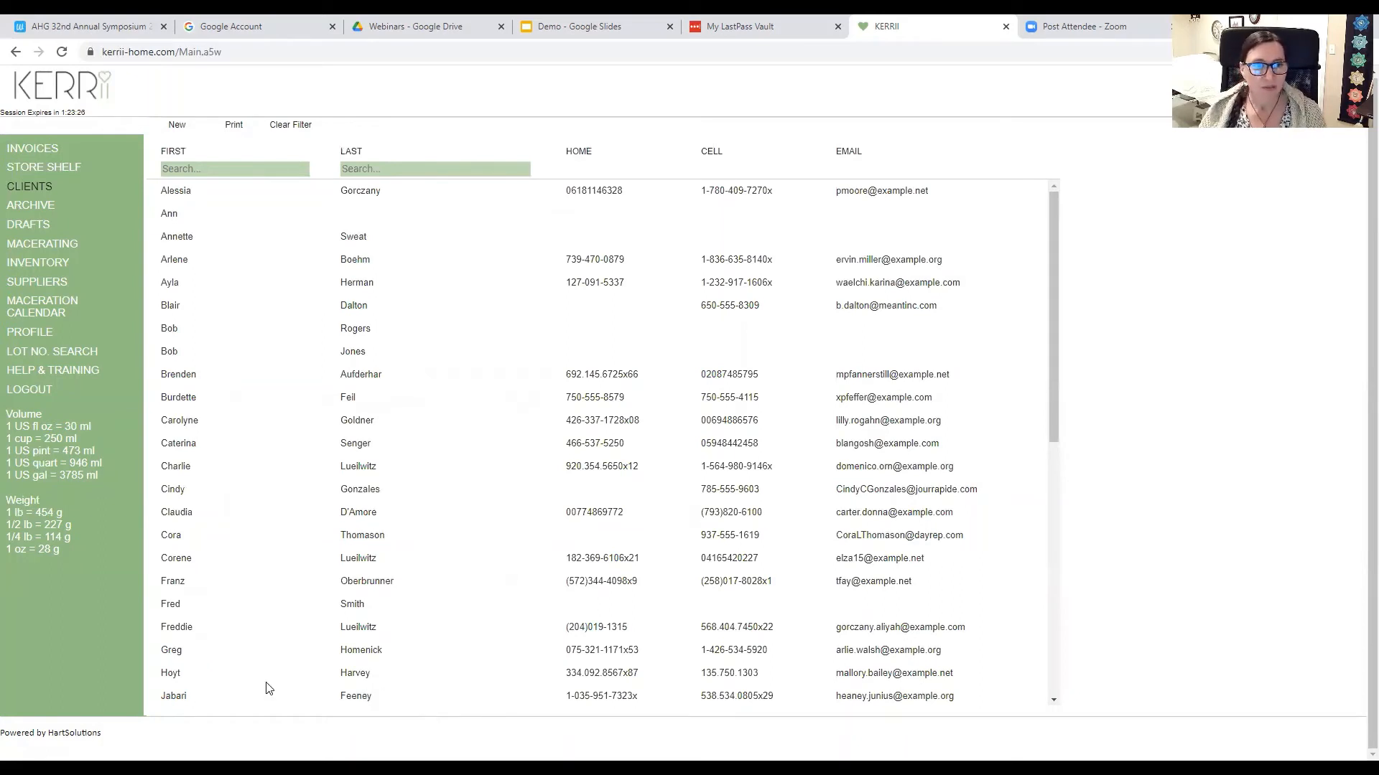
{"action": "left_click", "coordinate": [197, 398]}
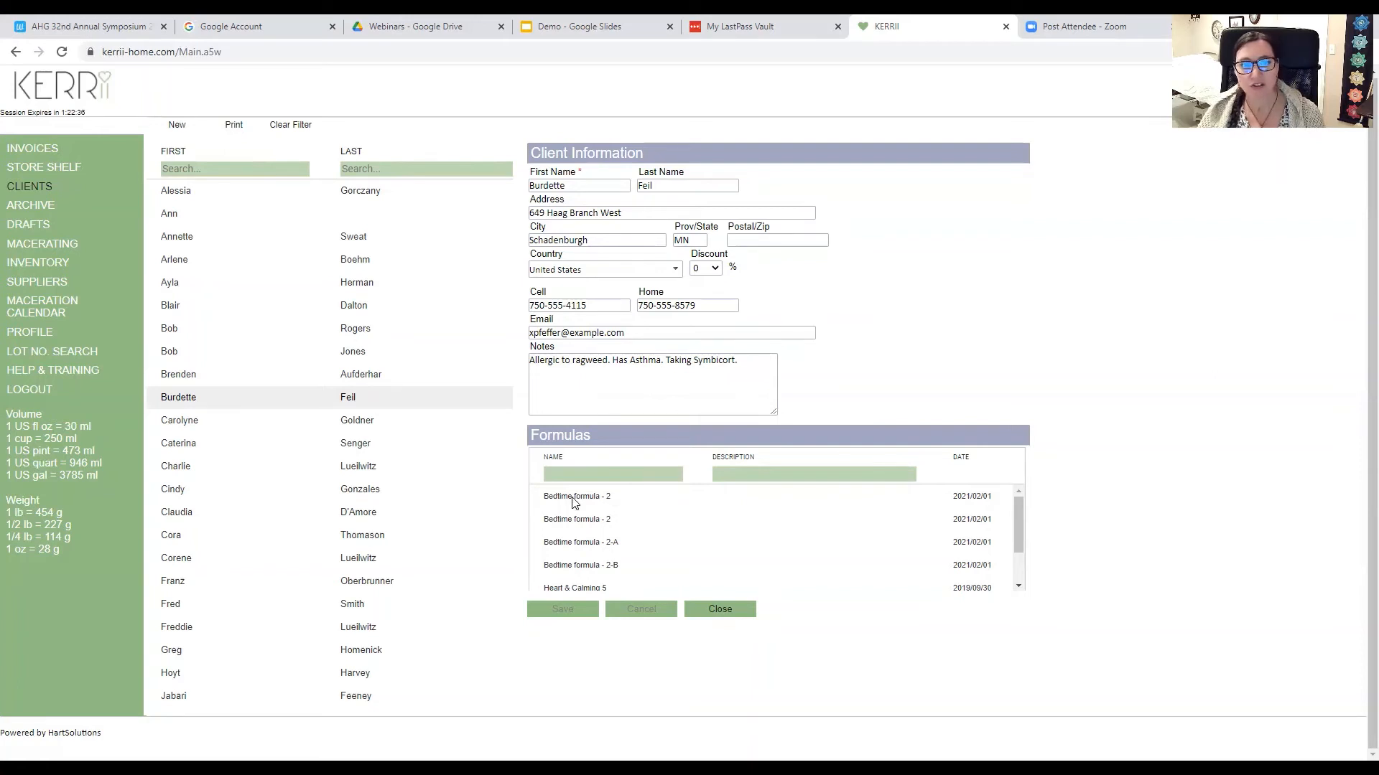
{"action": "left_click", "coordinate": [573, 498]}
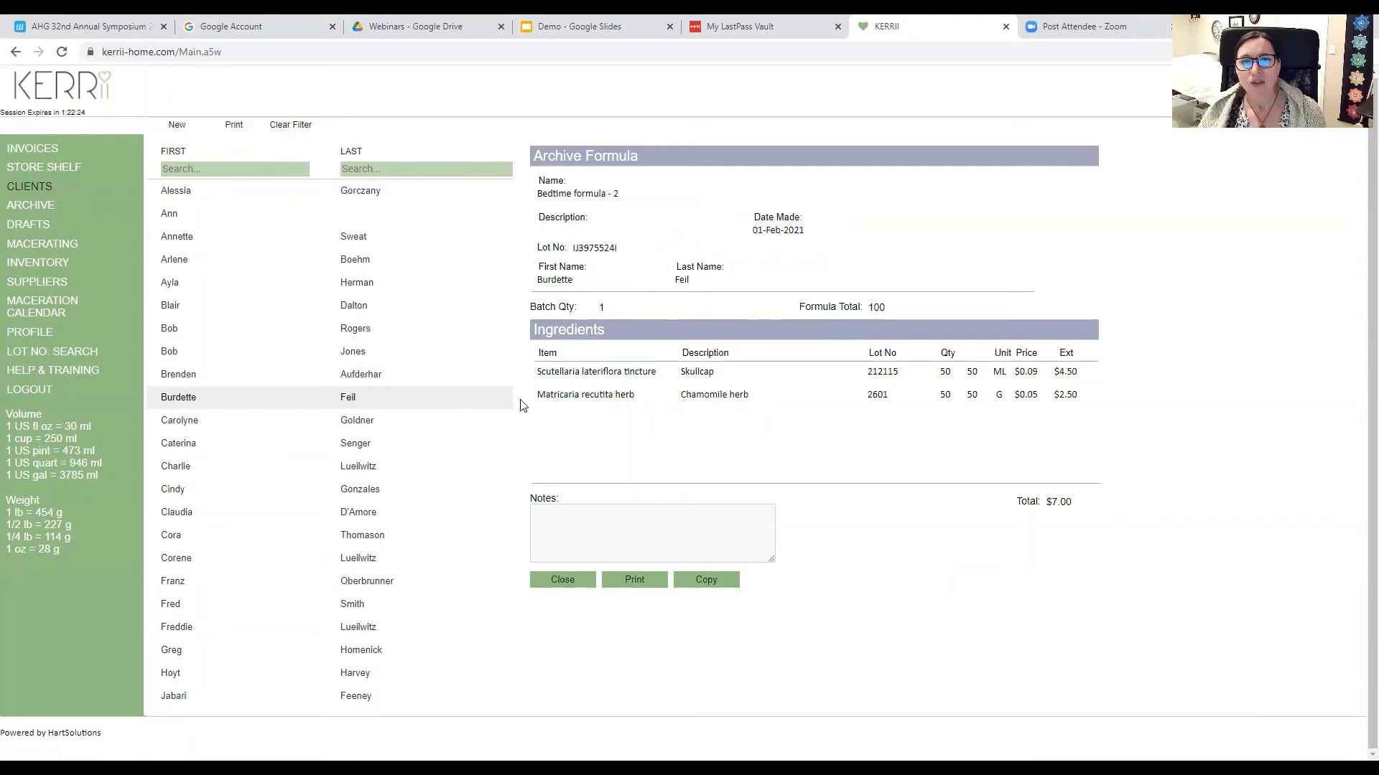
Copy the archived formula into a new formula, view its client's details, cancel the copy and return to the client record.
{"action": "left_click", "coordinate": [720, 579]}
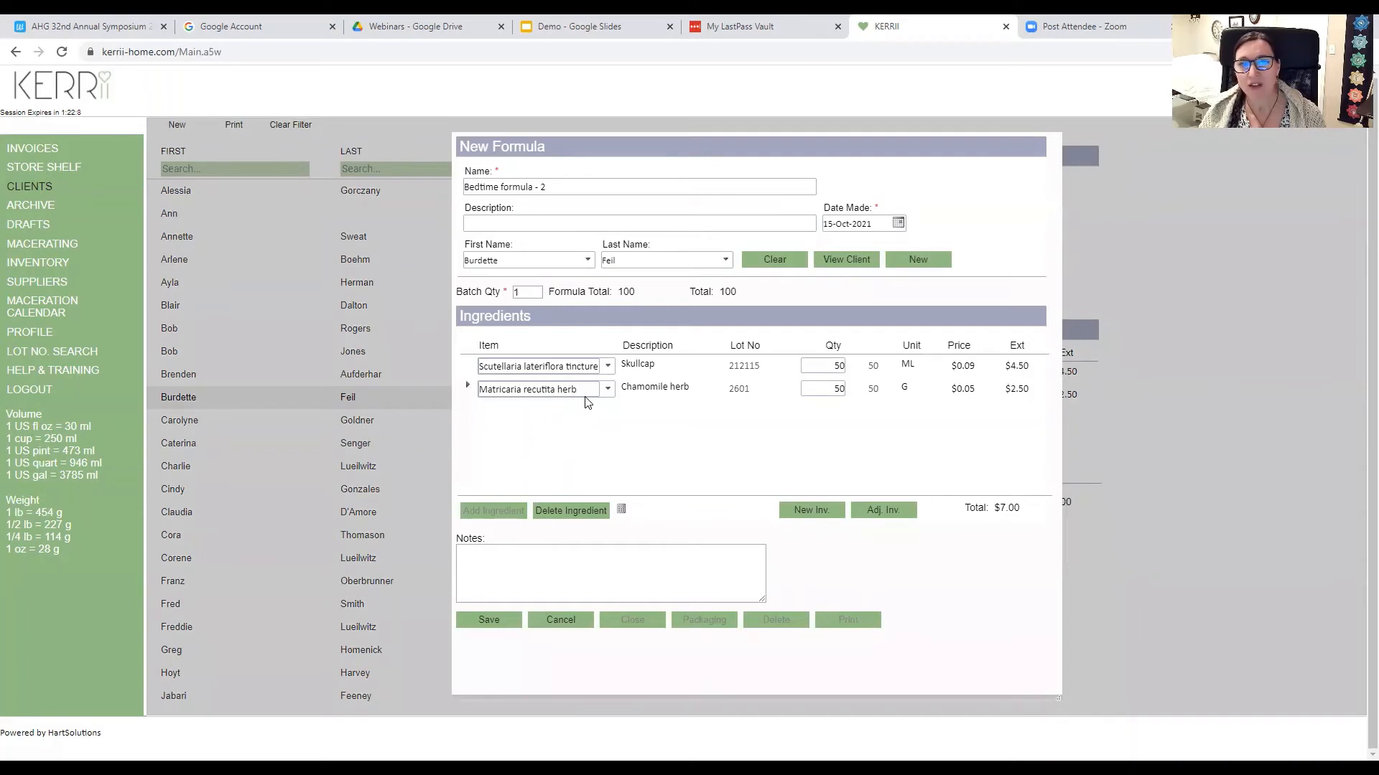
{"action": "left_click", "coordinate": [833, 258]}
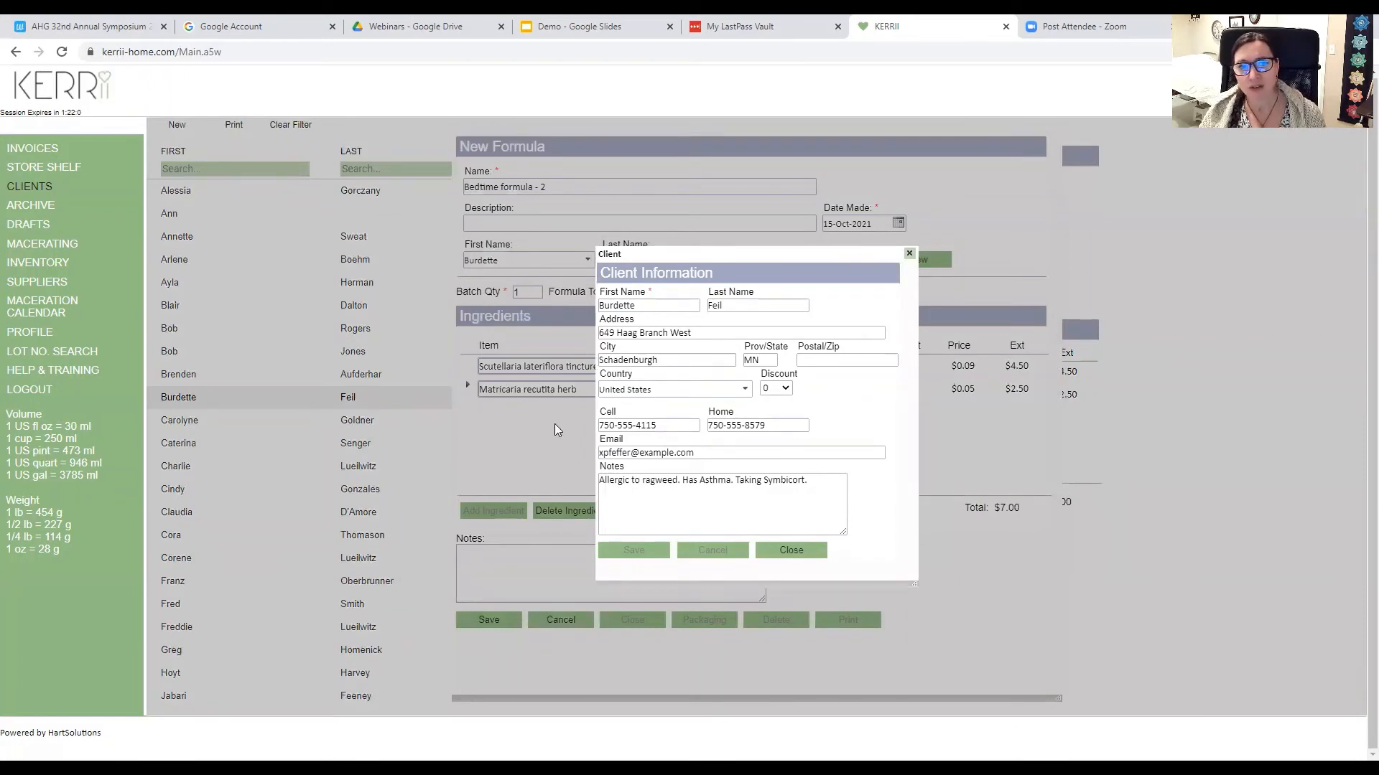
{"action": "left_click", "coordinate": [774, 546]}
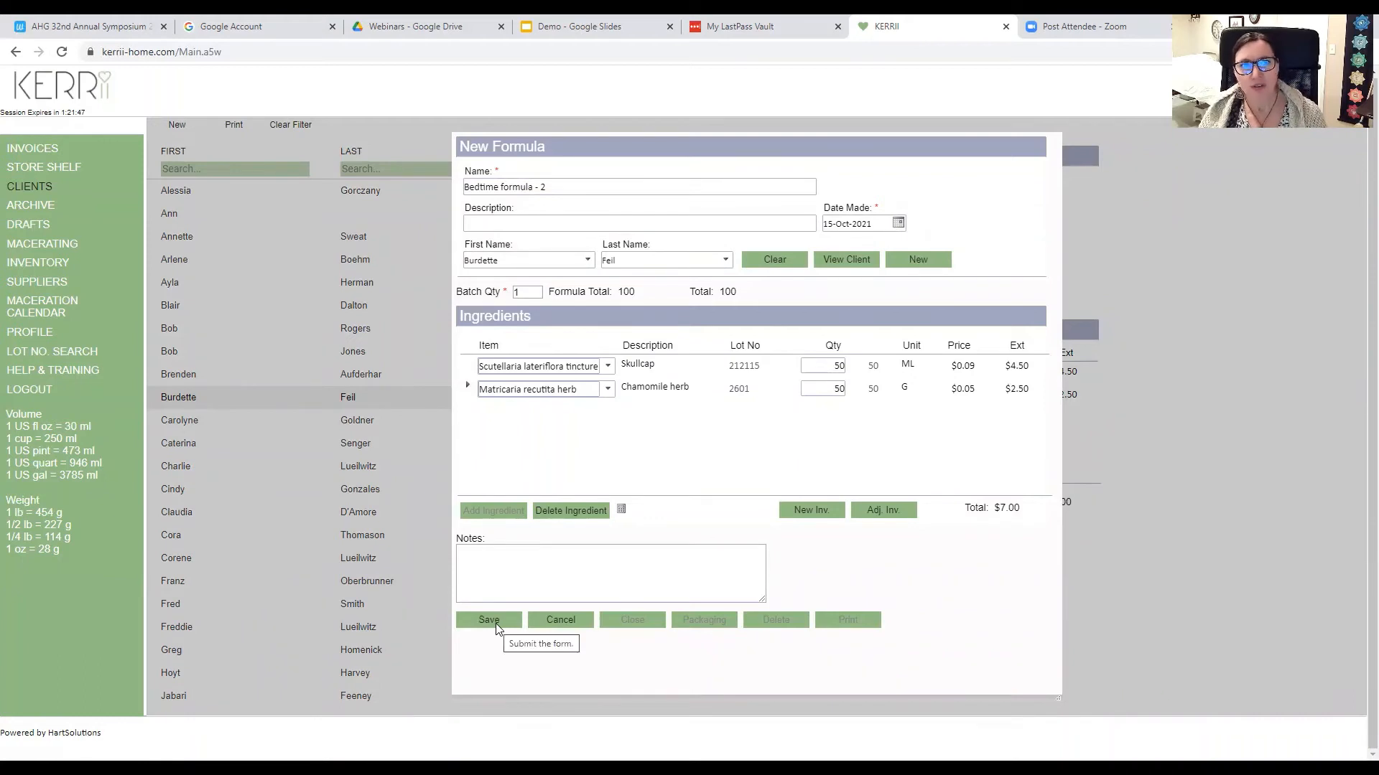
{"action": "left_click", "coordinate": [564, 619]}
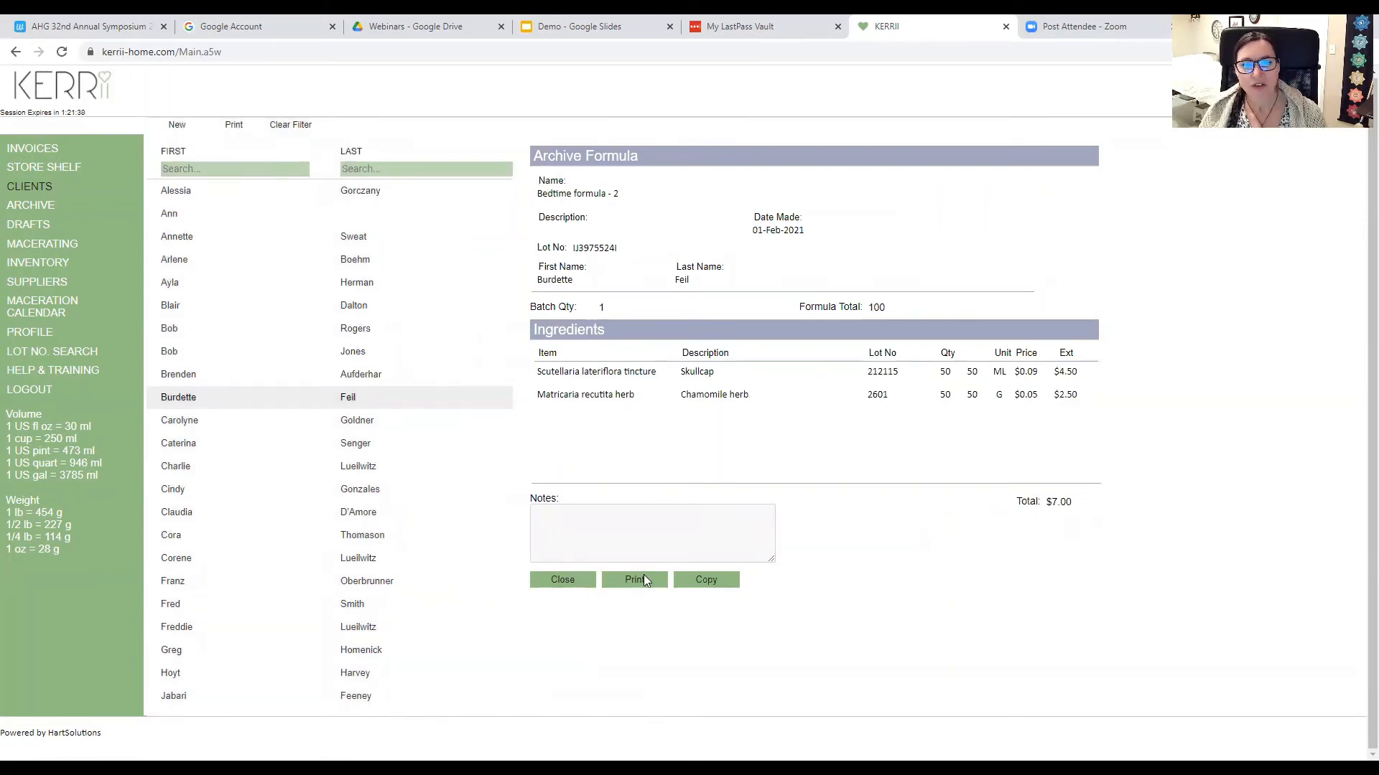
{"action": "left_click", "coordinate": [572, 581]}
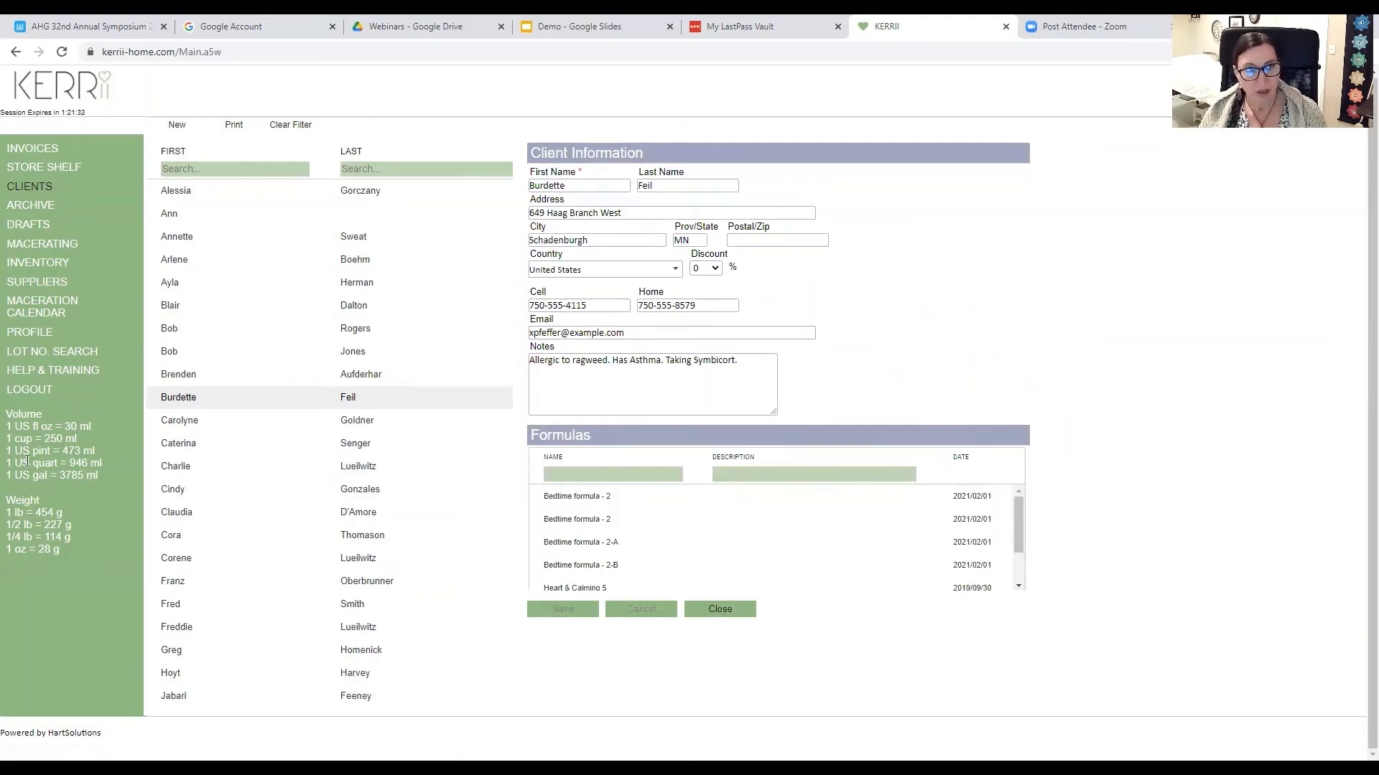
View the supplier list and the invoice list.
{"action": "left_click", "coordinate": [42, 282]}
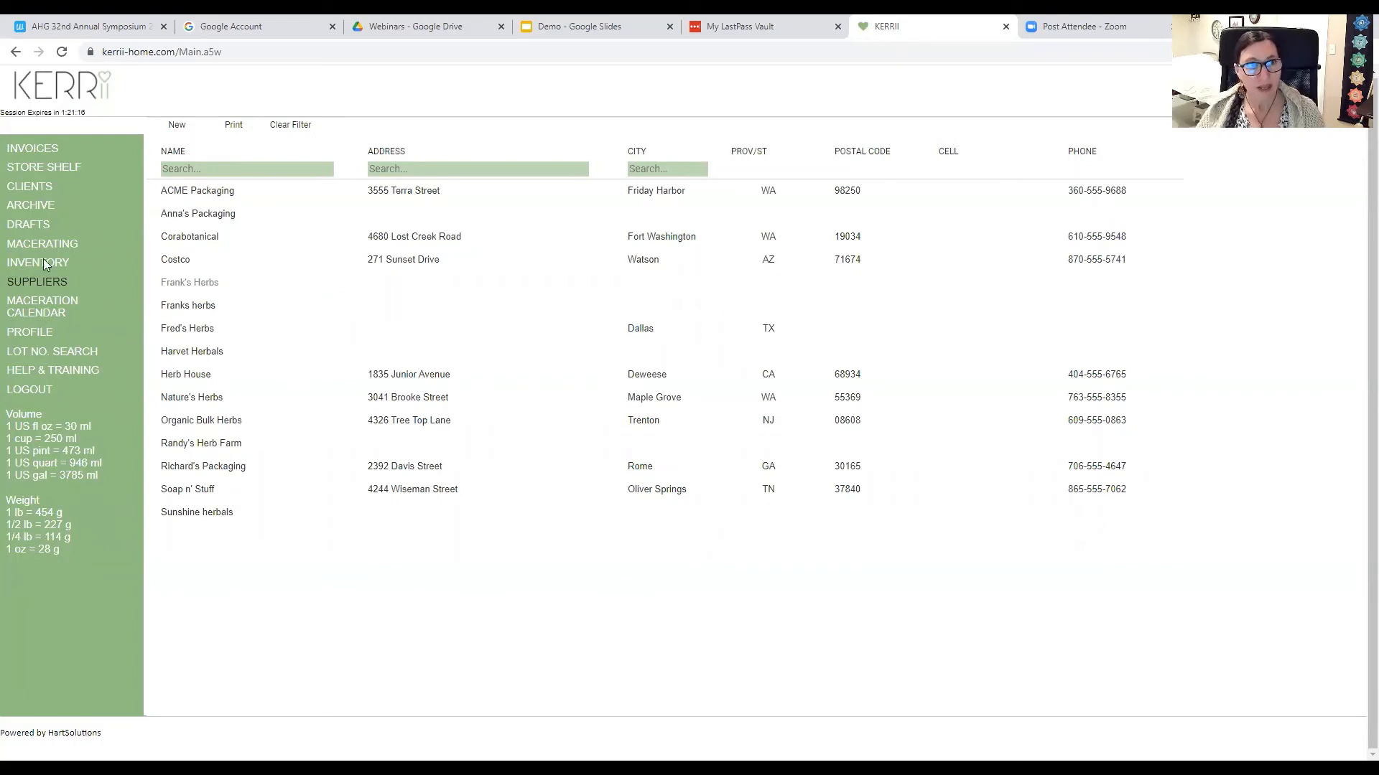
{"action": "left_click", "coordinate": [41, 147]}
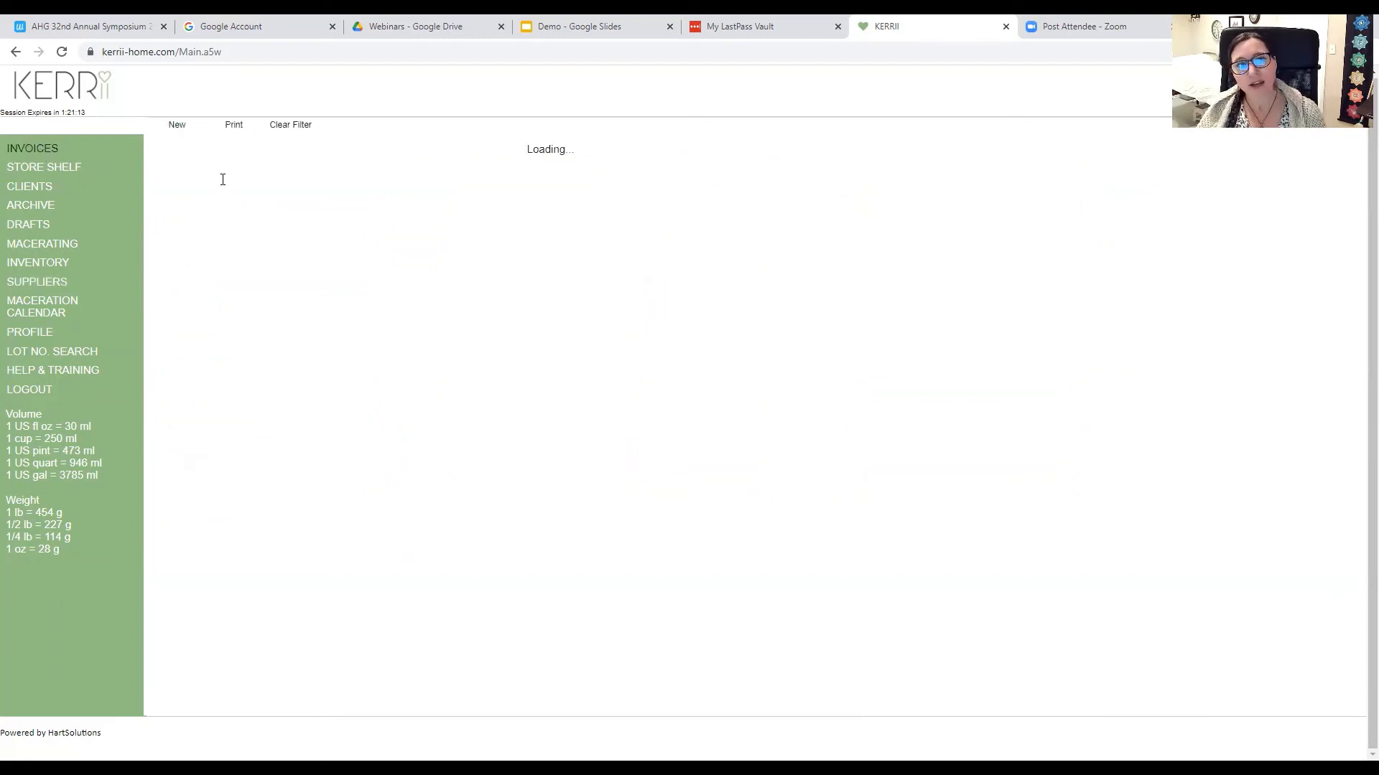
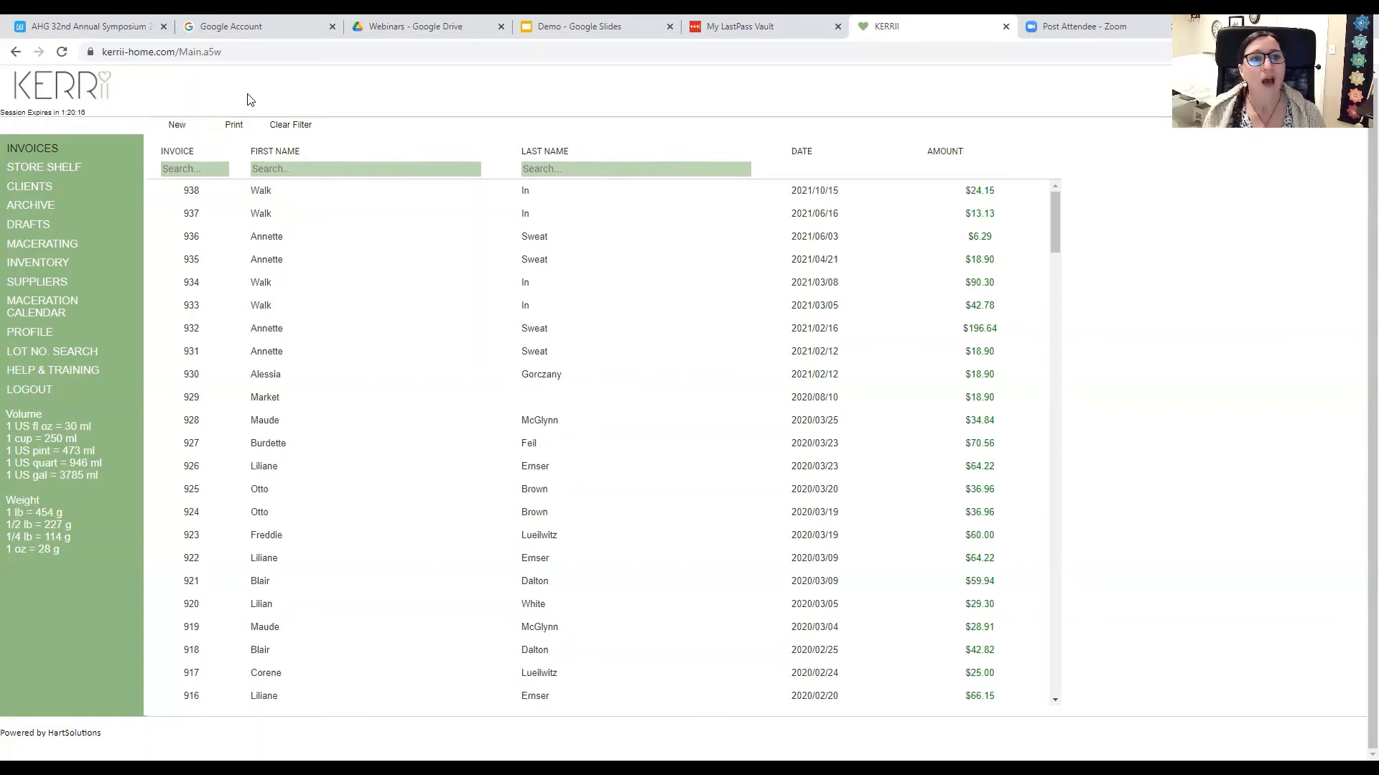
Start a new invoice and select the client whose record and Bedtime formula were viewed.
{"action": "left_click", "coordinate": [184, 130]}
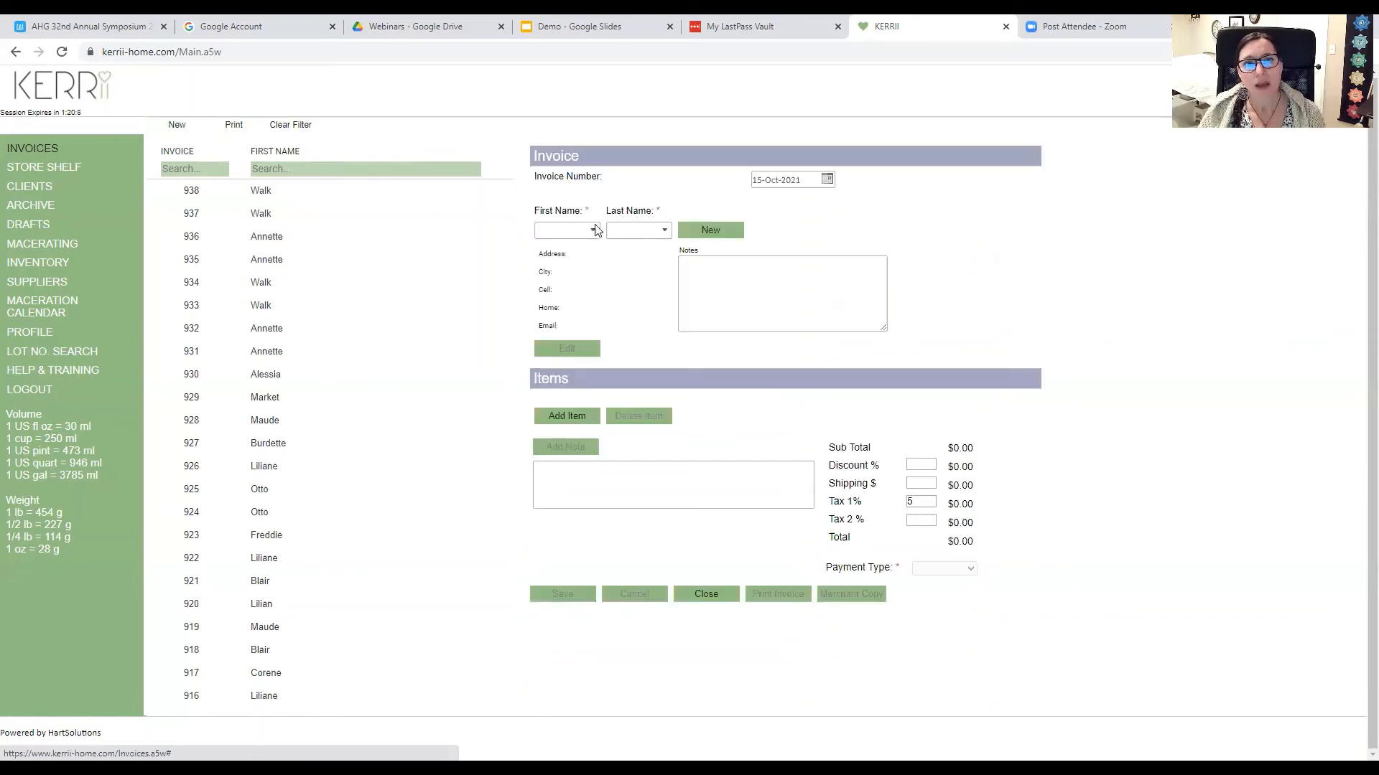
{"action": "left_click", "coordinate": [596, 231]}
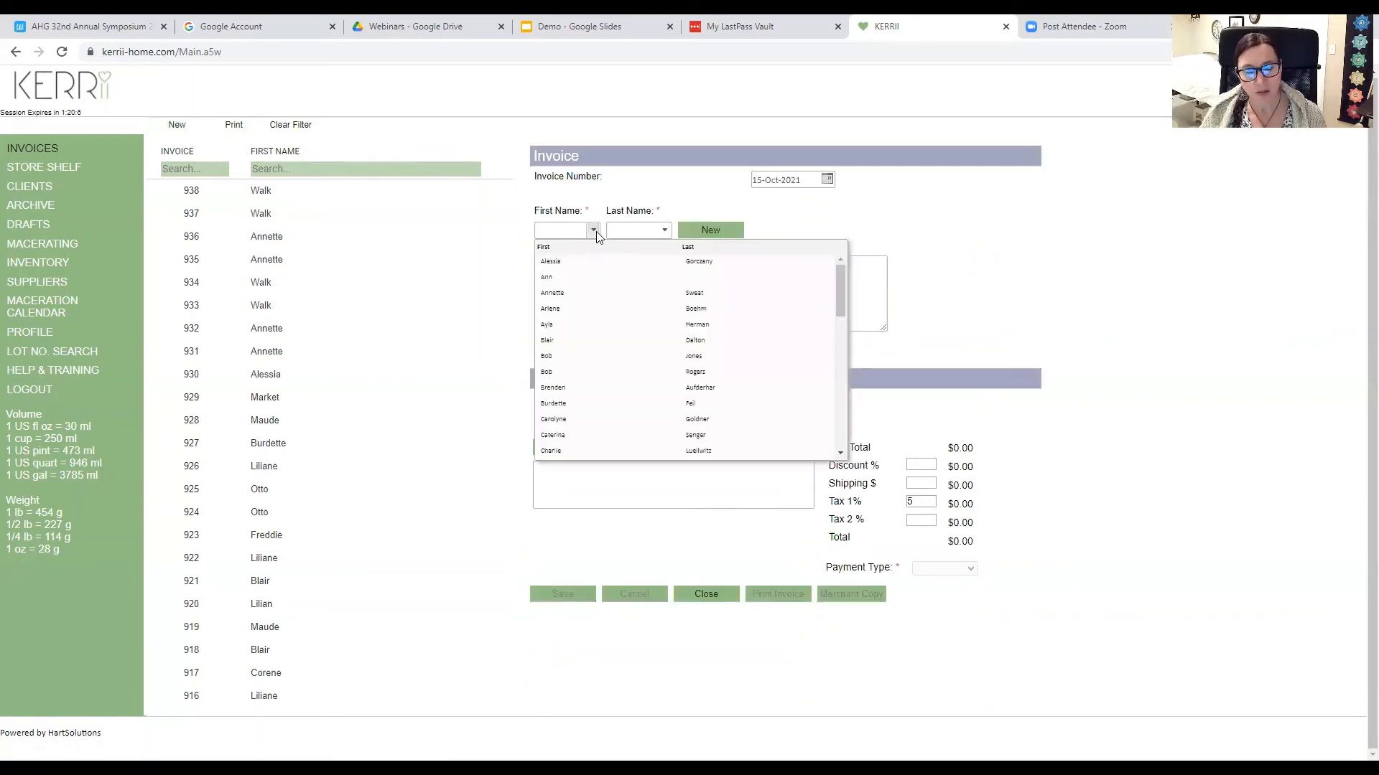
{"action": "type", "text": "Bu"}
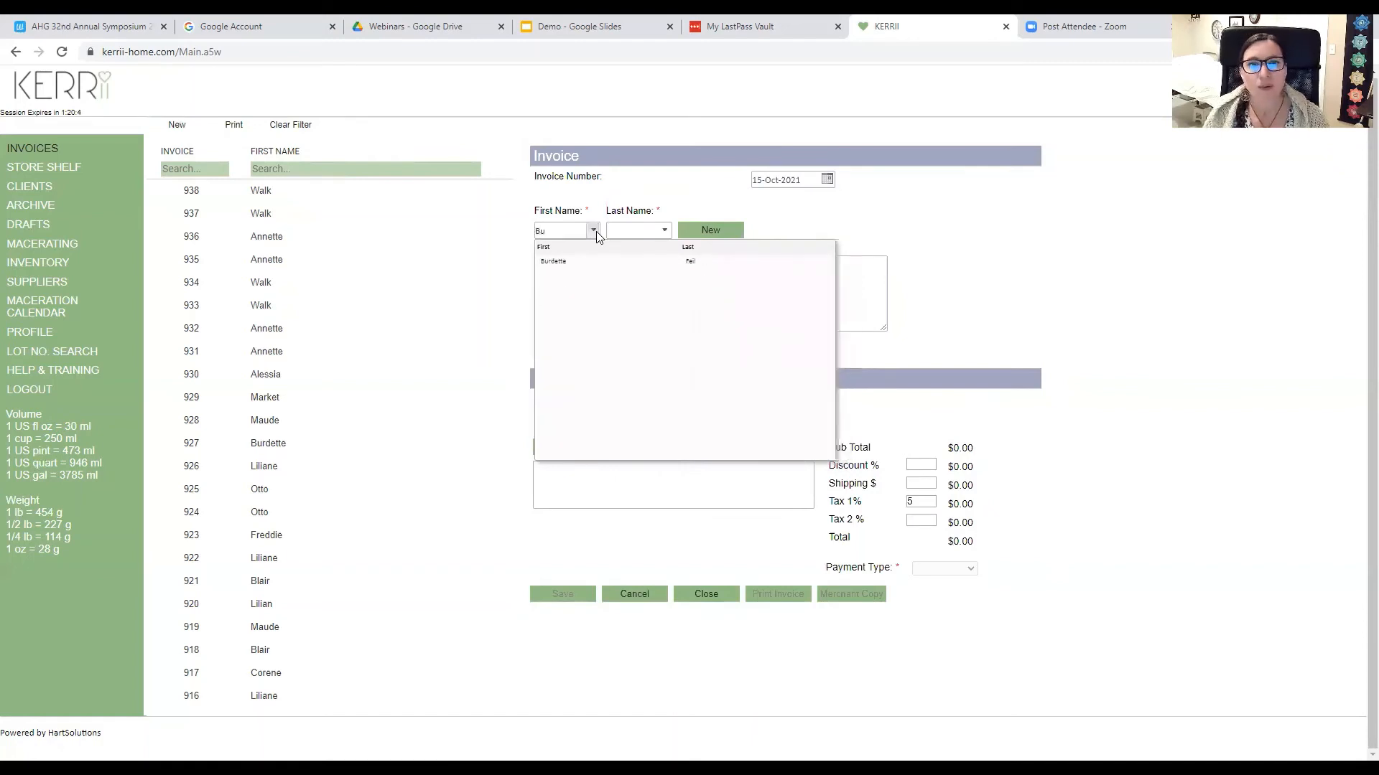
{"action": "left_click", "coordinate": [590, 262]}
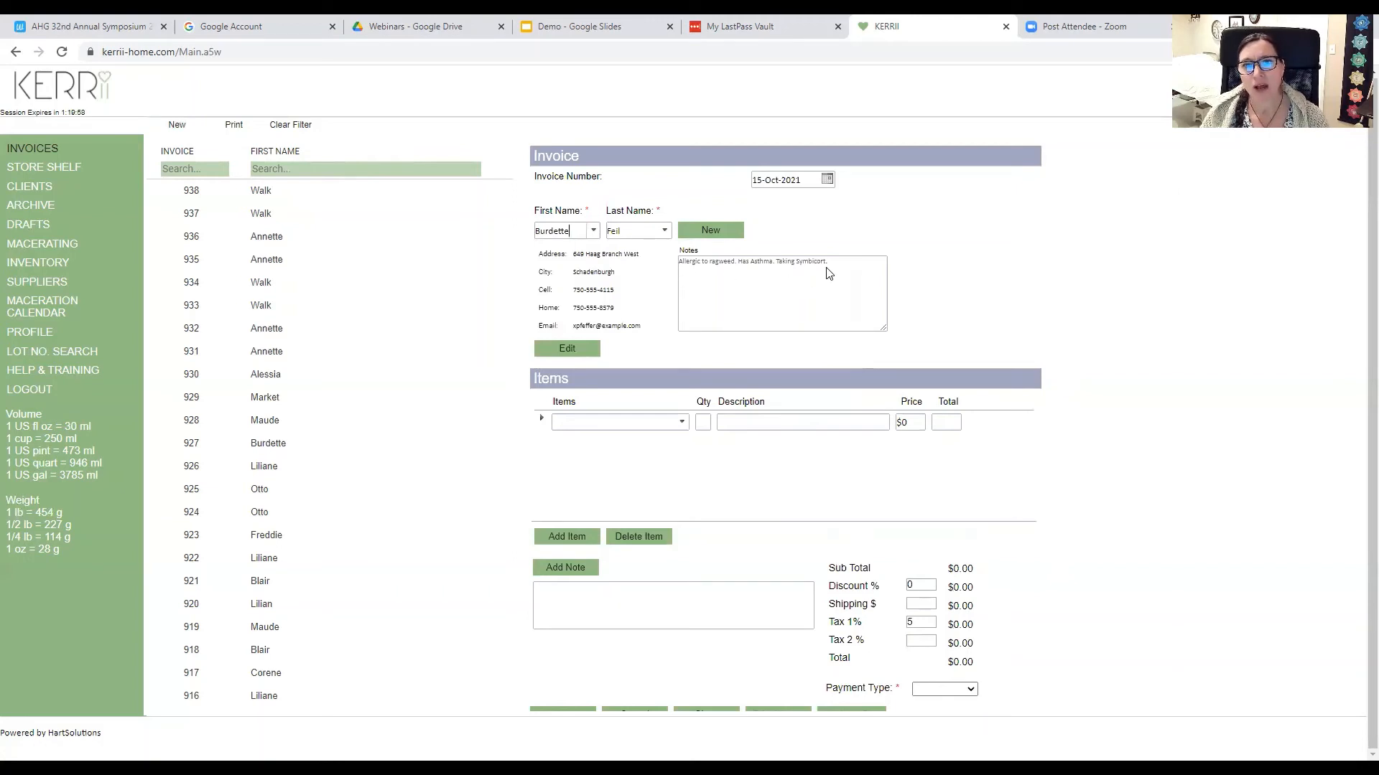
Add the store item Calming Tea -75 gram to the invoice with a quantity of 1.
{"action": "left_click", "coordinate": [681, 422]}
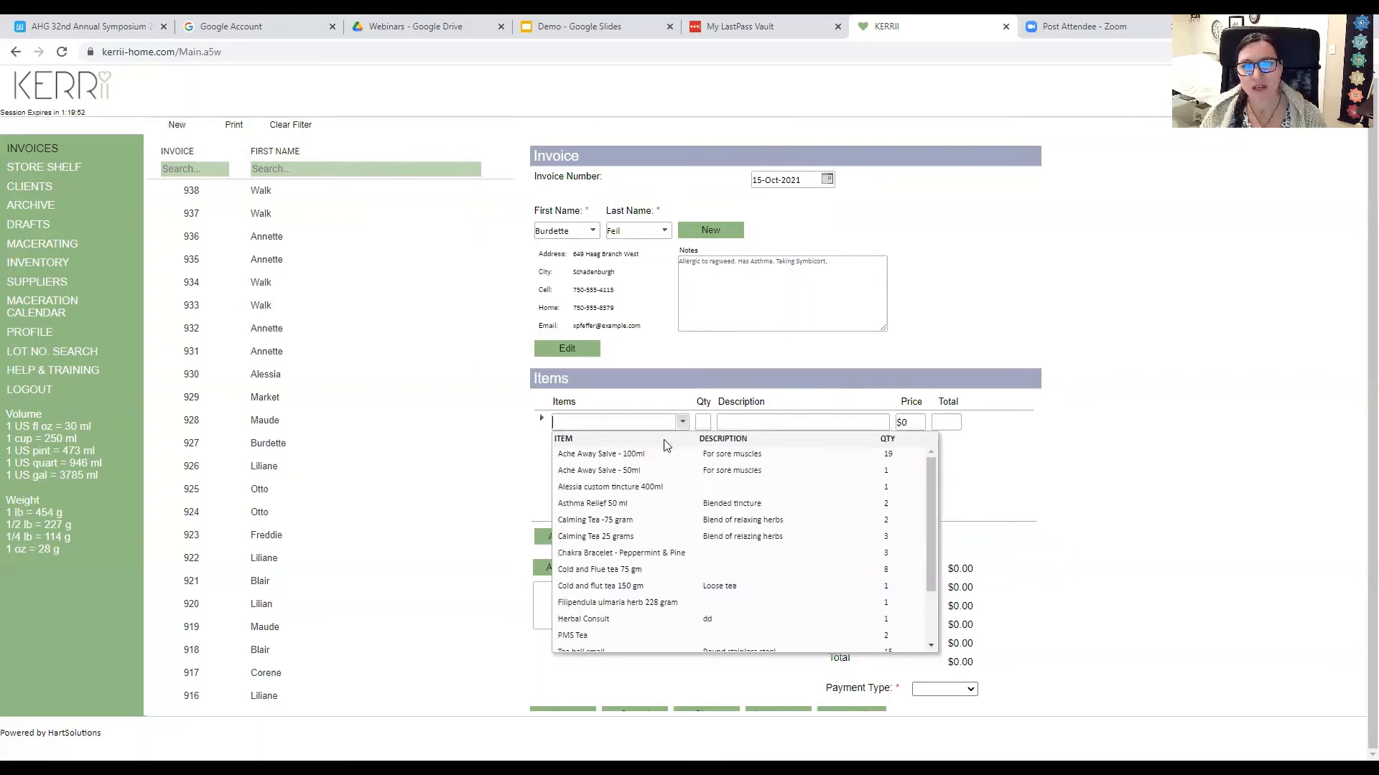
{"action": "left_click", "coordinate": [651, 526]}
{"action": "left_click", "coordinate": [703, 423]}
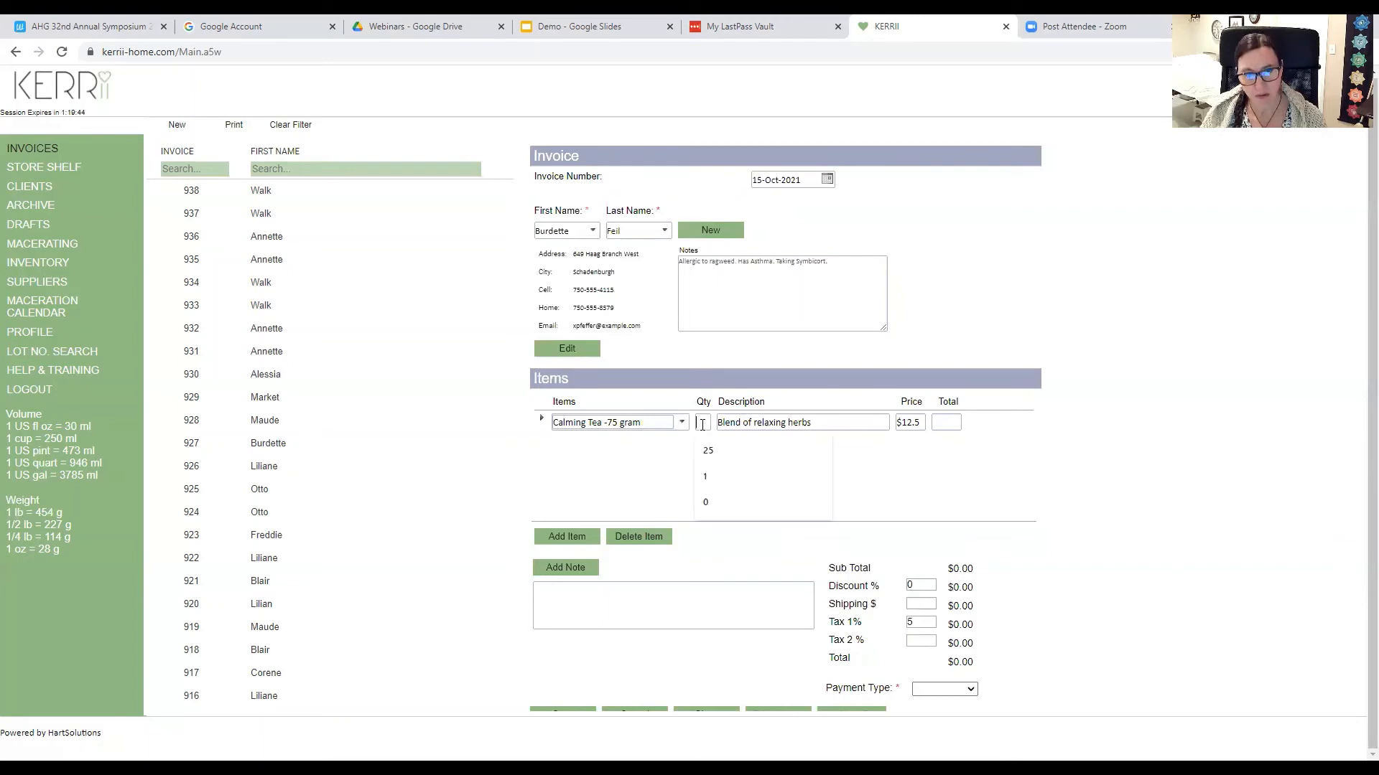
{"action": "type", "text": "1"}
{"action": "key", "text": "Tab"}
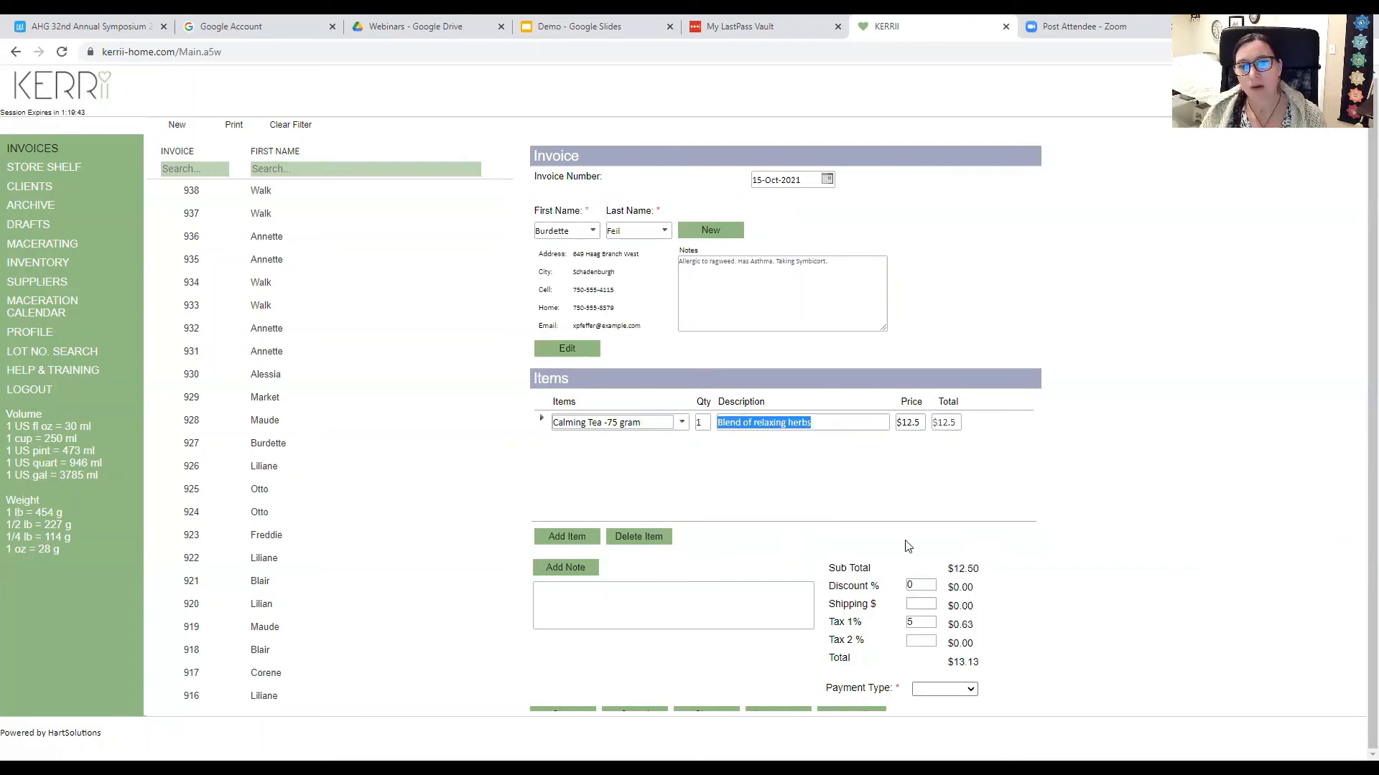
Add a second invoice line named Discount with quantity 1 and a price of -2.
{"action": "scroll", "coordinate": [787, 537], "scroll_direction": "down", "scroll_amount": 1}
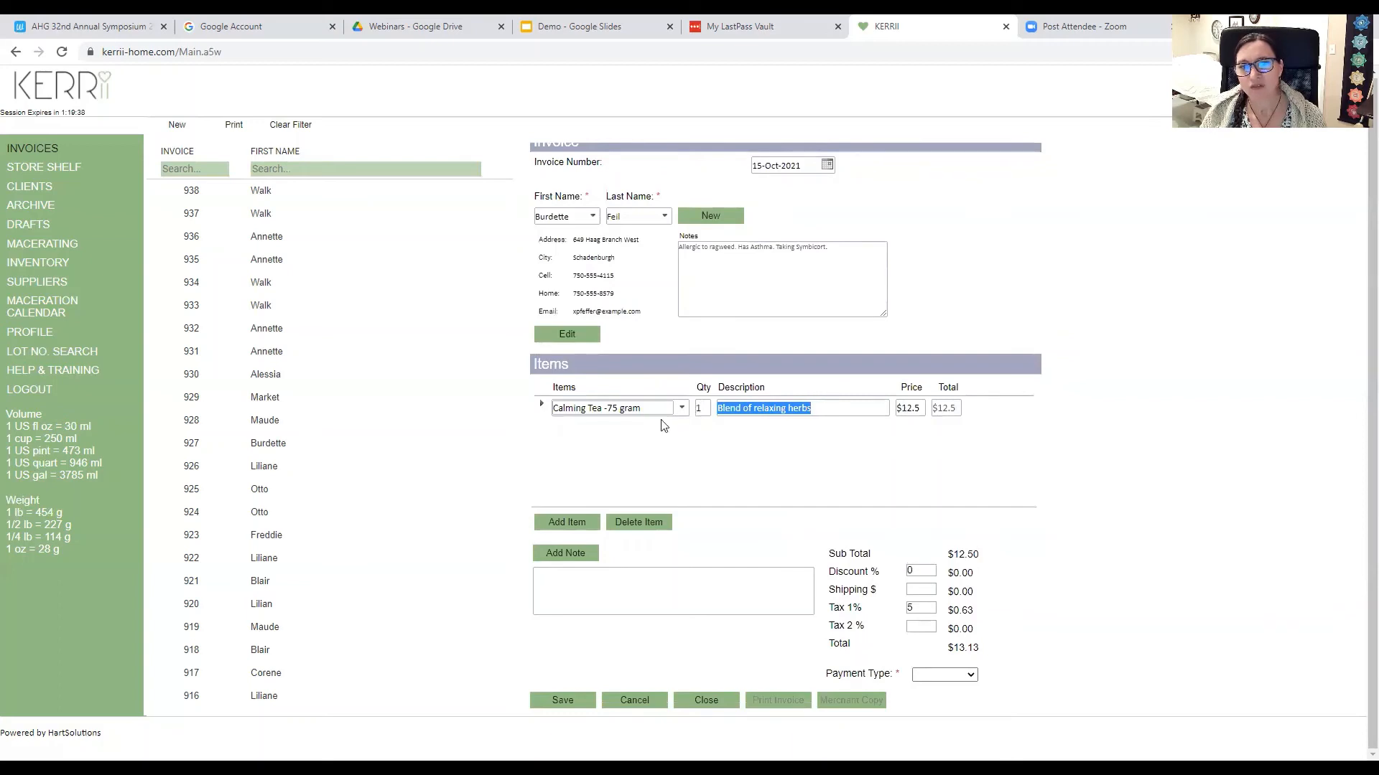
{"action": "left_click", "coordinate": [564, 523]}
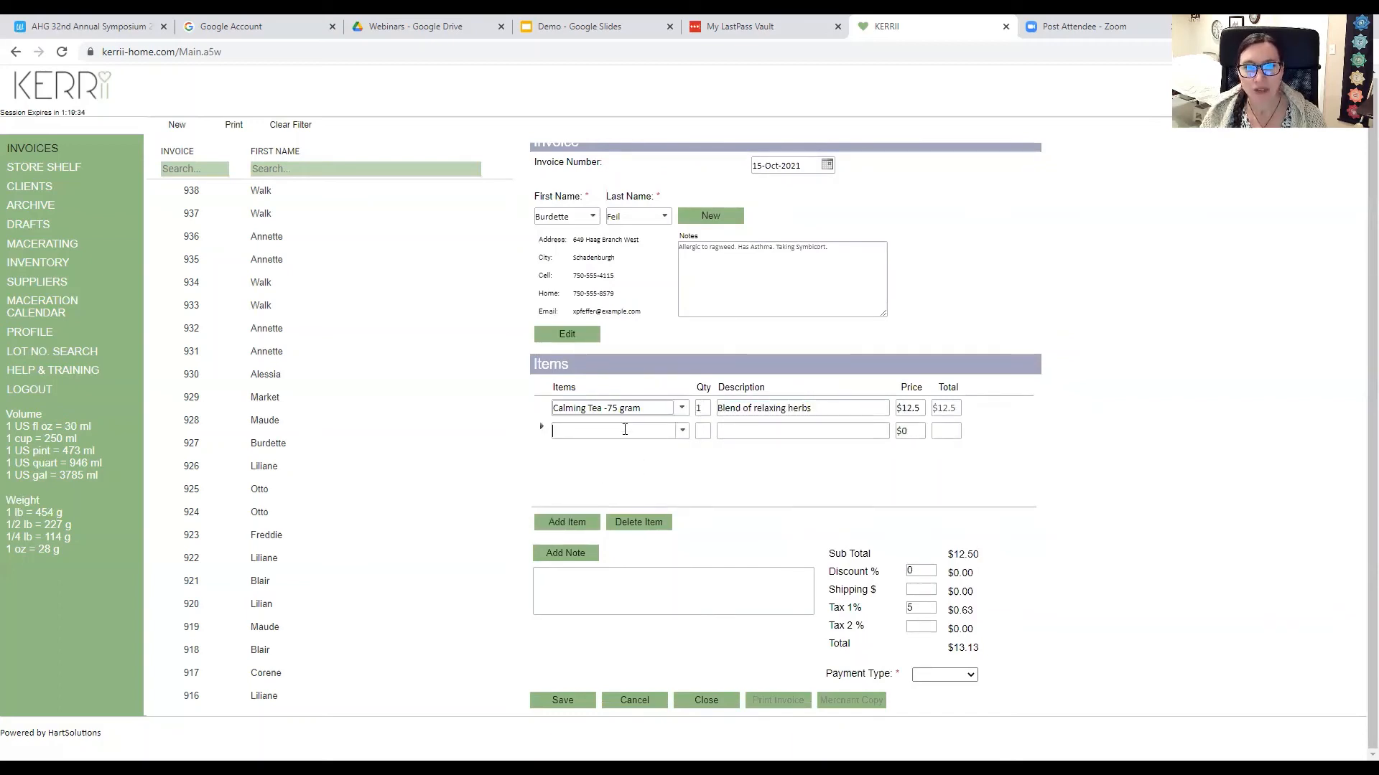
{"action": "left_click", "coordinate": [625, 429]}
{"action": "type", "text": "Discount"}
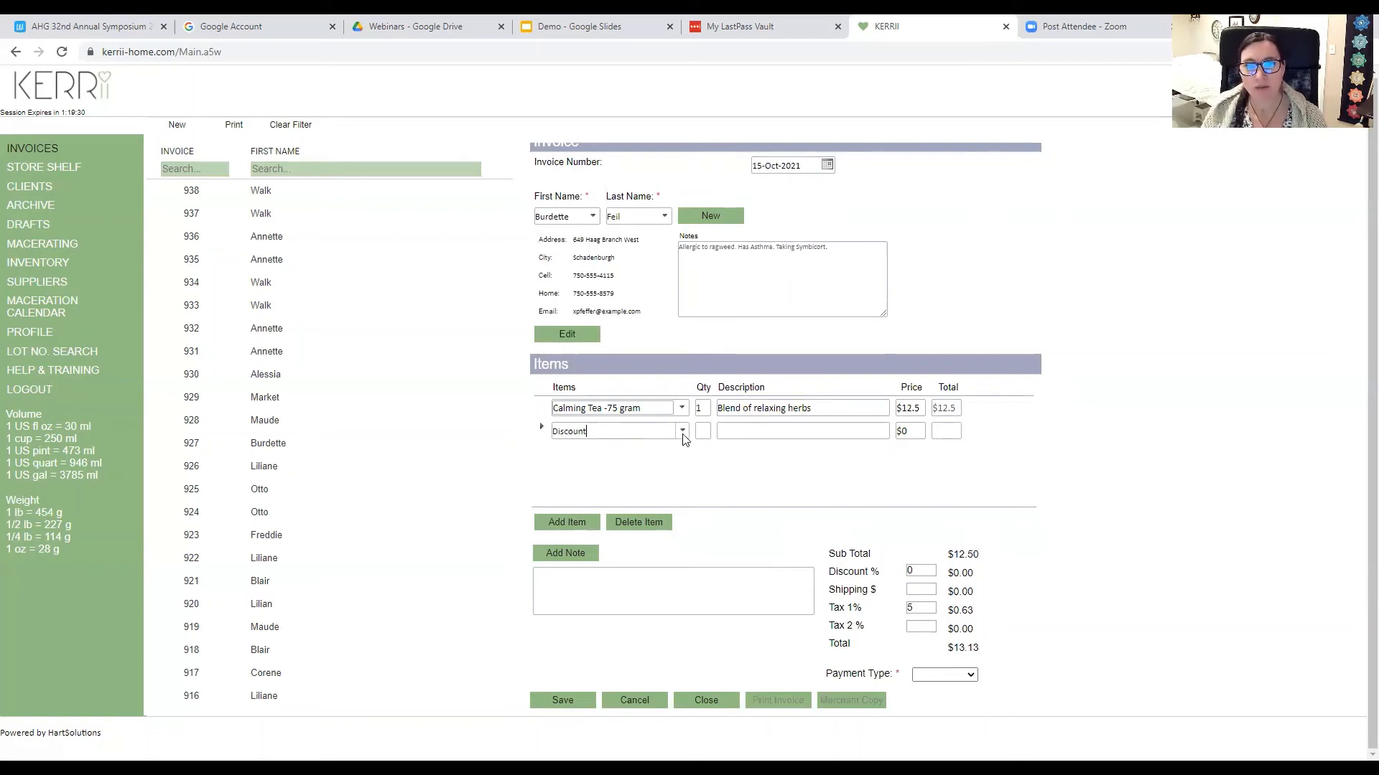
{"action": "left_click", "coordinate": [707, 429]}
{"action": "type", "text": "1"}
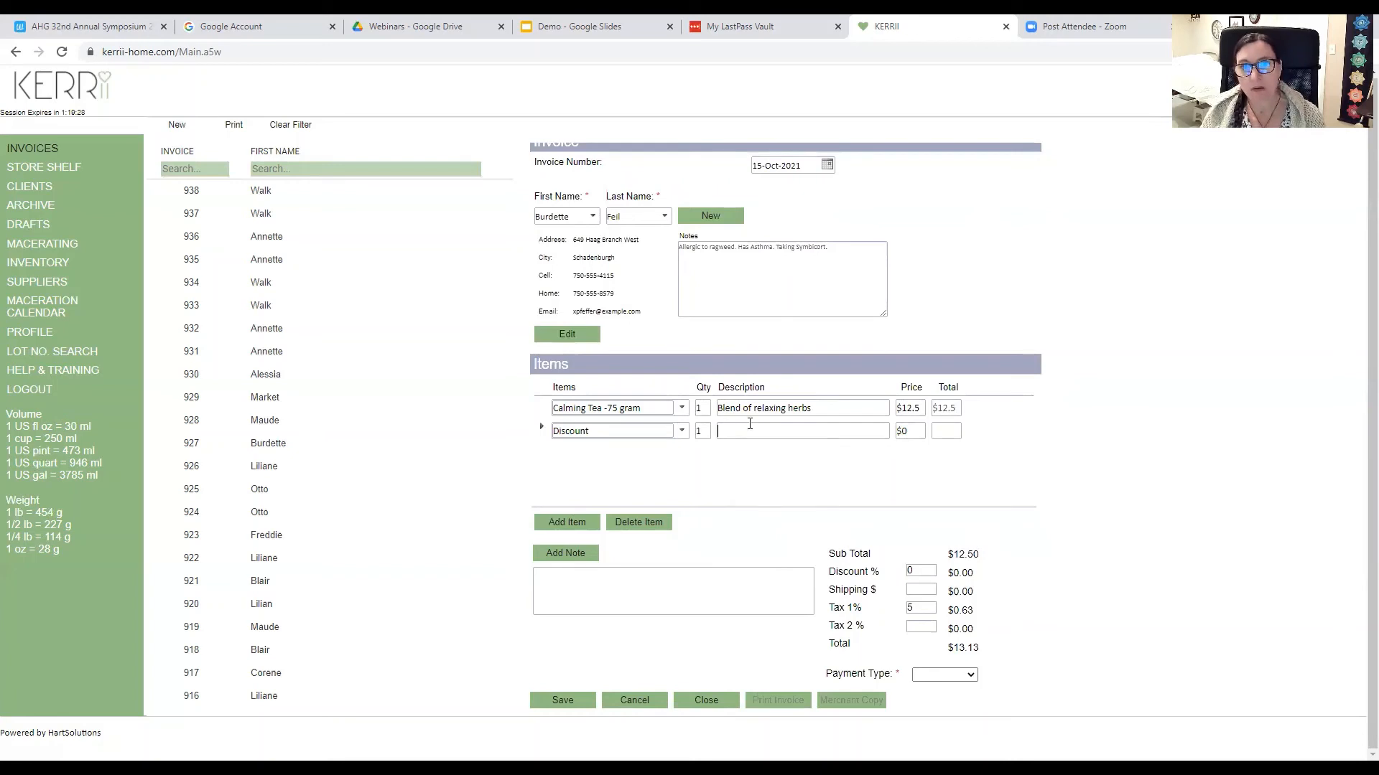
{"action": "left_click", "coordinate": [908, 430]}
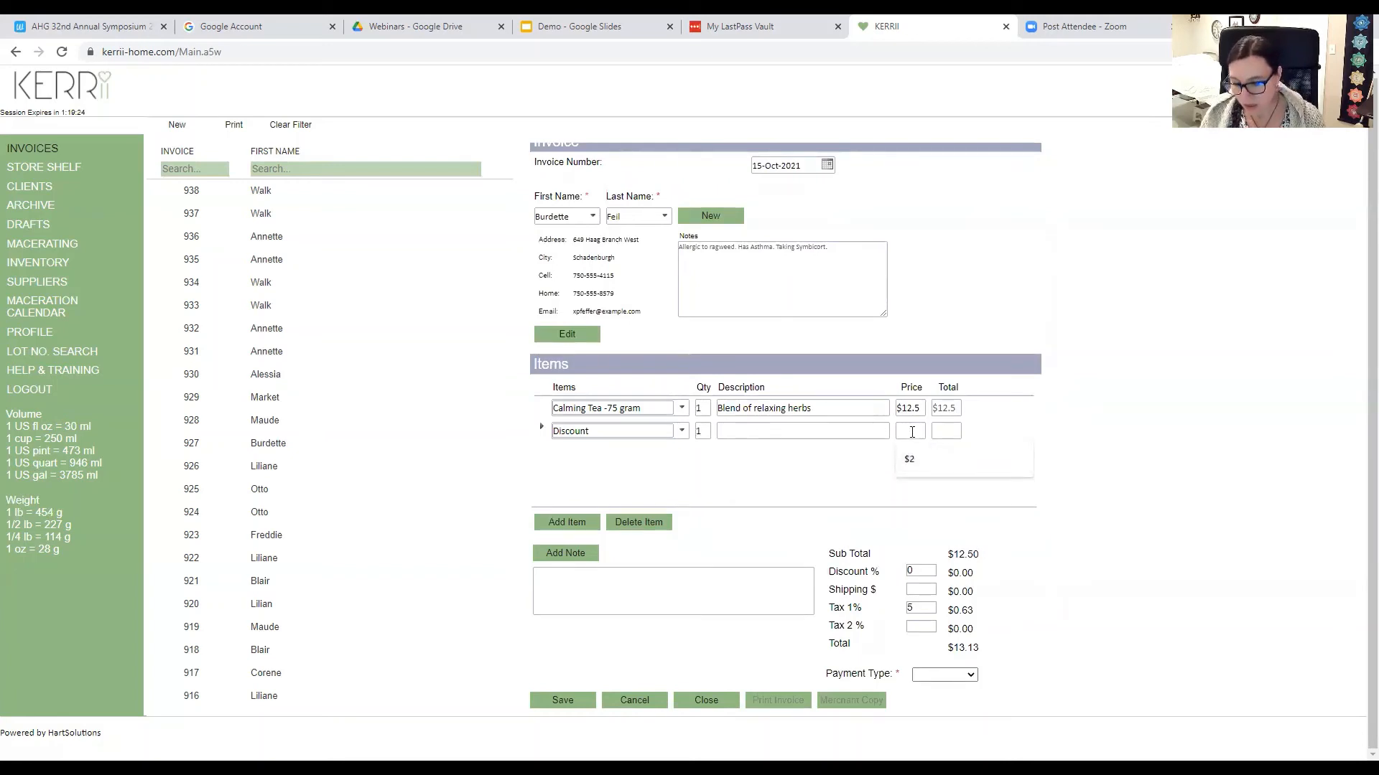
{"action": "type", "text": "-2"}
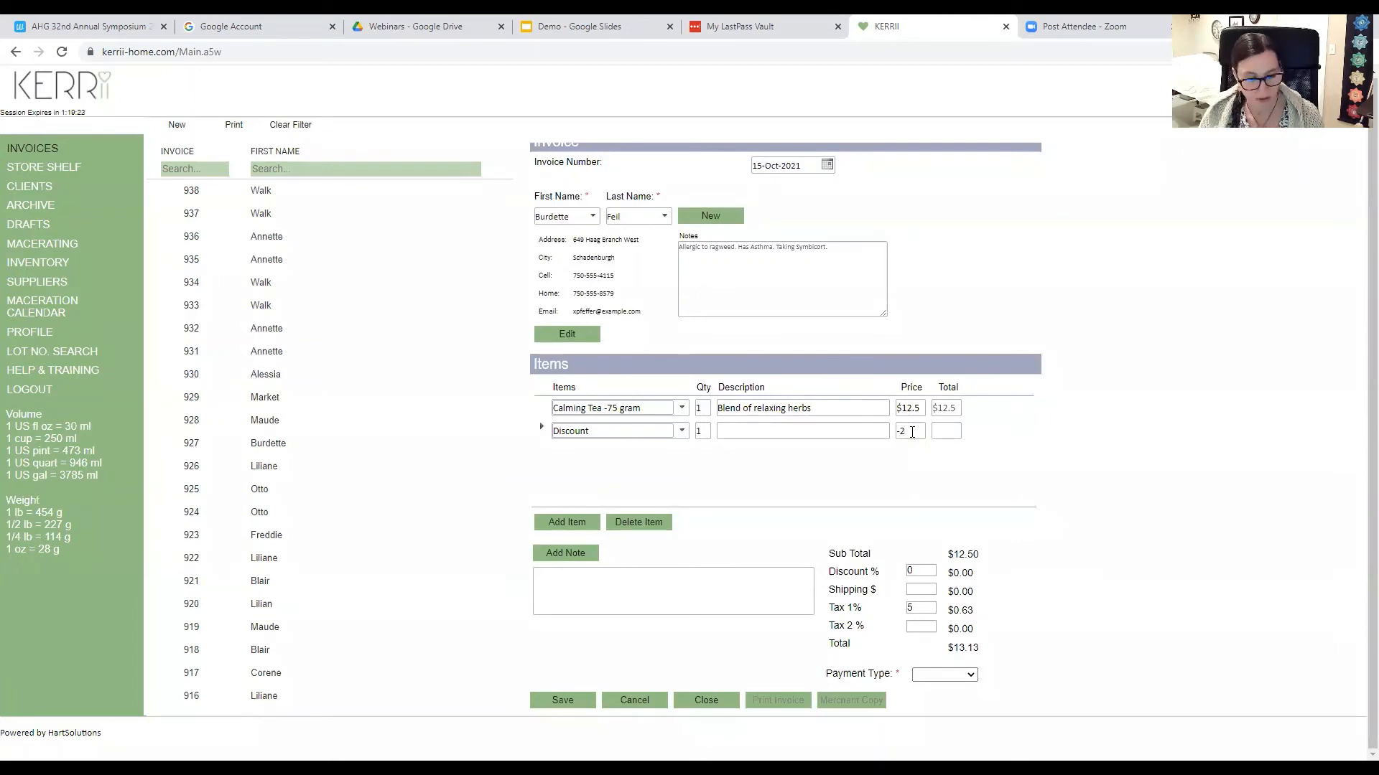
{"action": "key", "text": "Tab"}
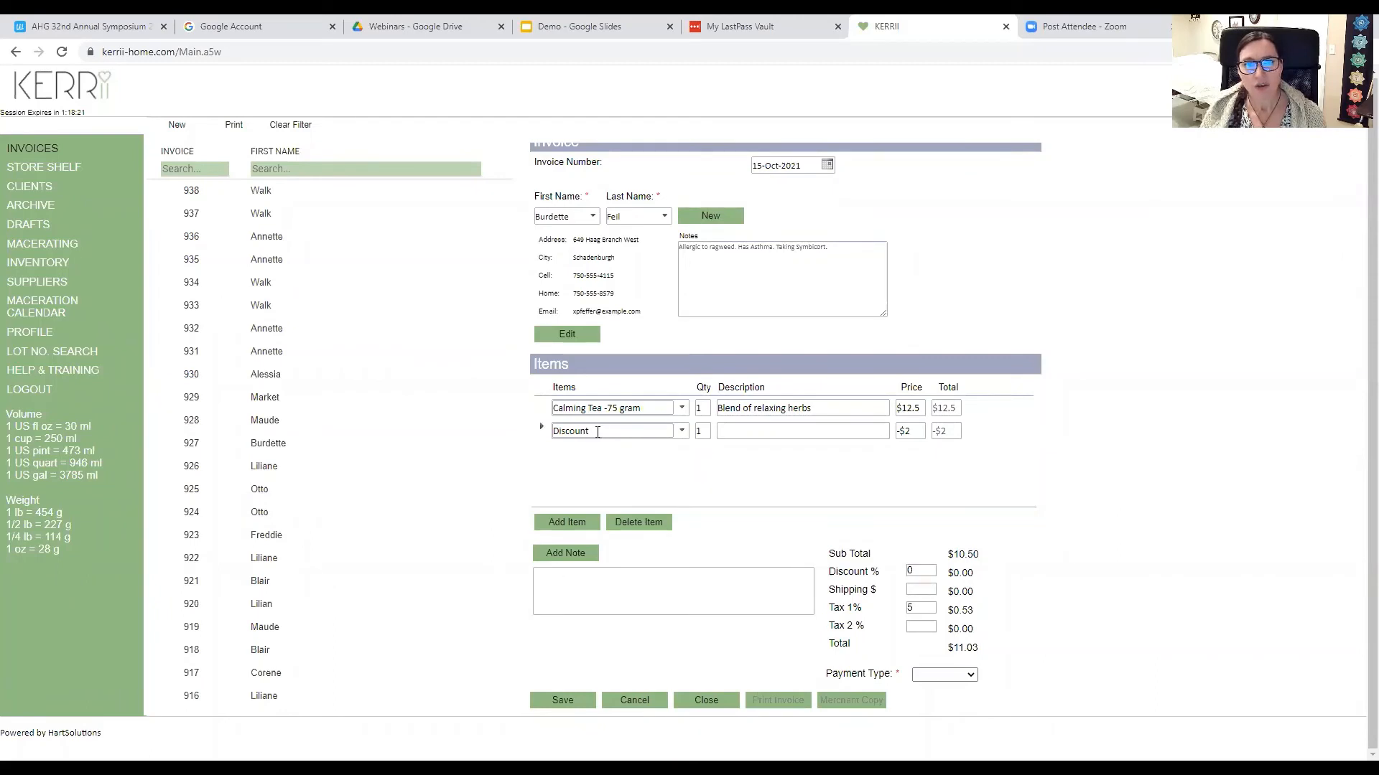
Set the invoice's payment type to Cash, leaving the discount percentage at 0.
{"action": "left_click", "coordinate": [927, 568]}
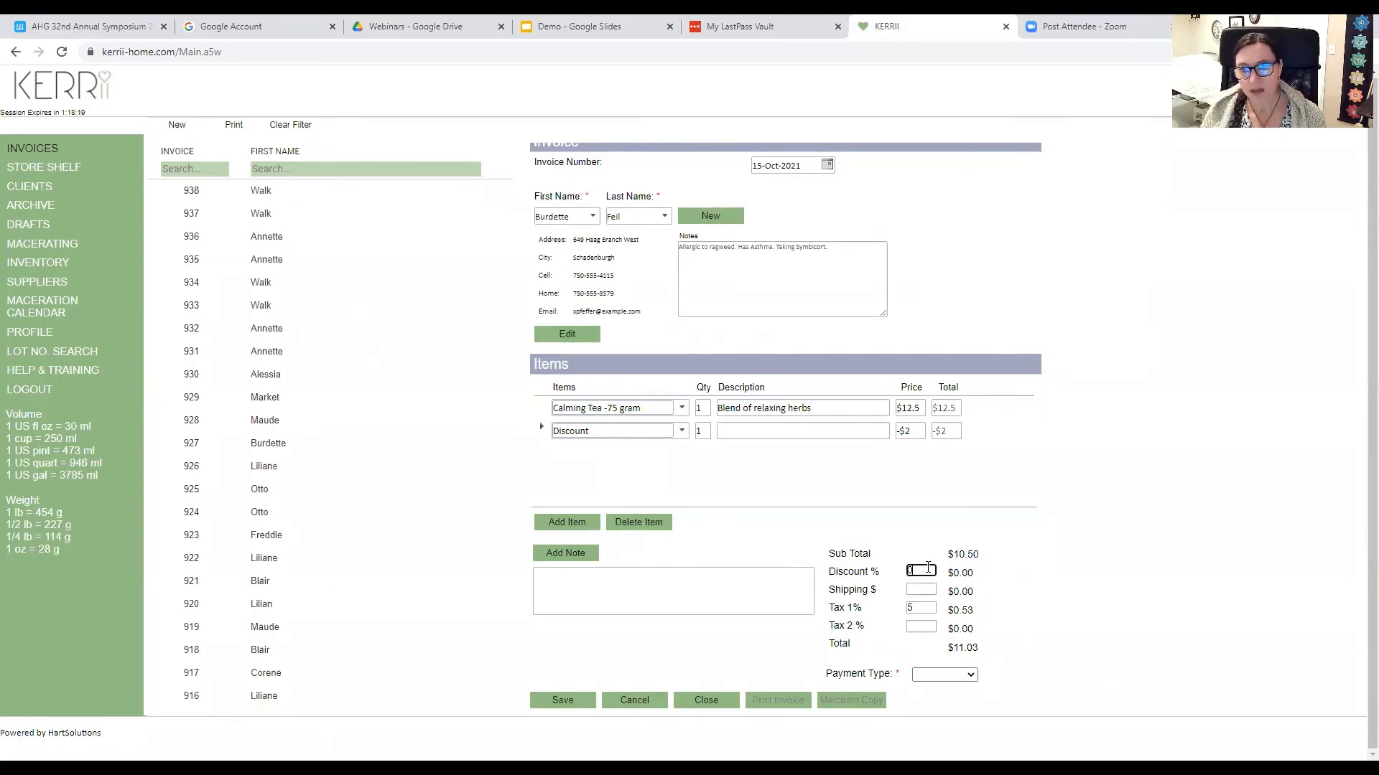
{"action": "left_click", "coordinate": [969, 676]}
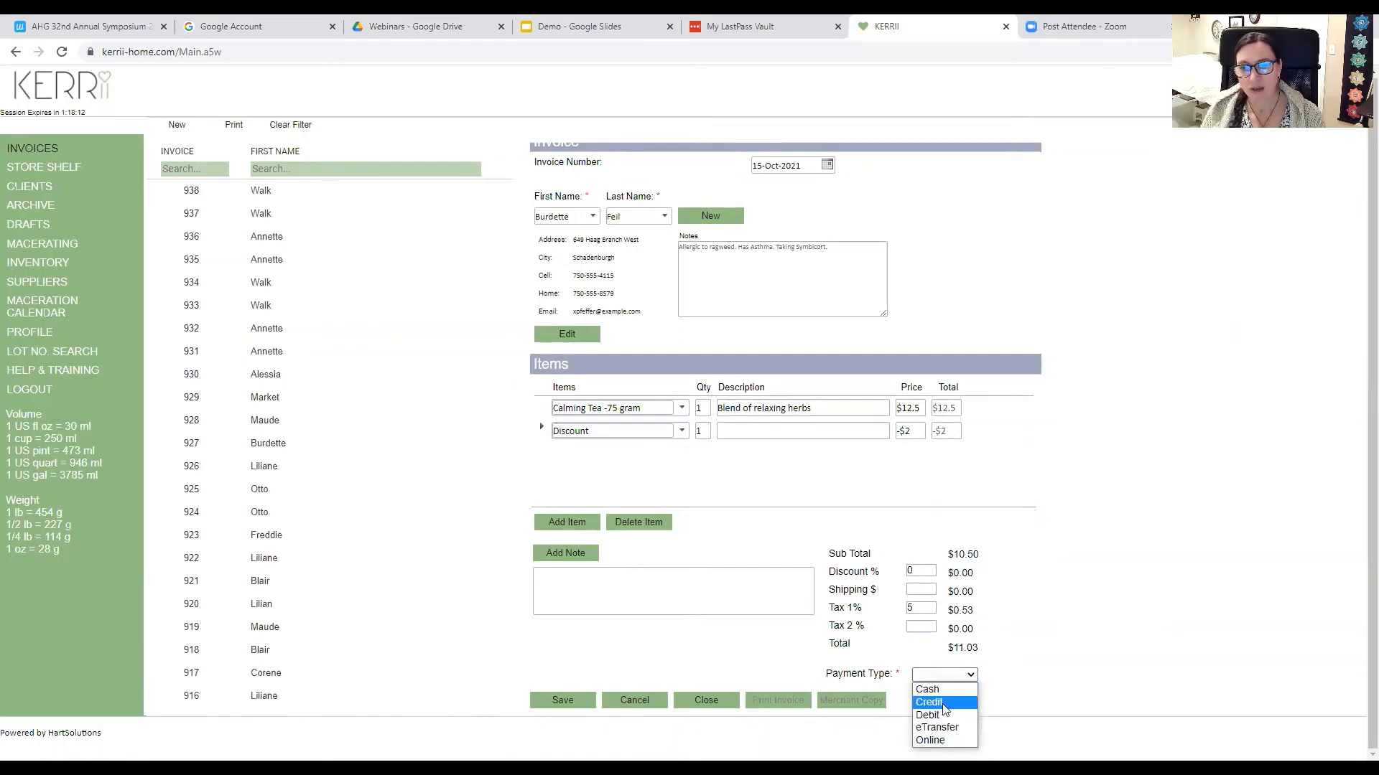
{"action": "left_click", "coordinate": [927, 689]}
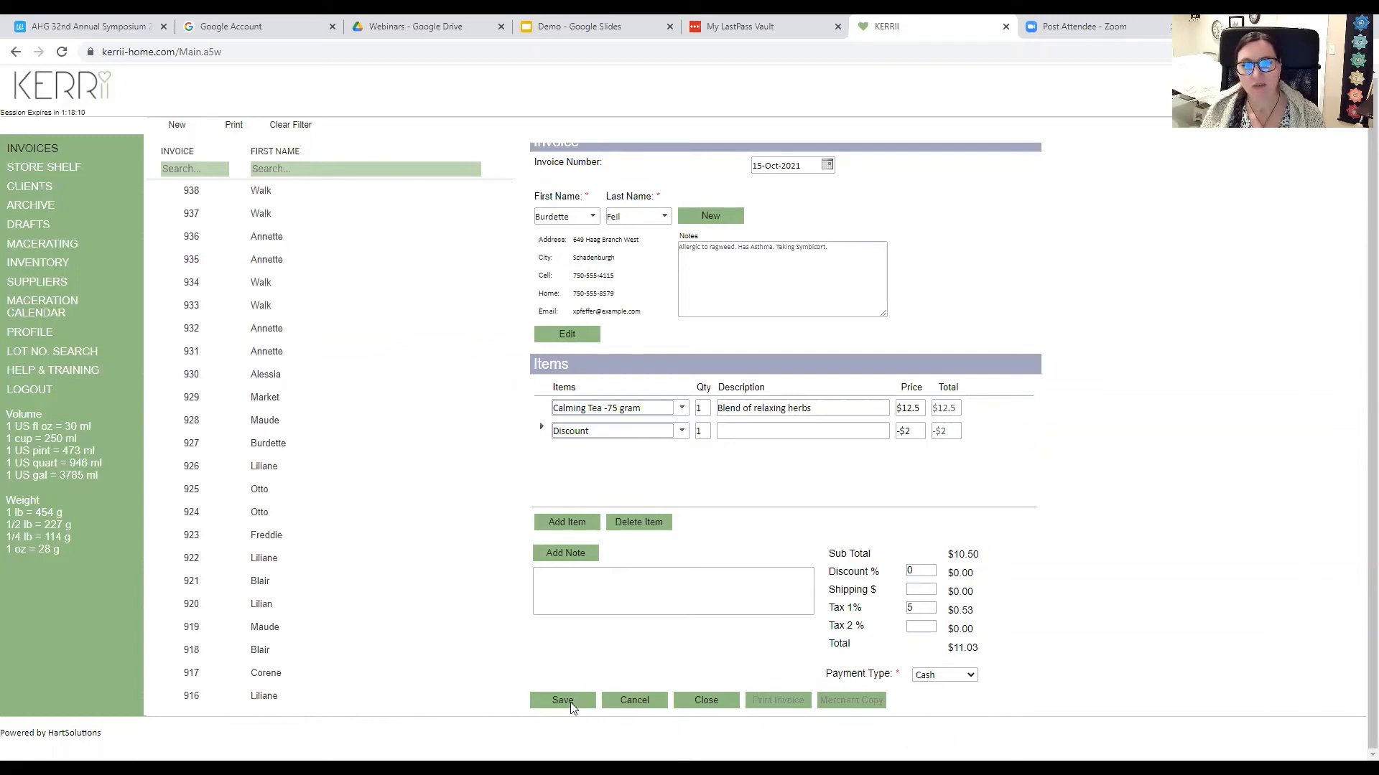
Add the note "Take twice daily" to the invoice and save it as a final sale.
{"action": "left_click", "coordinate": [569, 554]}
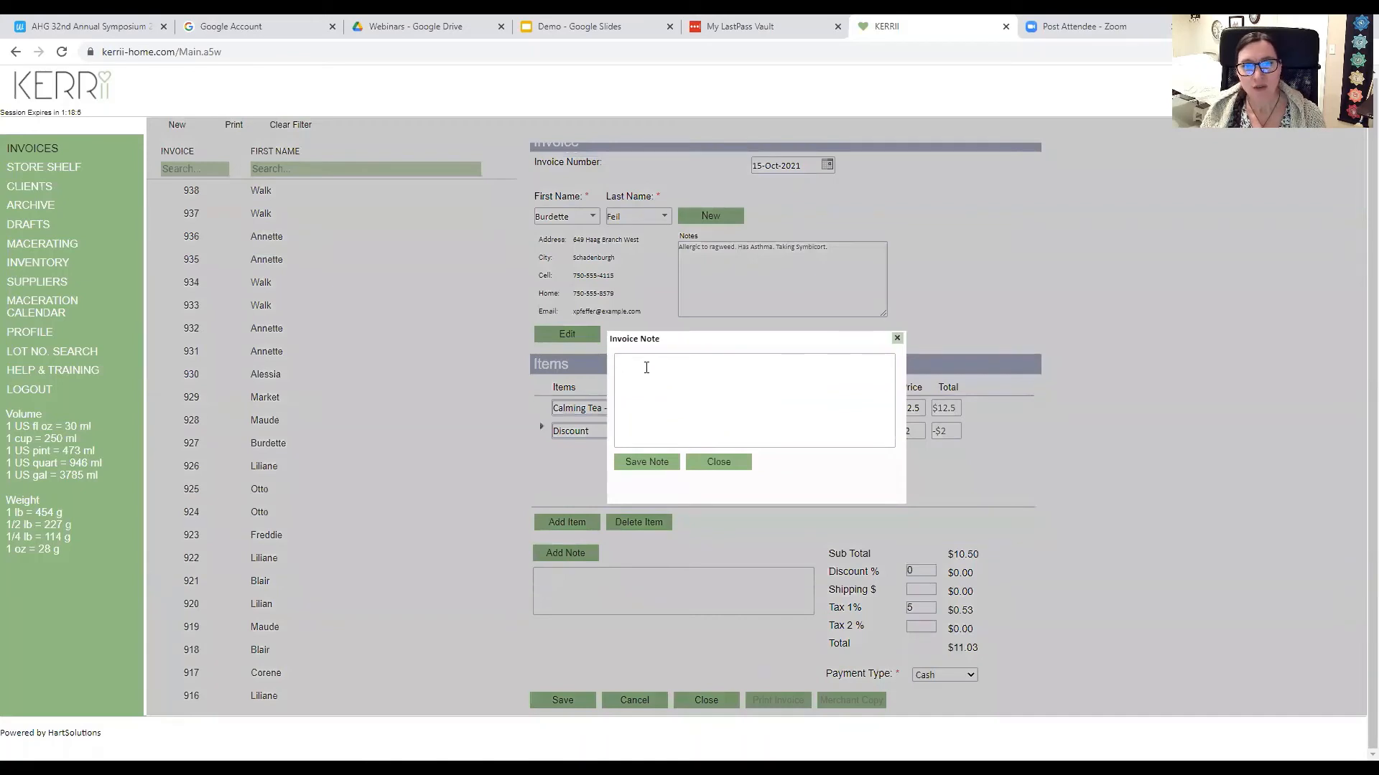
{"action": "type", "text": "Take twice d"}
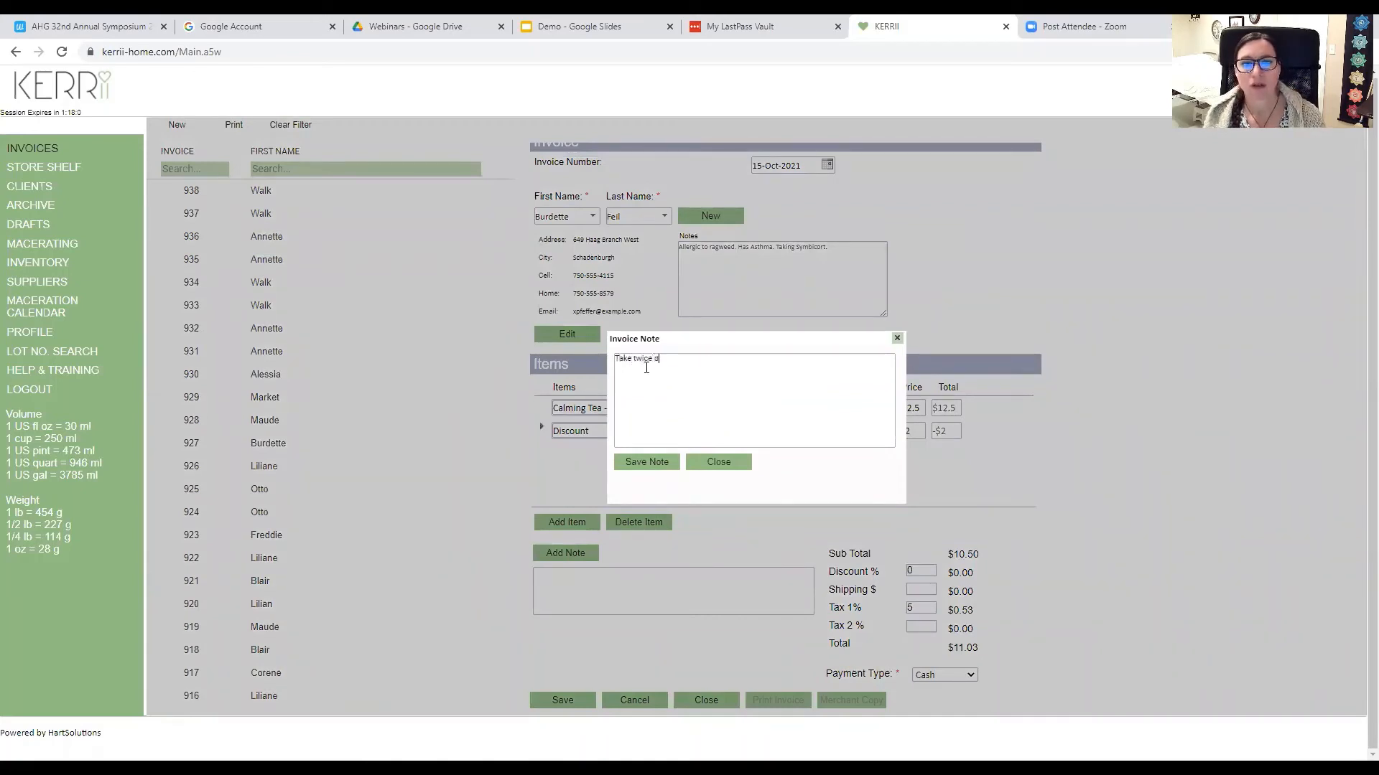
{"action": "type", "text": "aily"}
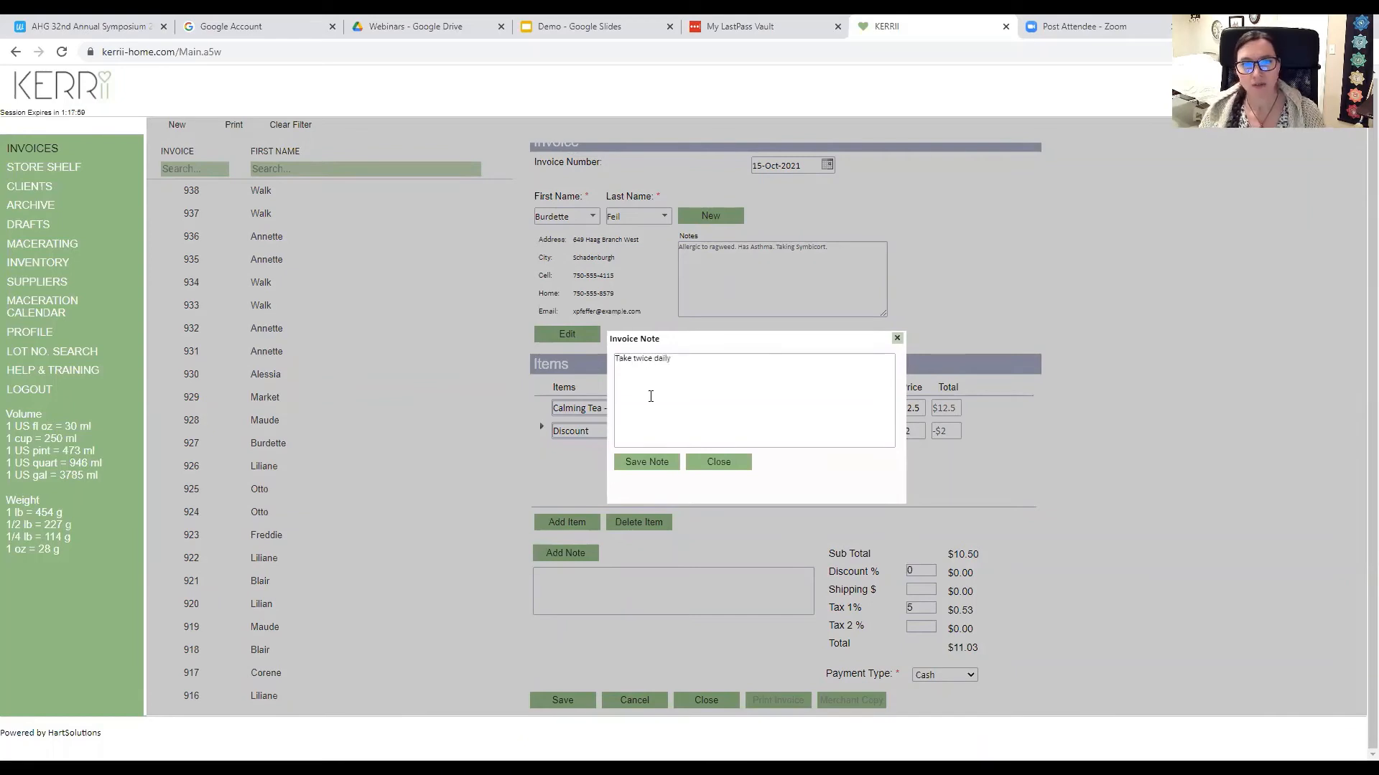
{"action": "left_click", "coordinate": [669, 466]}
{"action": "left_click", "coordinate": [710, 463]}
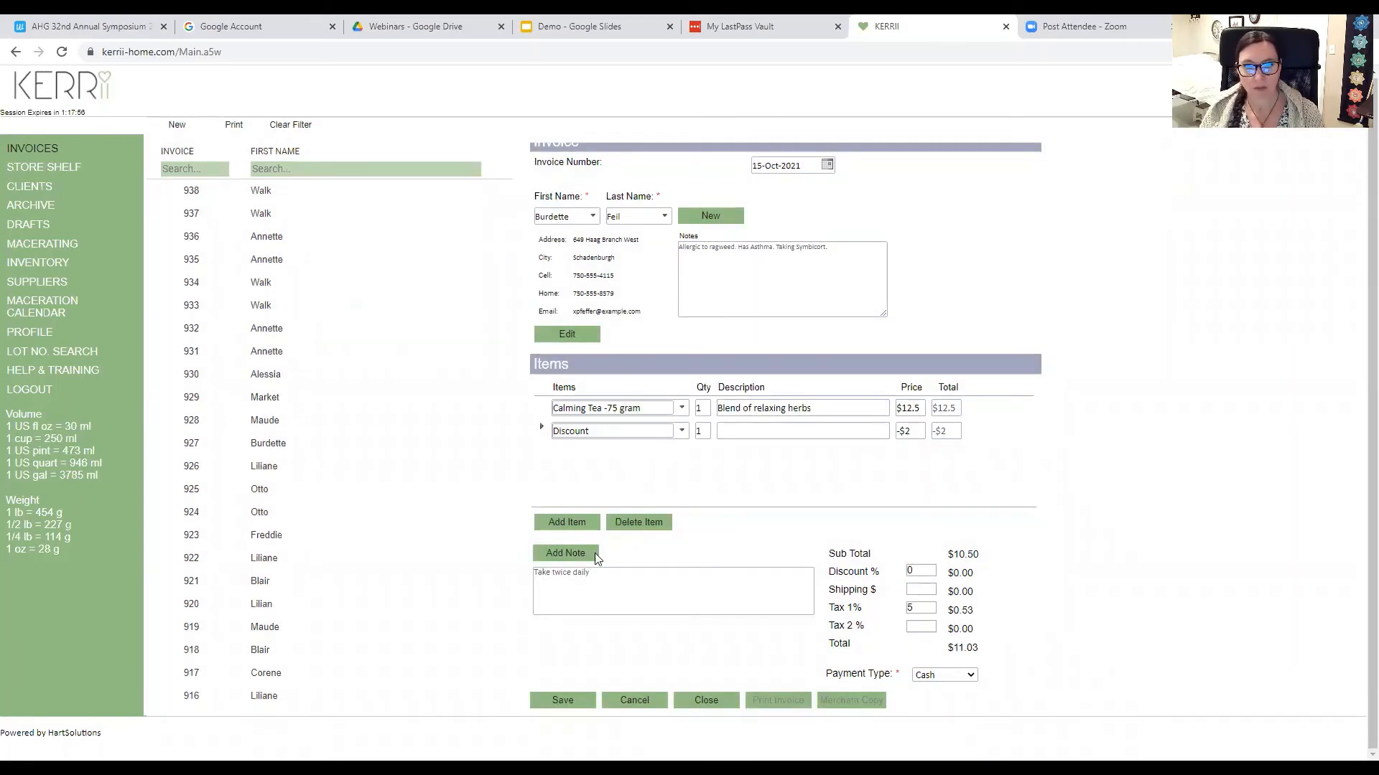
{"action": "left_click", "coordinate": [575, 702]}
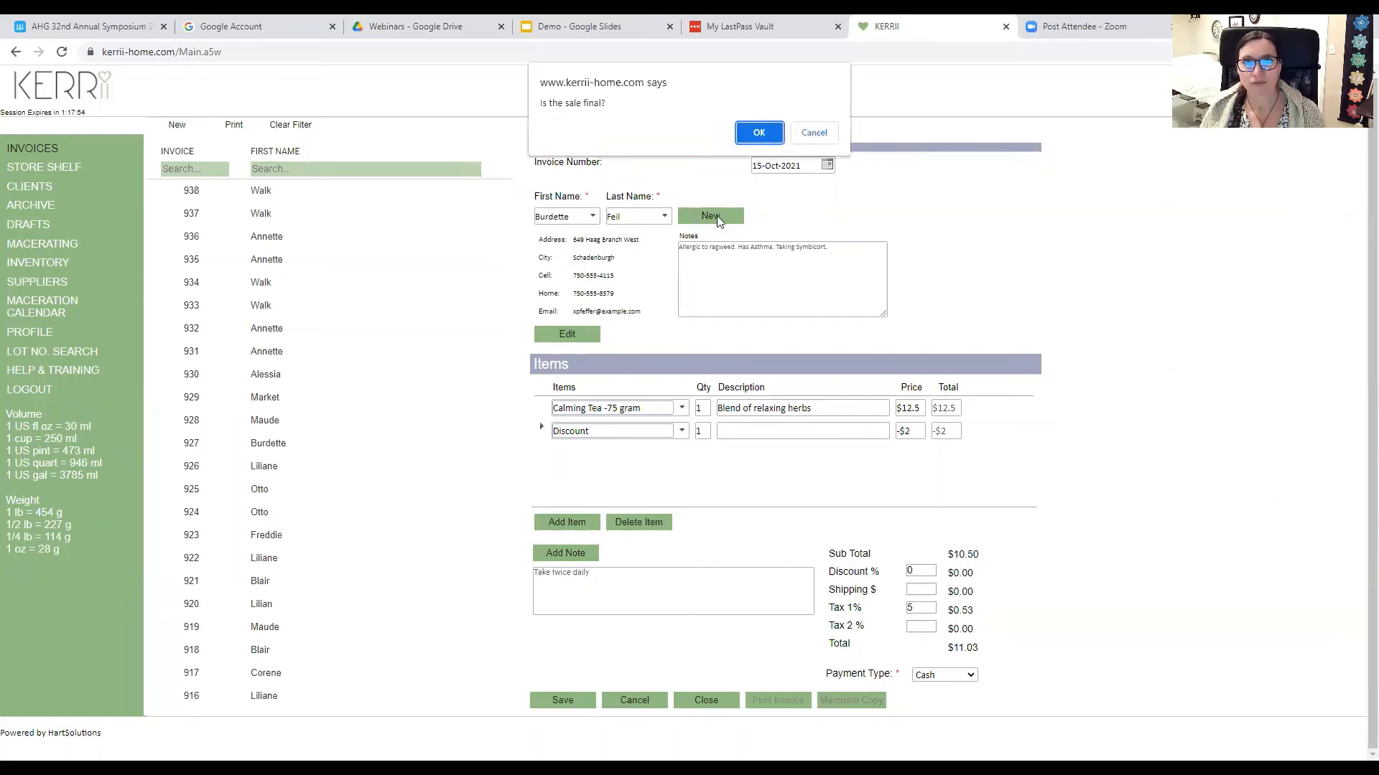
{"action": "left_click", "coordinate": [759, 131]}
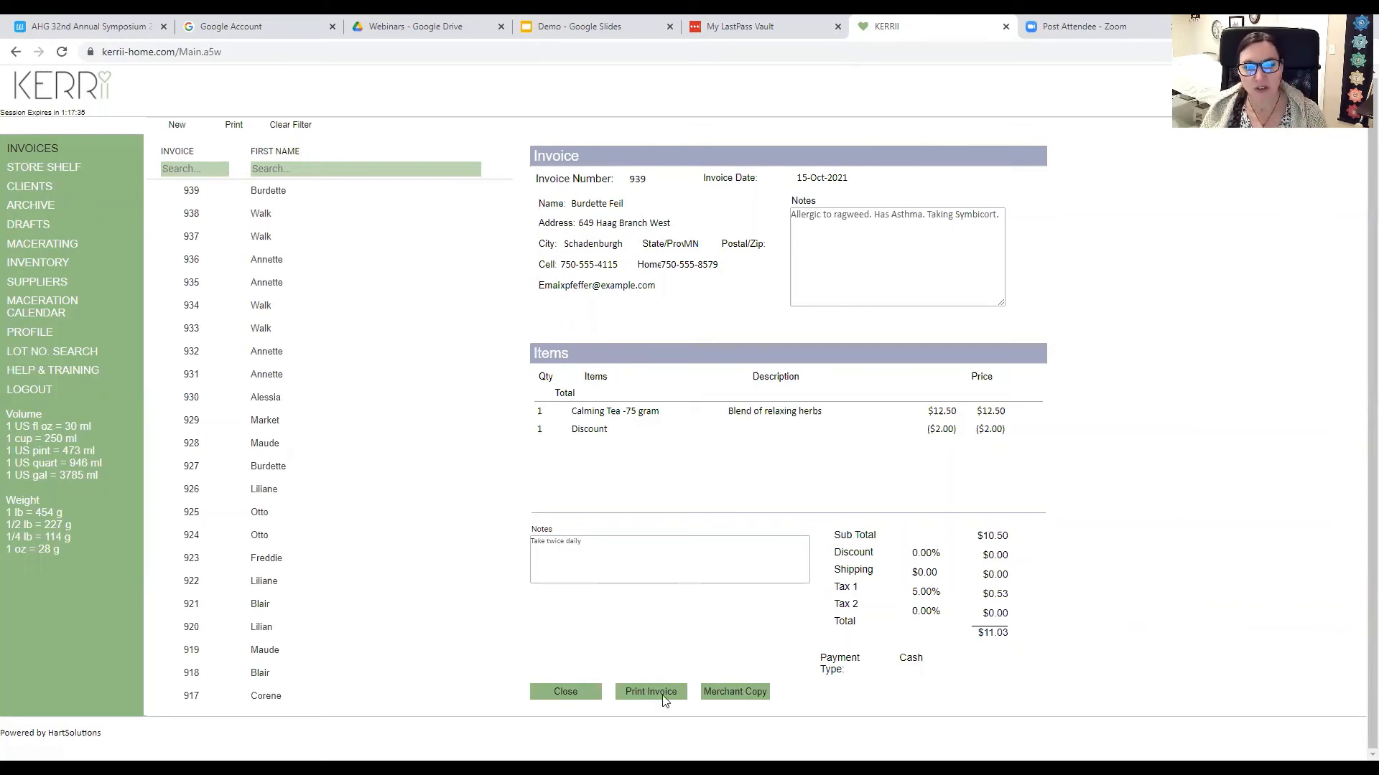
View the saved invoice's merchant copy and the most recent walk-in invoice, closing each to return to the invoice list.
{"action": "left_click", "coordinate": [741, 690]}
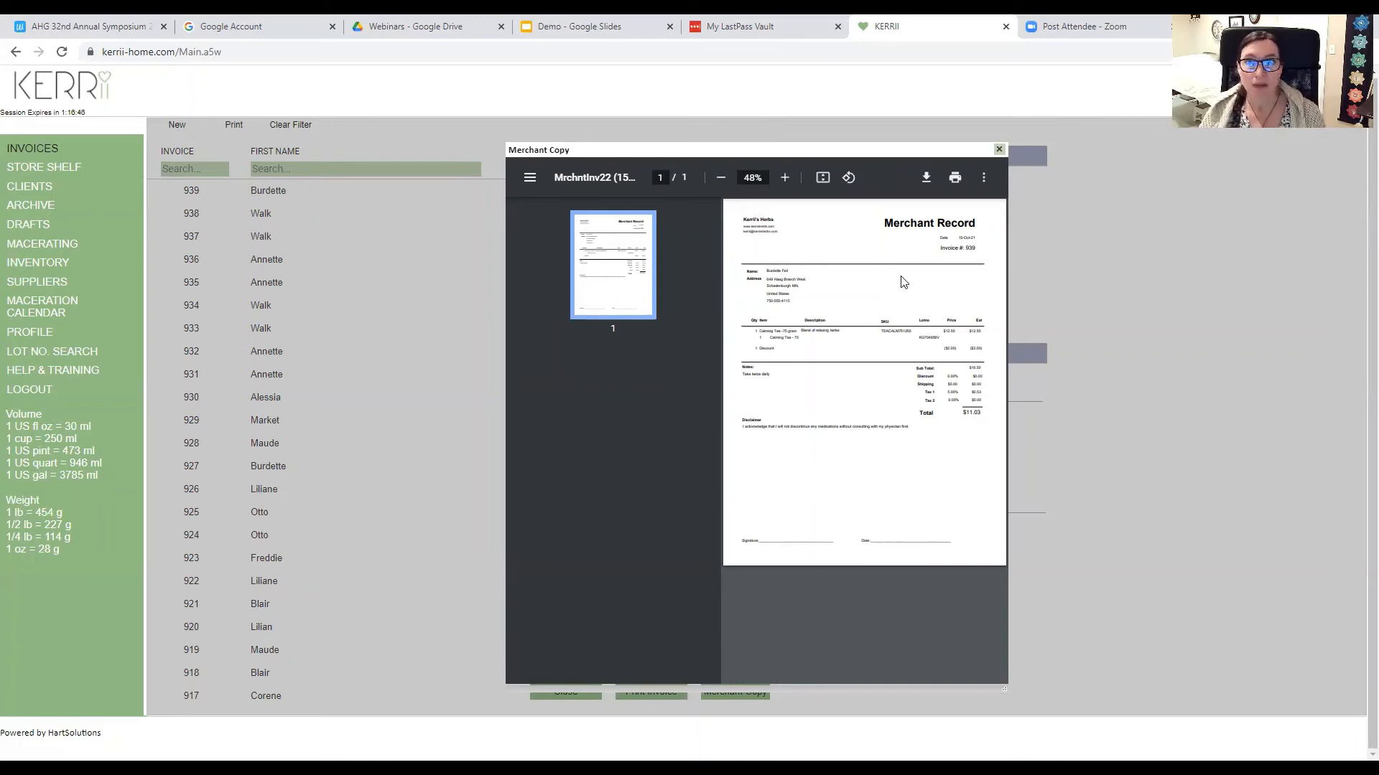
{"action": "left_click", "coordinate": [1002, 149]}
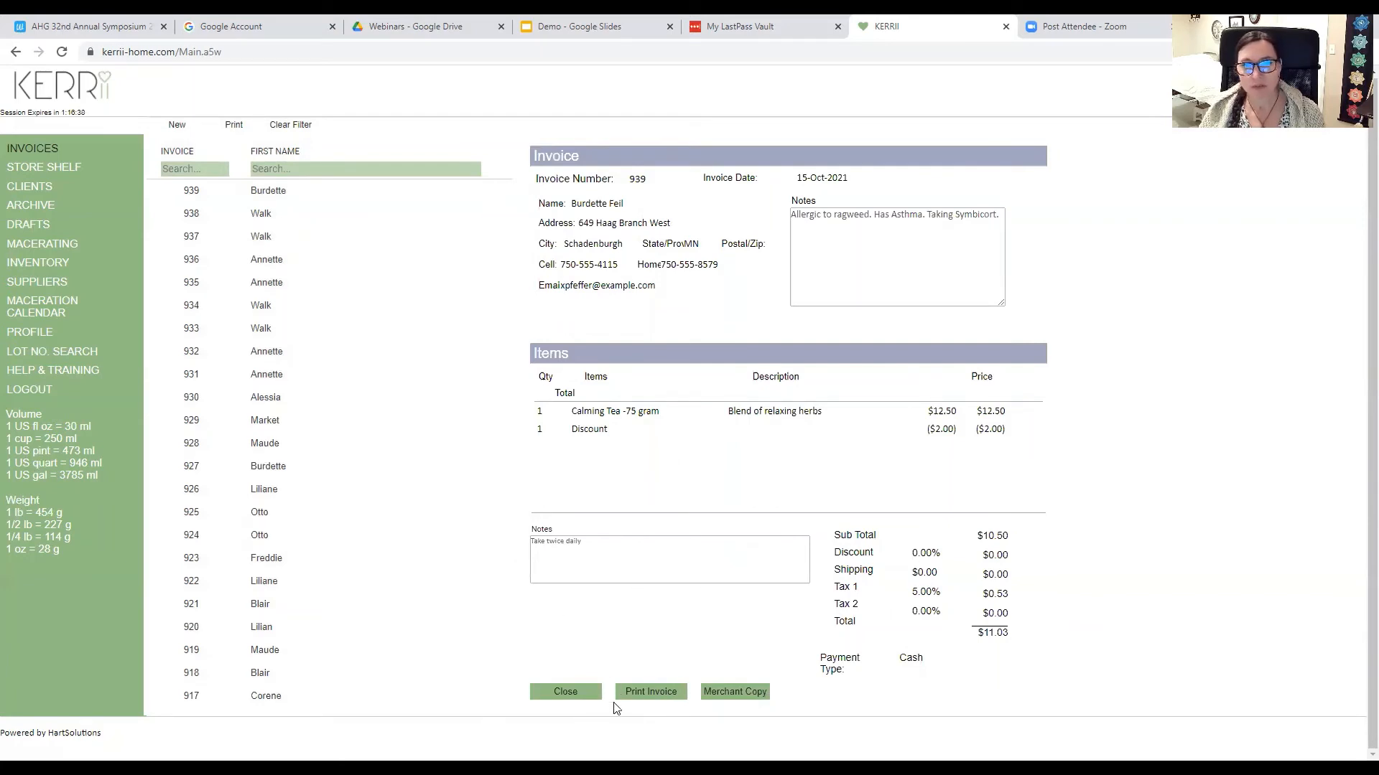
{"action": "left_click", "coordinate": [578, 696]}
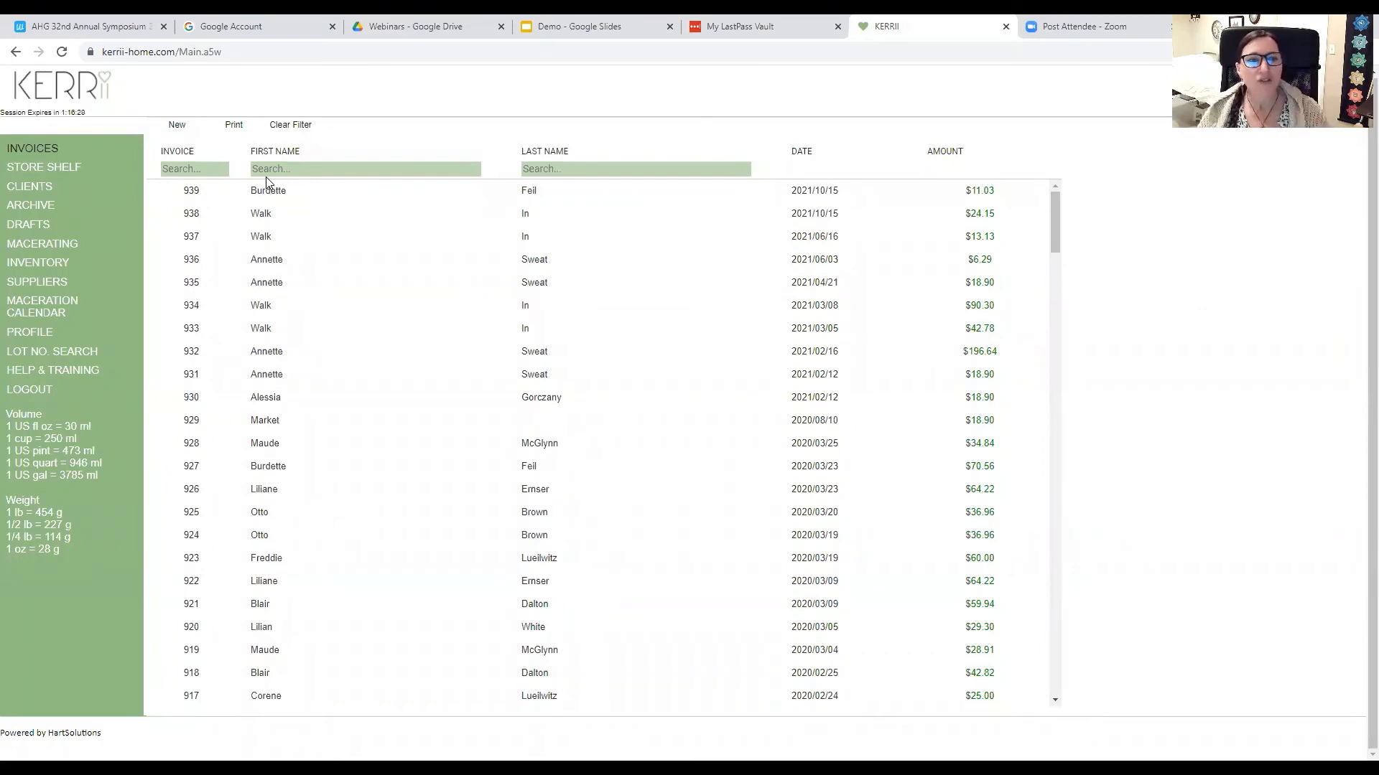
{"action": "left_click", "coordinate": [262, 221]}
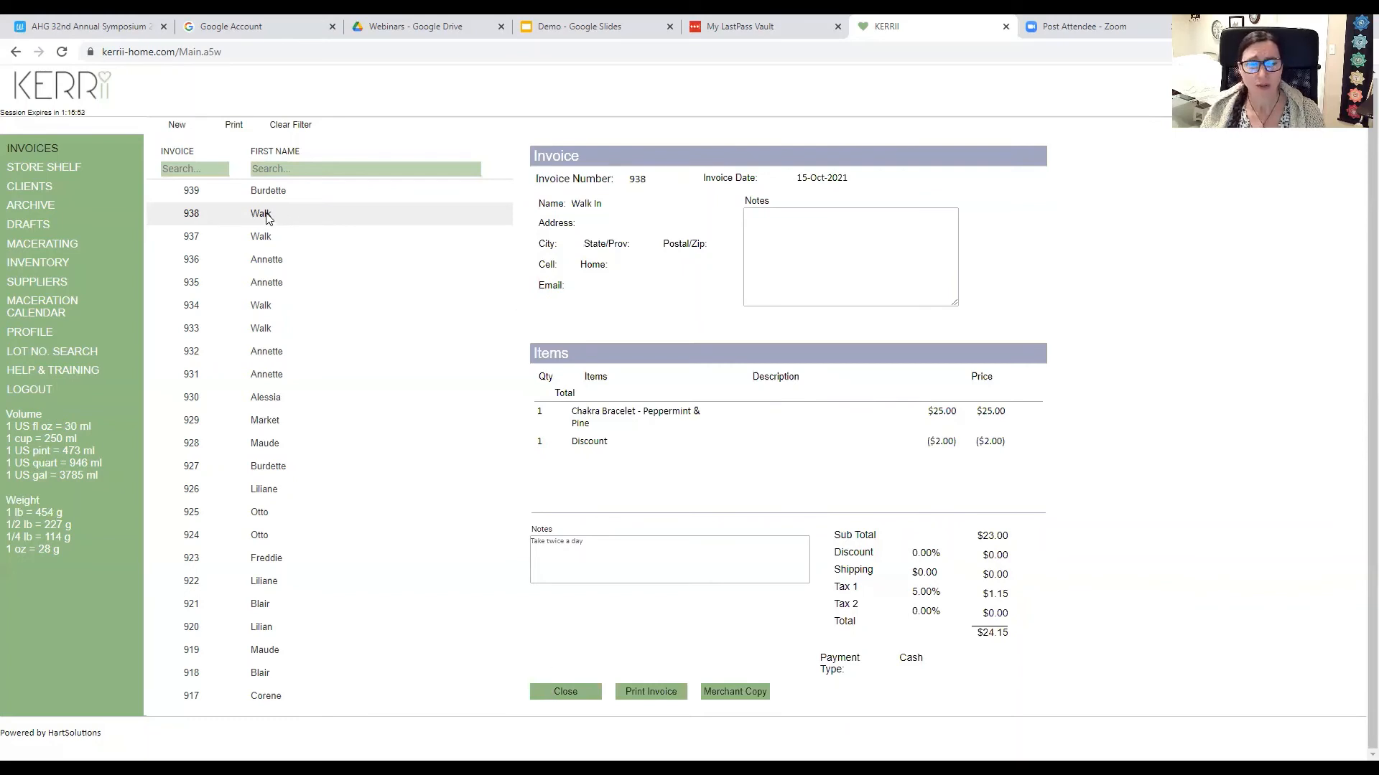
{"action": "left_click", "coordinate": [567, 692]}
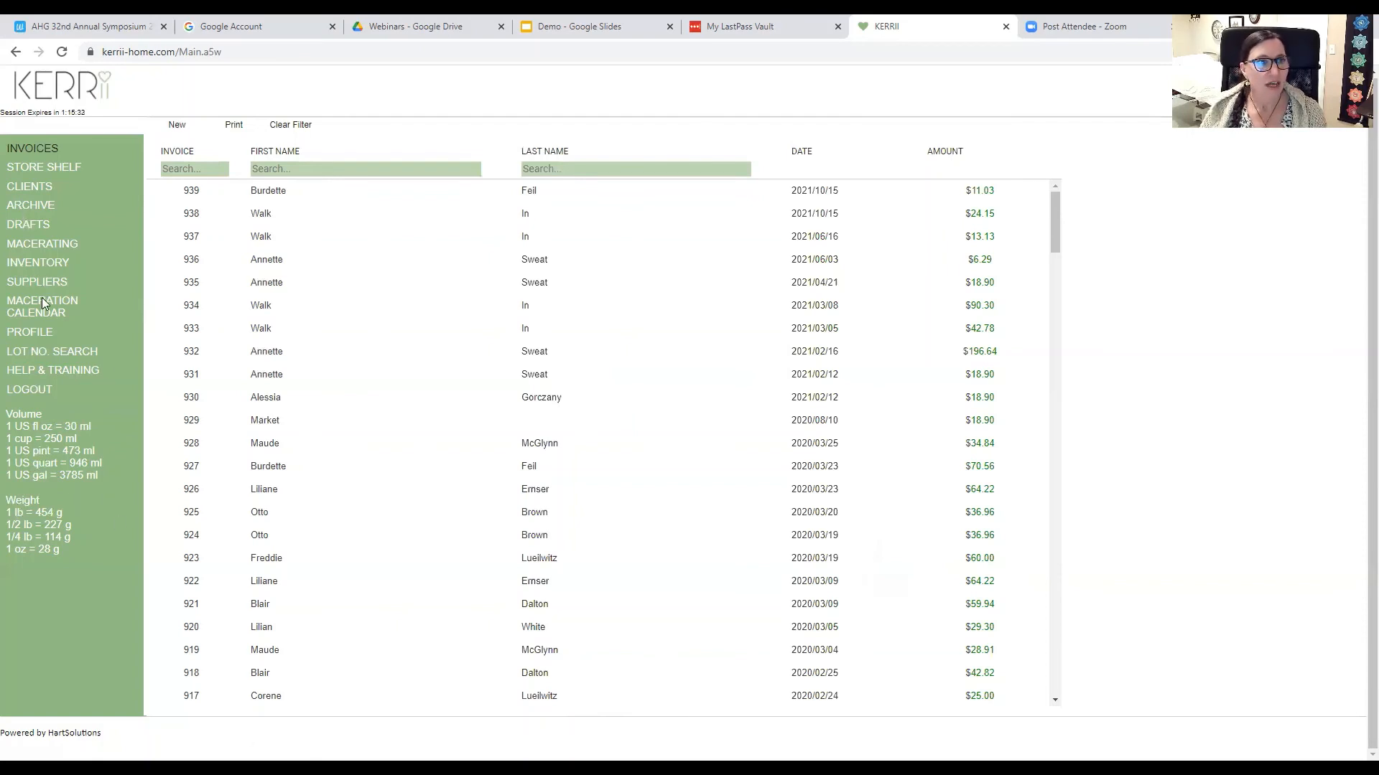
View the archived formula Anti-inflammatory and digestive tea and preview copying it as a new formula without saving.
{"action": "left_click", "coordinate": [40, 204]}
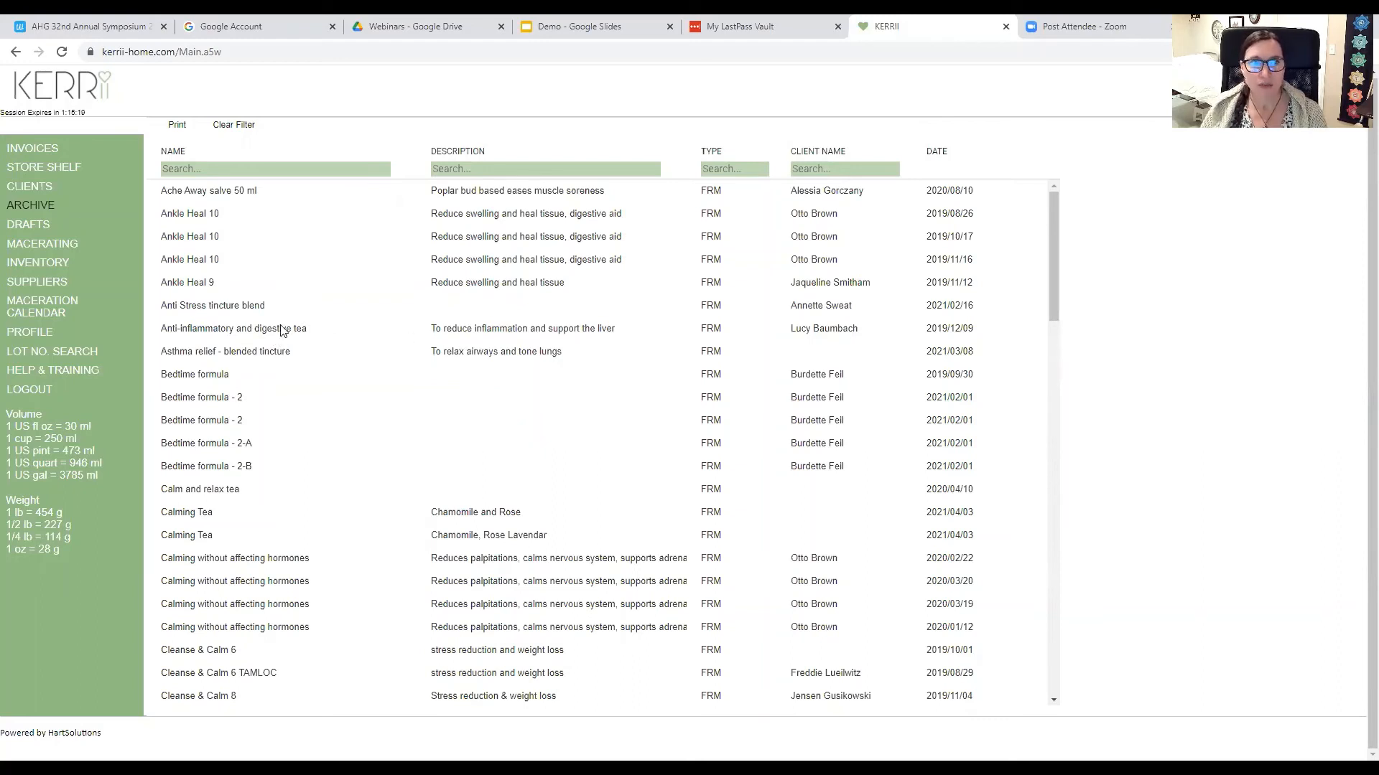
{"action": "left_click", "coordinate": [284, 329]}
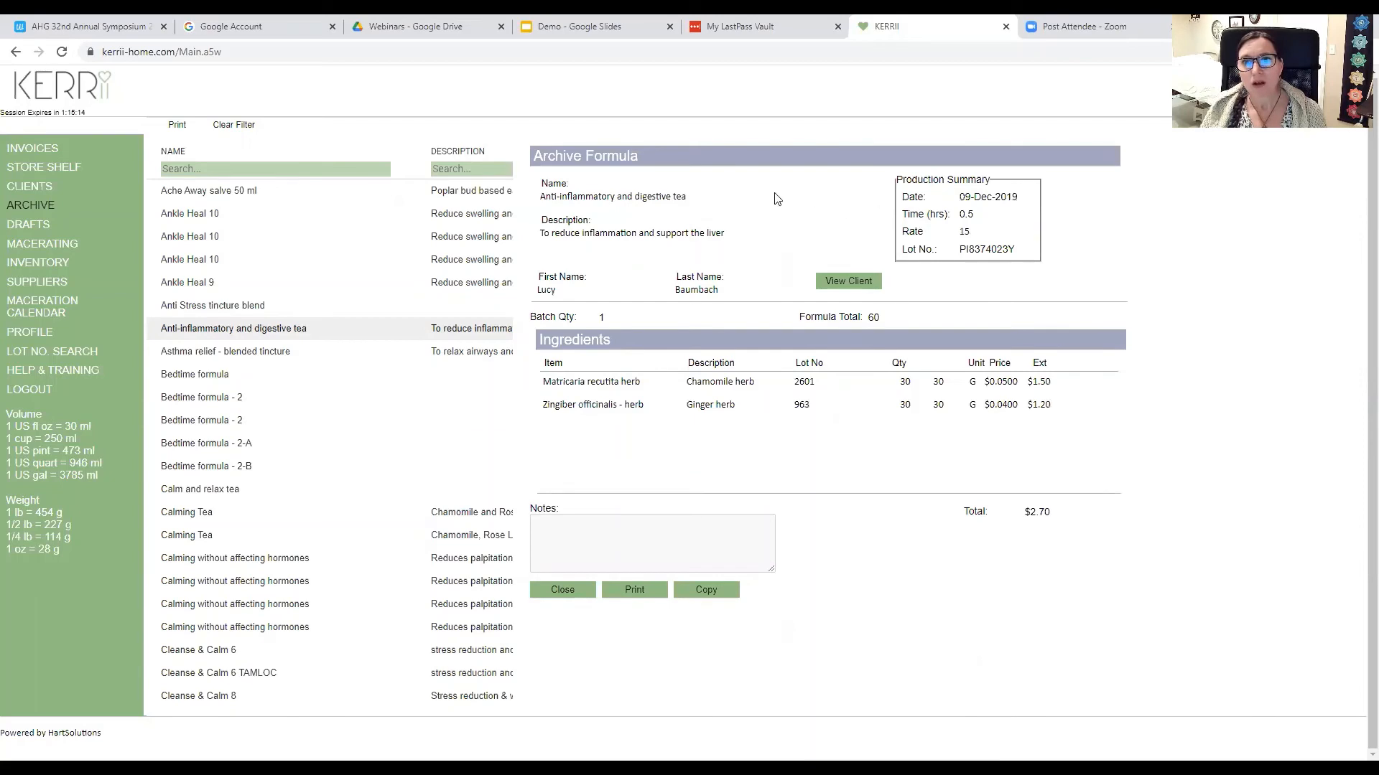
{"action": "left_click", "coordinate": [712, 589]}
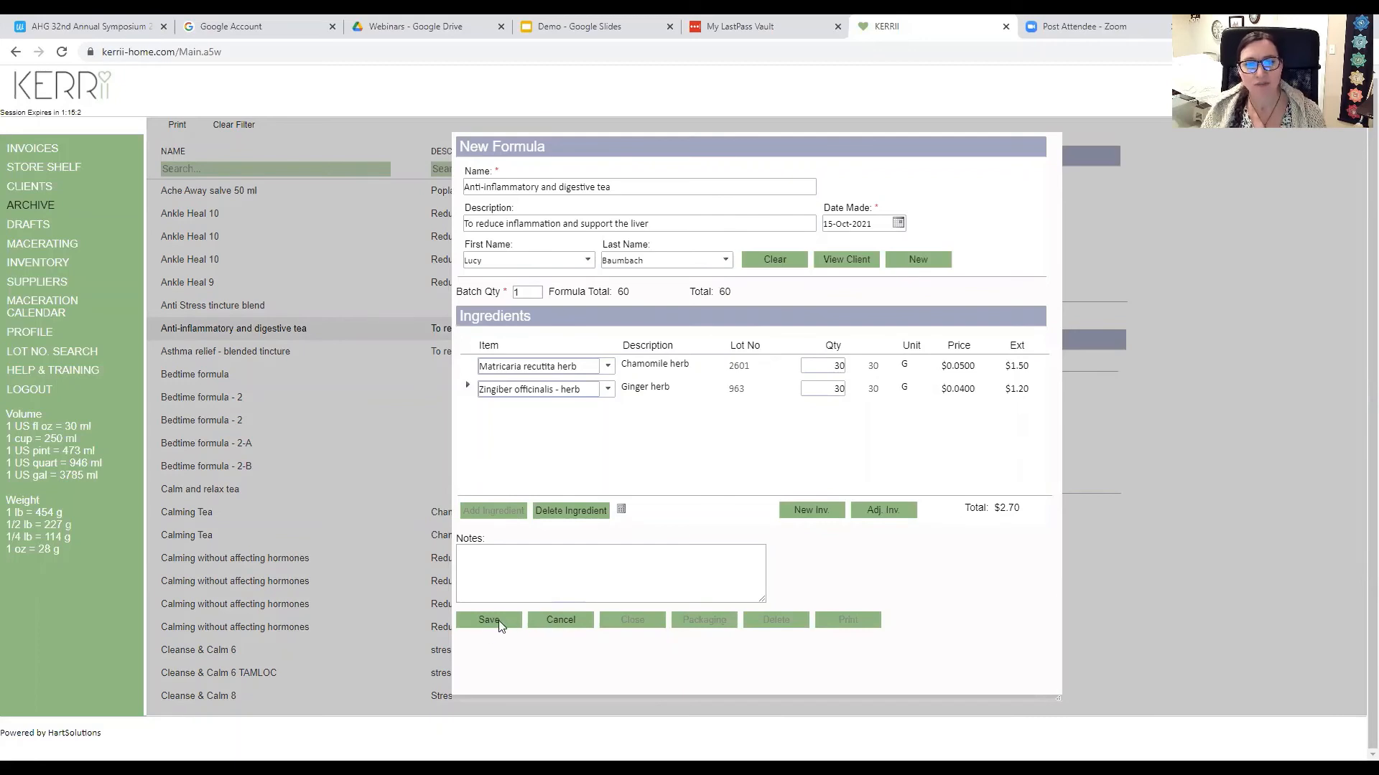
{"action": "left_click", "coordinate": [544, 620]}
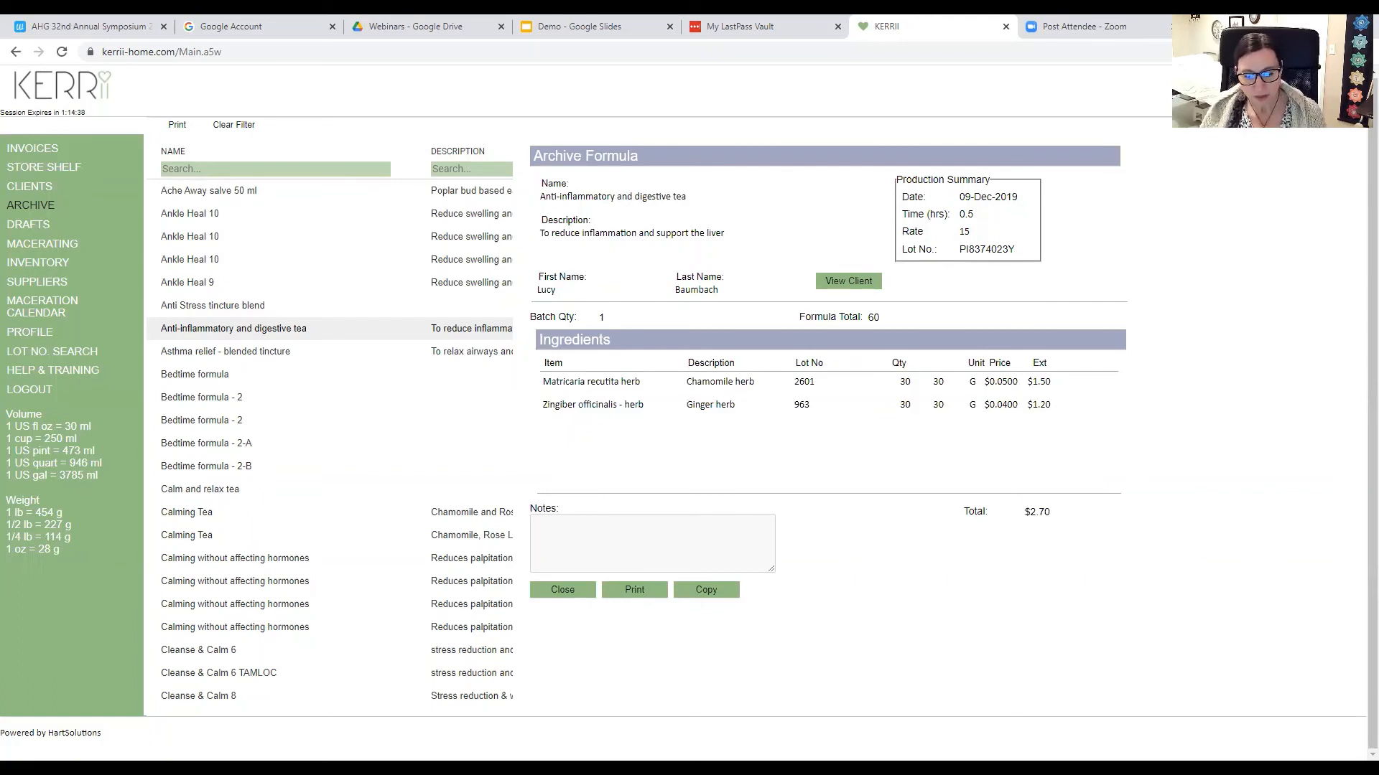
Search for lot number H2300, the Cichorium intybus herb, in the lot number search.
{"action": "left_click", "coordinate": [42, 350]}
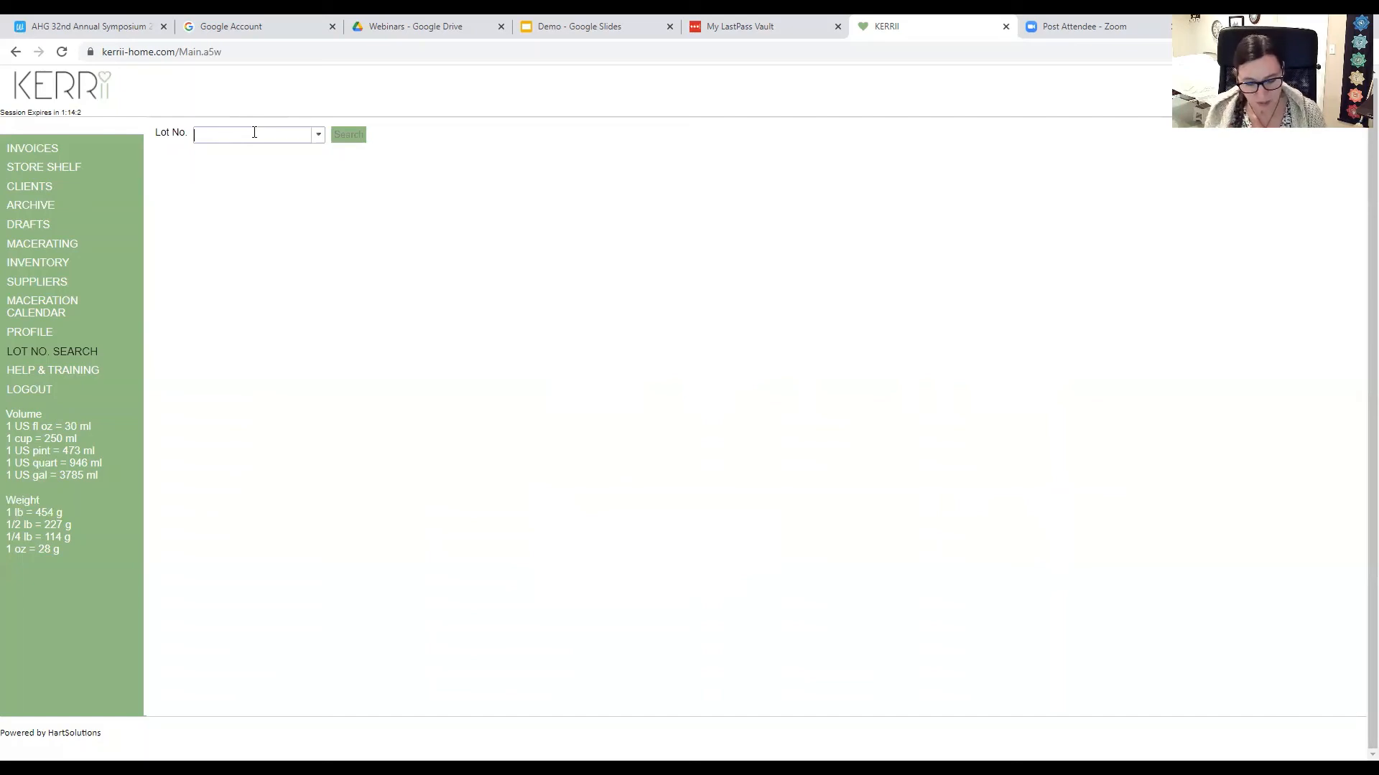
{"action": "type", "text": "H230"}
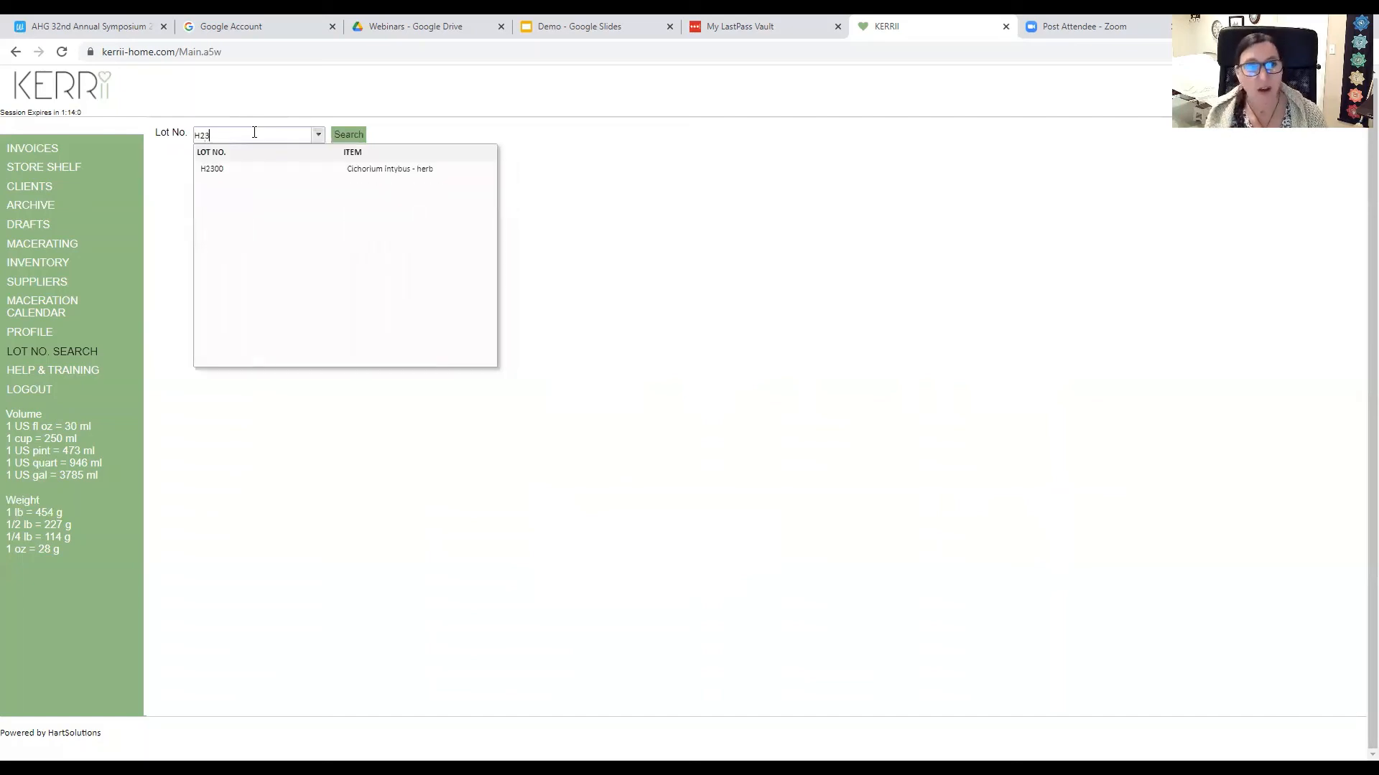
{"action": "left_click", "coordinate": [355, 169]}
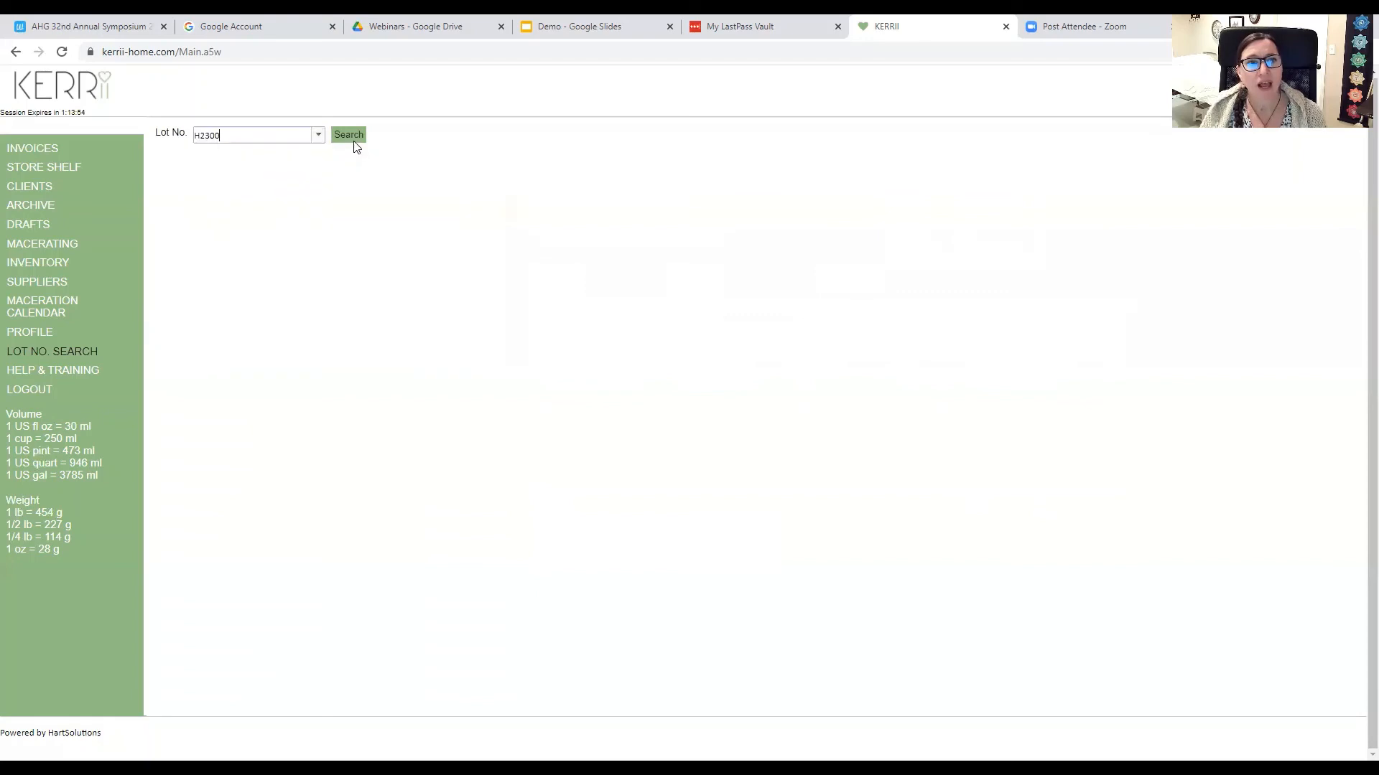
{"action": "left_click", "coordinate": [351, 135]}
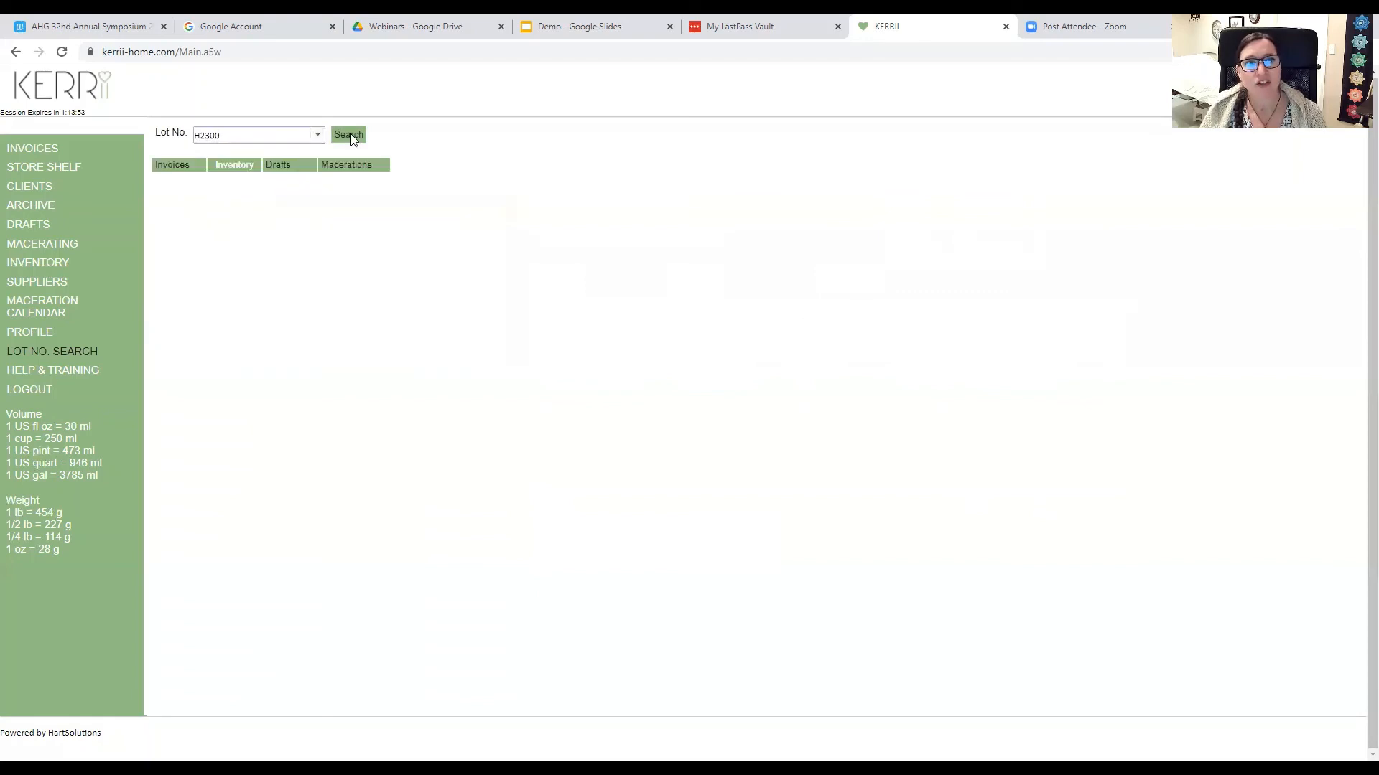
Review the inventory, invoice, draft and maceration records linked to lot H2300, ending on the inventory records.
{"action": "left_click", "coordinate": [241, 170]}
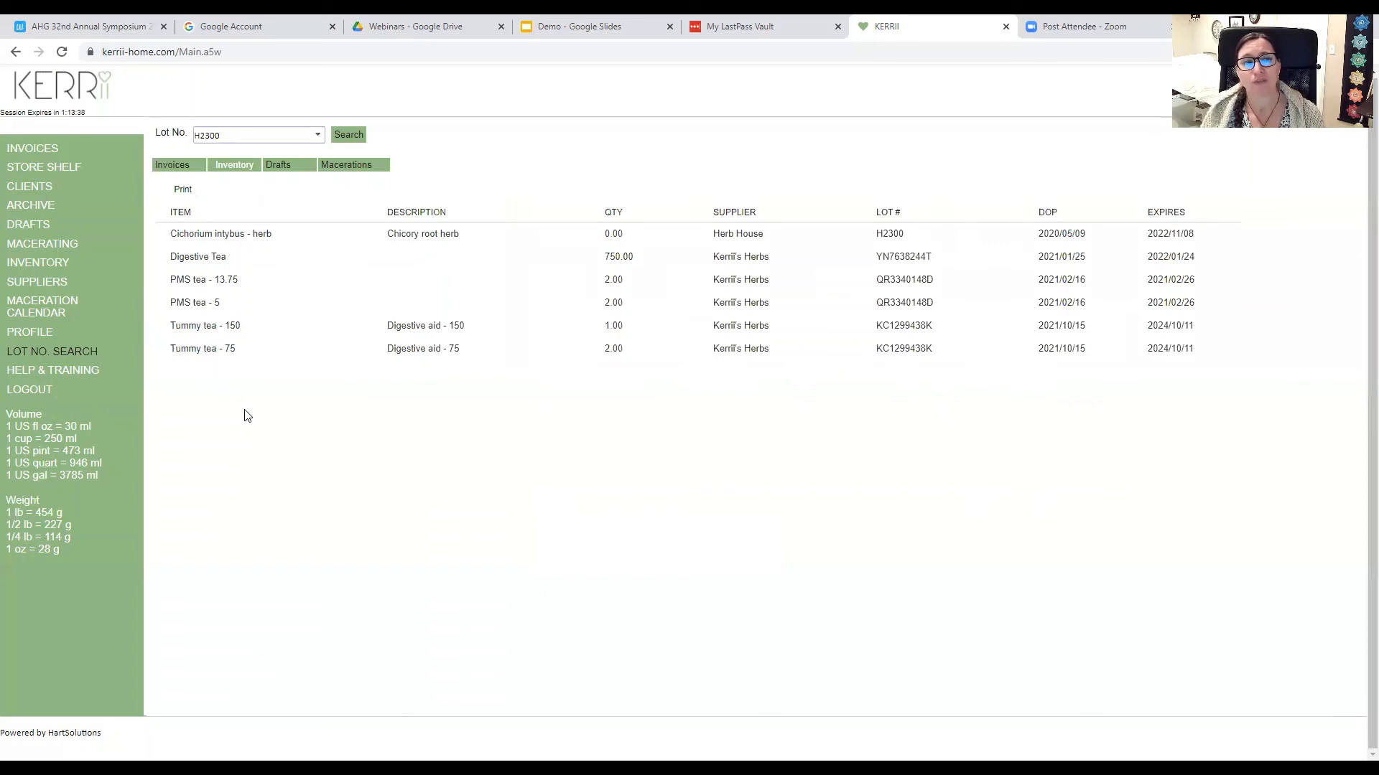
{"action": "left_click", "coordinate": [173, 166]}
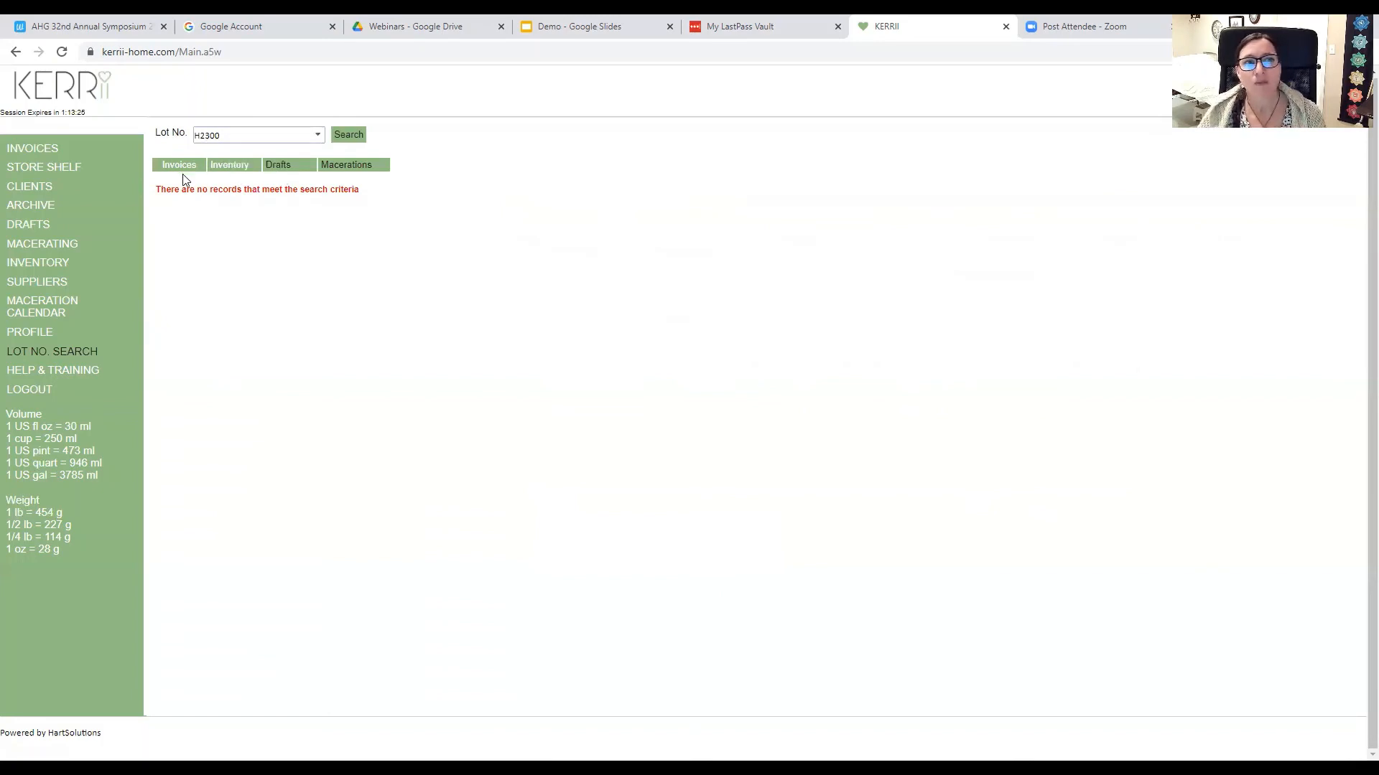
{"action": "left_click", "coordinate": [284, 170]}
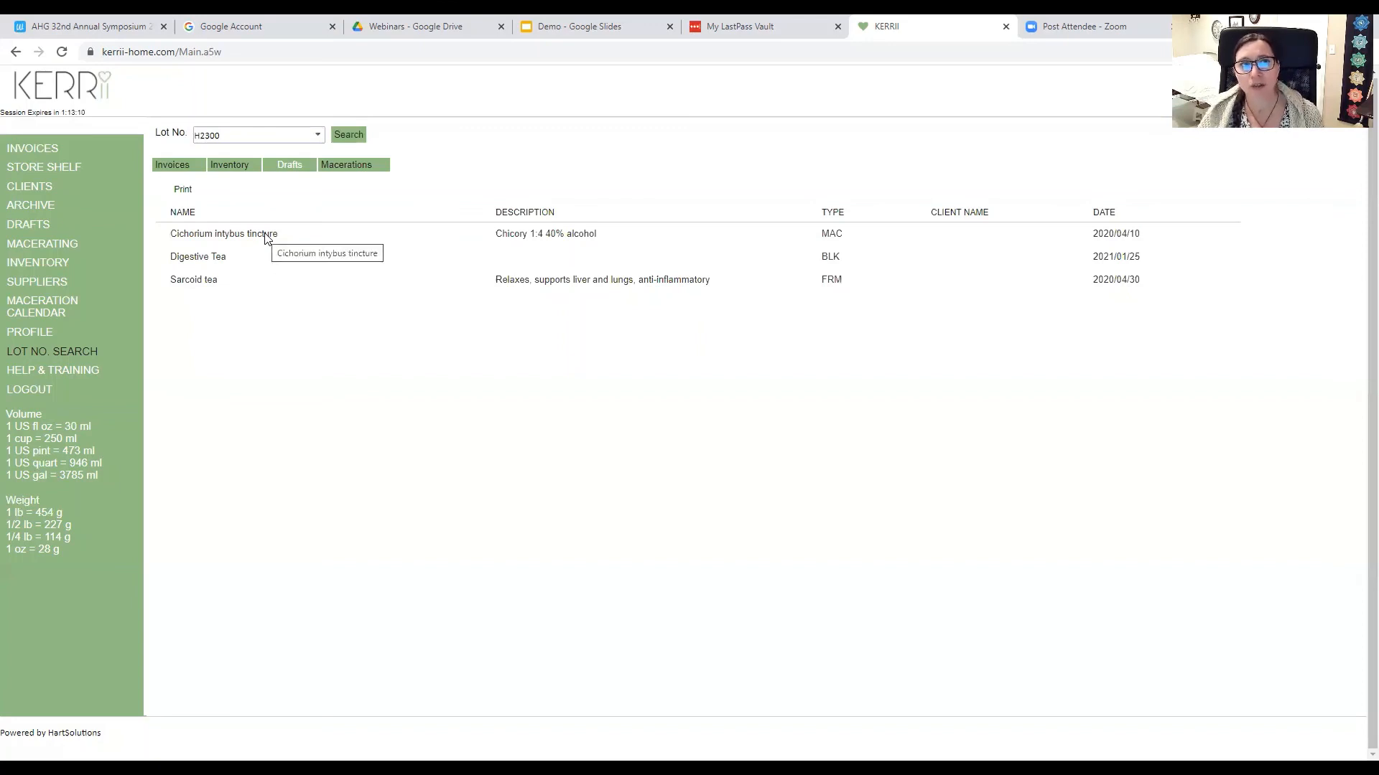
{"action": "left_click", "coordinate": [354, 170]}
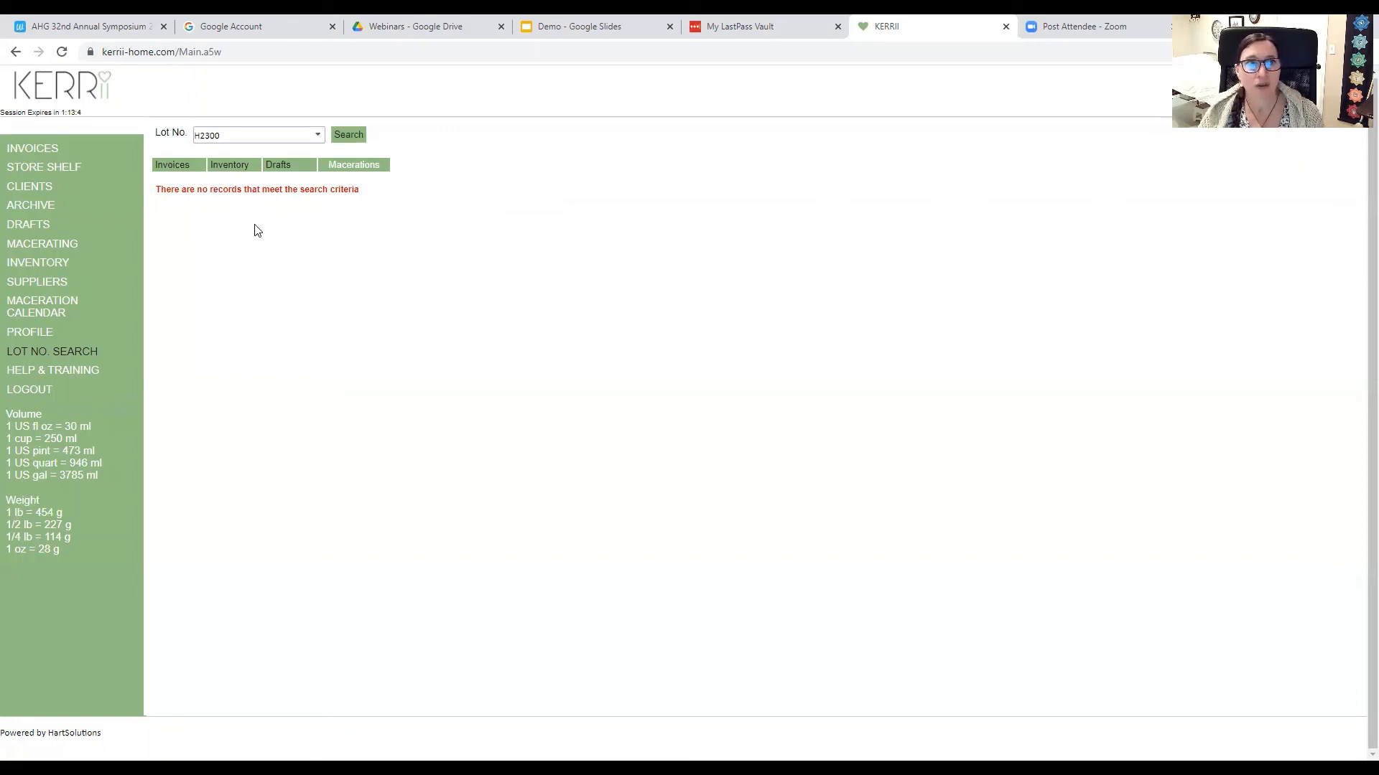
{"action": "left_click", "coordinate": [229, 165]}
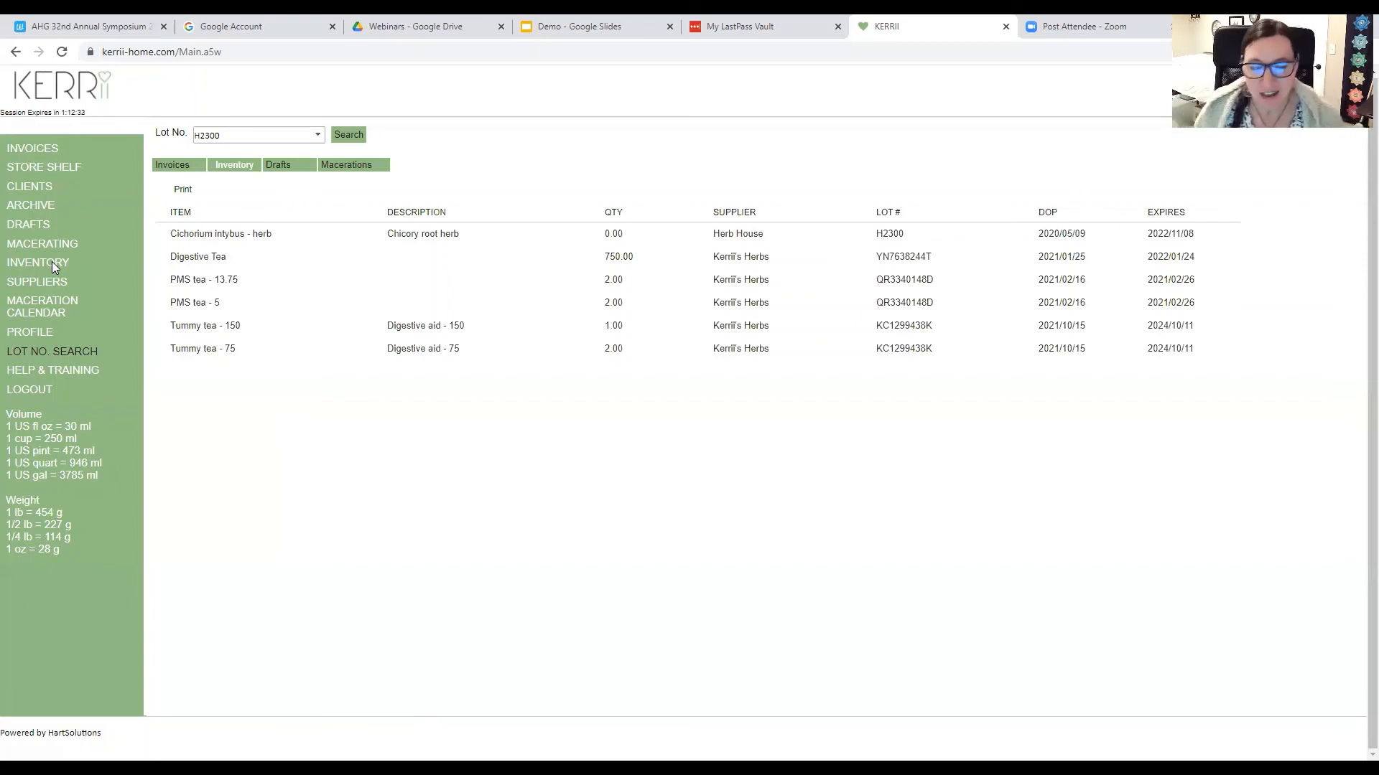
View the company profile and its data import section, checking the available template and import choices.
{"action": "left_click", "coordinate": [34, 332]}
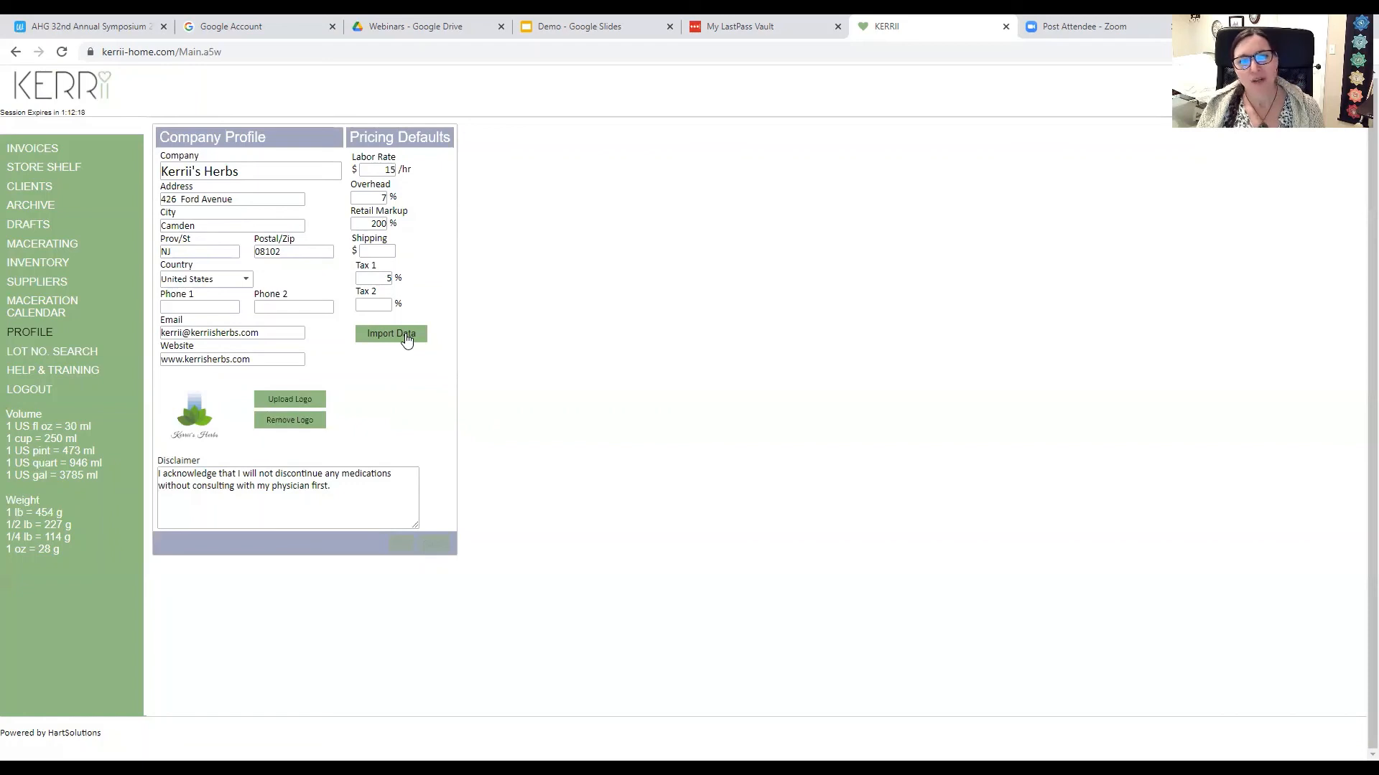
{"action": "left_click", "coordinate": [406, 341]}
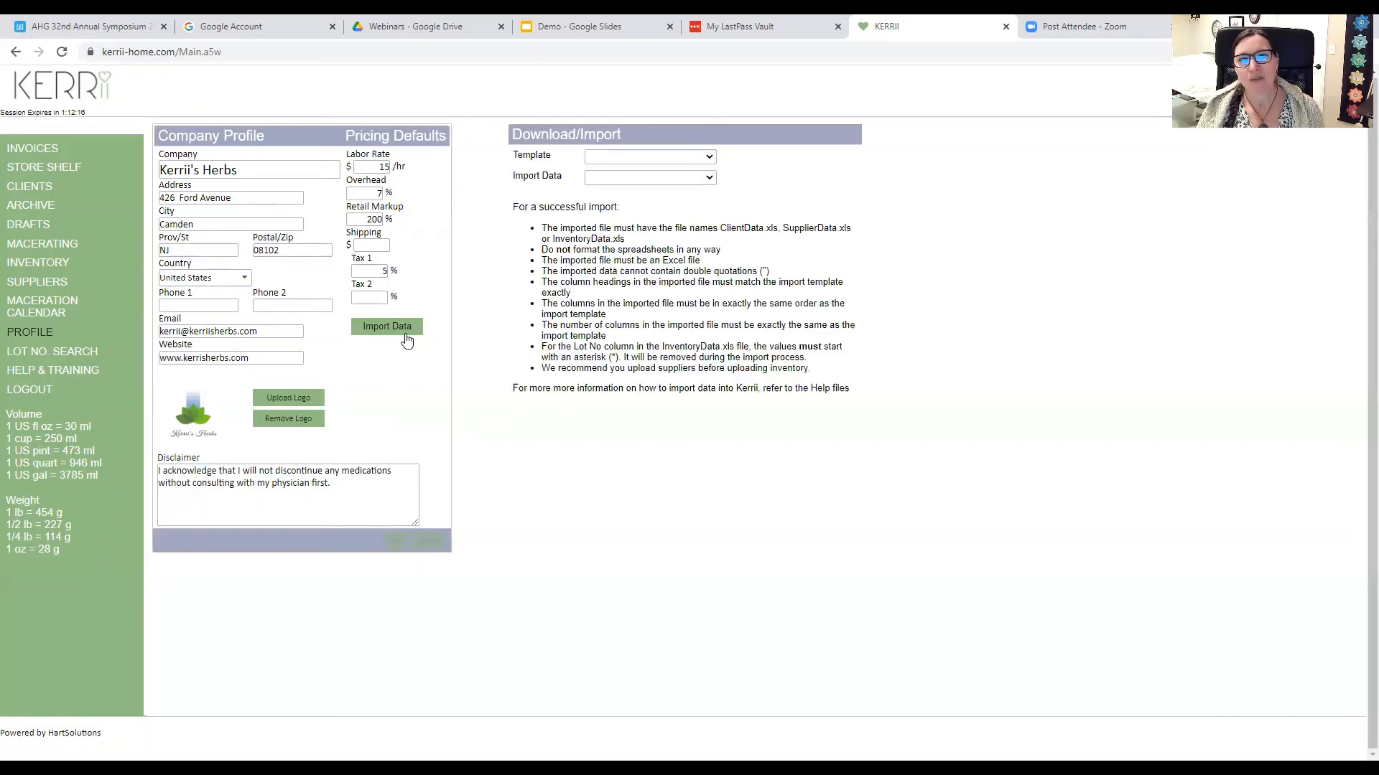
{"action": "left_click", "coordinate": [711, 159]}
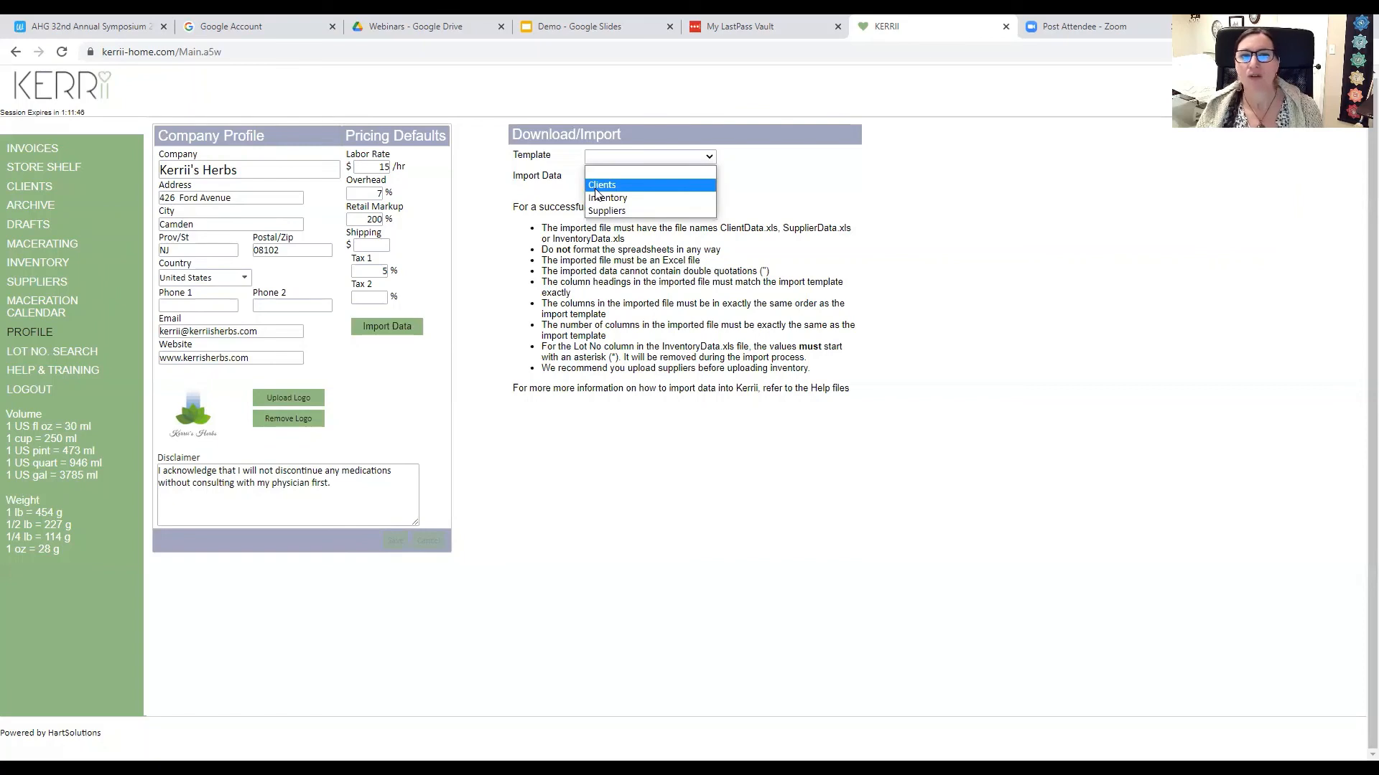
{"action": "left_click", "coordinate": [581, 231]}
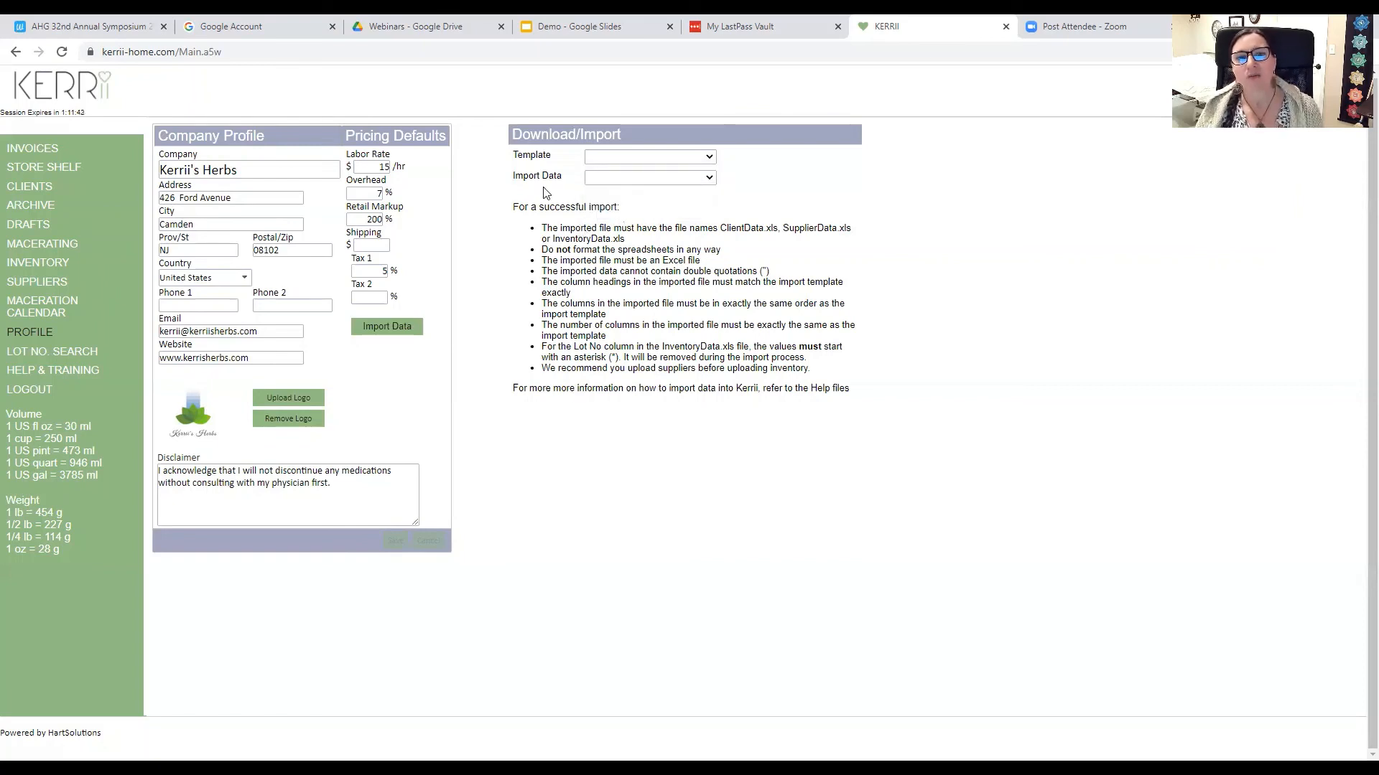
{"action": "left_click", "coordinate": [712, 178]}
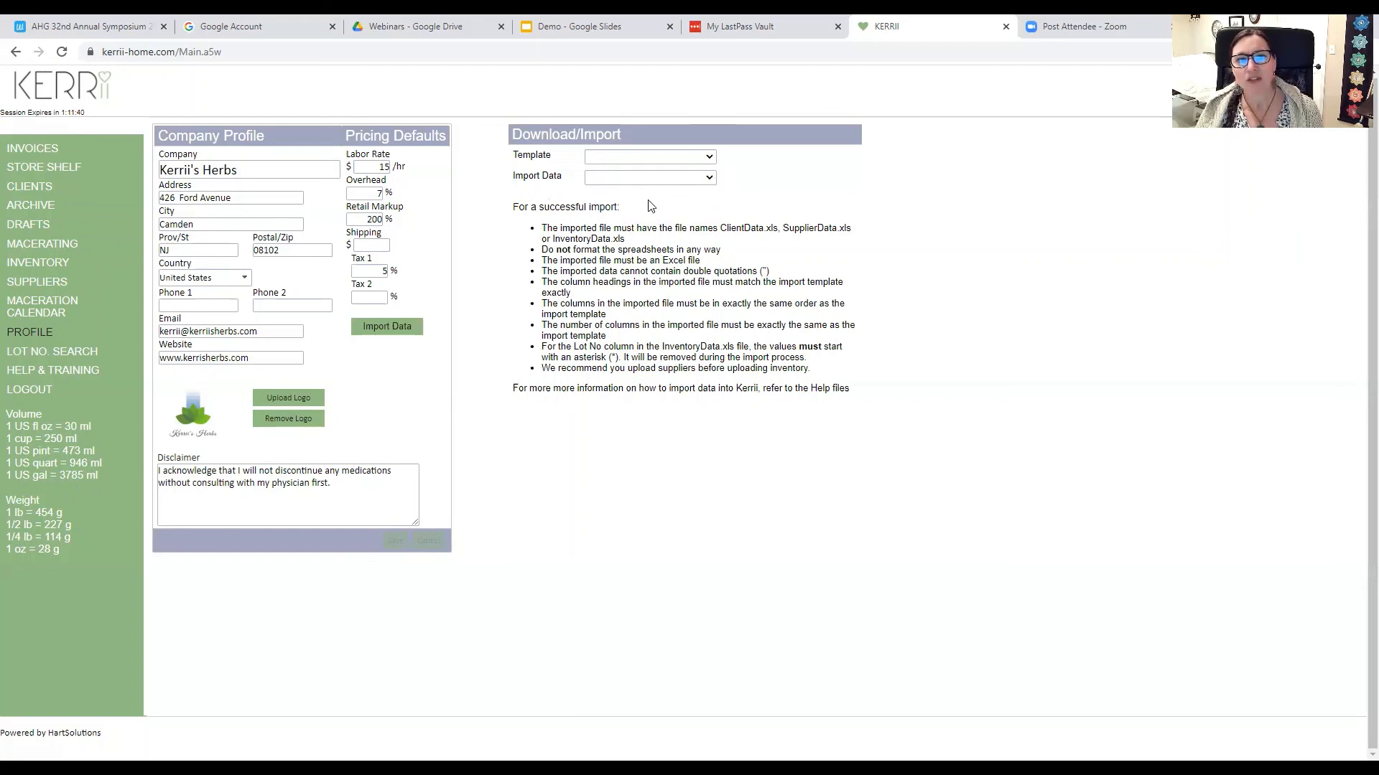
{"action": "left_click", "coordinate": [533, 195]}
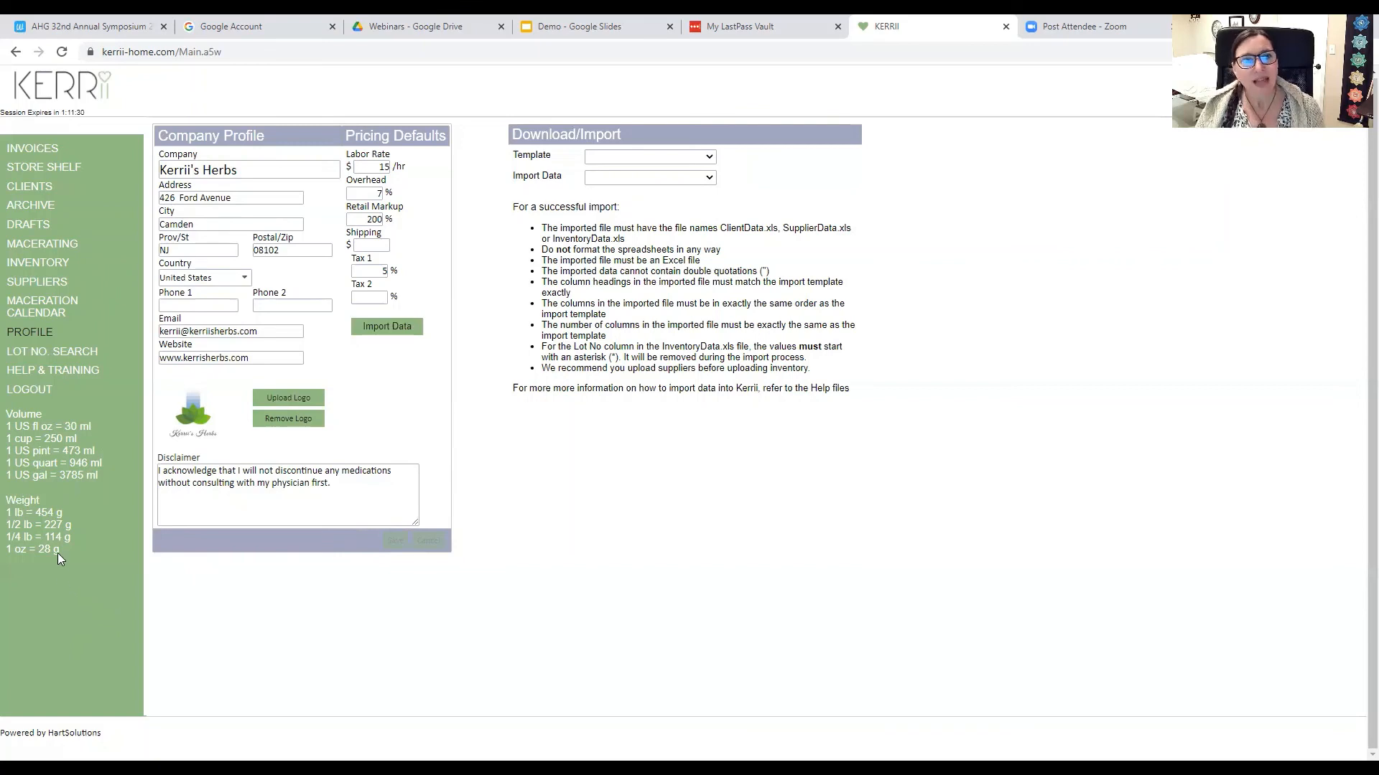
Open the Help & Training Center, search it for "Lot search", look through the results and return to its home page.
{"action": "left_click", "coordinate": [64, 371]}
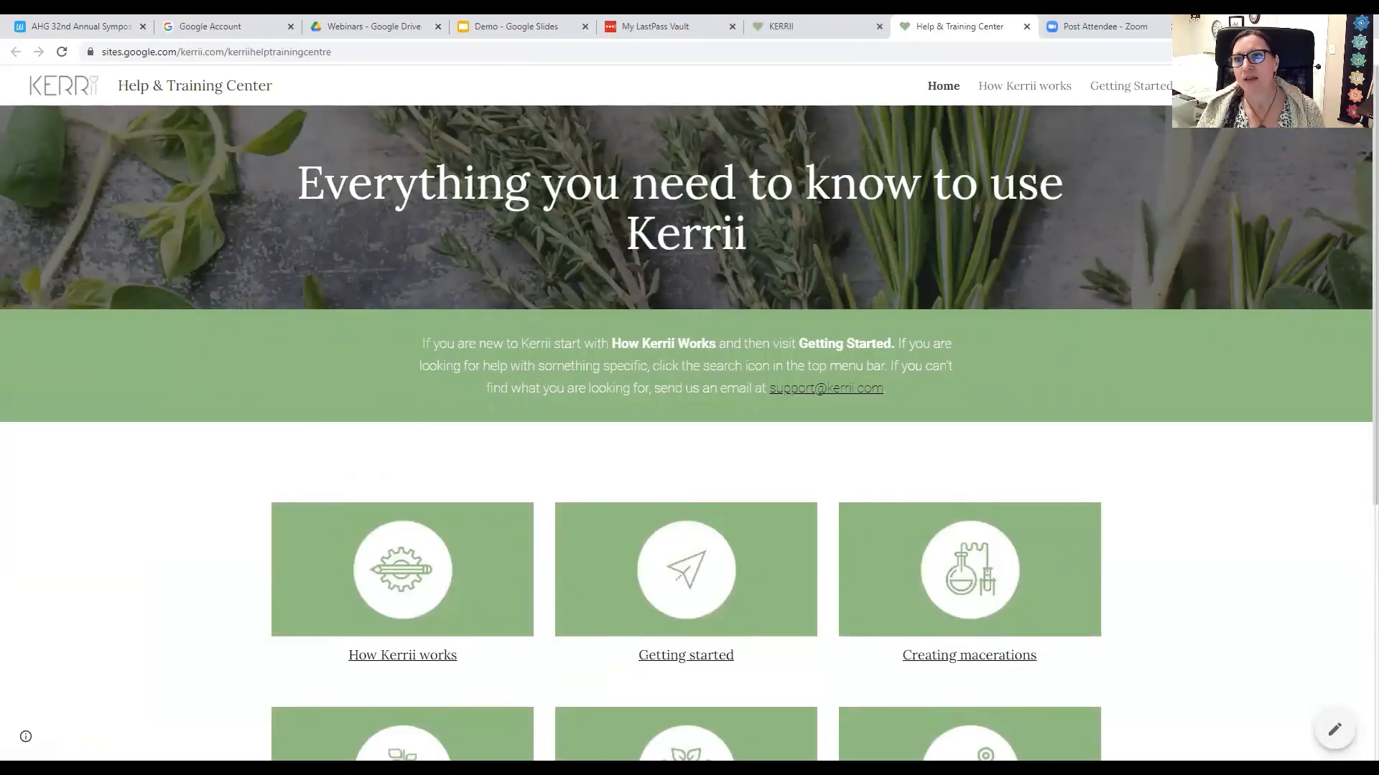
{"action": "left_click", "coordinate": [1347, 86]}
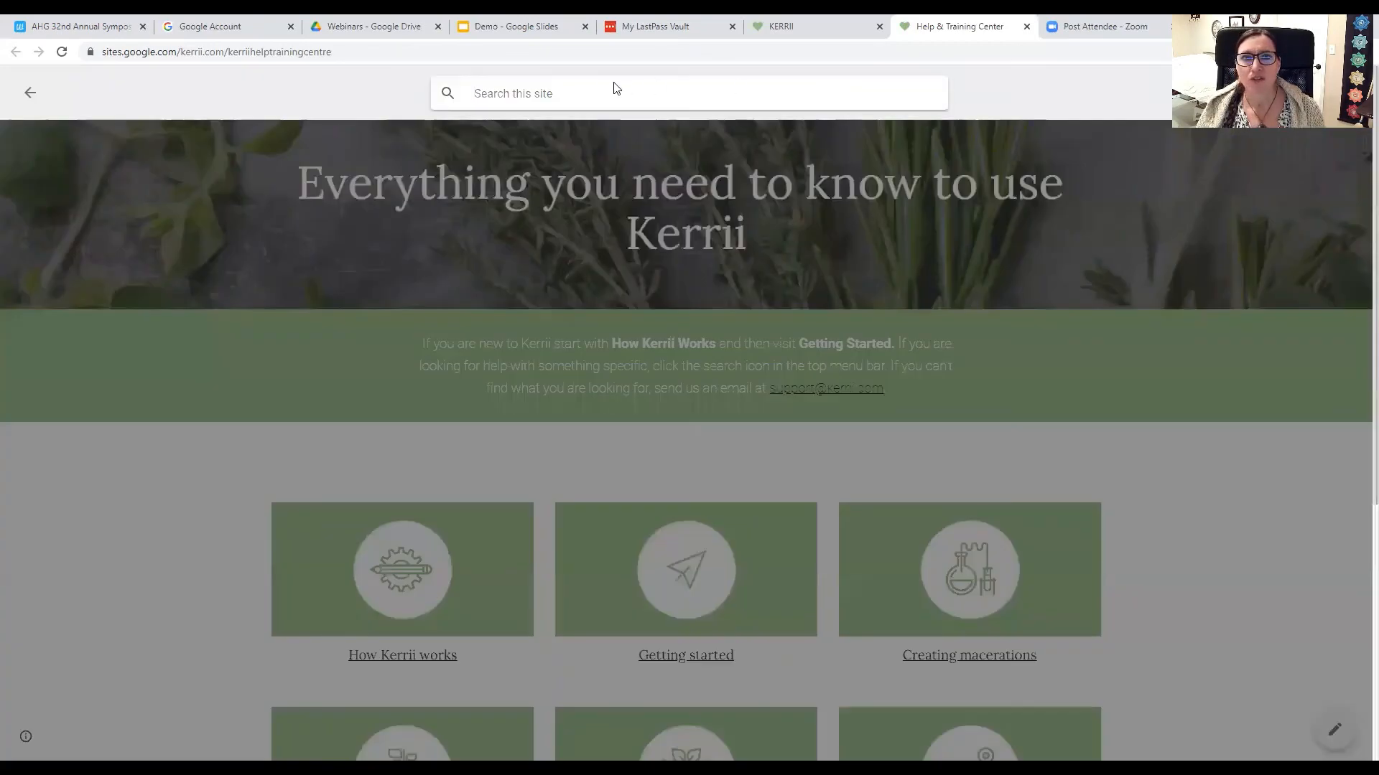
{"action": "type", "text": "Lot"}
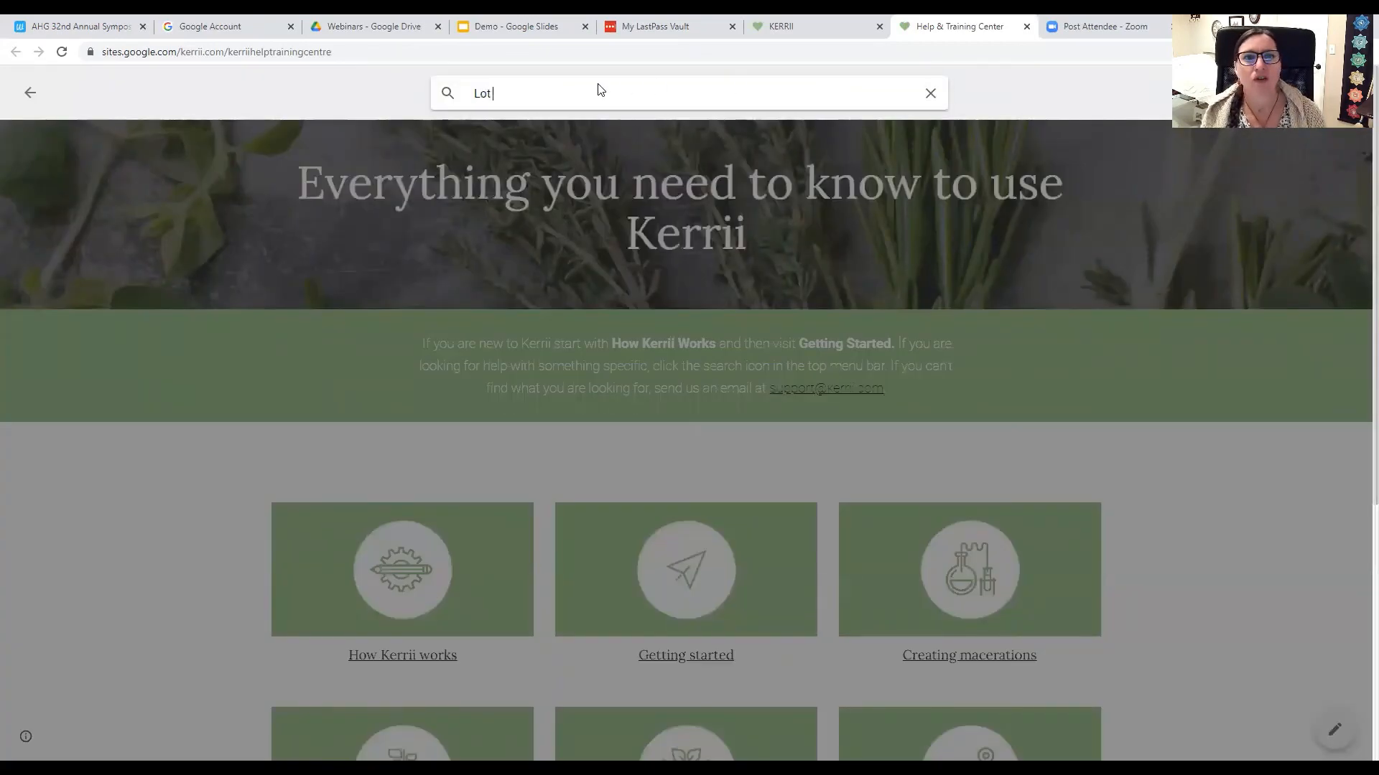
{"action": "type", "text": " search"}
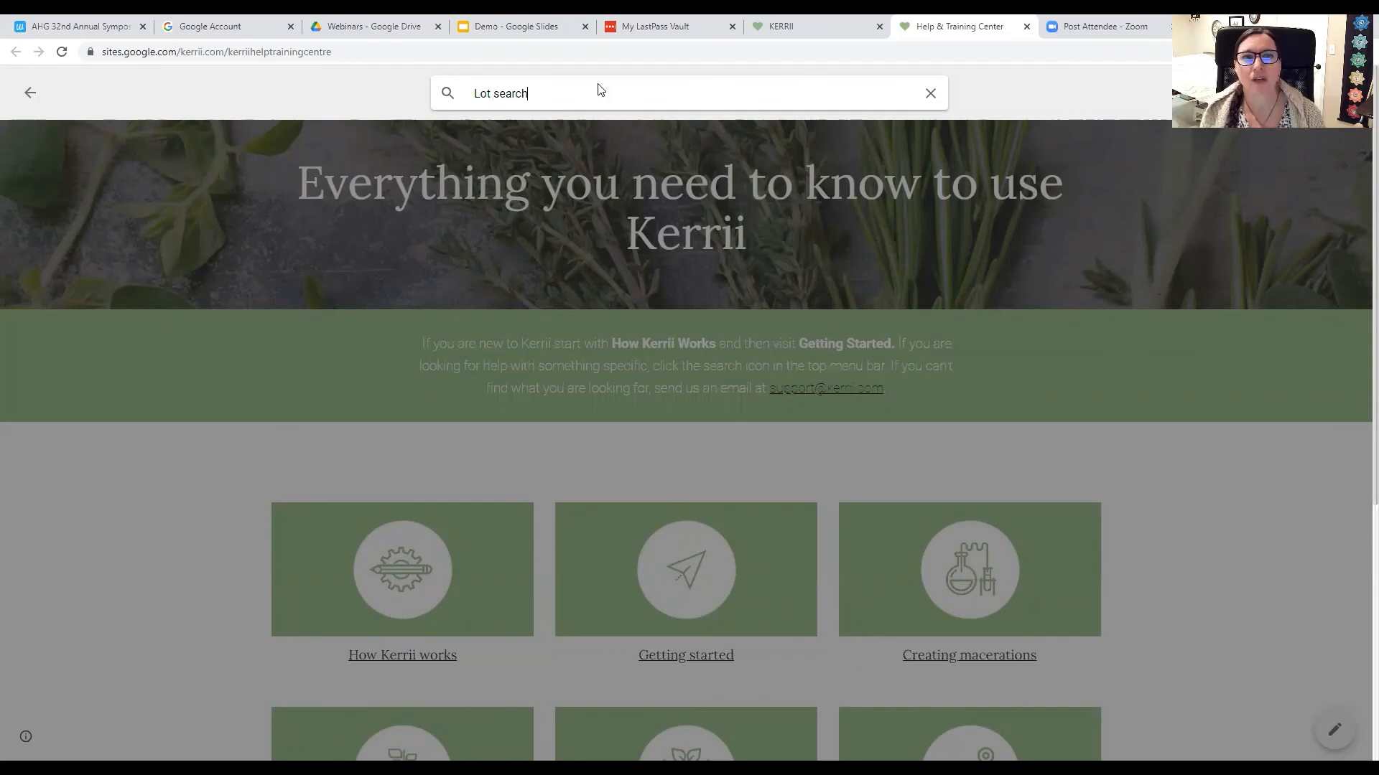
{"action": "key", "text": "Return"}
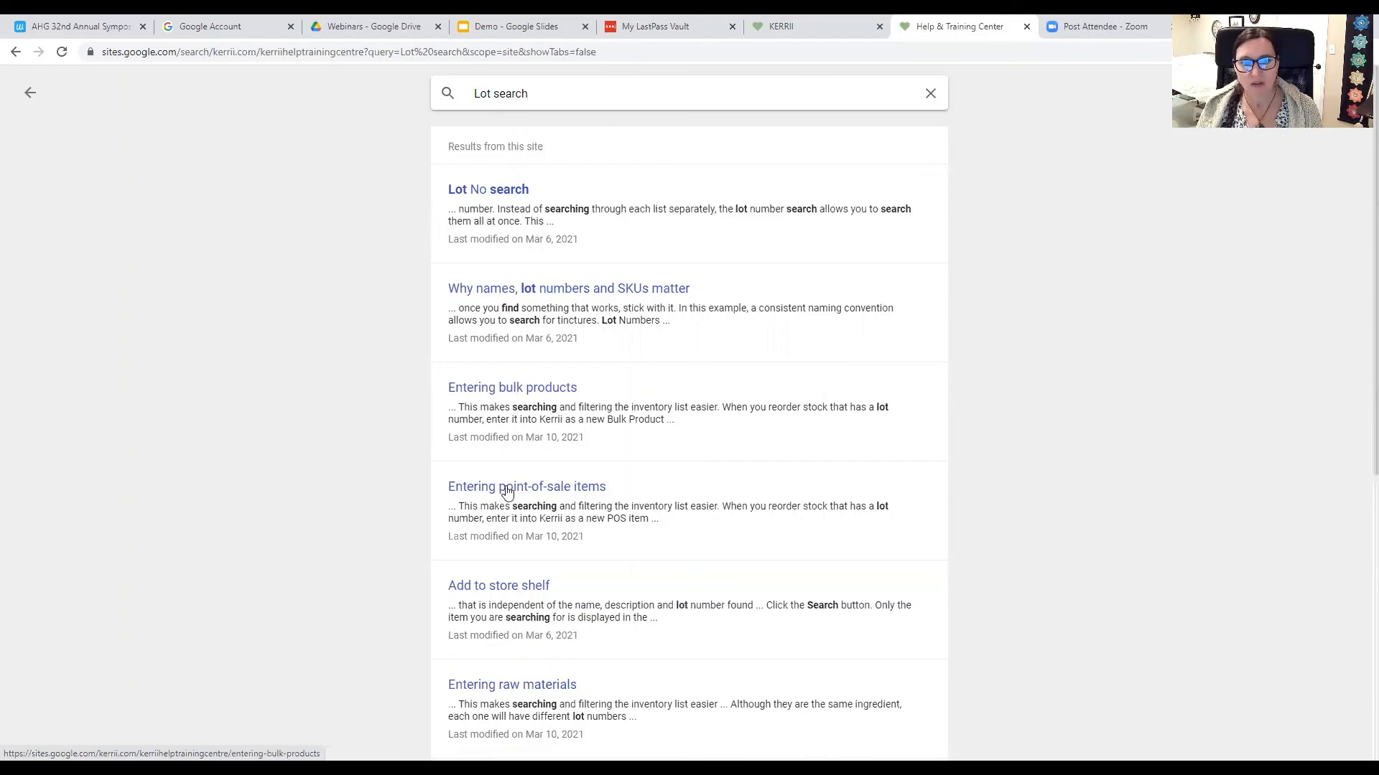
{"action": "scroll", "coordinate": [502, 603], "scroll_direction": "down", "scroll_amount": 3}
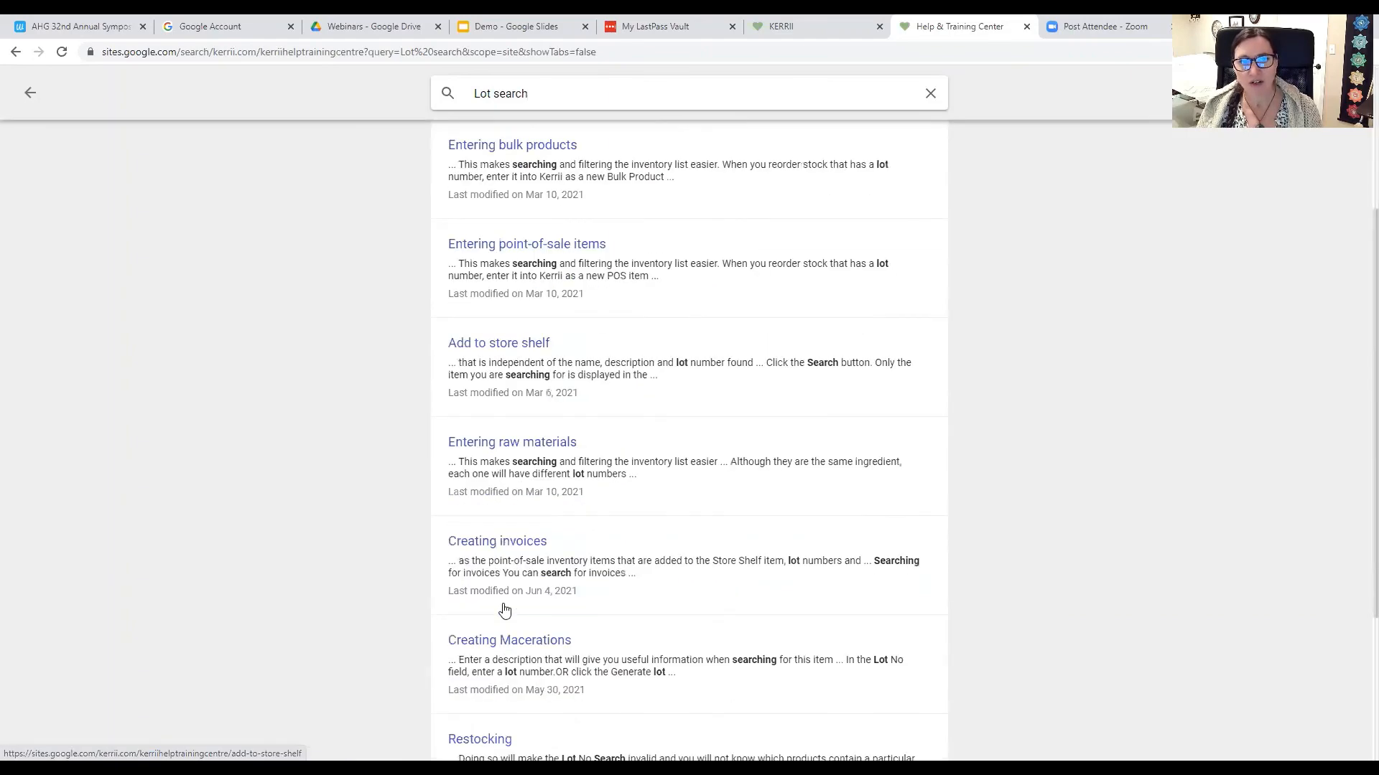
{"action": "scroll", "coordinate": [524, 711], "scroll_direction": "down", "scroll_amount": 2}
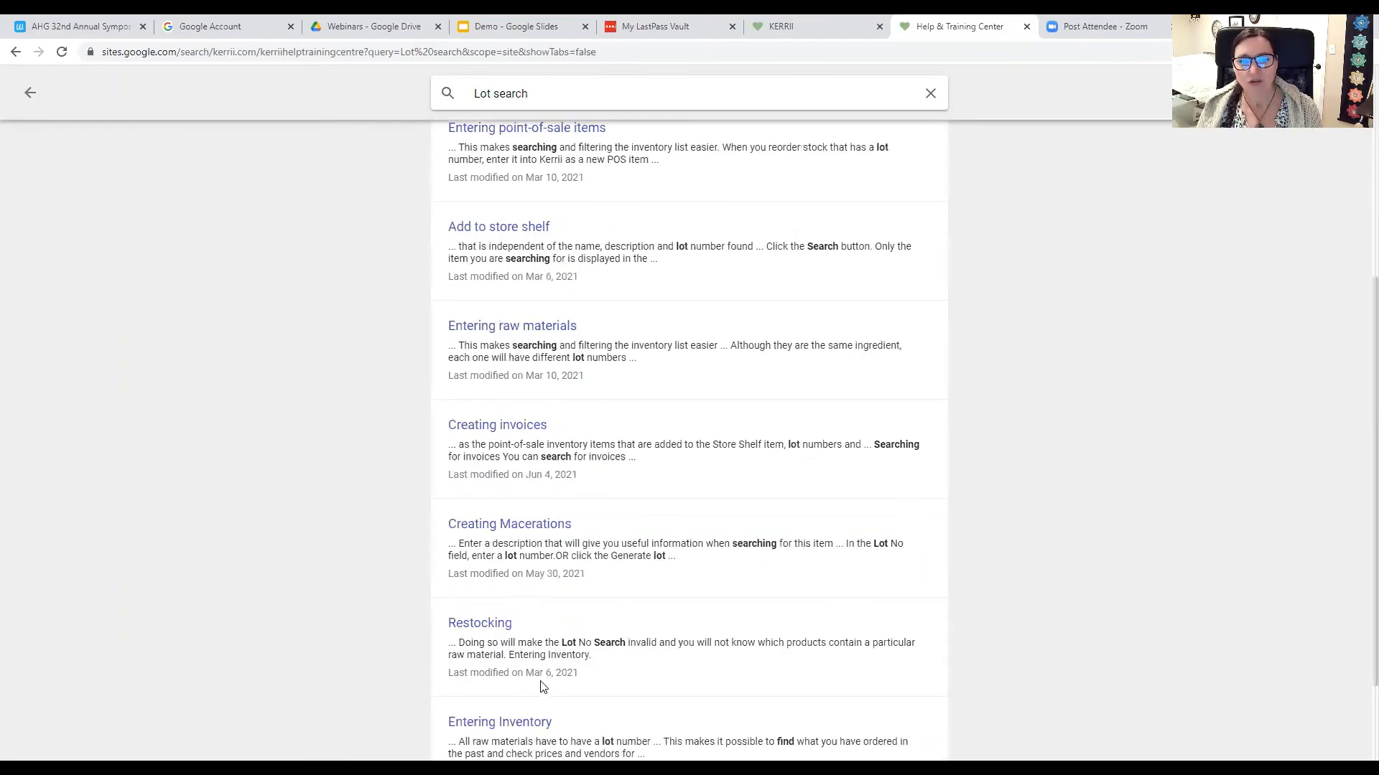
{"action": "scroll", "coordinate": [540, 684], "scroll_direction": "down", "scroll_amount": 2}
{"action": "scroll", "coordinate": [553, 569], "scroll_direction": "up", "scroll_amount": 7}
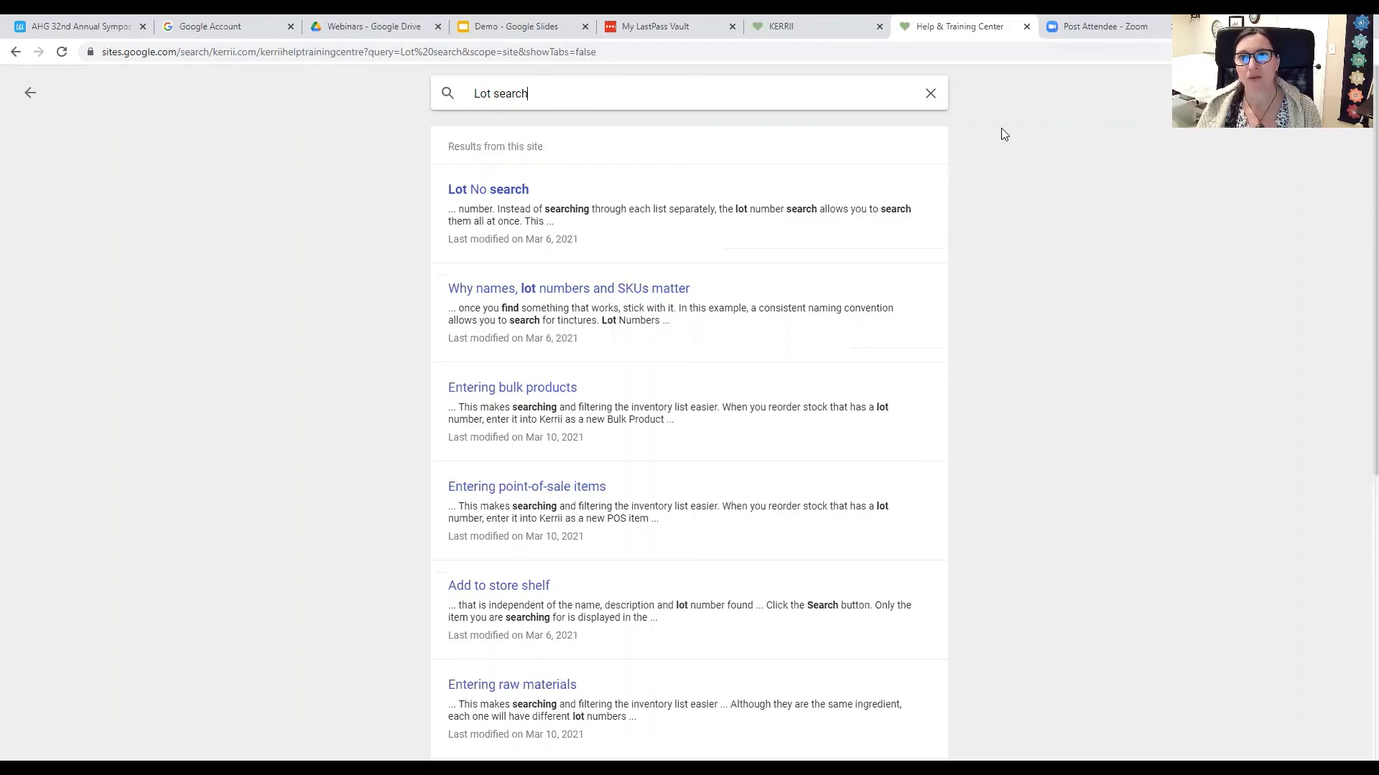
{"action": "left_click", "coordinate": [932, 93]}
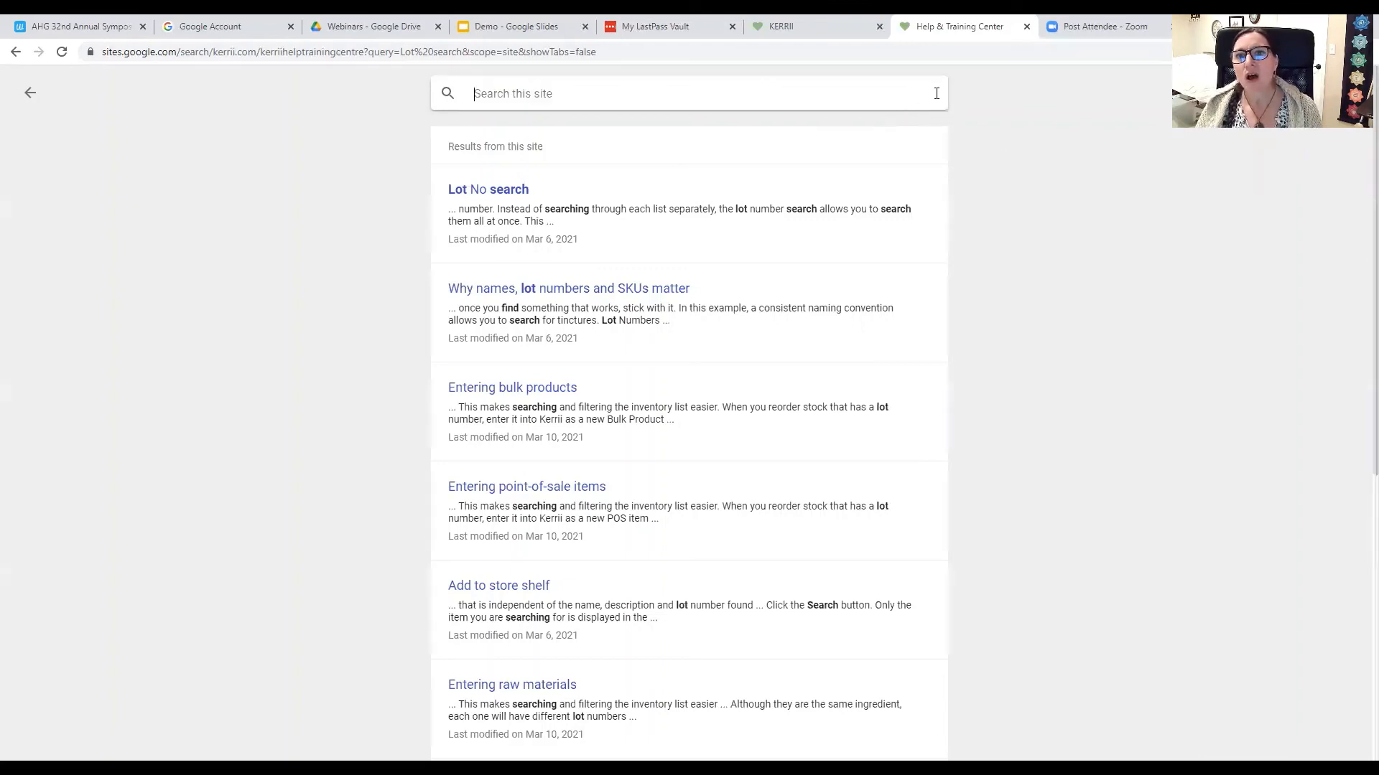
{"action": "left_click", "coordinate": [31, 94]}
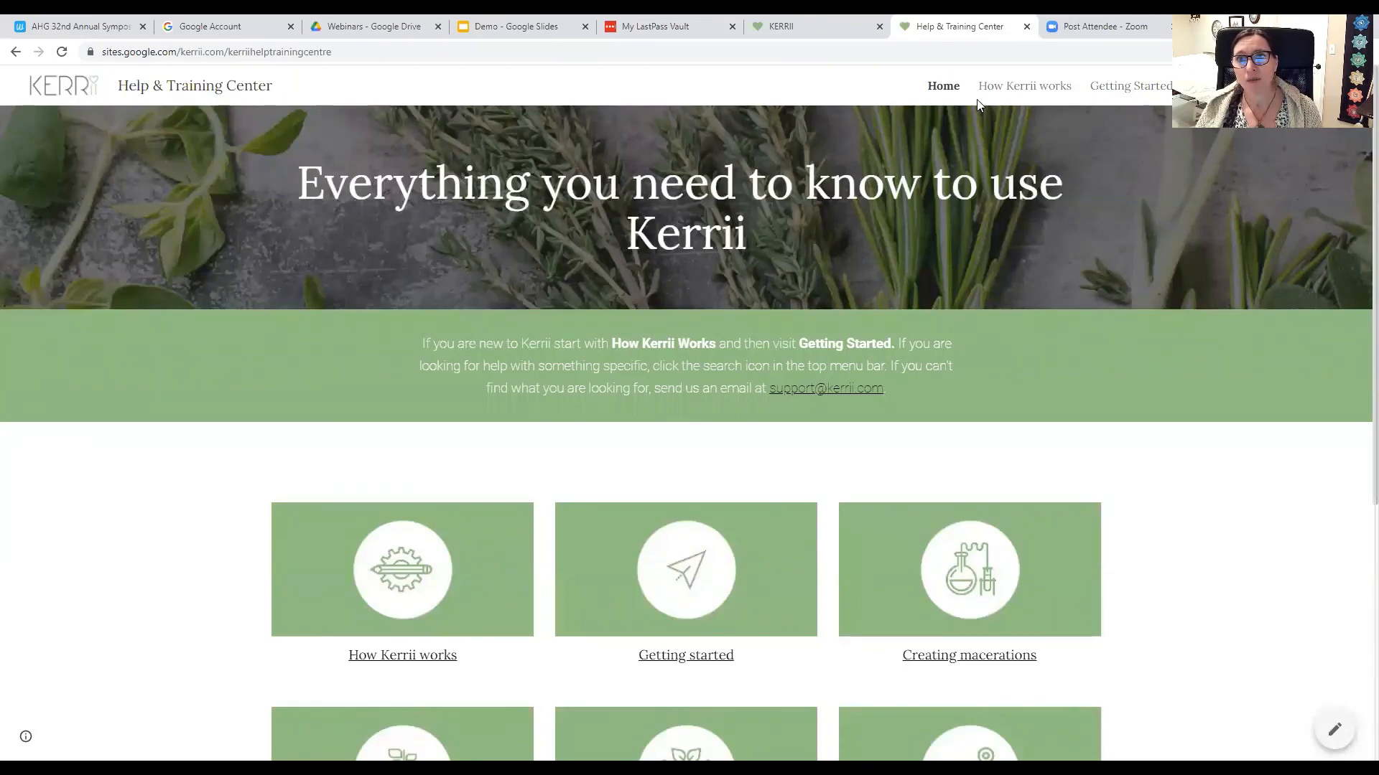
Review the How Kerrii works and Getting Started topics, ending on the How data is managed article.
{"action": "left_click", "coordinate": [1031, 89]}
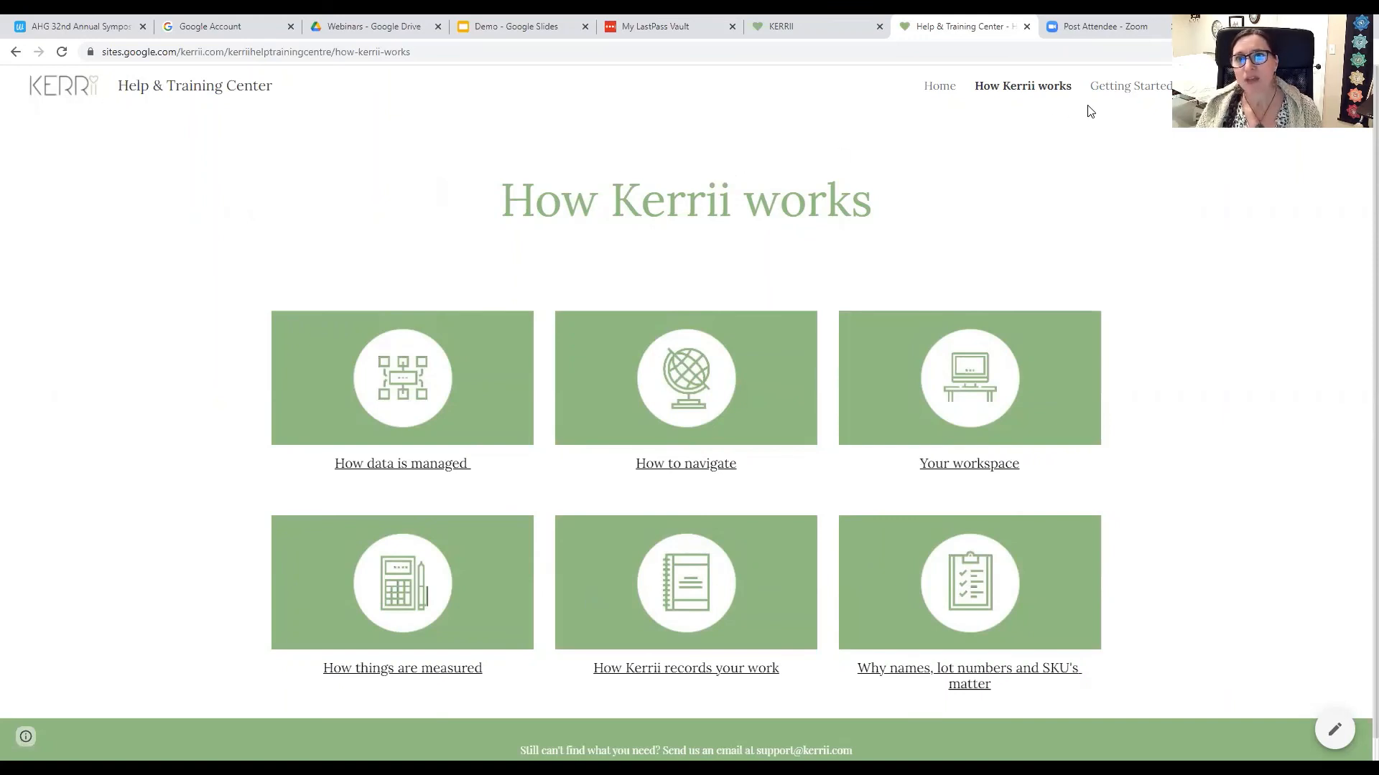
{"action": "left_click", "coordinate": [1129, 94]}
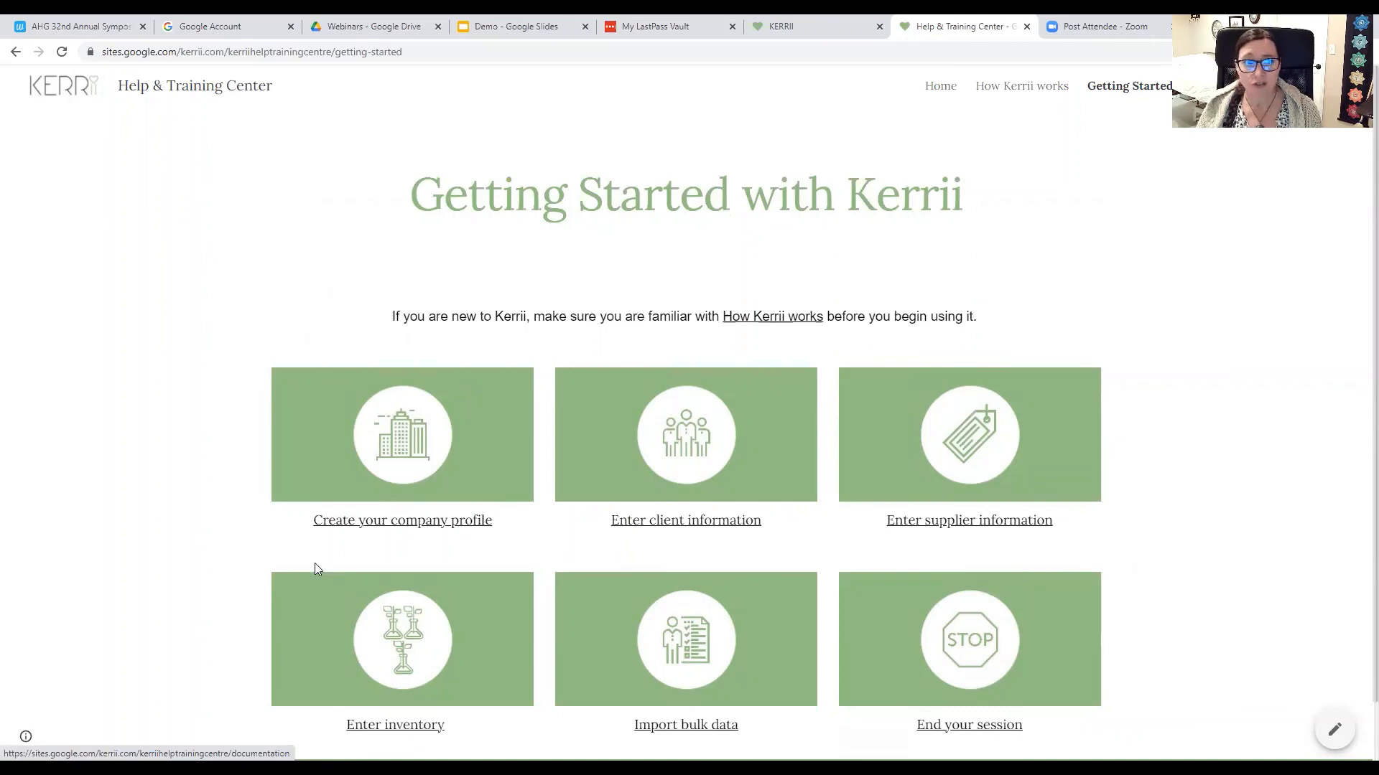
{"action": "left_click", "coordinate": [1024, 89]}
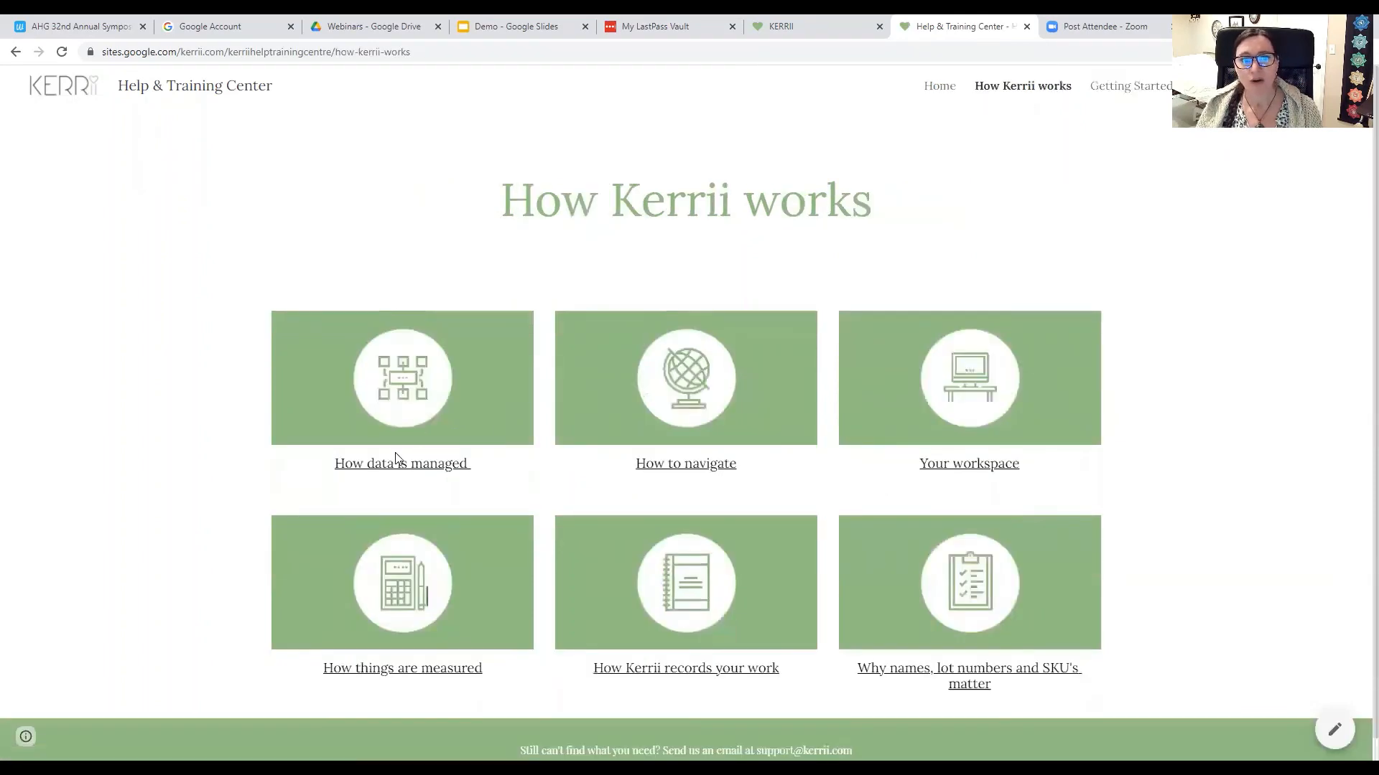
{"action": "left_click", "coordinate": [401, 467]}
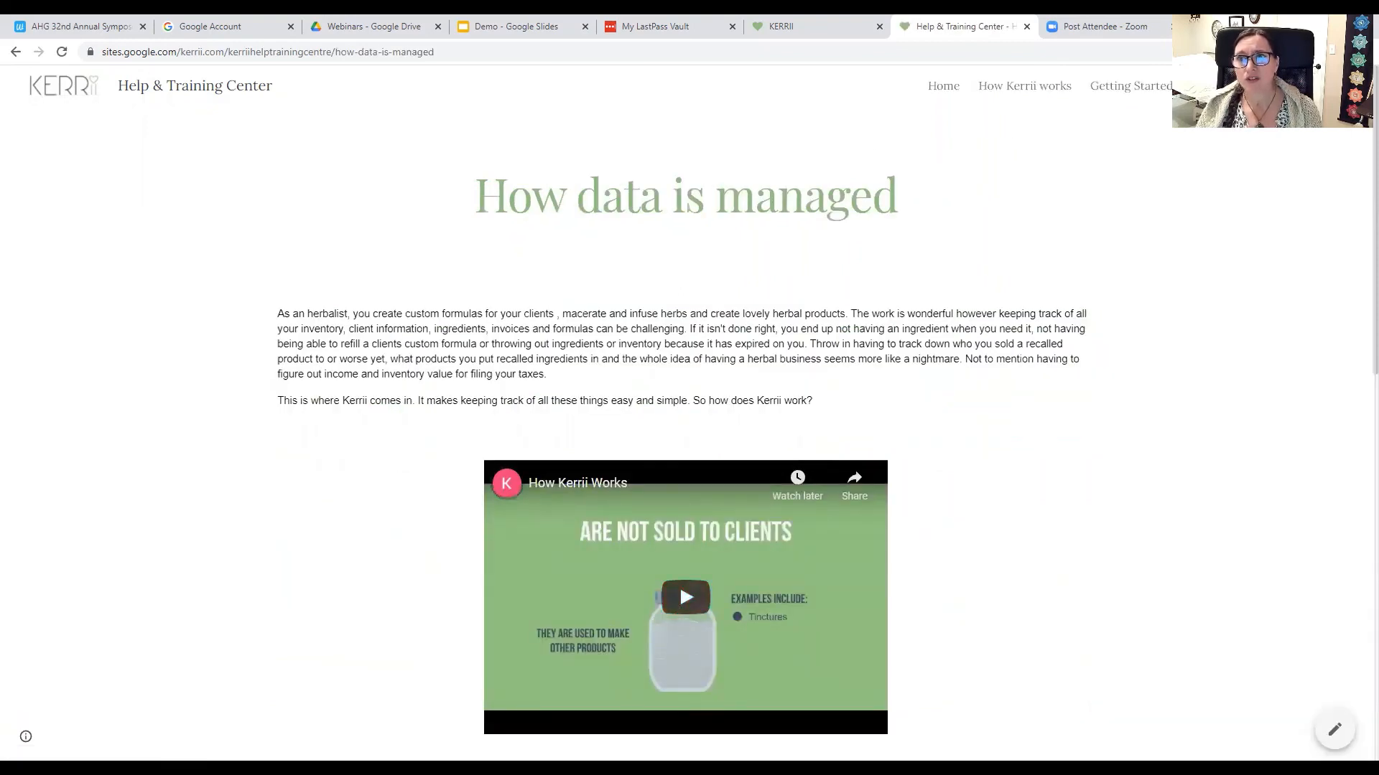
View the Process flowchart for Kerrii from the Documentation page, close it and return to the help center's home page.
{"action": "left_click", "coordinate": [1210, 86]}
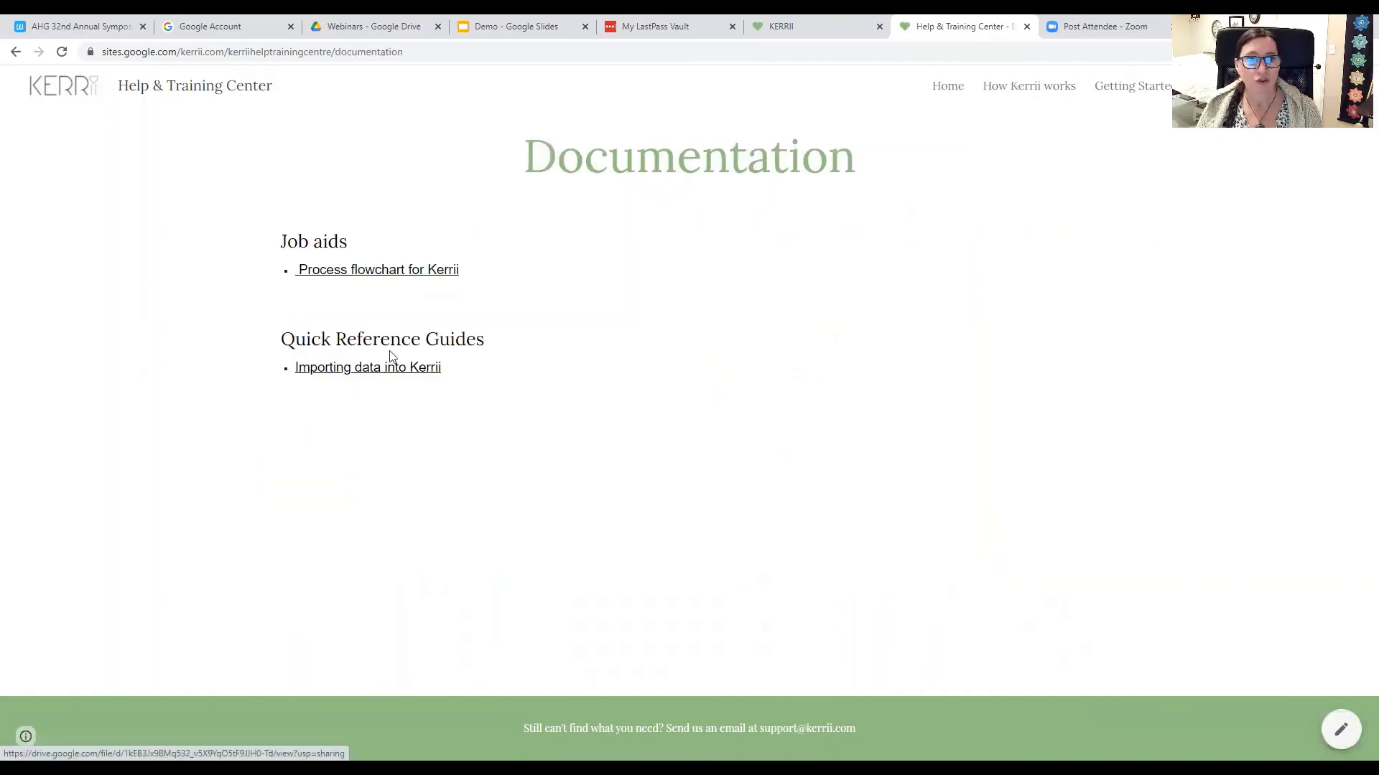
{"action": "left_click", "coordinate": [407, 272]}
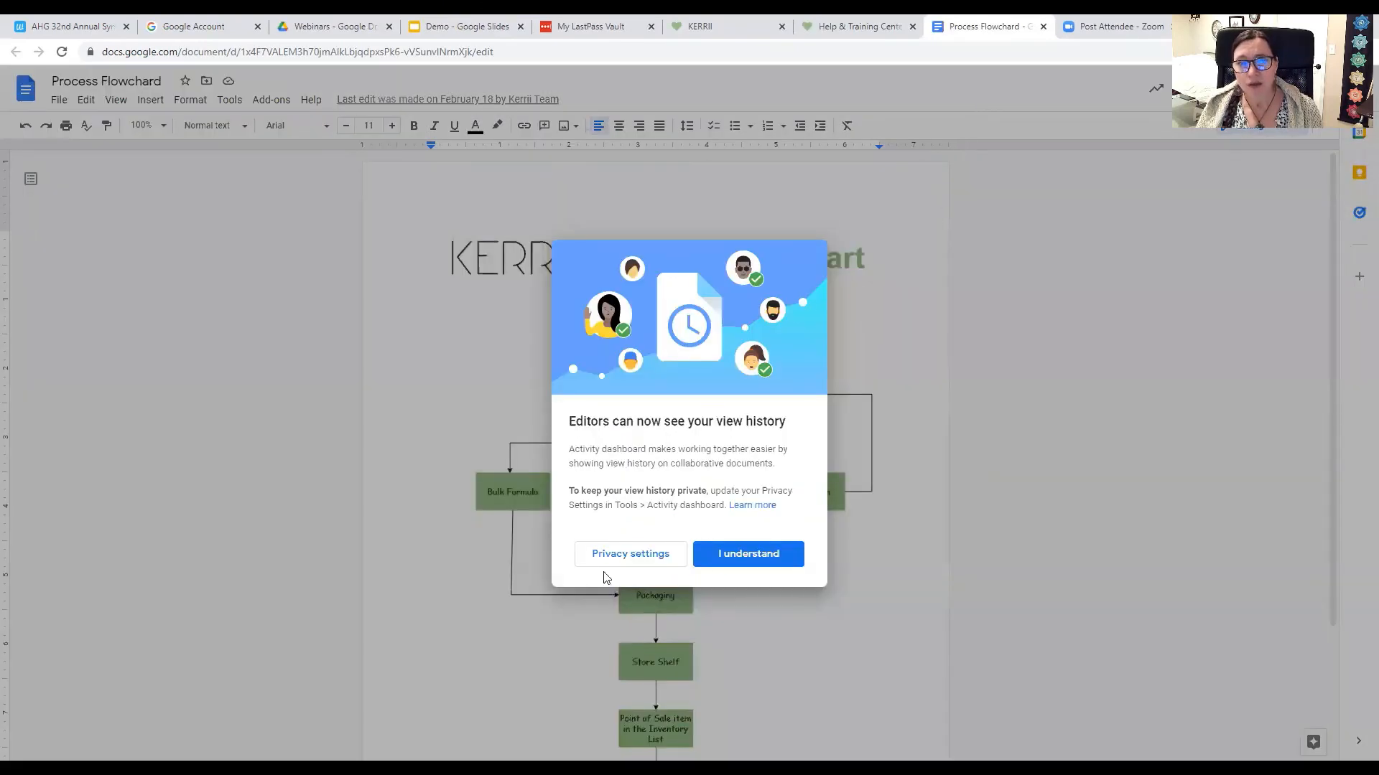
{"action": "left_click", "coordinate": [731, 560]}
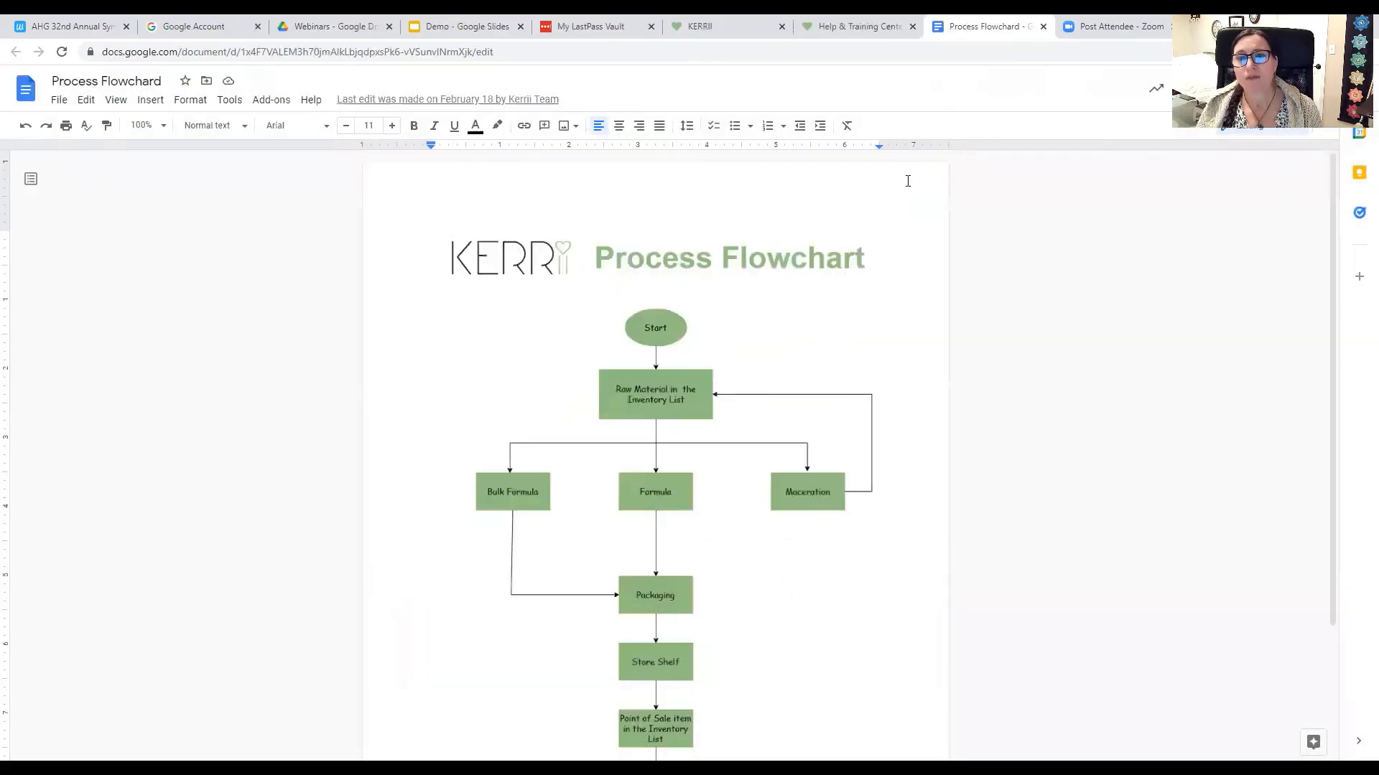
{"action": "left_click", "coordinate": [1044, 27]}
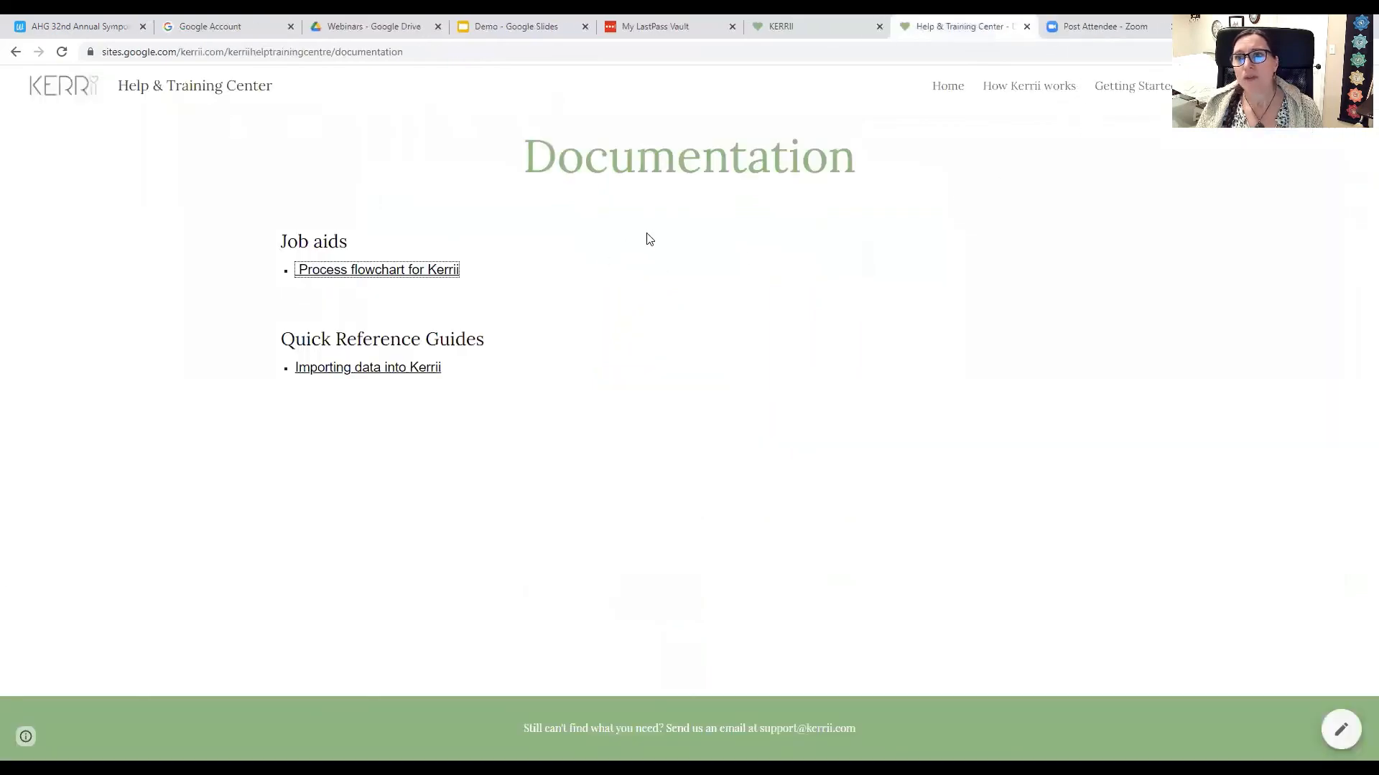
{"action": "left_click", "coordinate": [945, 88]}
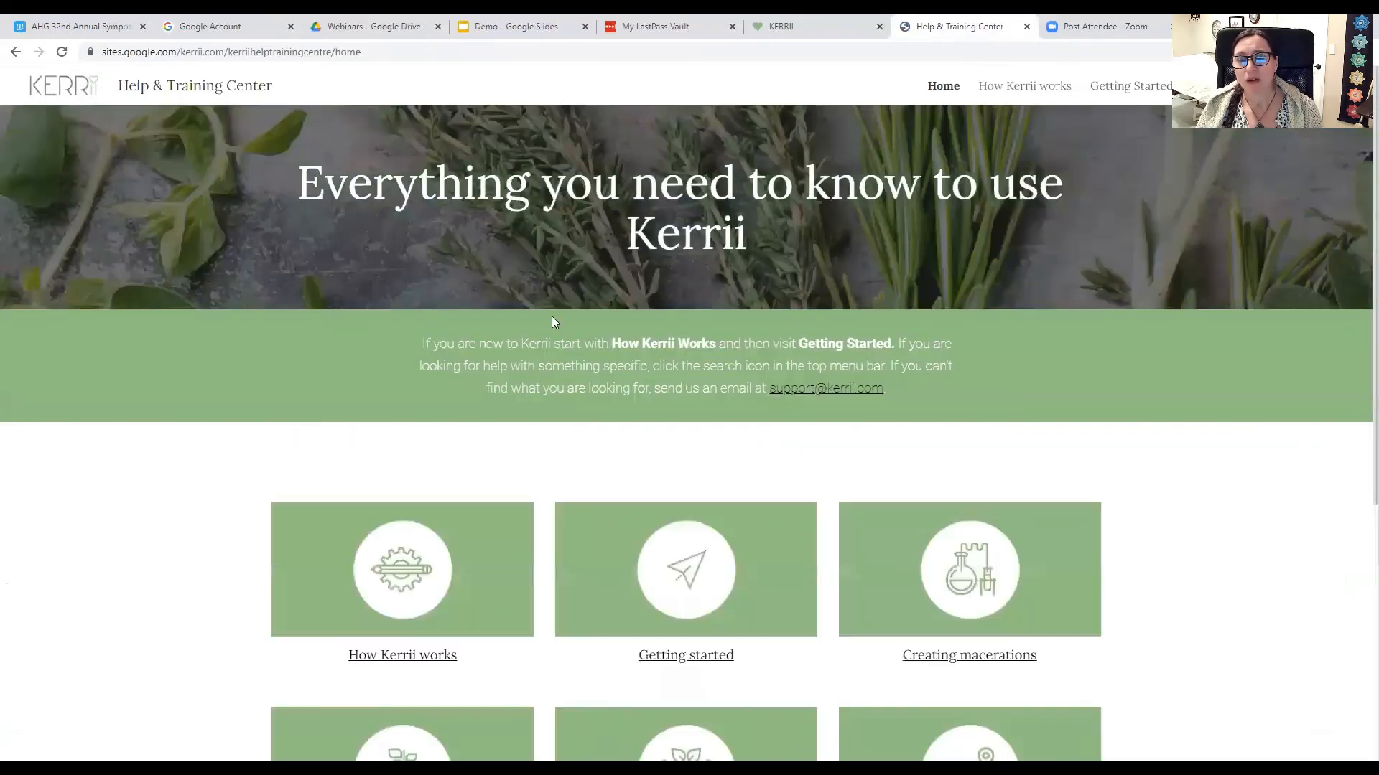